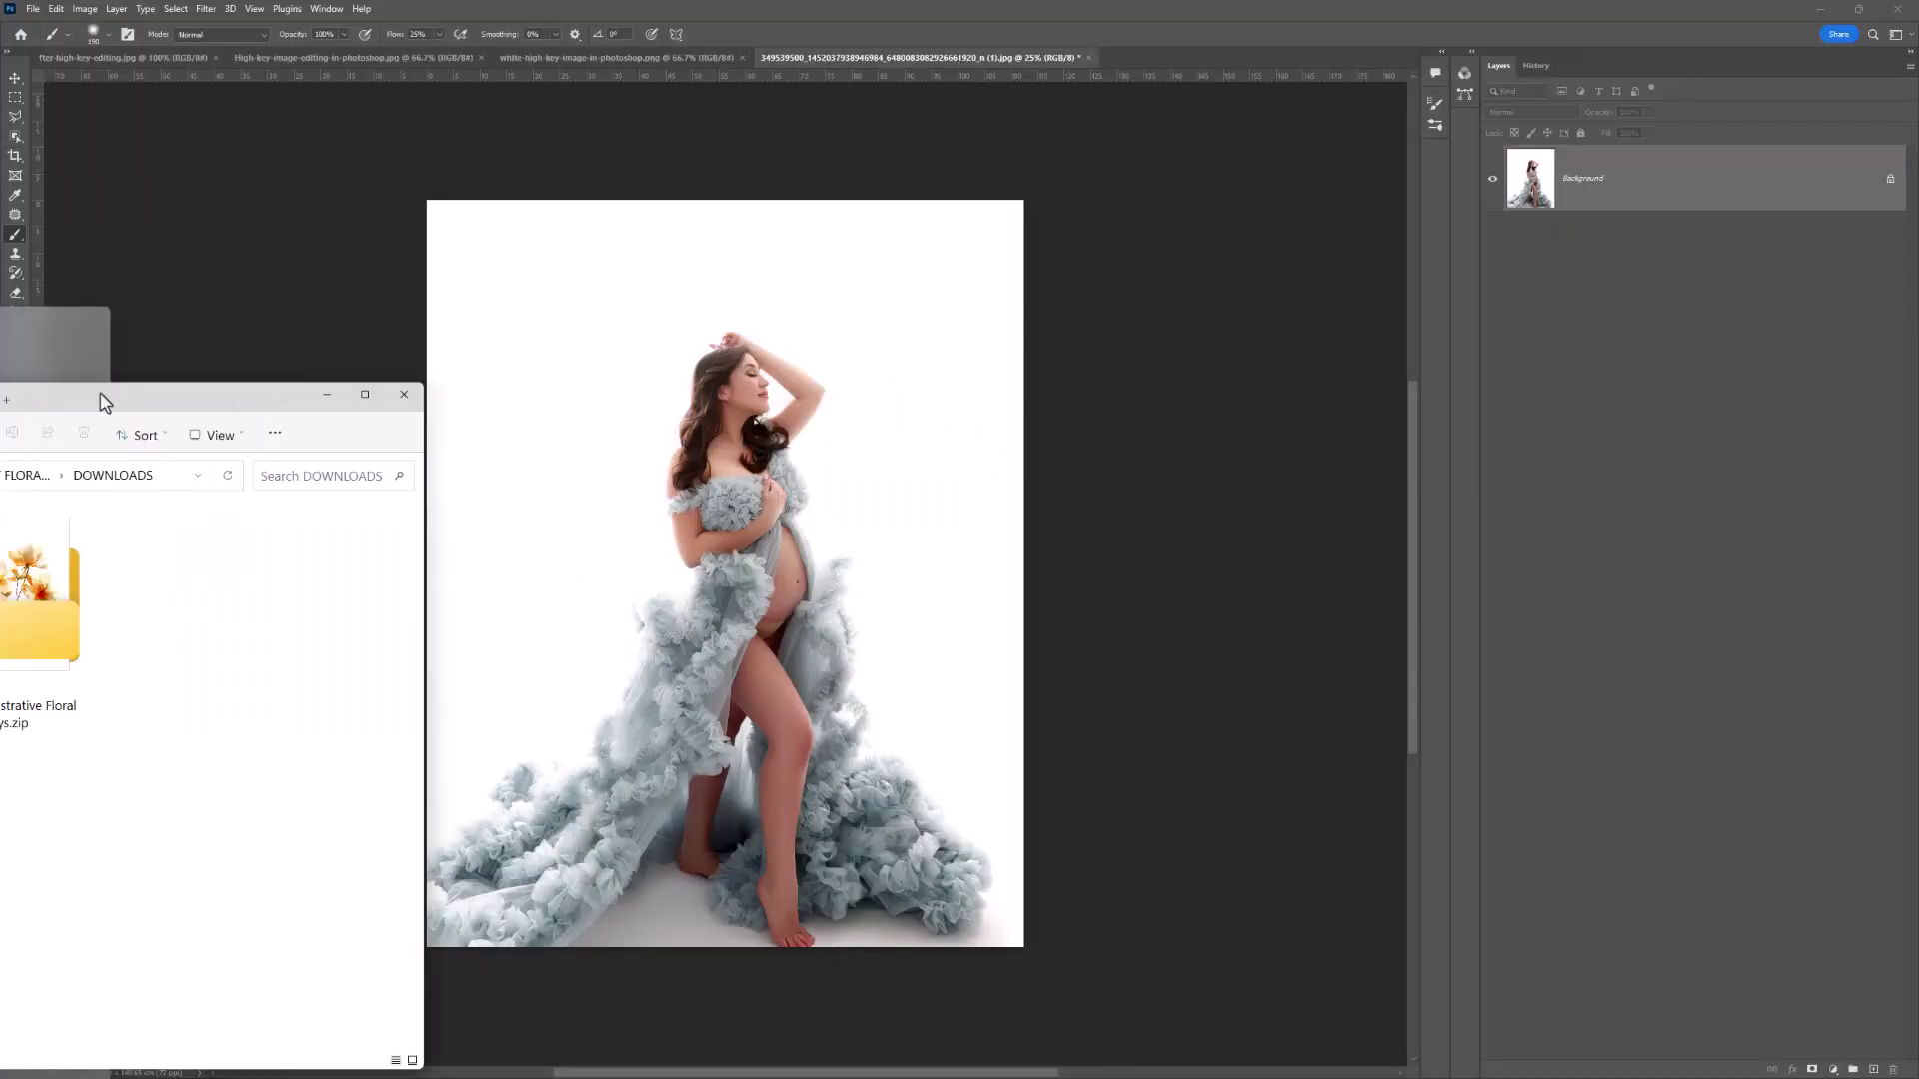
Extract the White Illustrative Floral Overlays zip from Downloads into its suggested folder.
drag(128, 394, 608, 214)
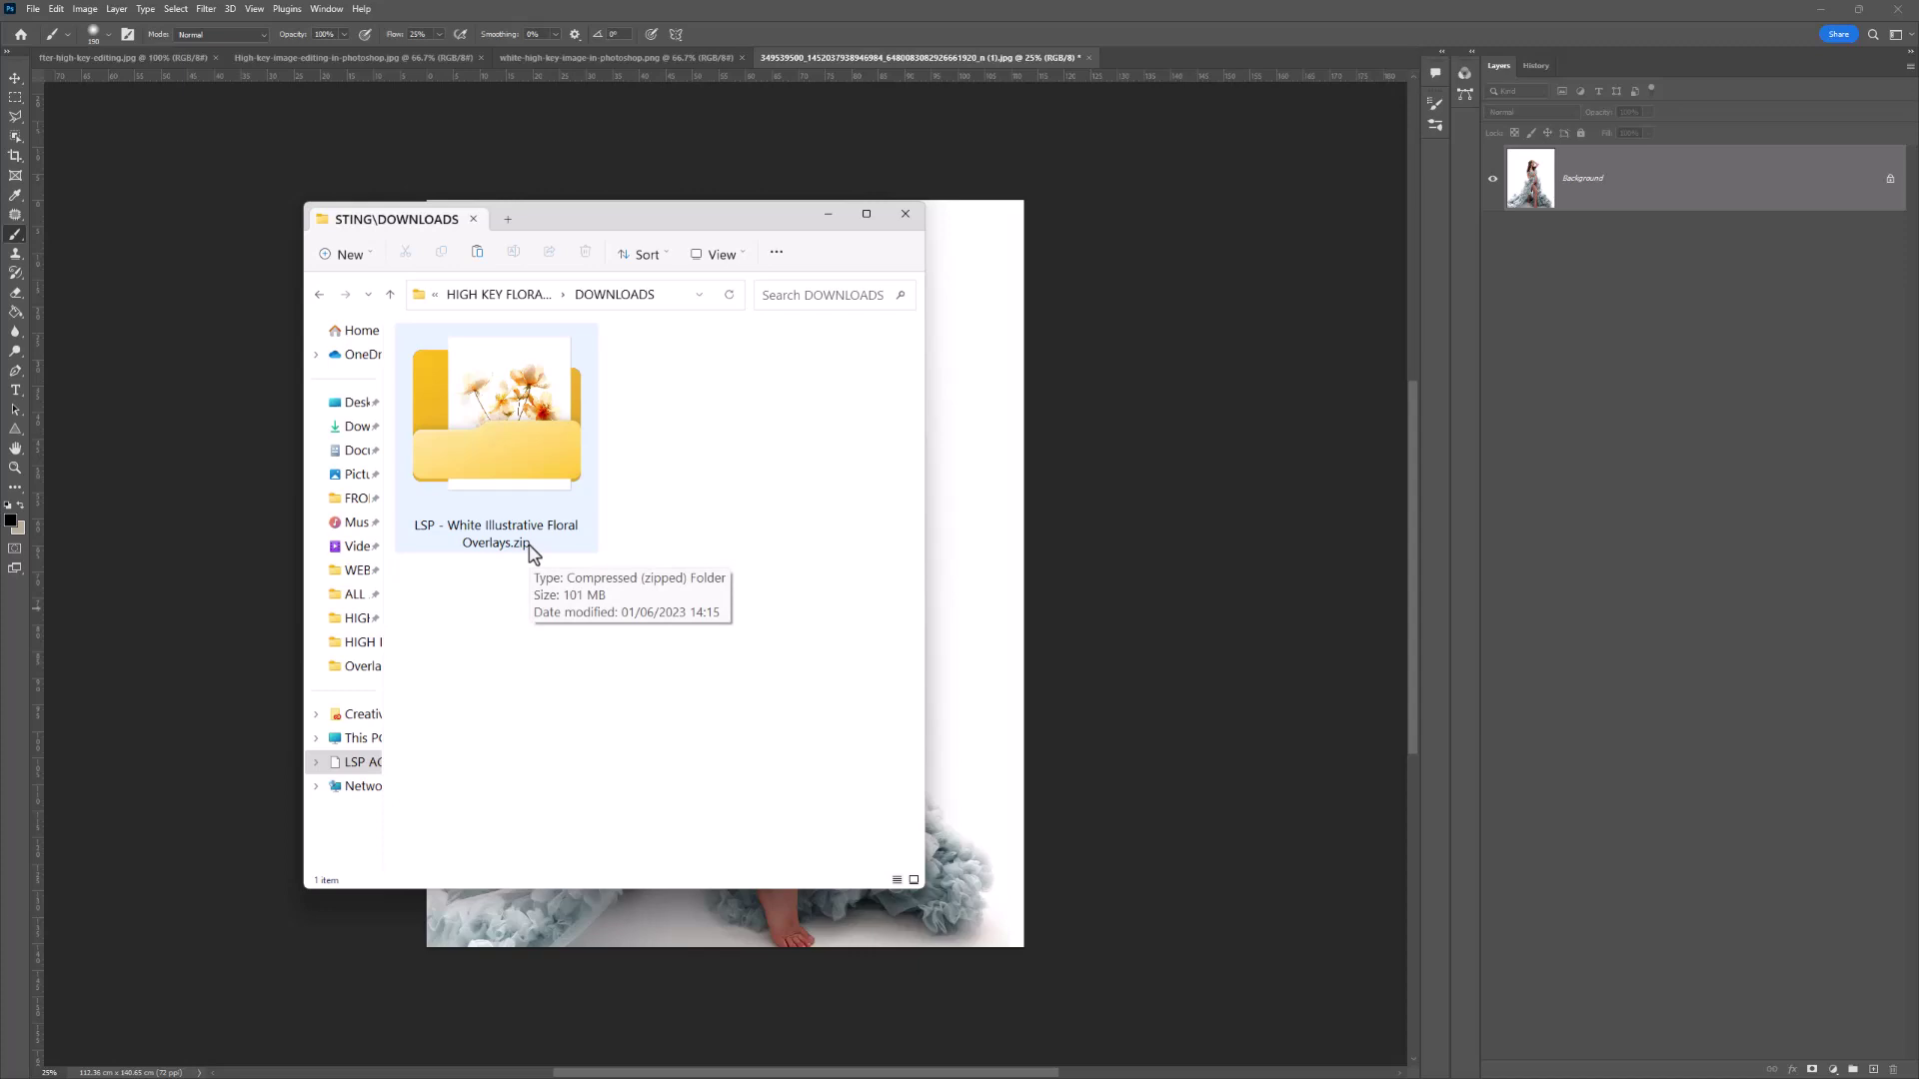
right_click(520, 418)
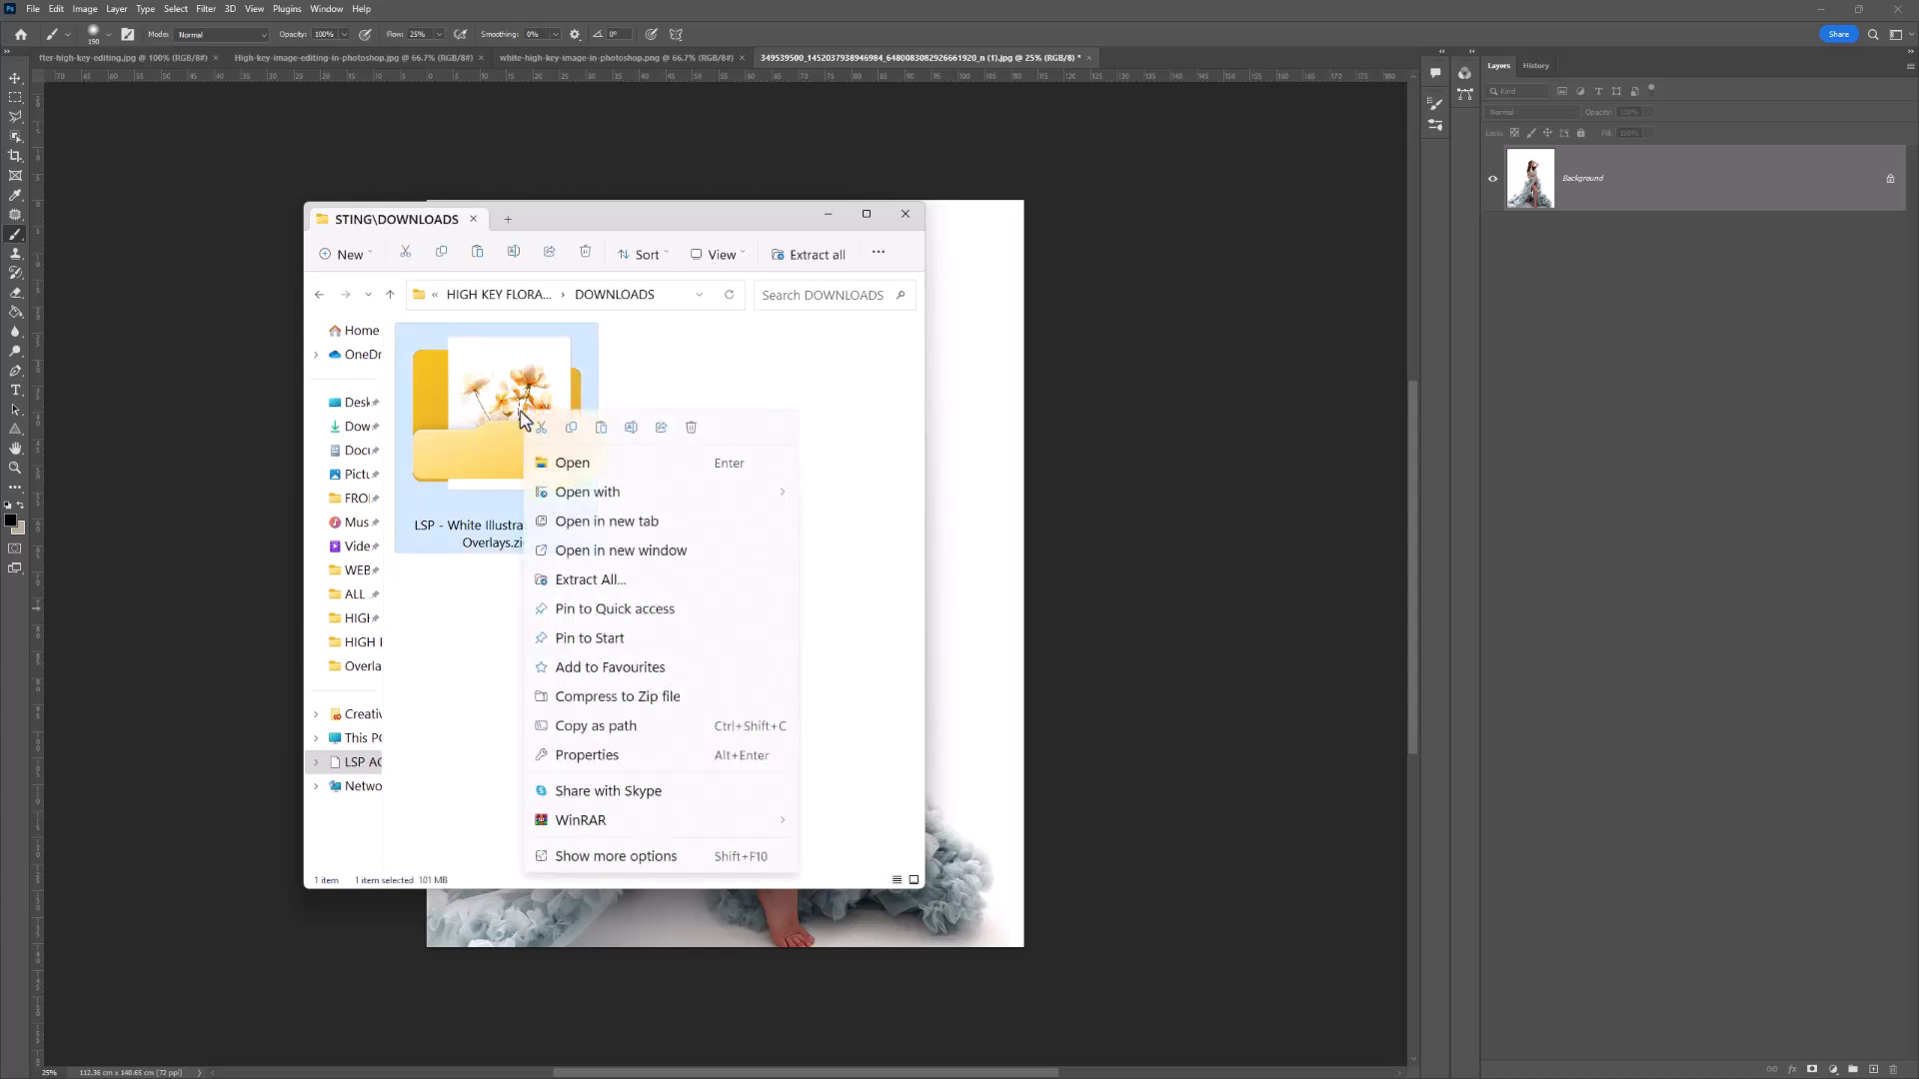
click(613, 581)
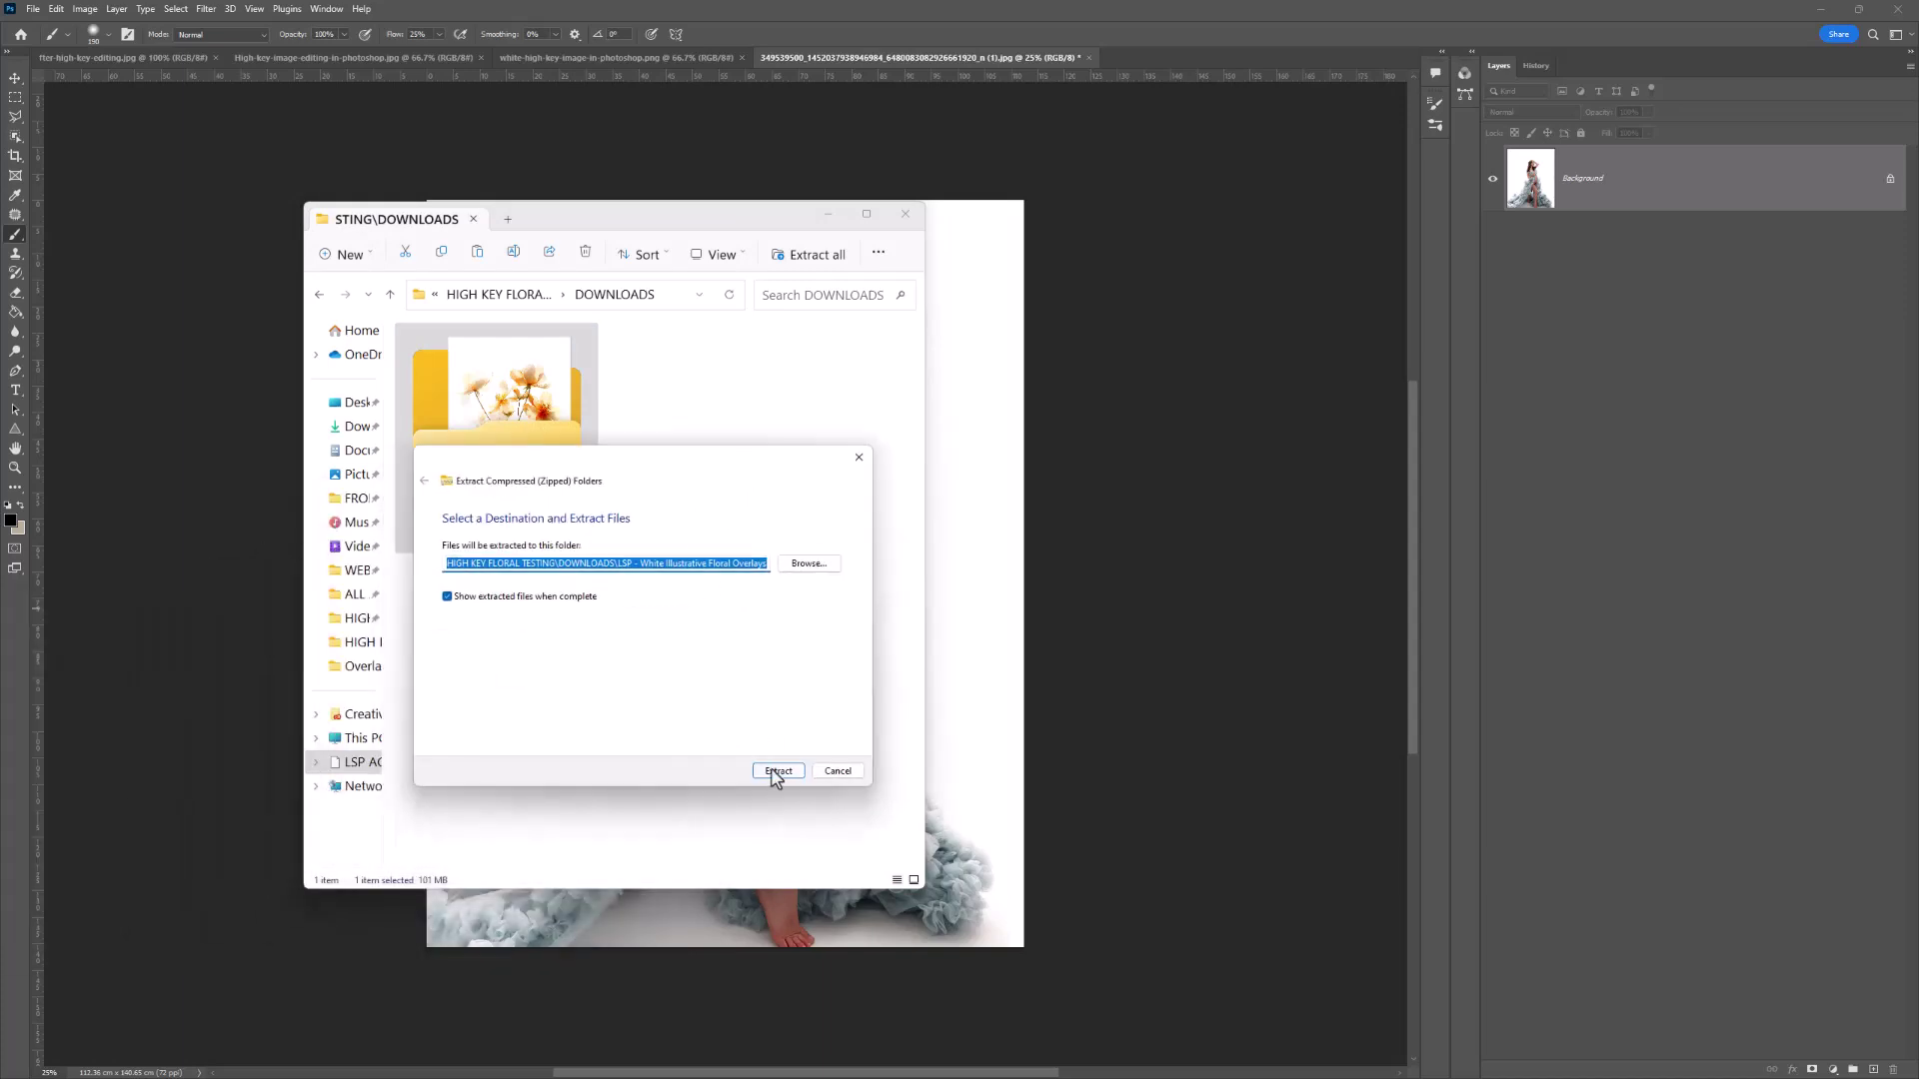
click(775, 771)
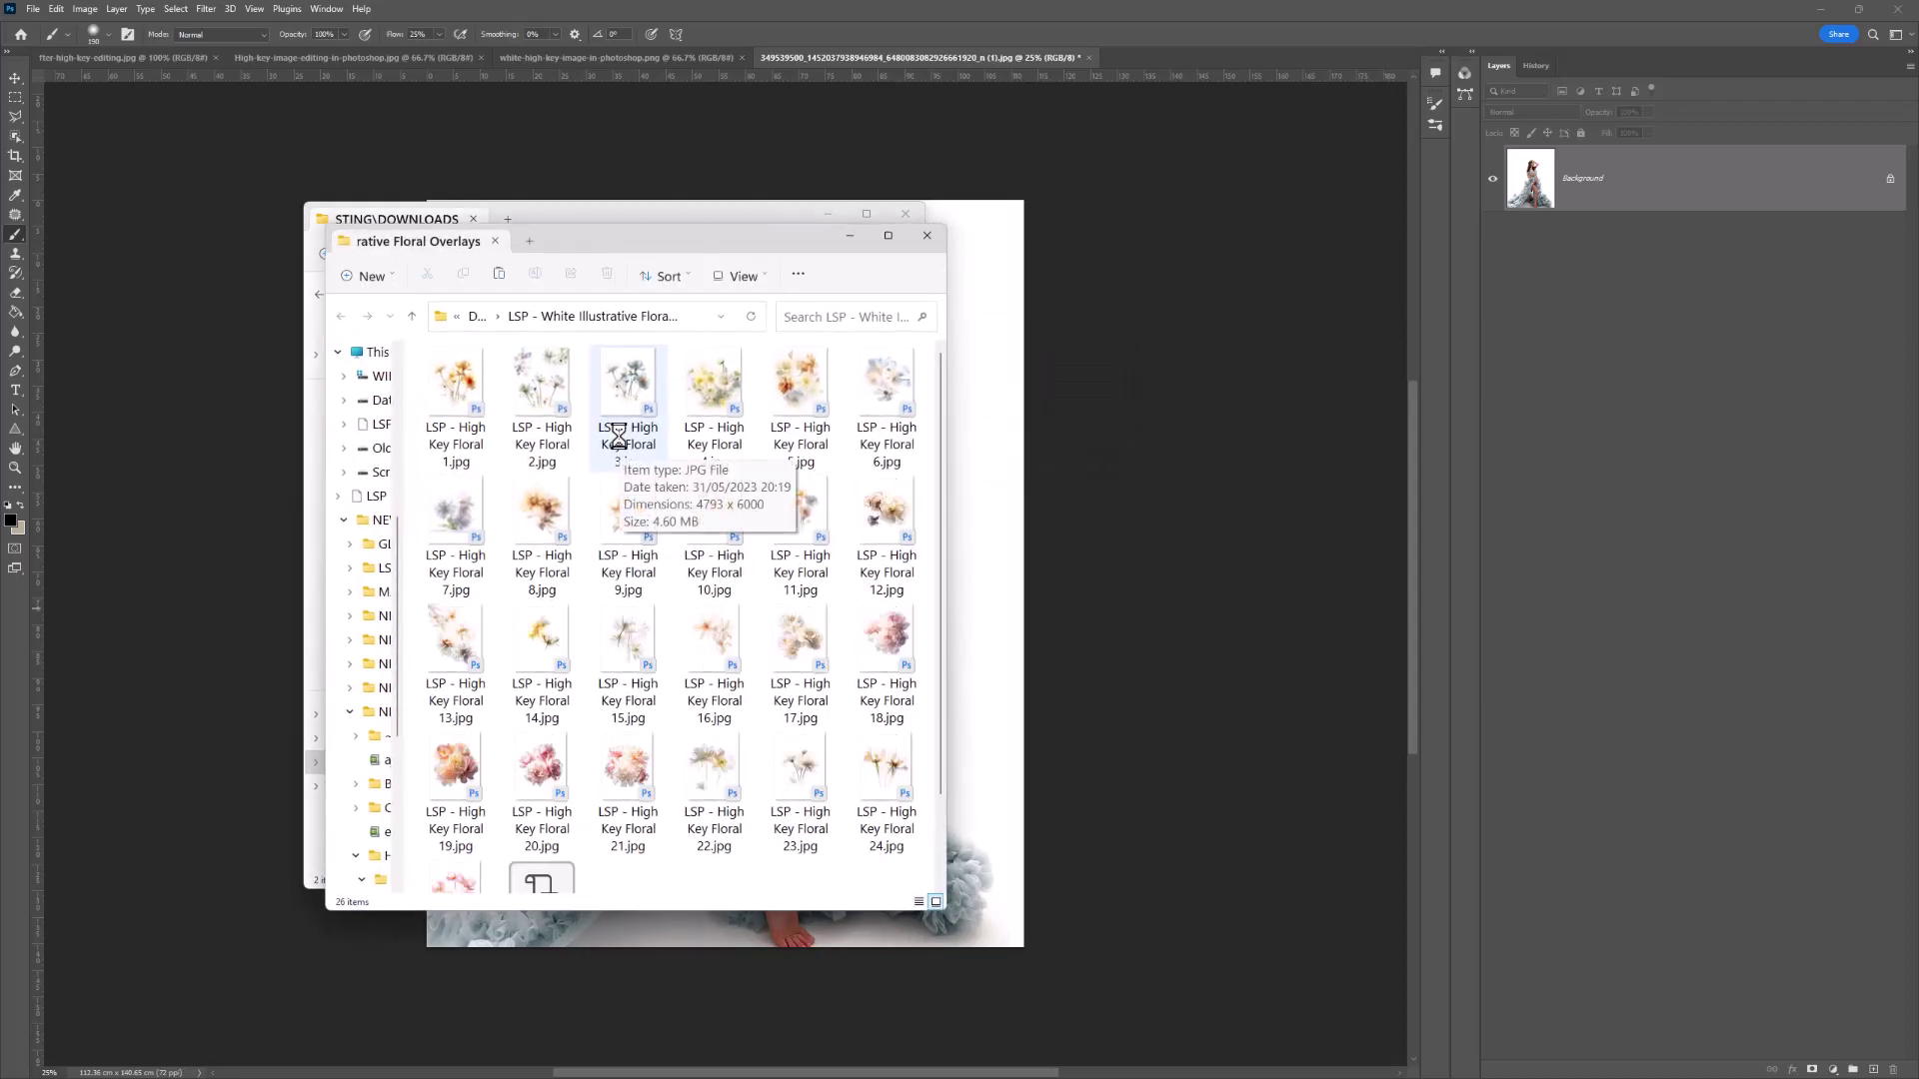
Move the floral overlays folder window up-left and enlarge it to show more thumbnails.
click(828, 217)
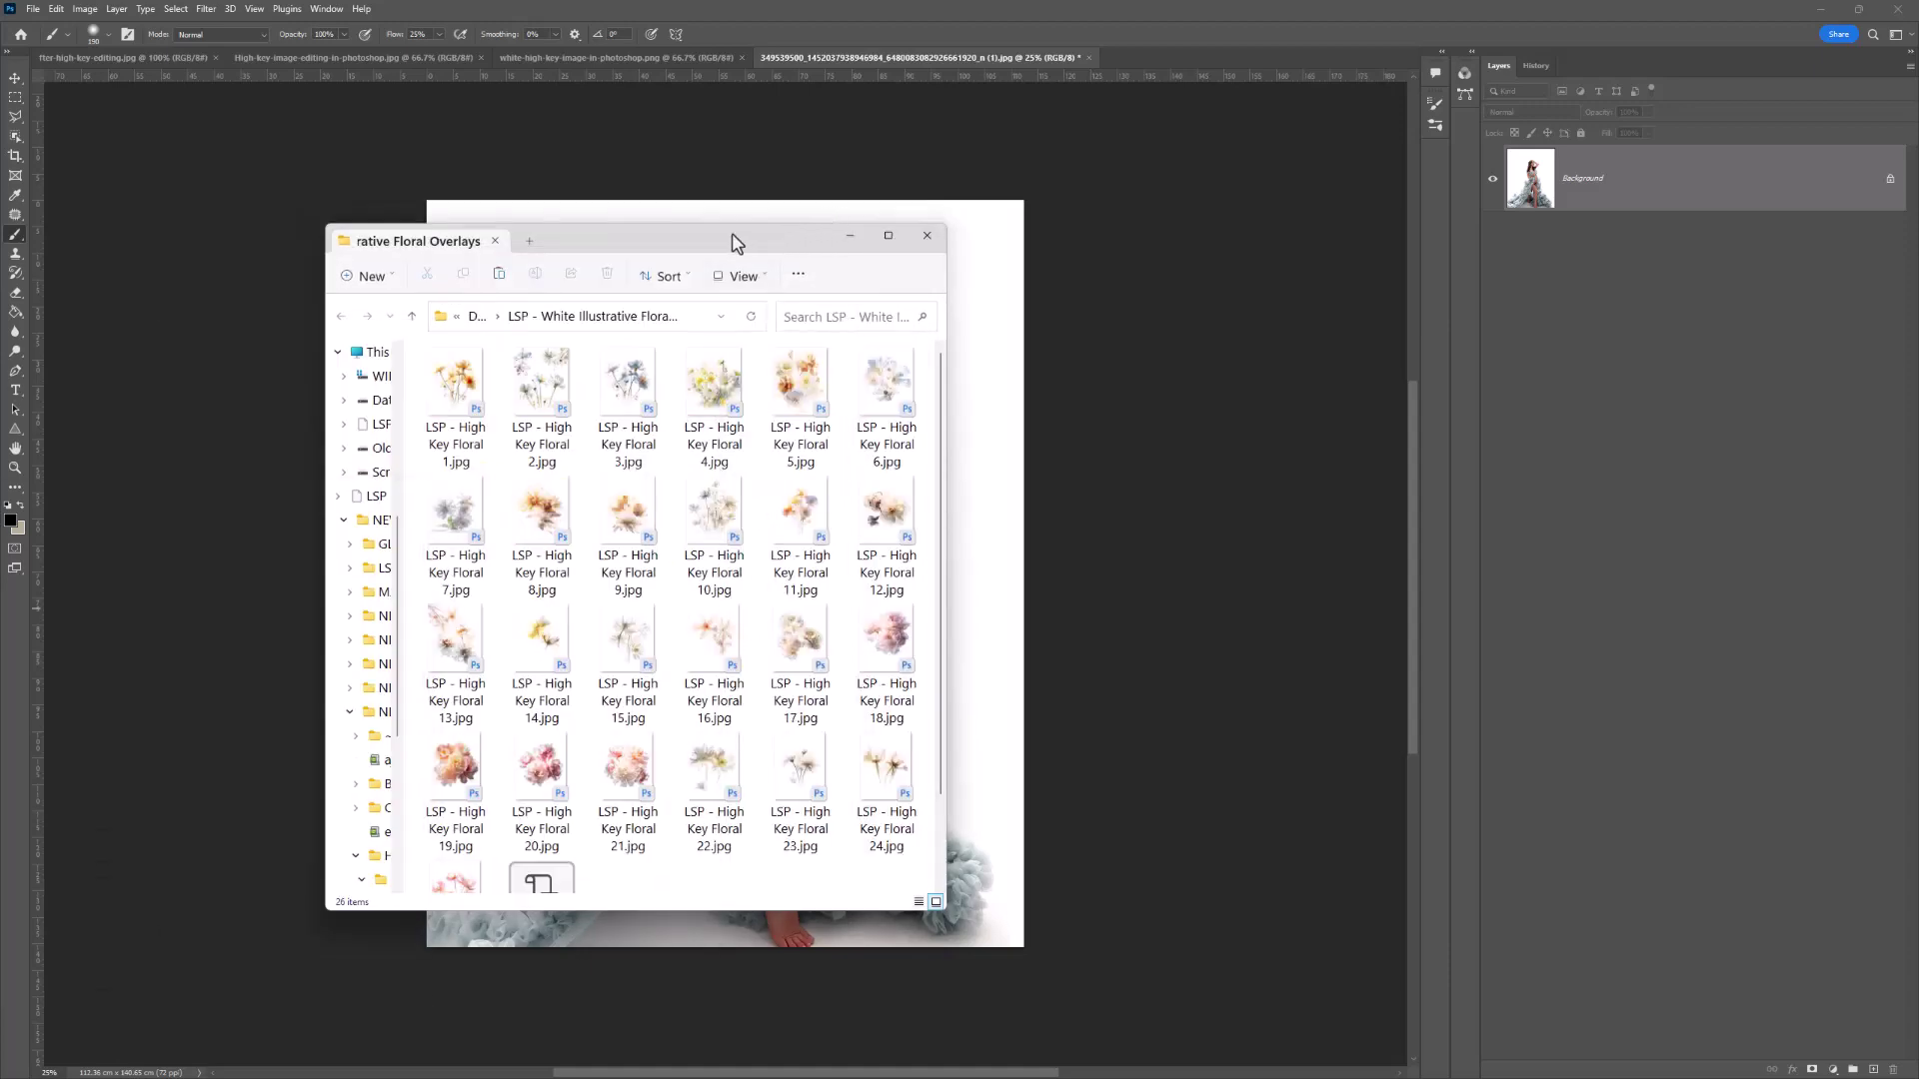
drag(737, 244, 686, 172)
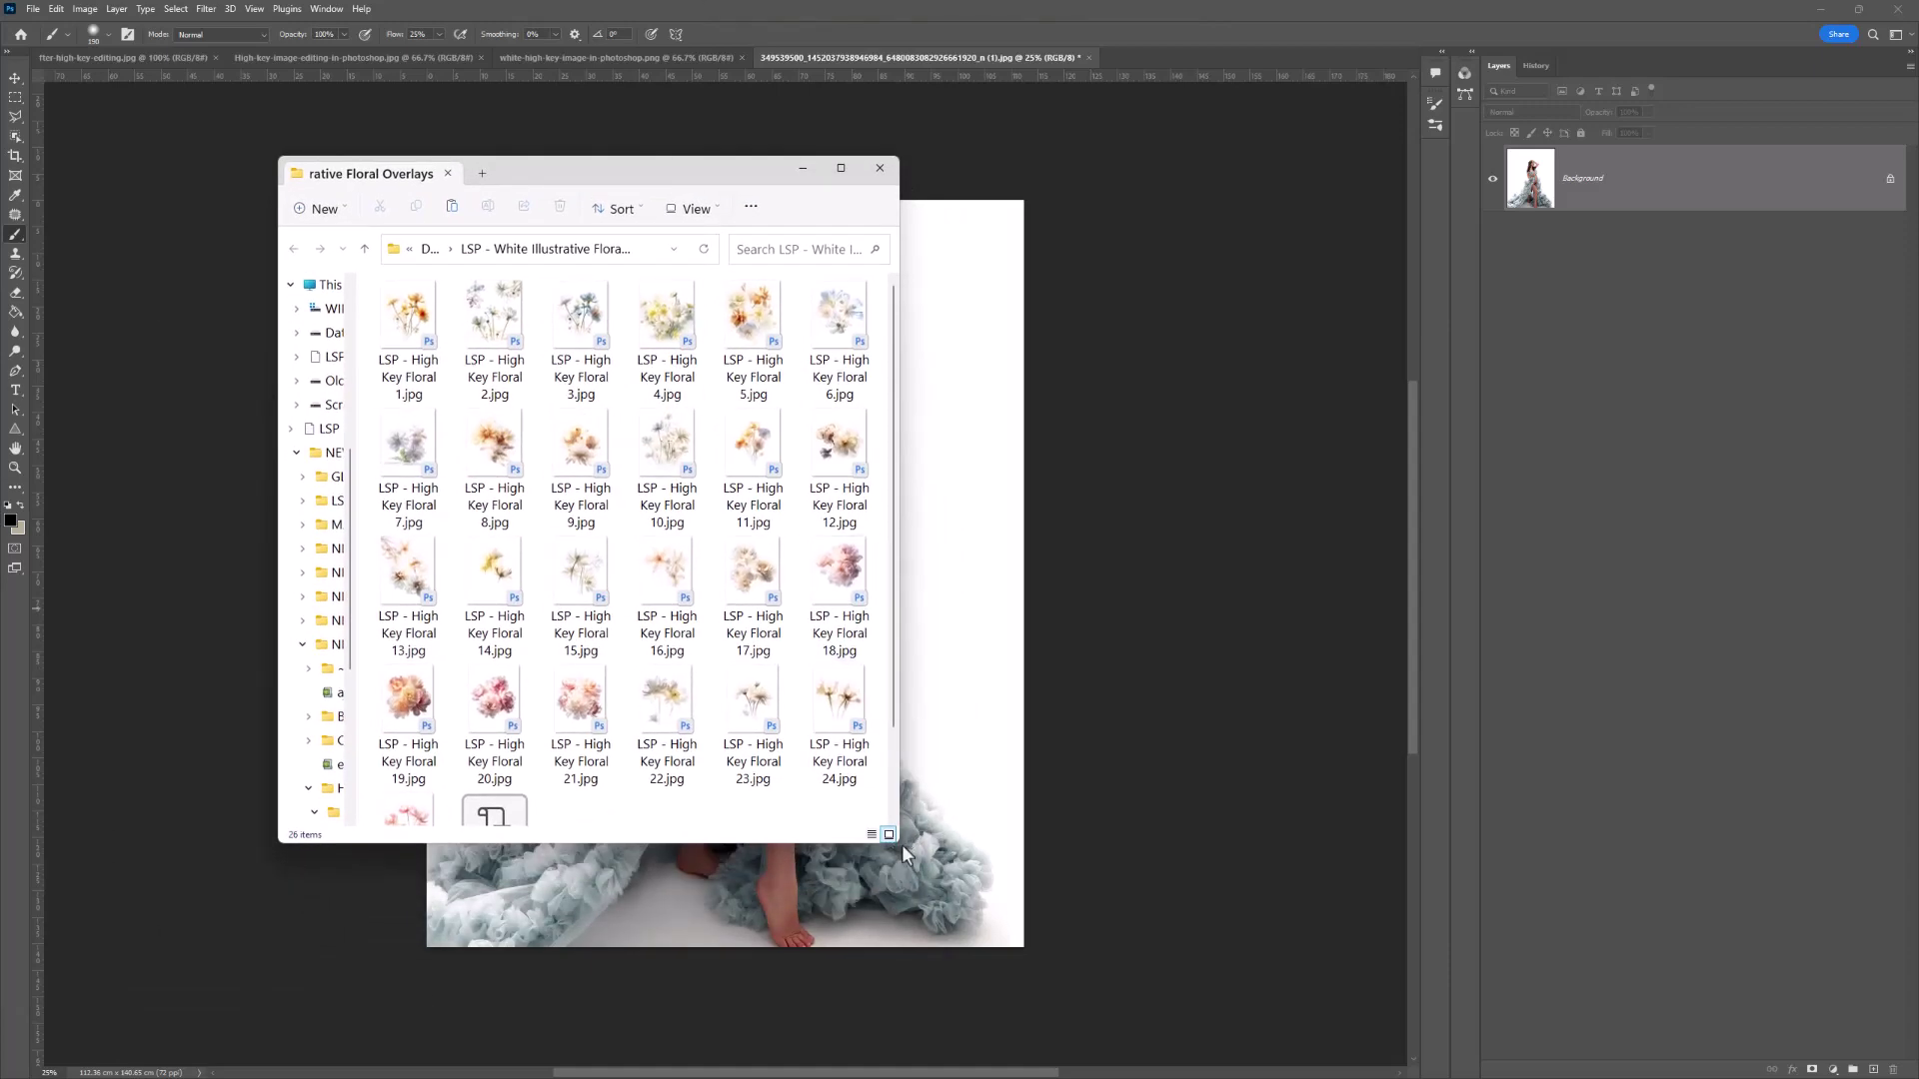
drag(901, 844, 1171, 899)
right_click(706, 709)
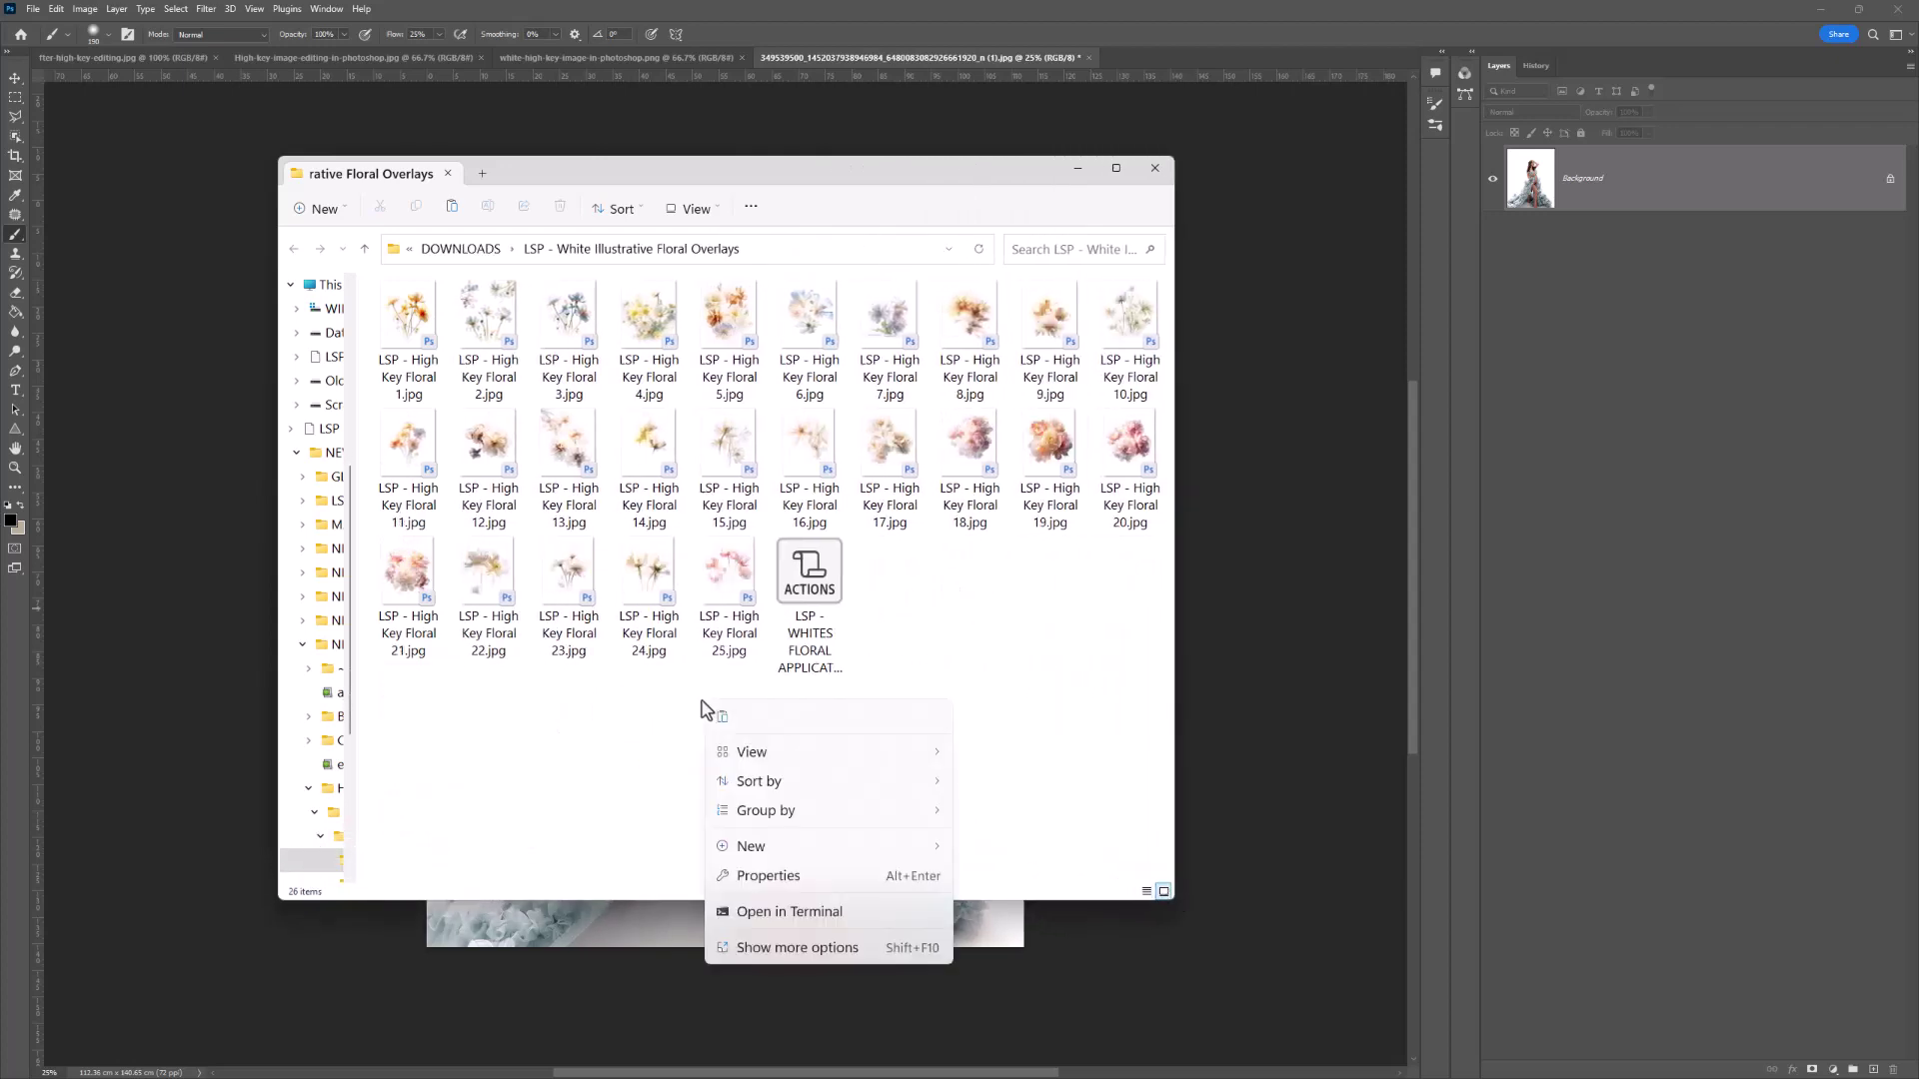
click(810, 574)
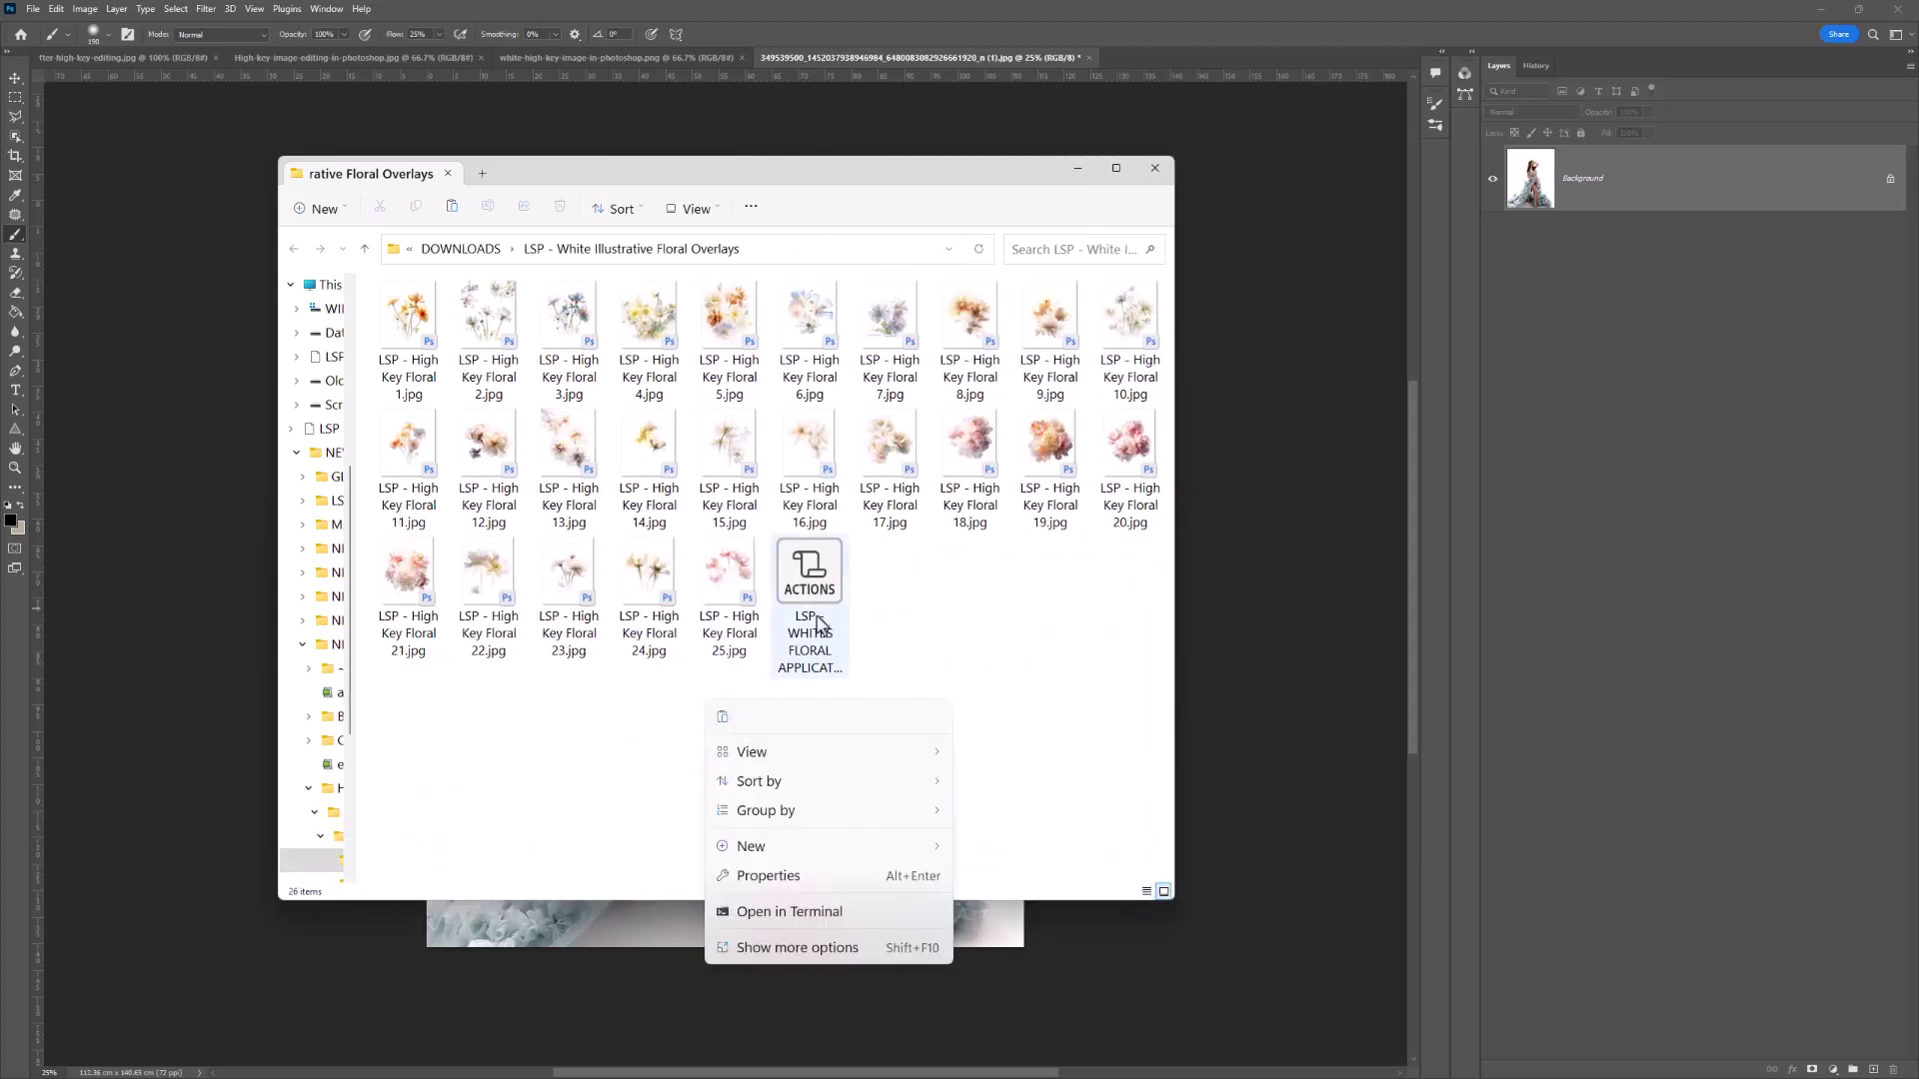
click(879, 594)
View the overlays as extra large icons and drag the actions file onto Photoshop.
right_click(880, 594)
mouse_move(925, 636)
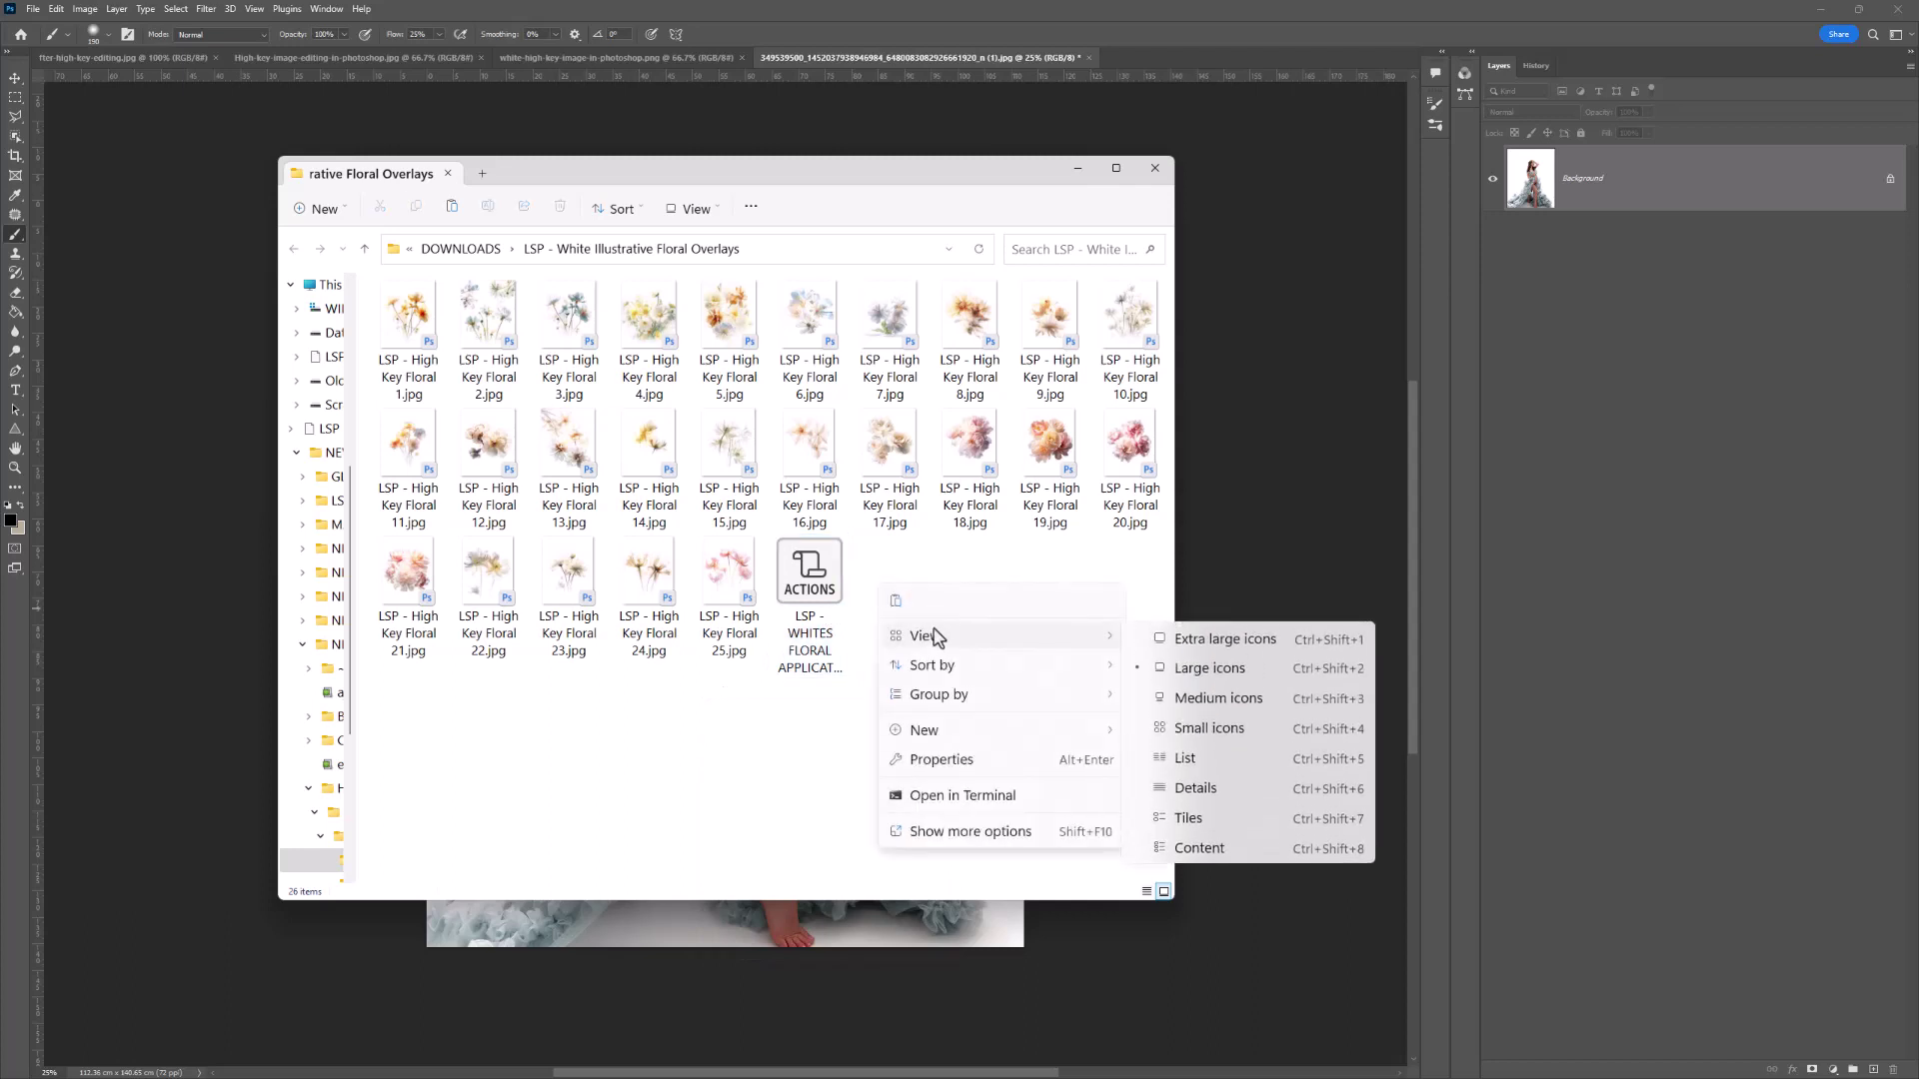
click(1175, 640)
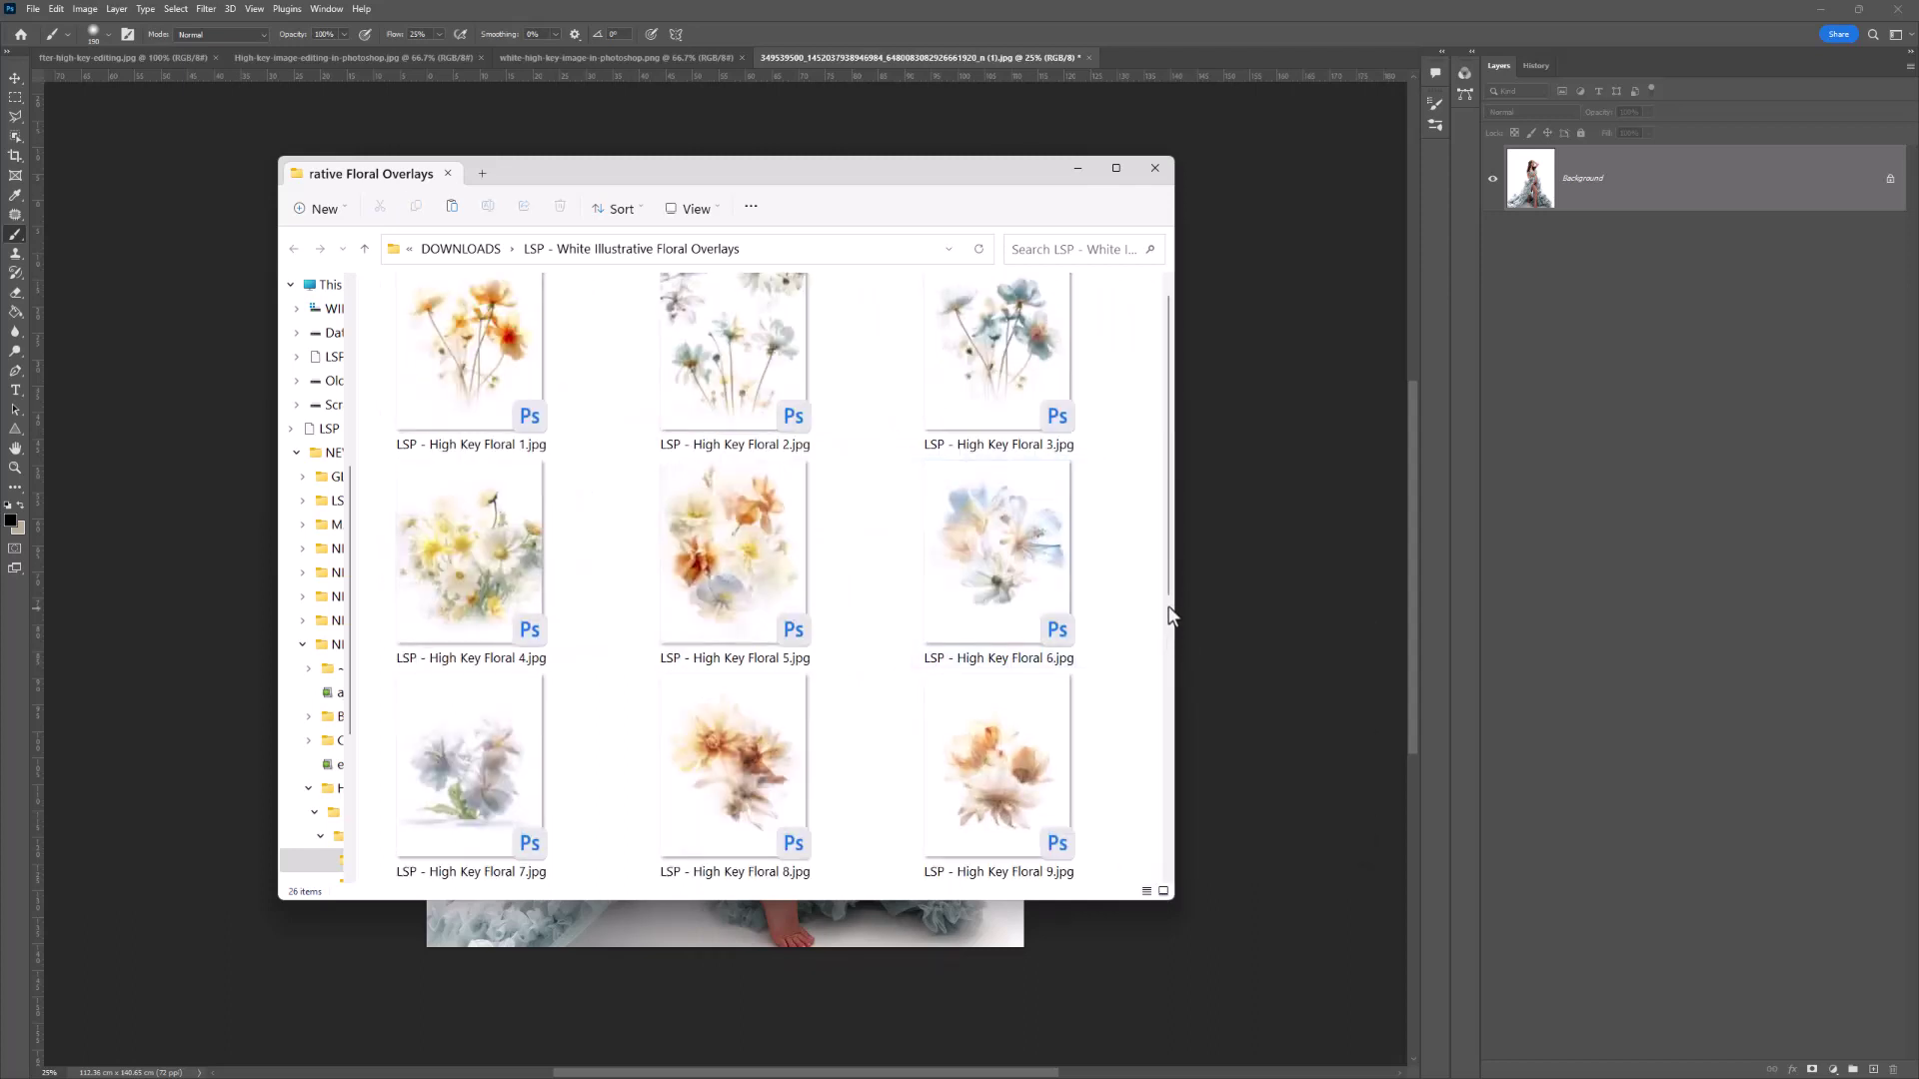
scroll(1172, 640, down, 5)
scroll(1173, 795, down, 4)
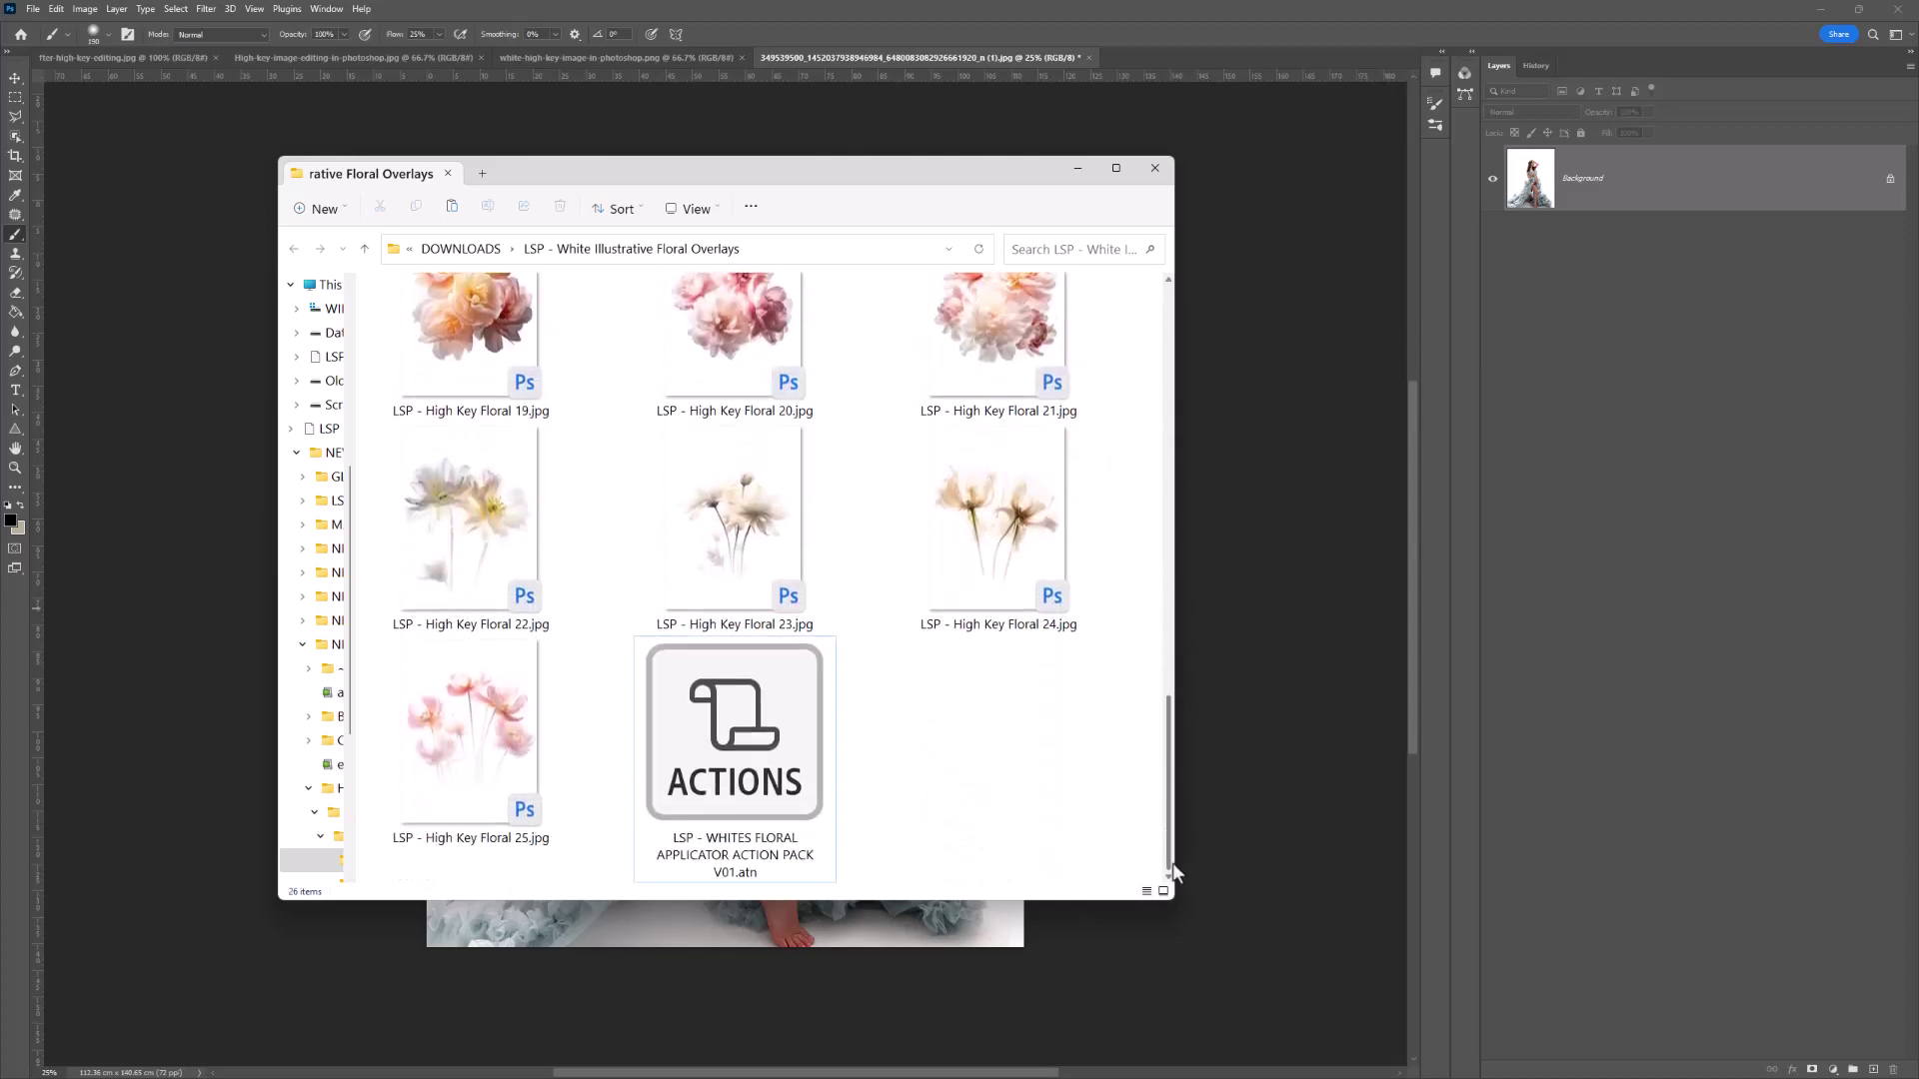
scroll(1148, 514, up, 10)
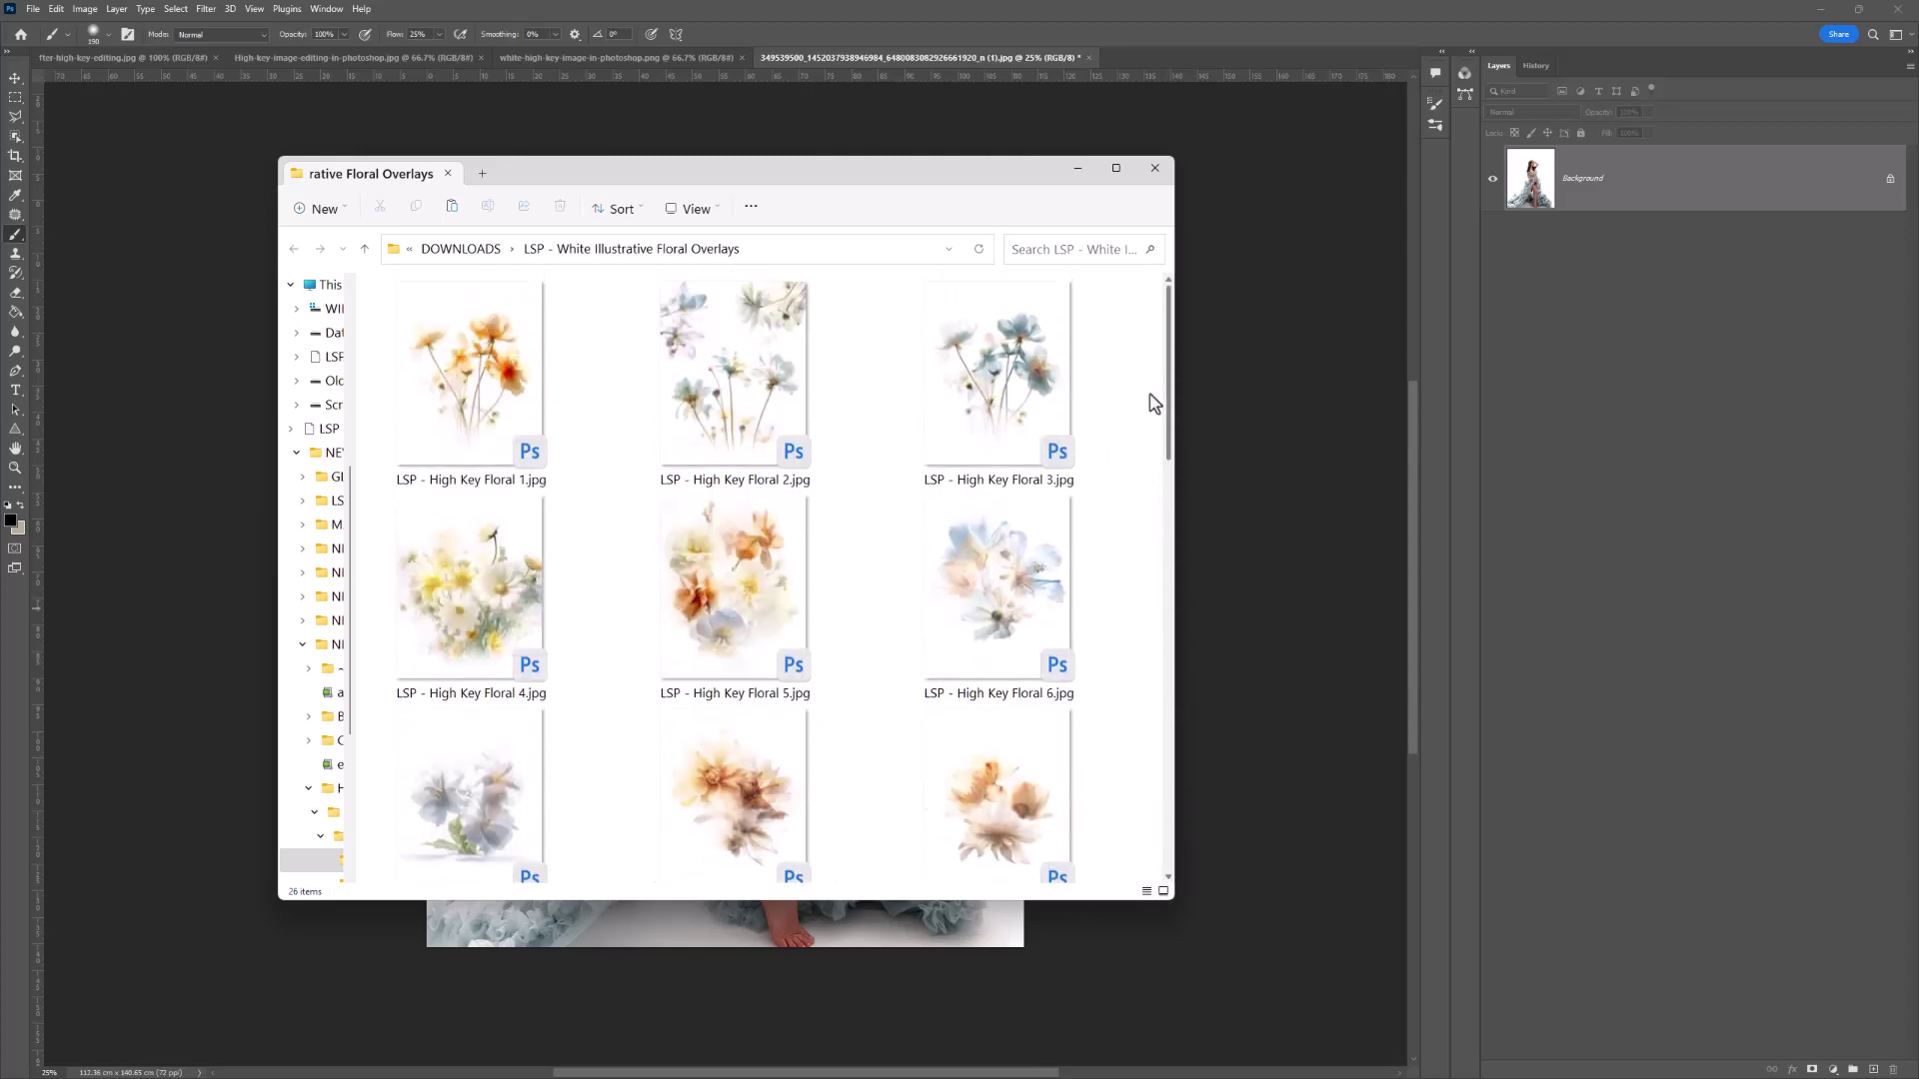
scroll(1154, 403, down, 10)
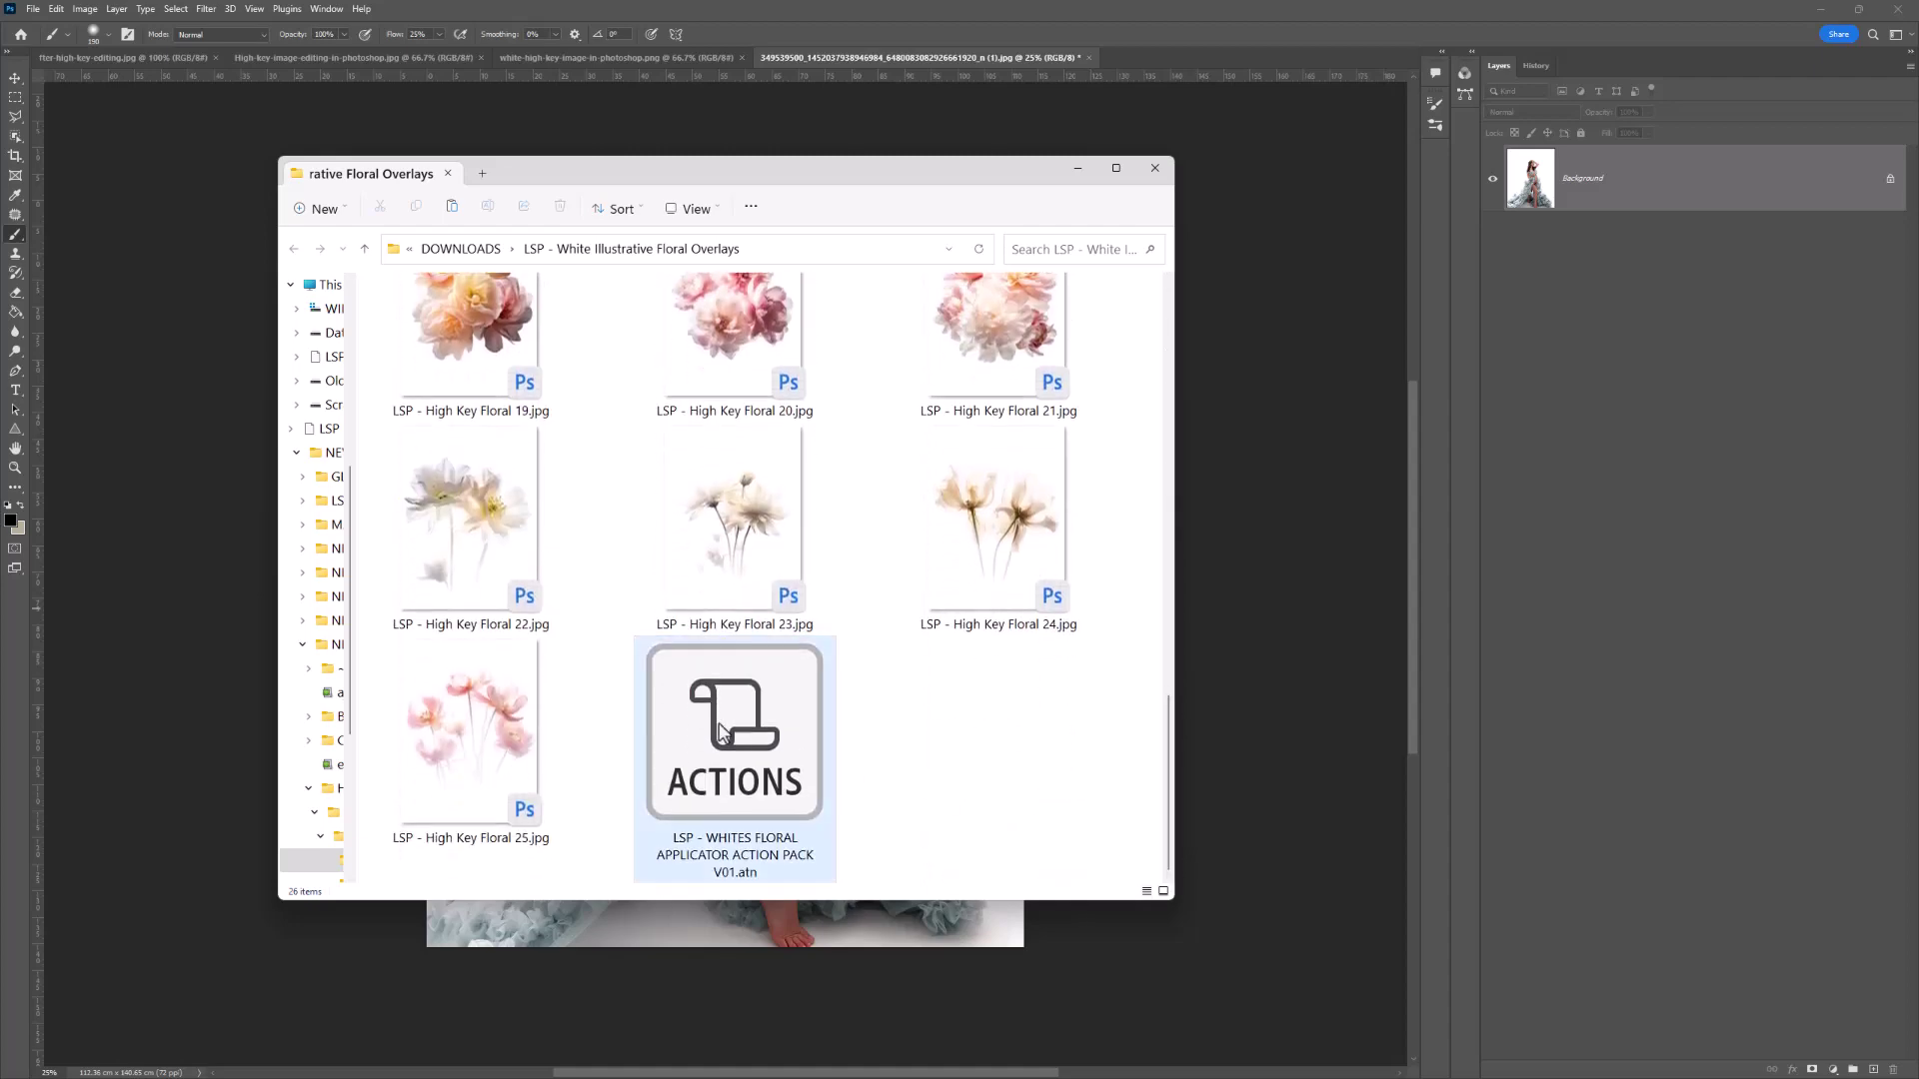
drag(719, 732, 1217, 589)
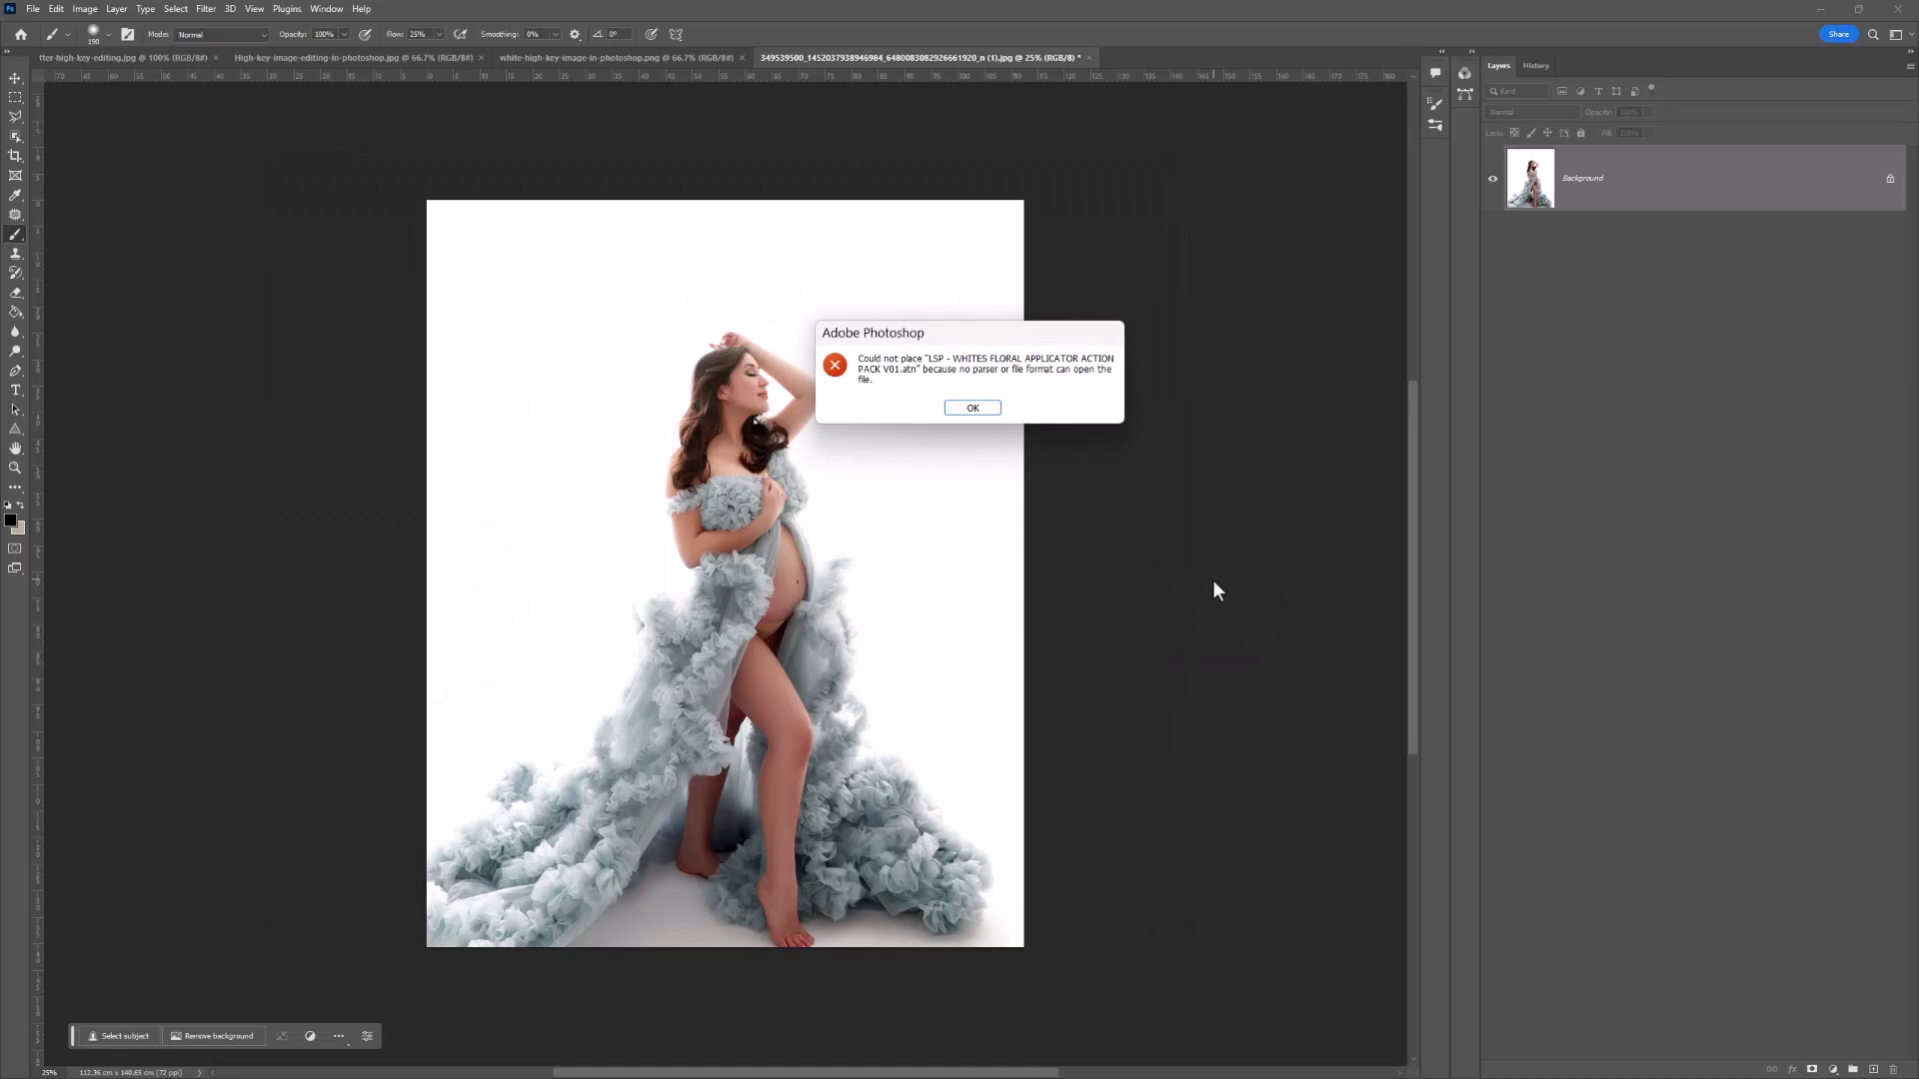
Dismiss the could-not-place error and load the .atn action pack by double-clicking it.
click(973, 409)
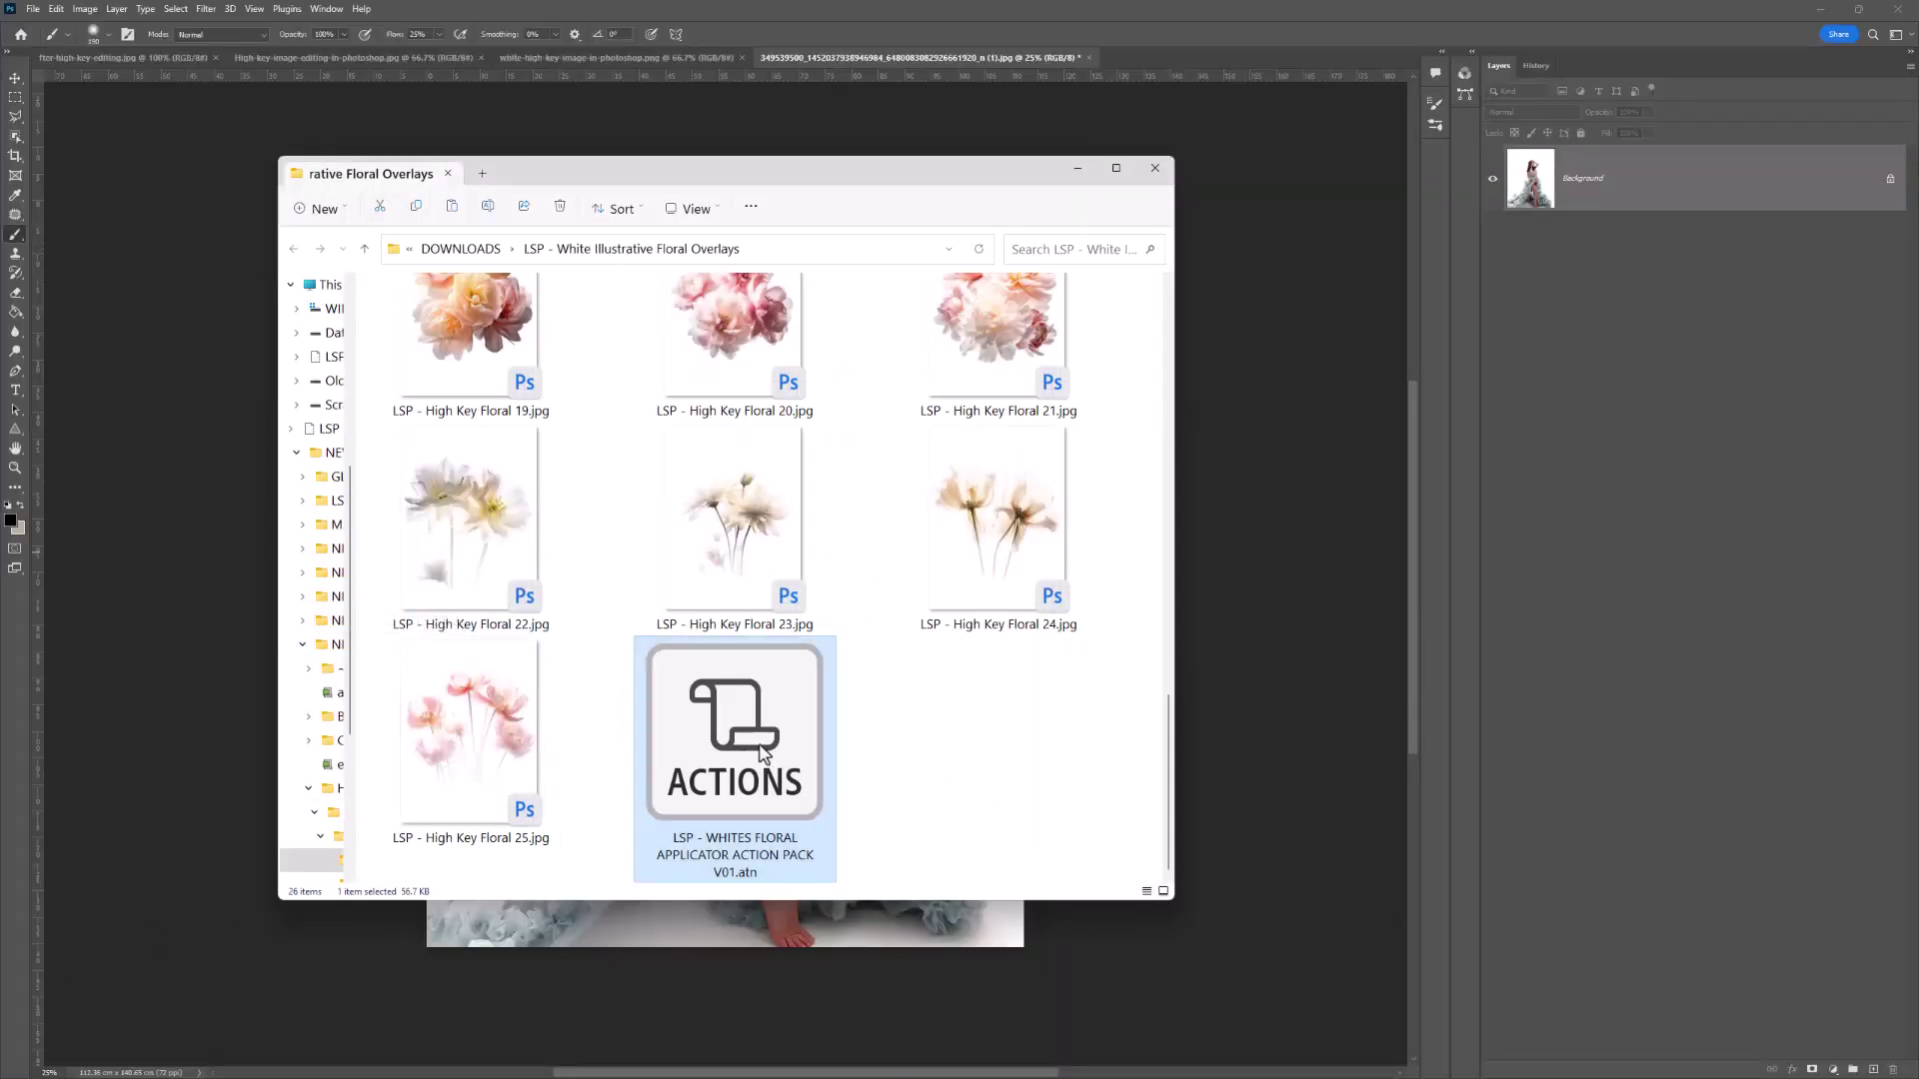
double_click(761, 751)
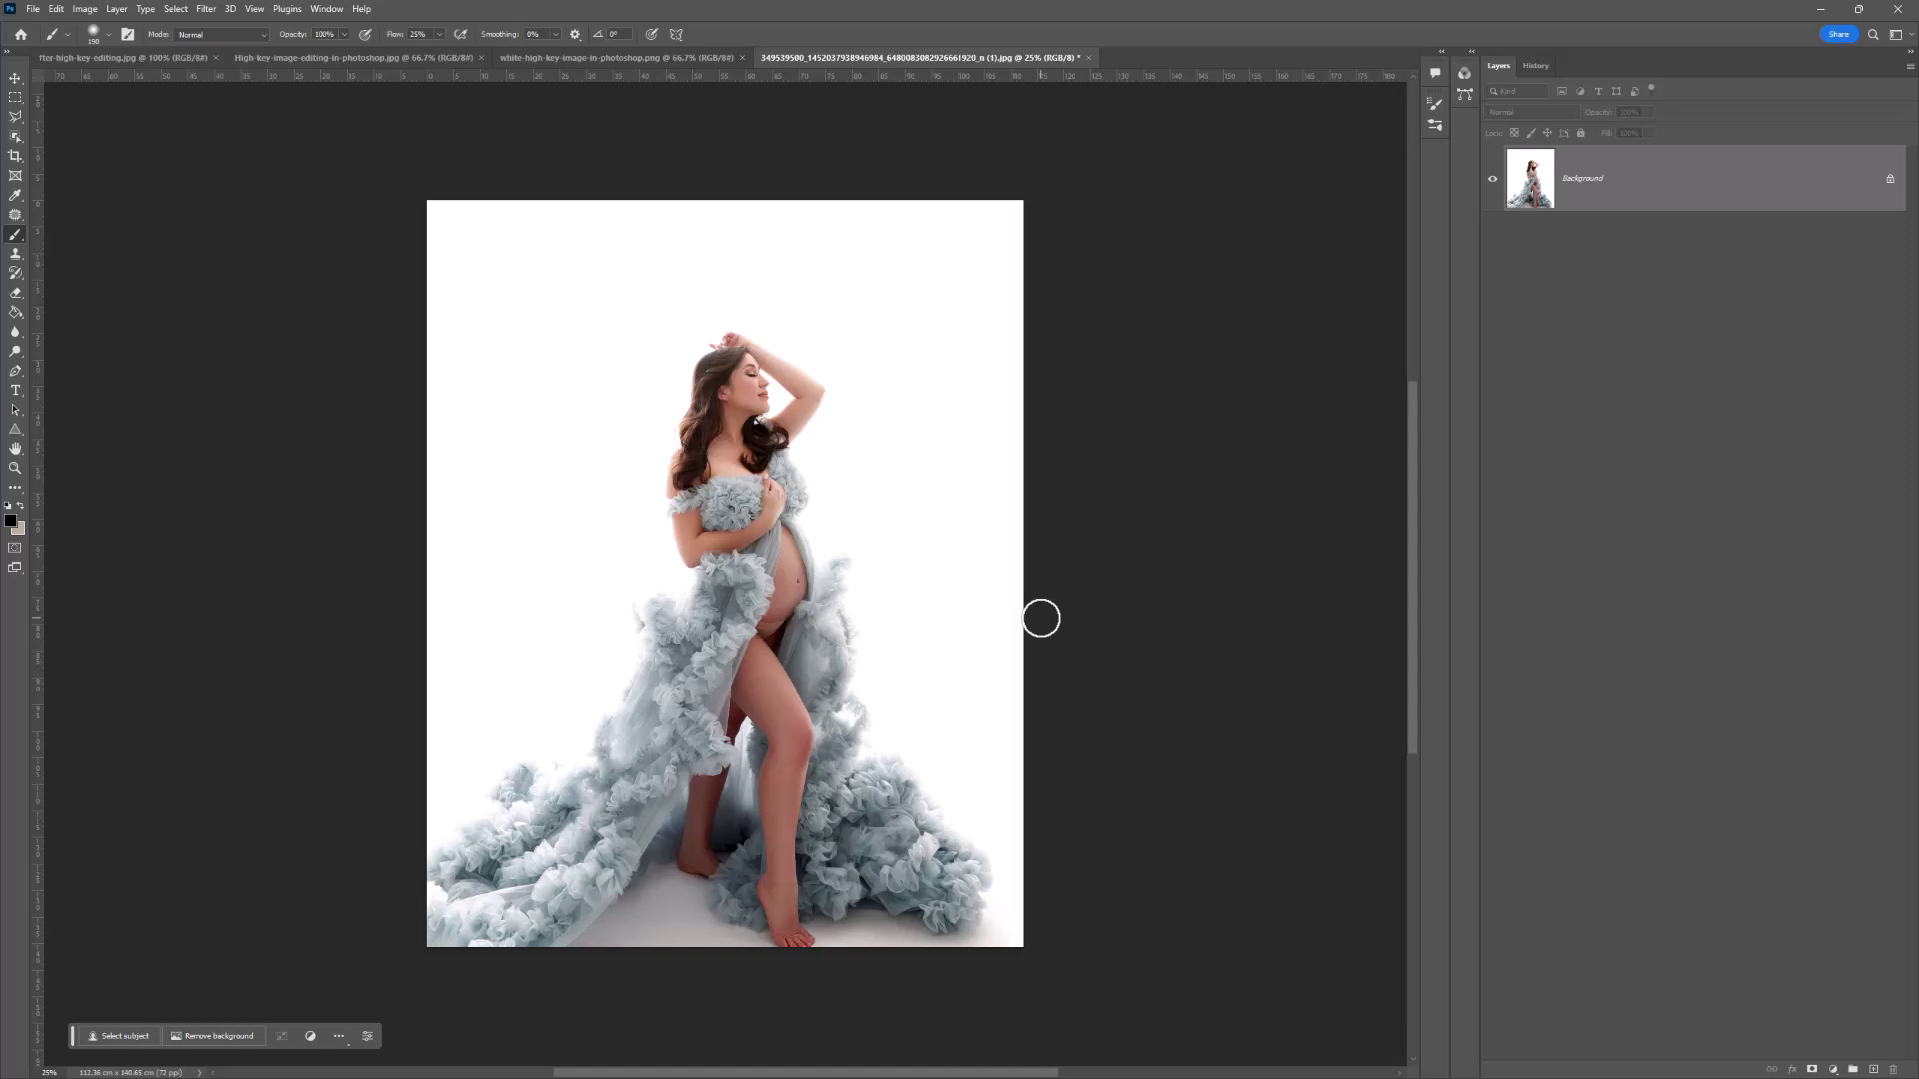
Show the Actions panel, move the Whites Floral Applicator set to the top, and resize the panel.
click(326, 9)
click(399, 152)
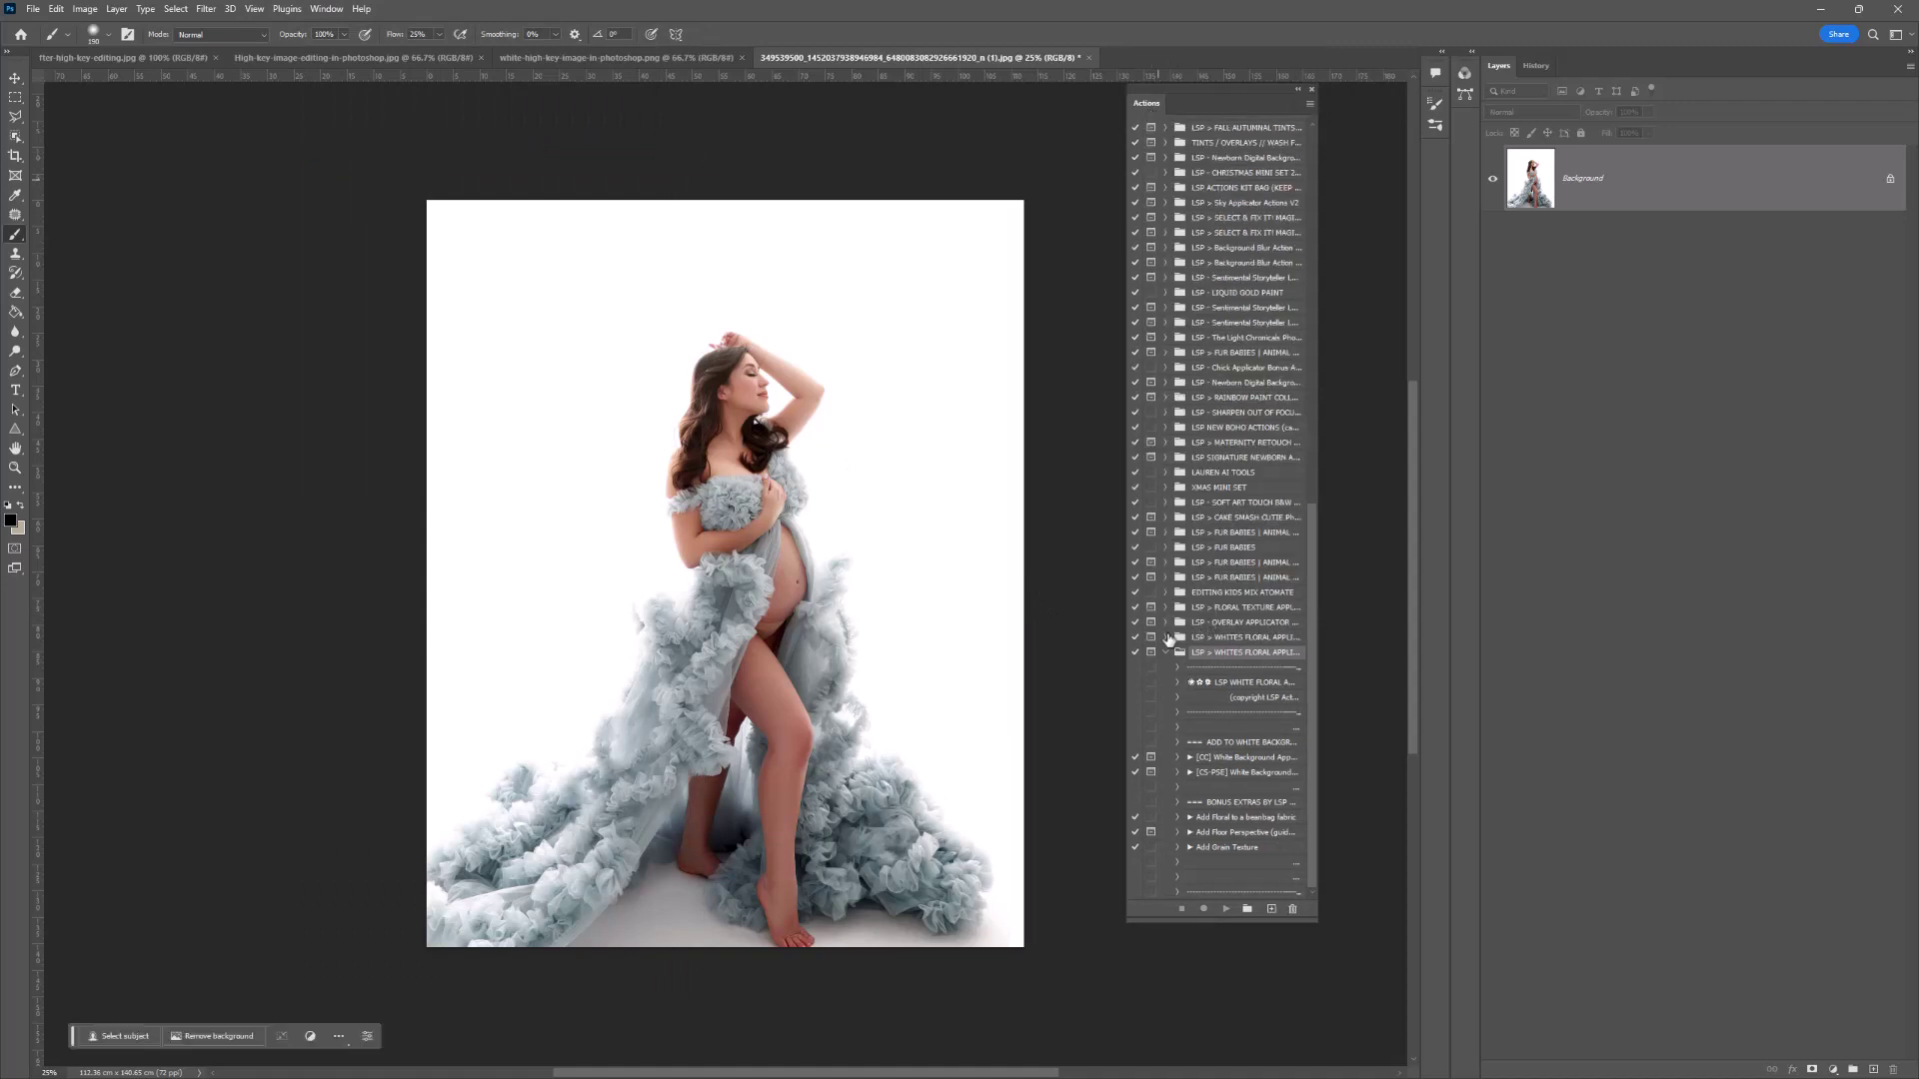
drag(1124, 649, 1077, 648)
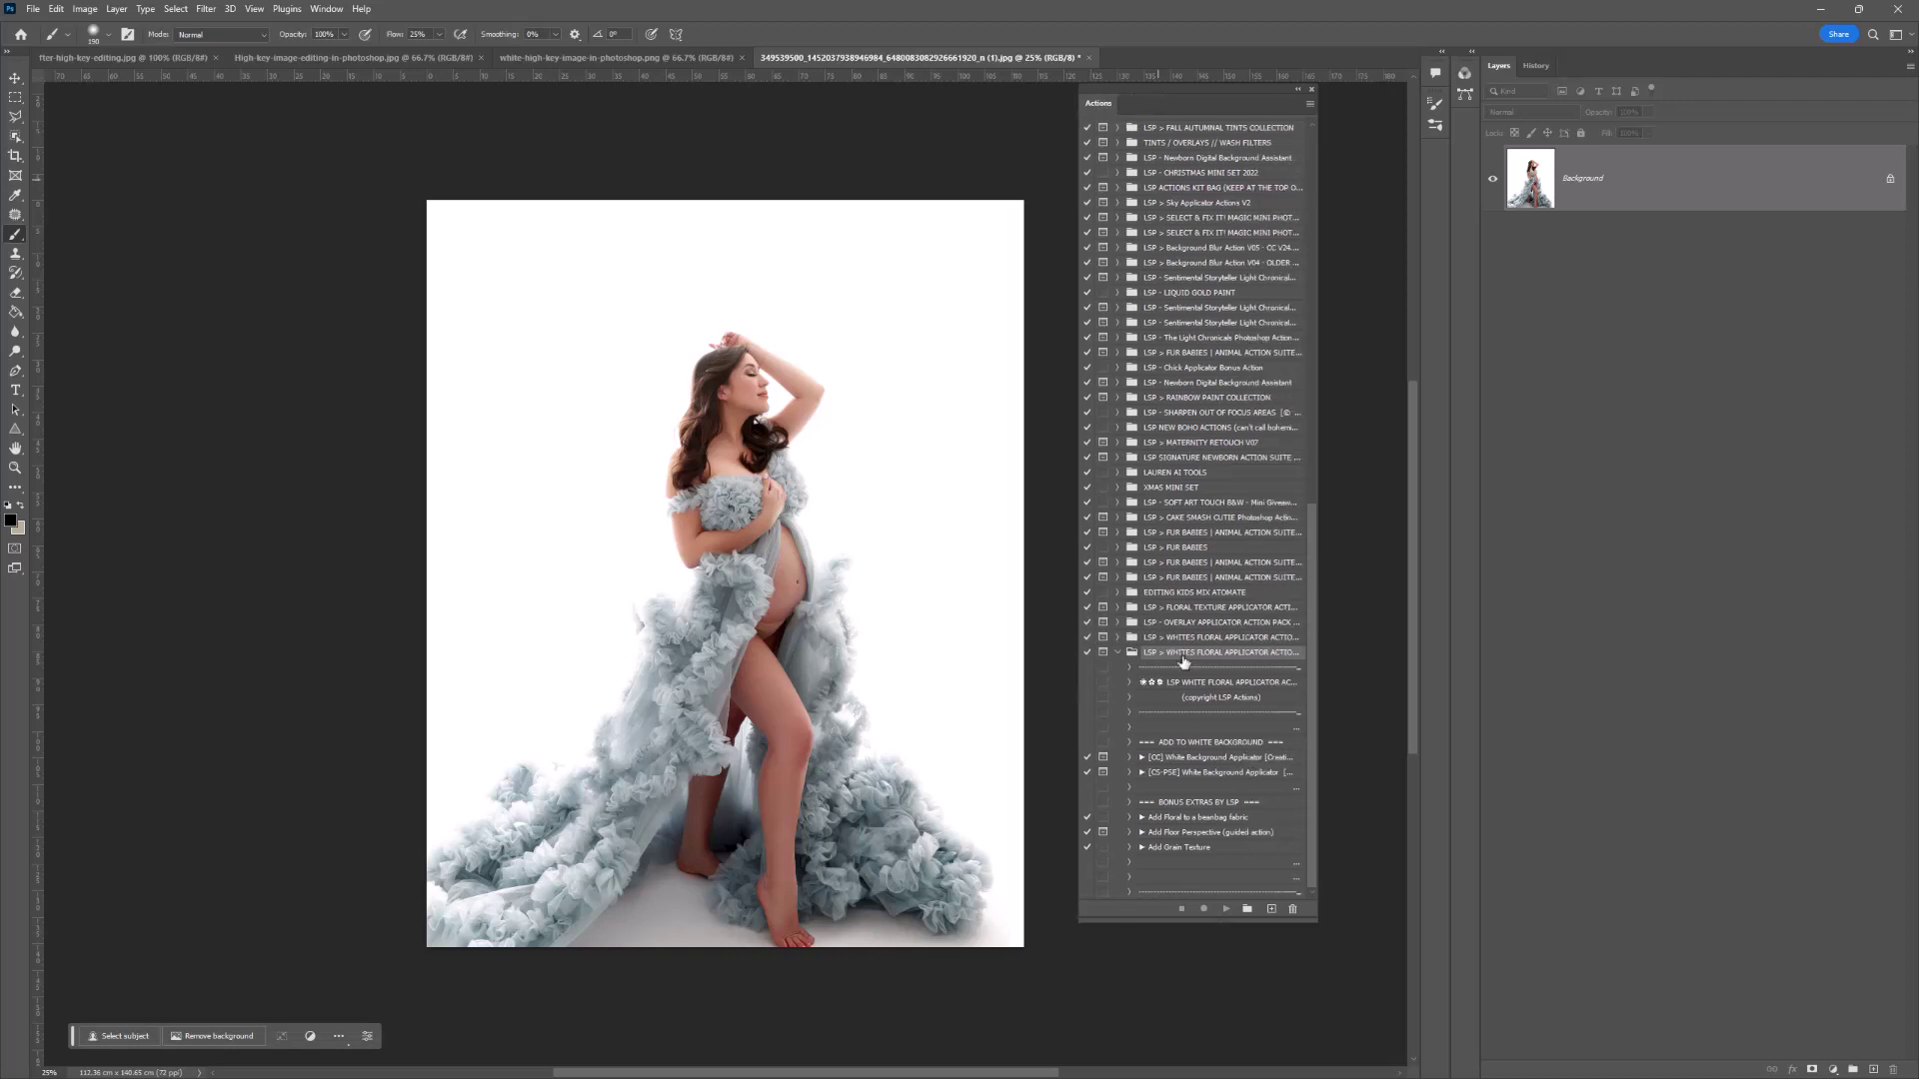
drag(1183, 662, 1199, 121)
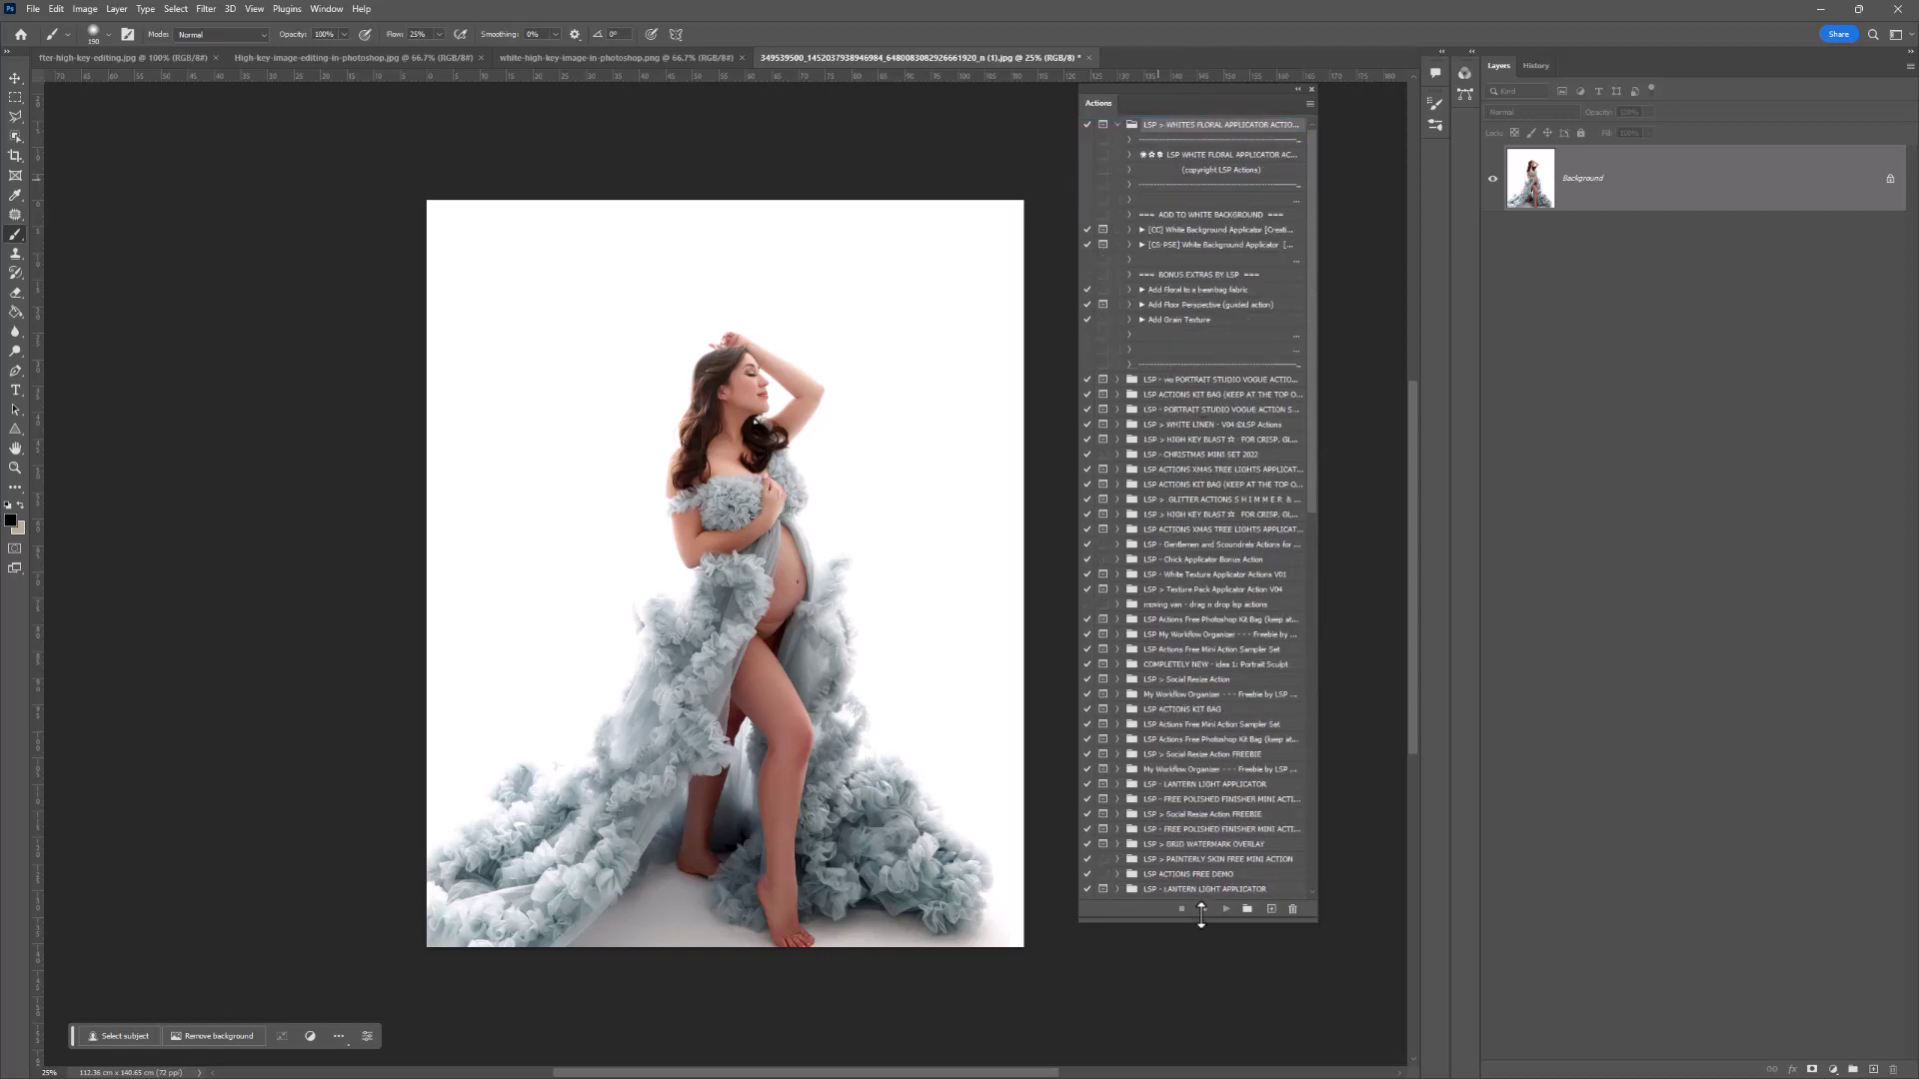
drag(1200, 921, 1166, 396)
drag(1102, 102, 1133, 111)
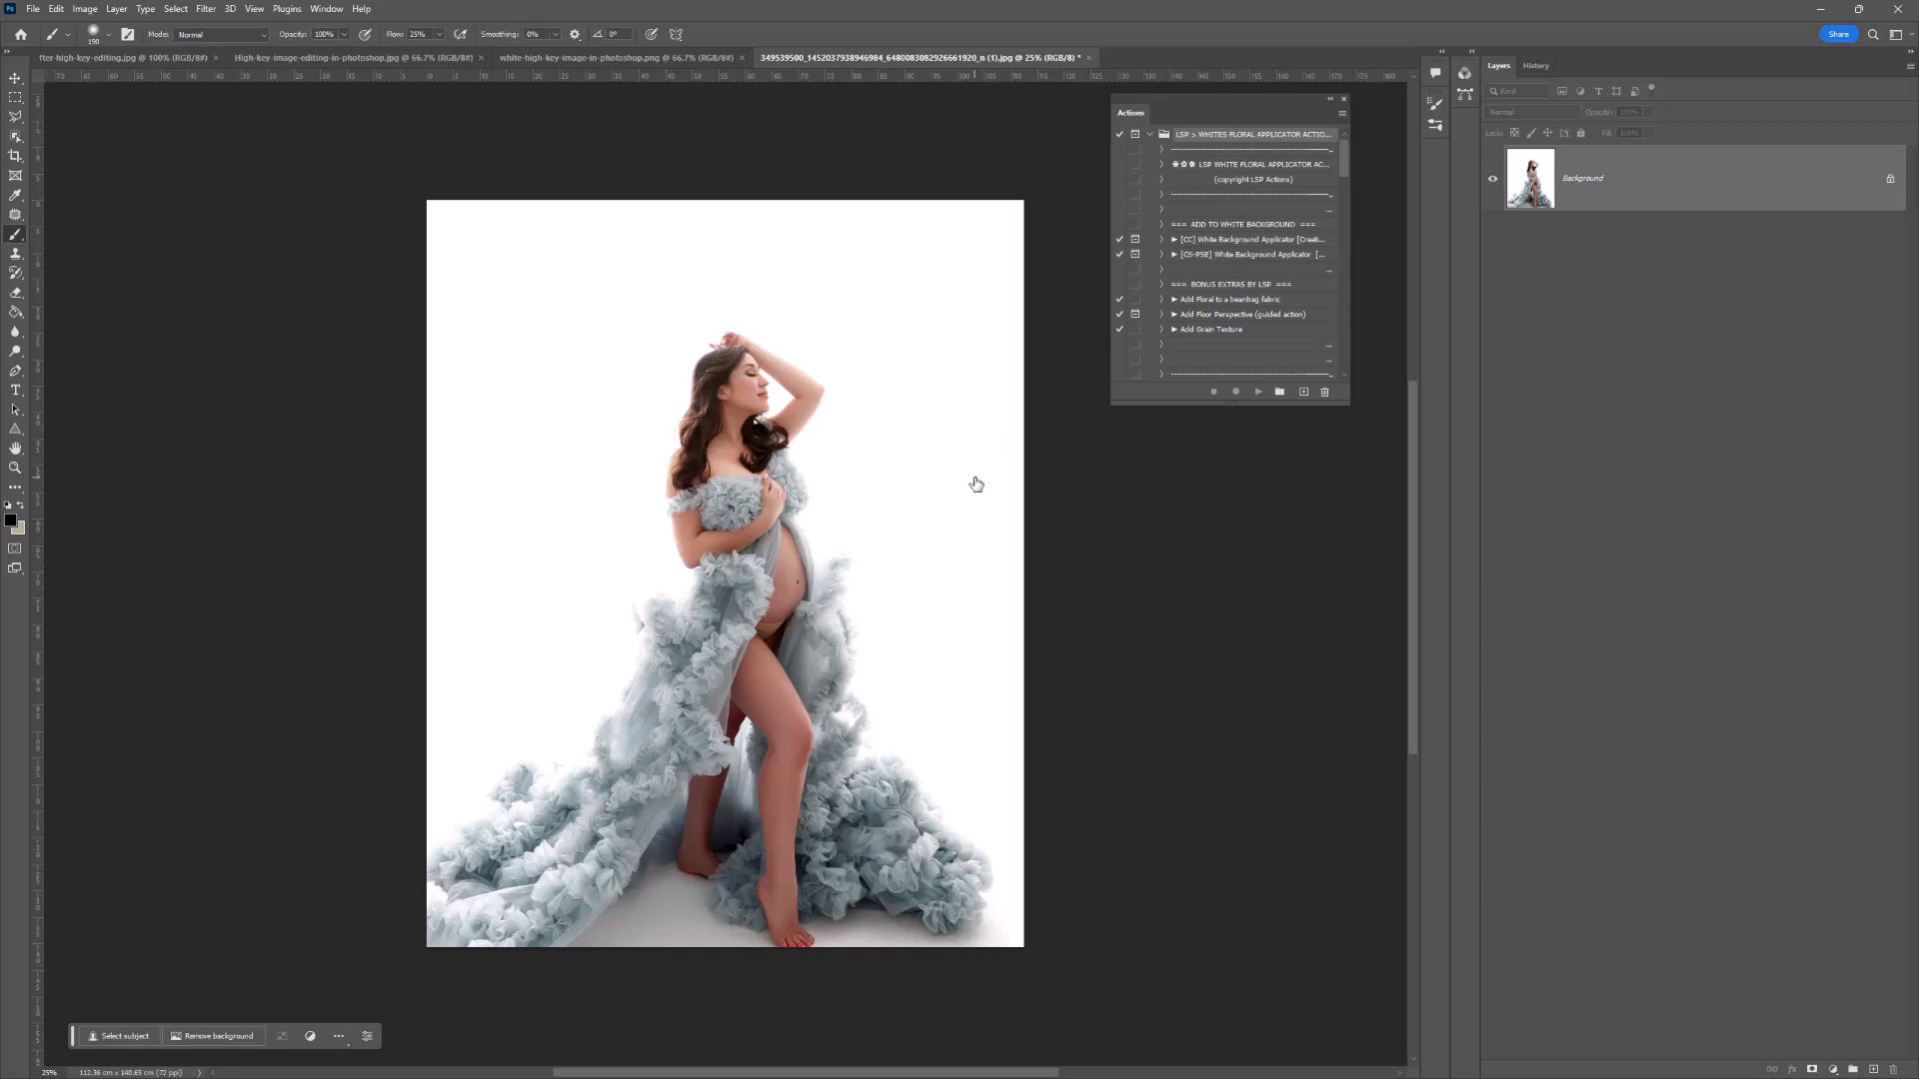
Select the [CC] White Background Applicator action in the set.
click(1189, 256)
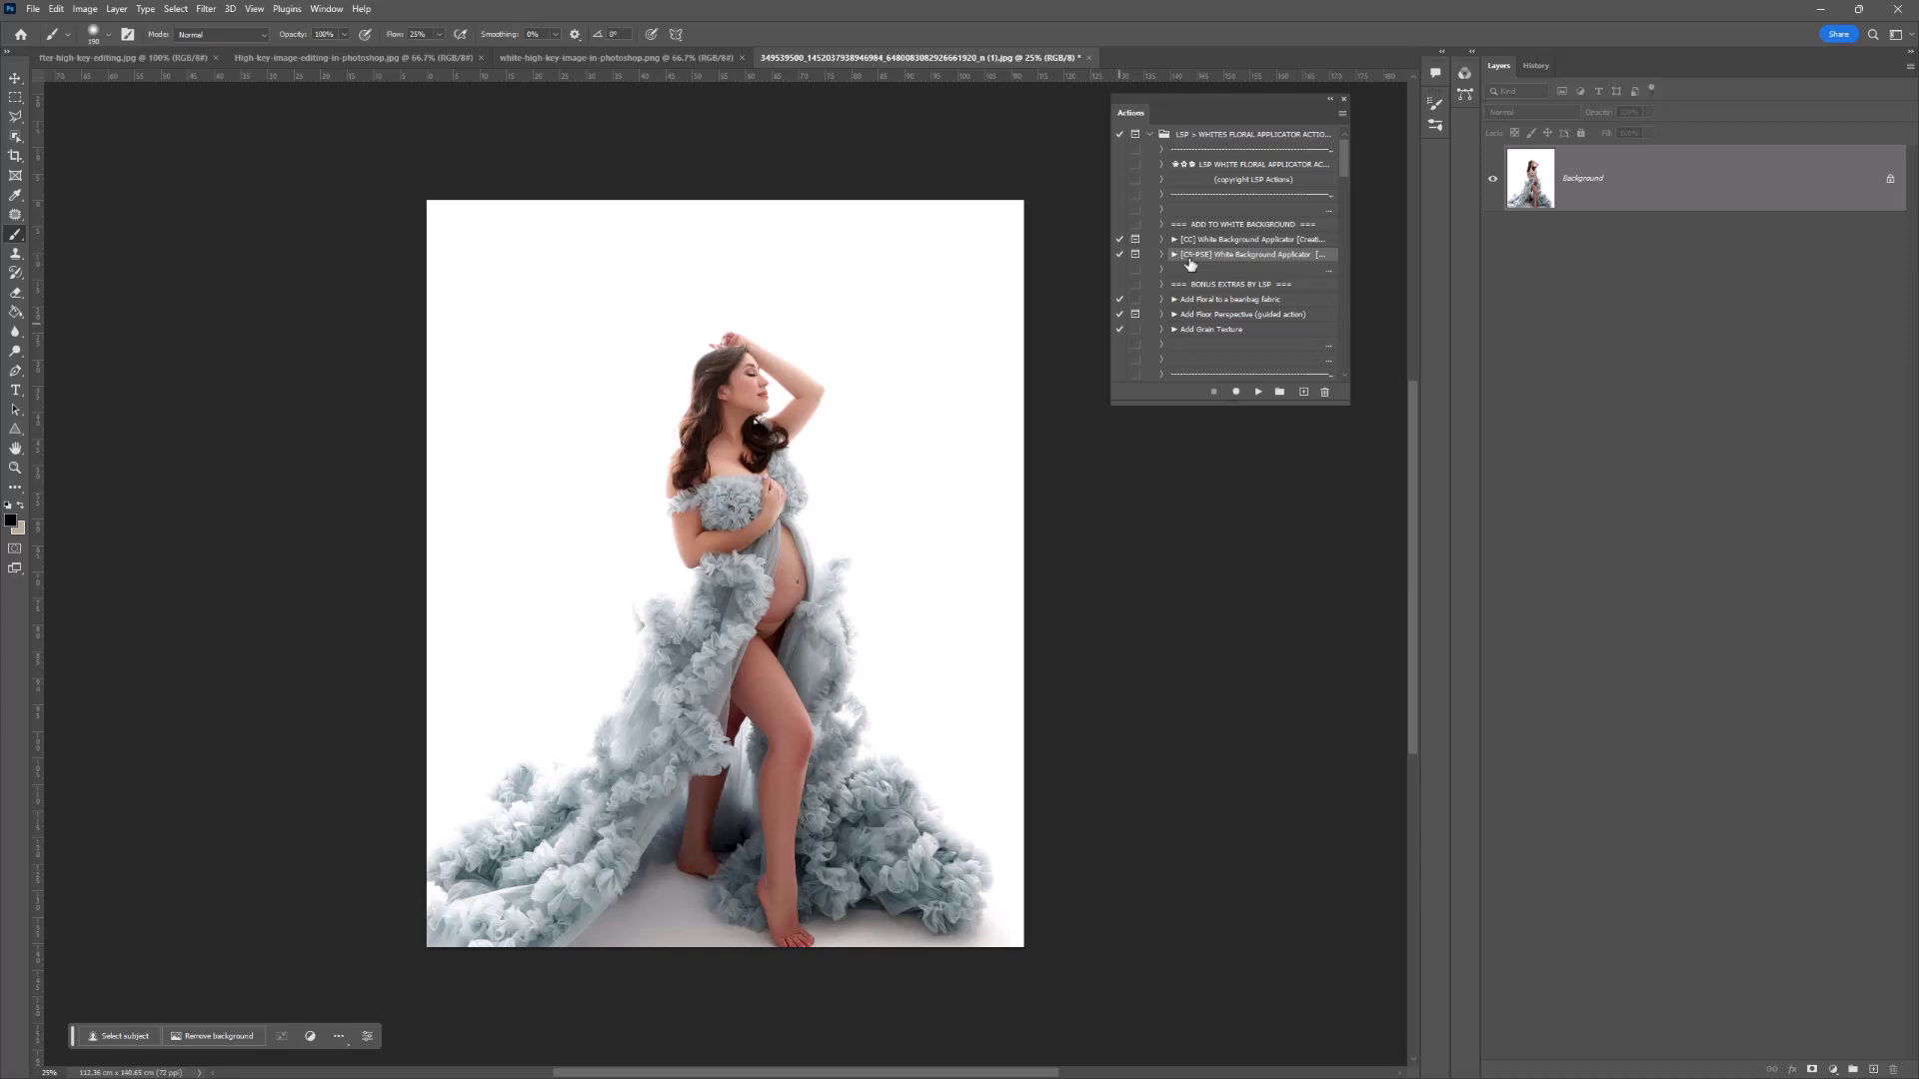
click(1240, 243)
click(1241, 256)
click(1239, 243)
click(1241, 256)
click(1239, 243)
click(1242, 256)
click(1239, 243)
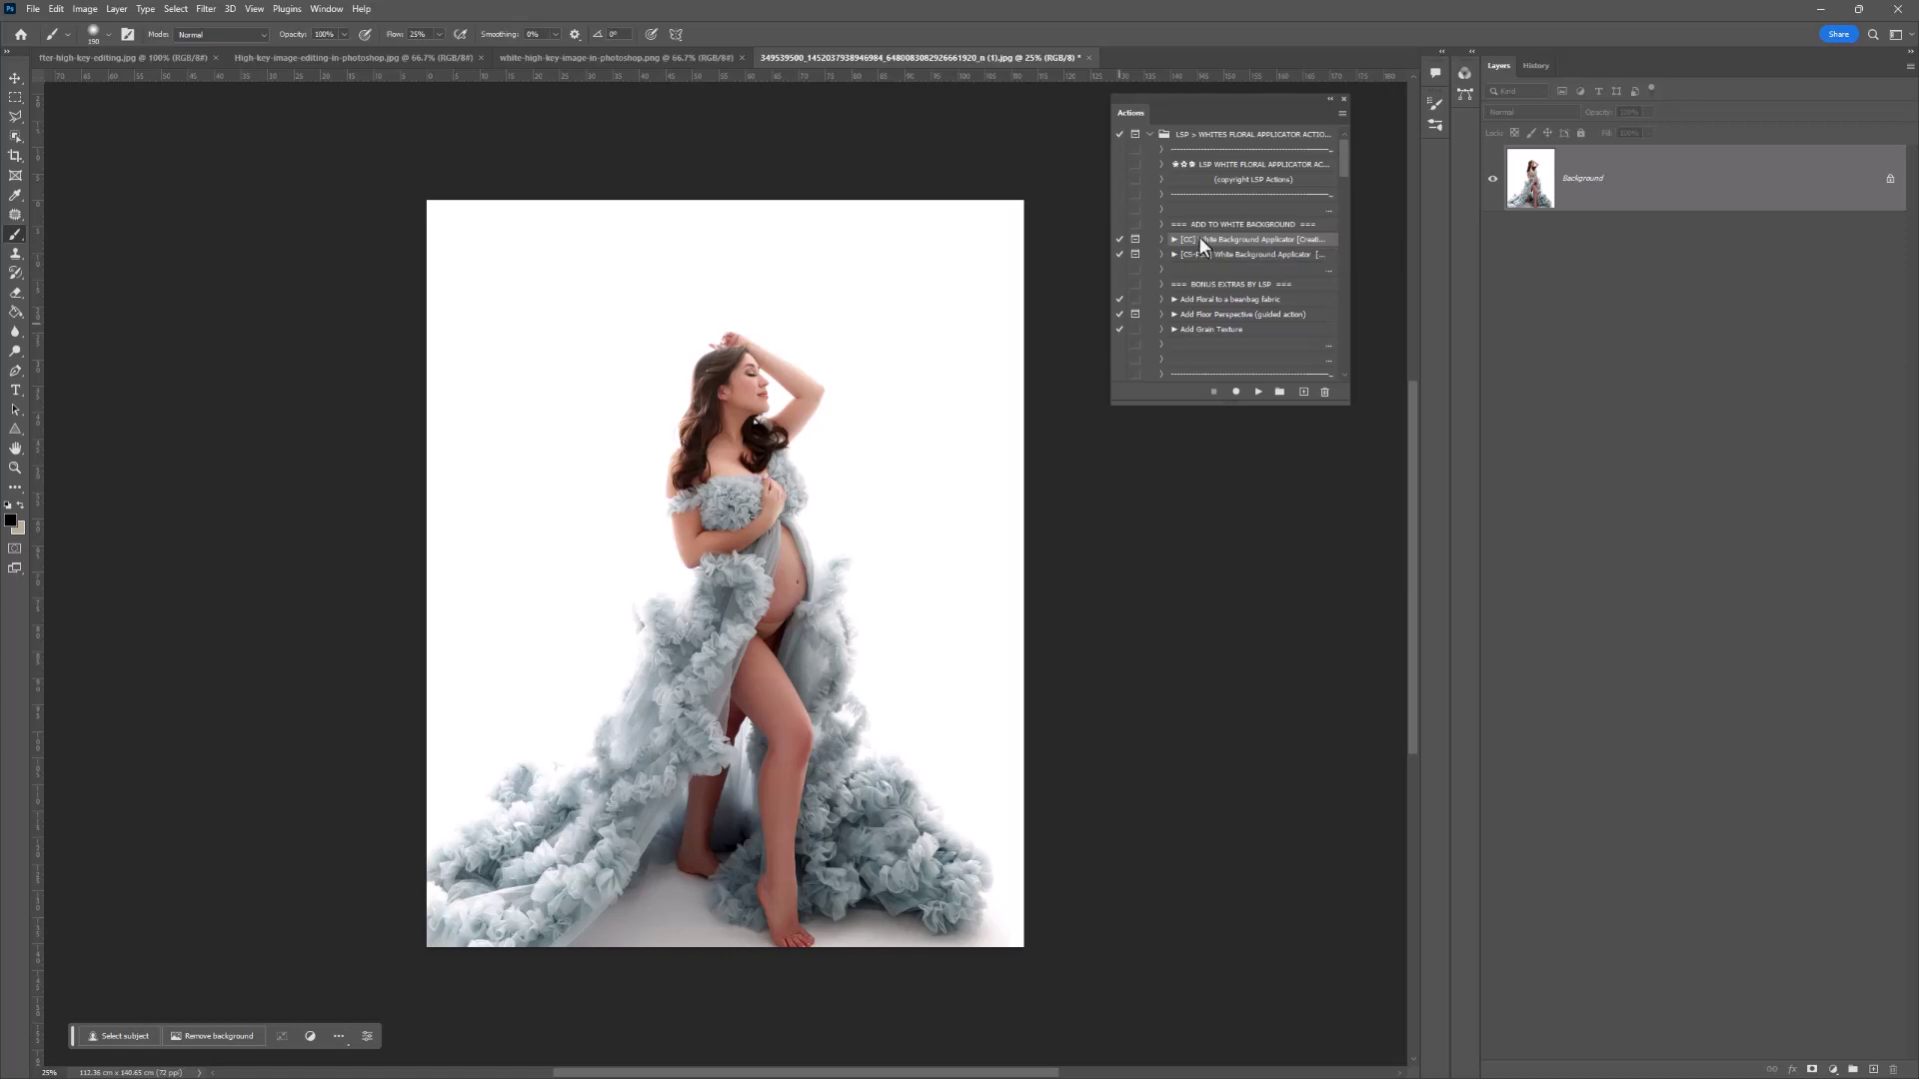
Switch the Actions panel to Button Mode, then widen and reposition the panel.
drag(1129, 112, 1160, 110)
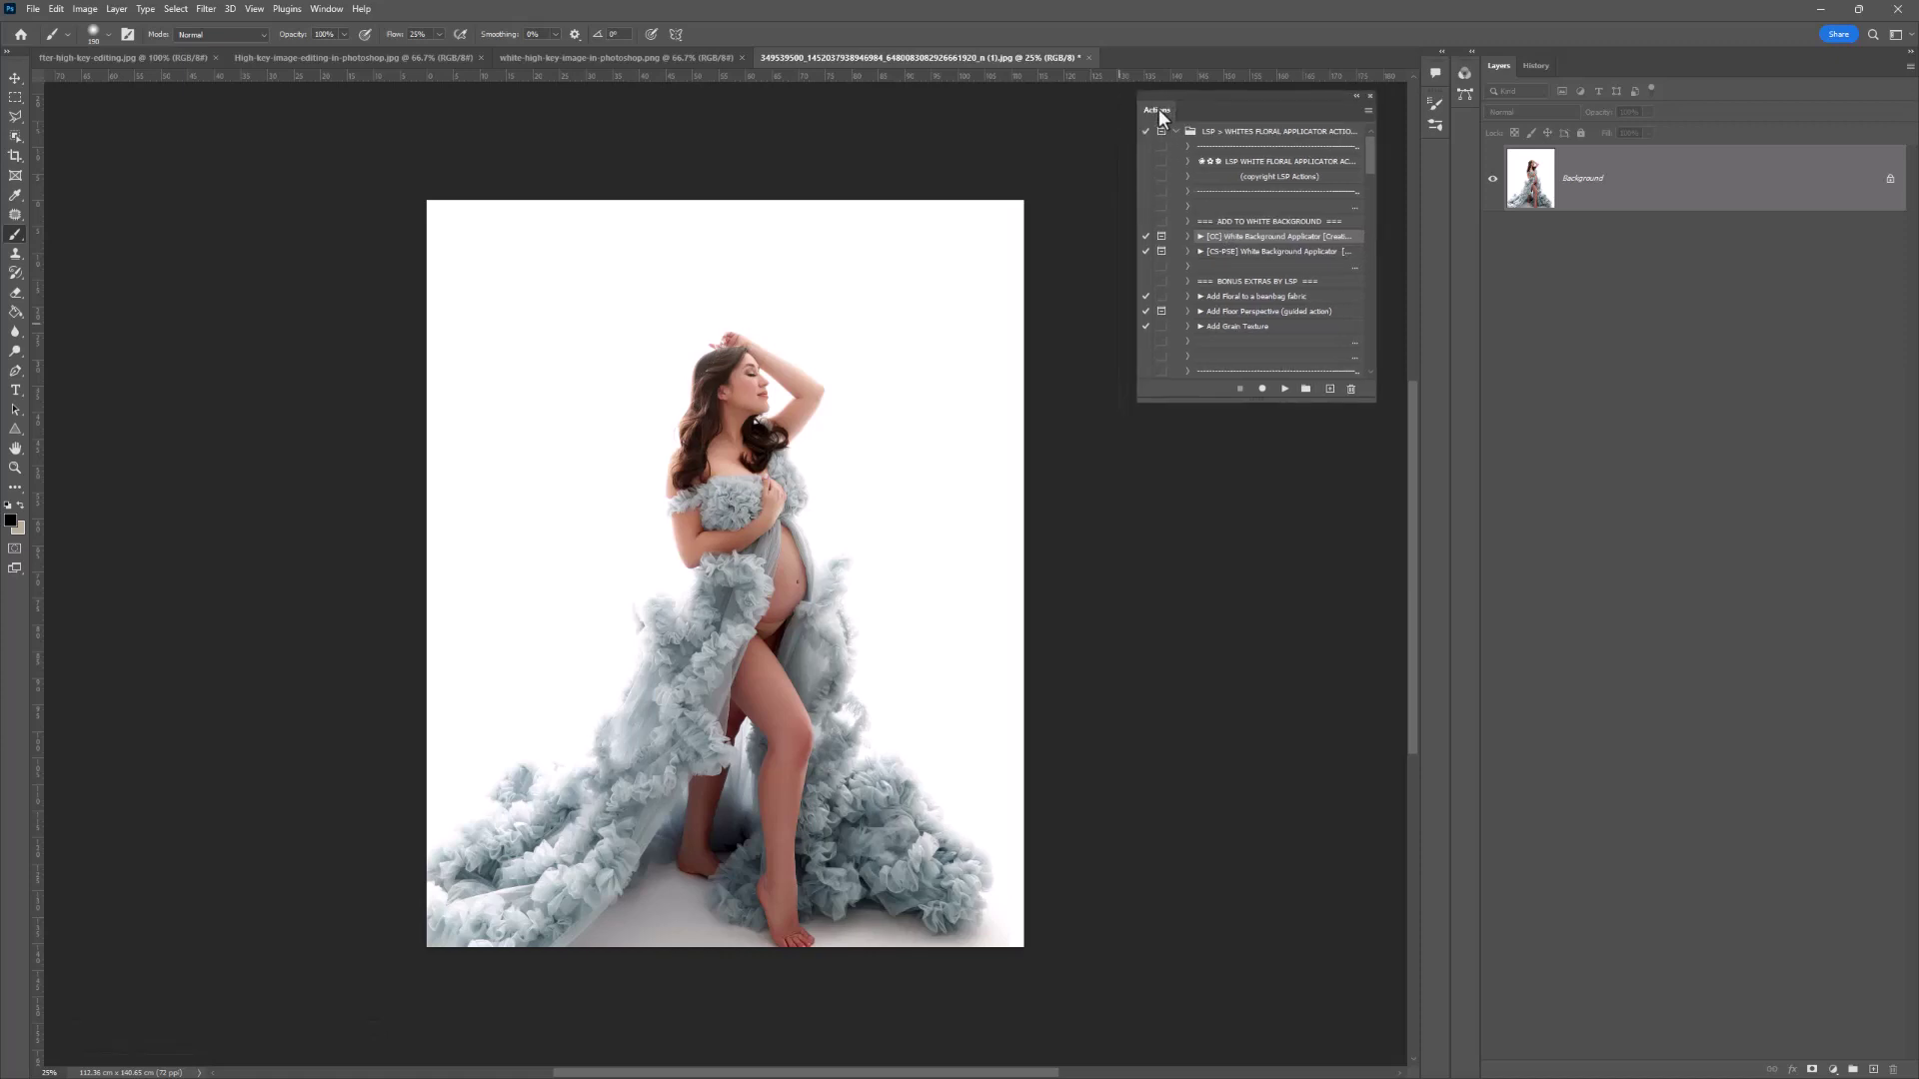
click(1368, 111)
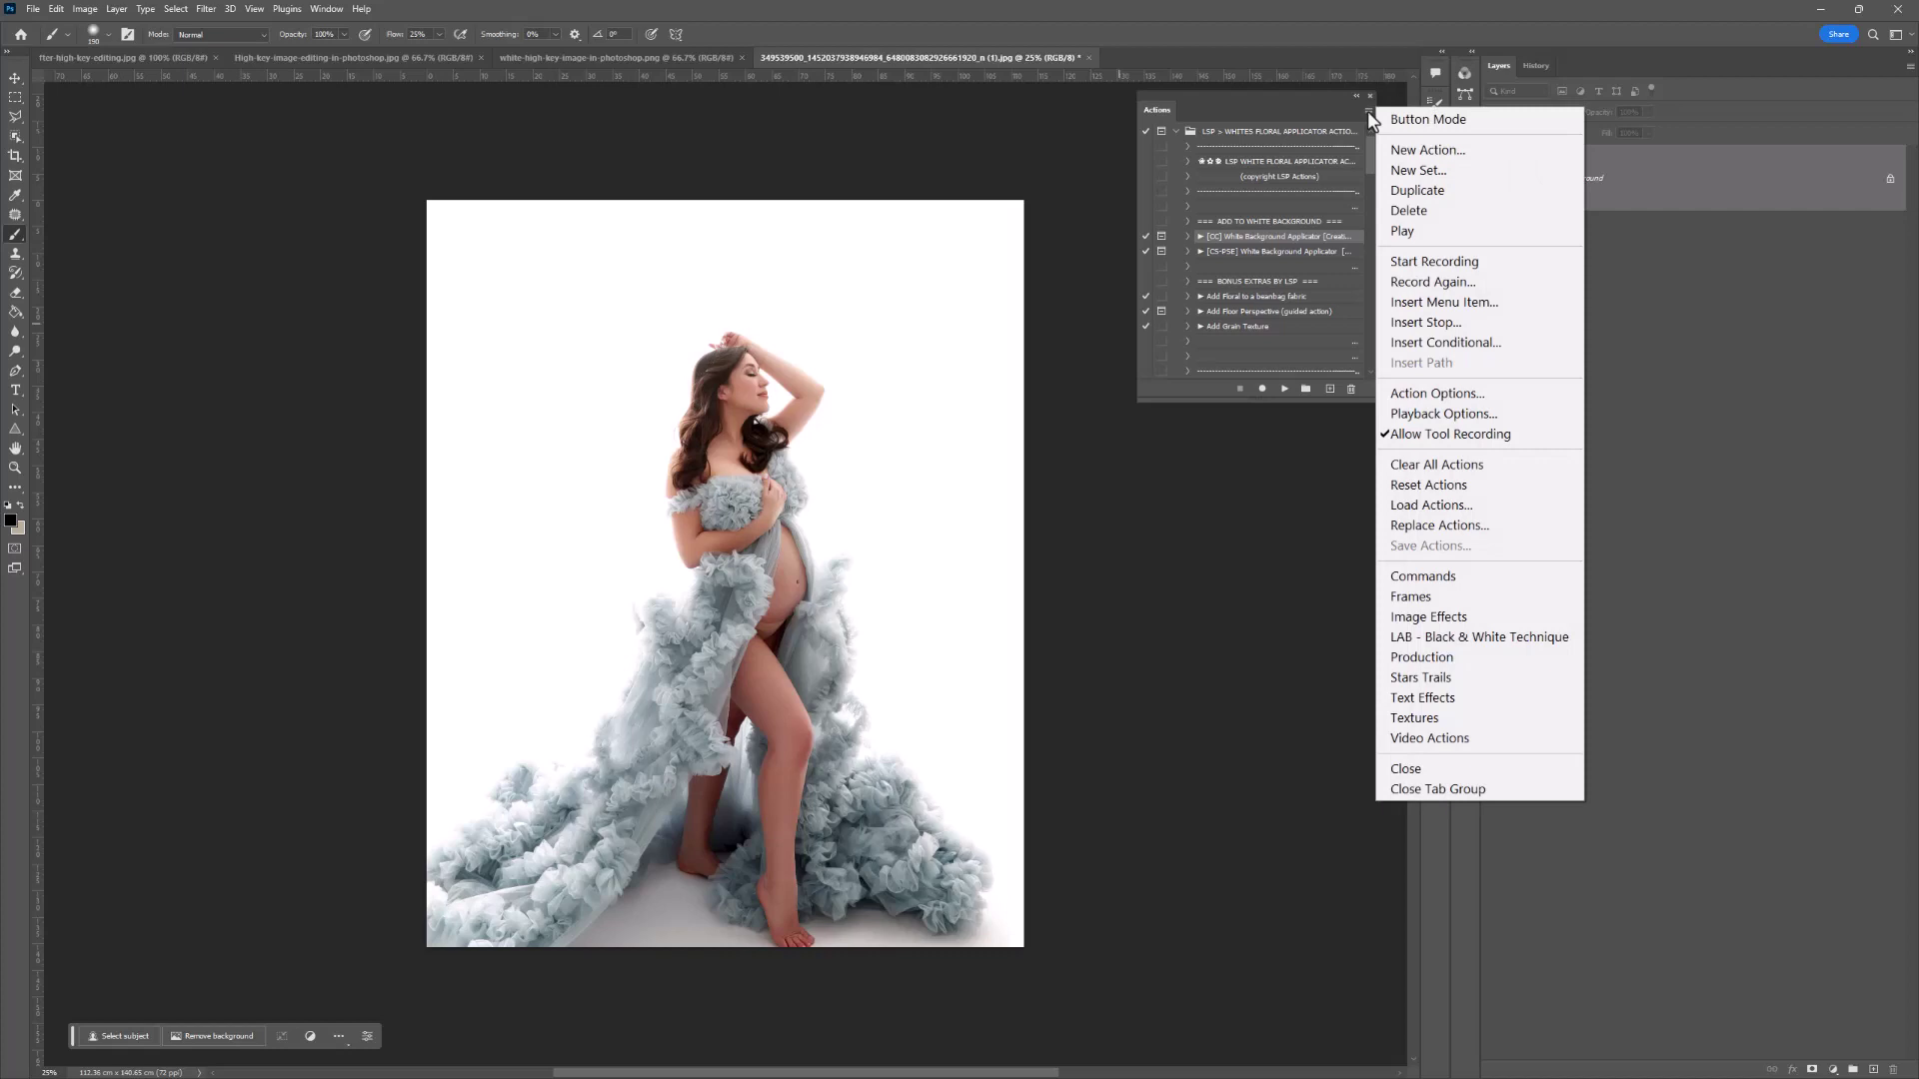
click(1429, 119)
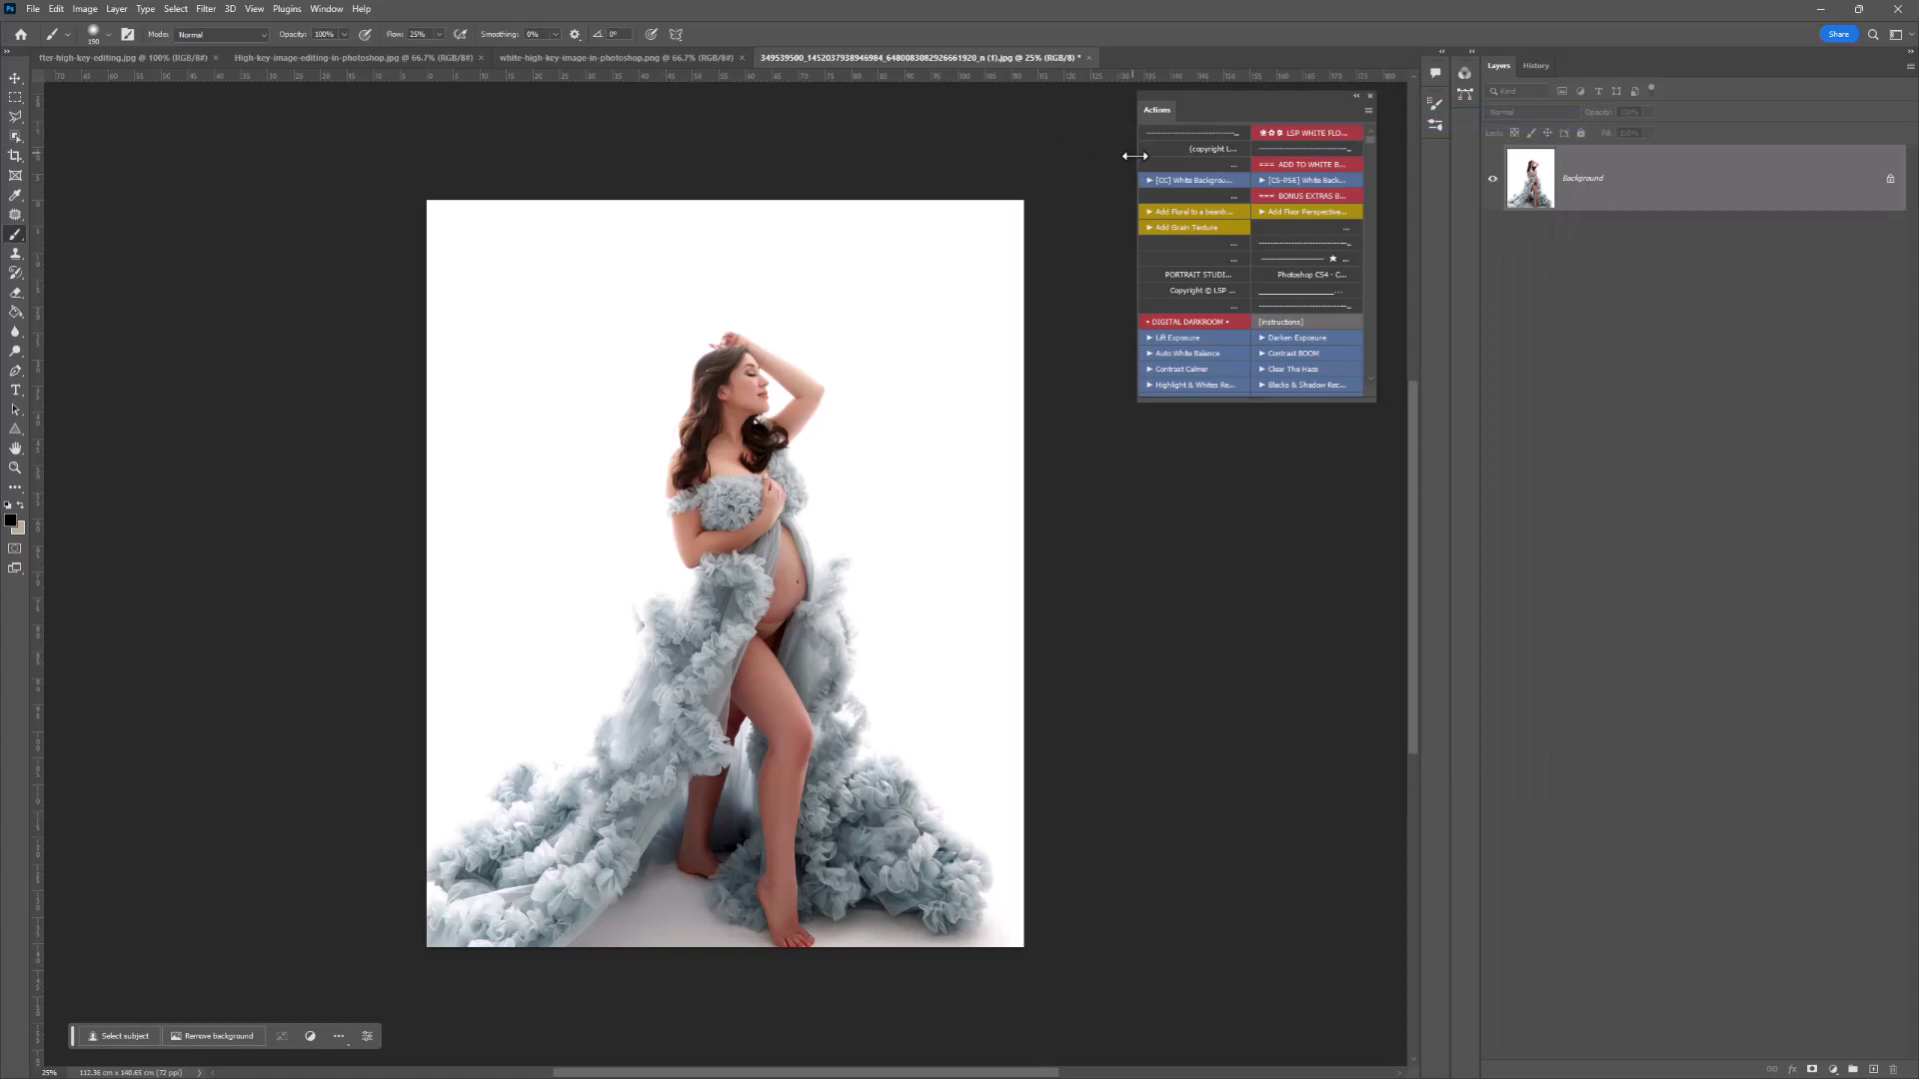
drag(1137, 155, 1180, 170)
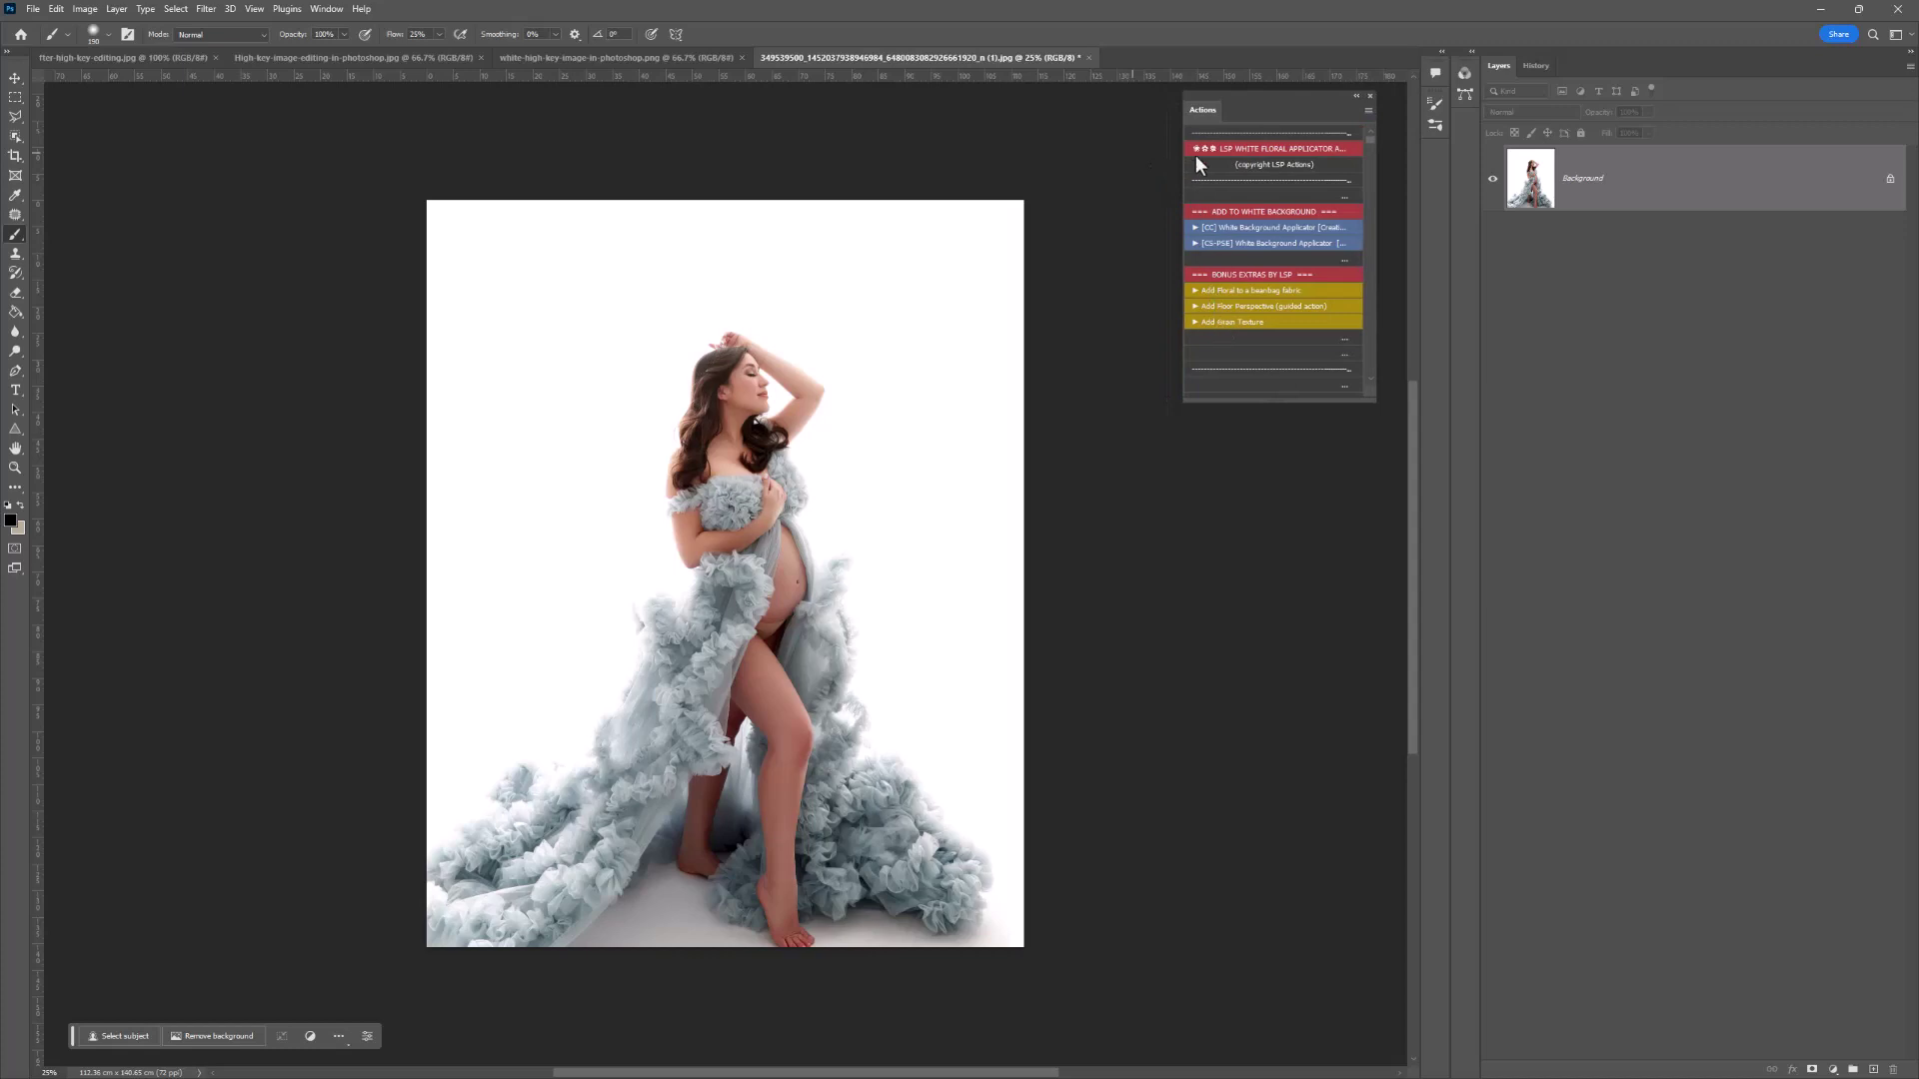
drag(1196, 147, 1217, 118)
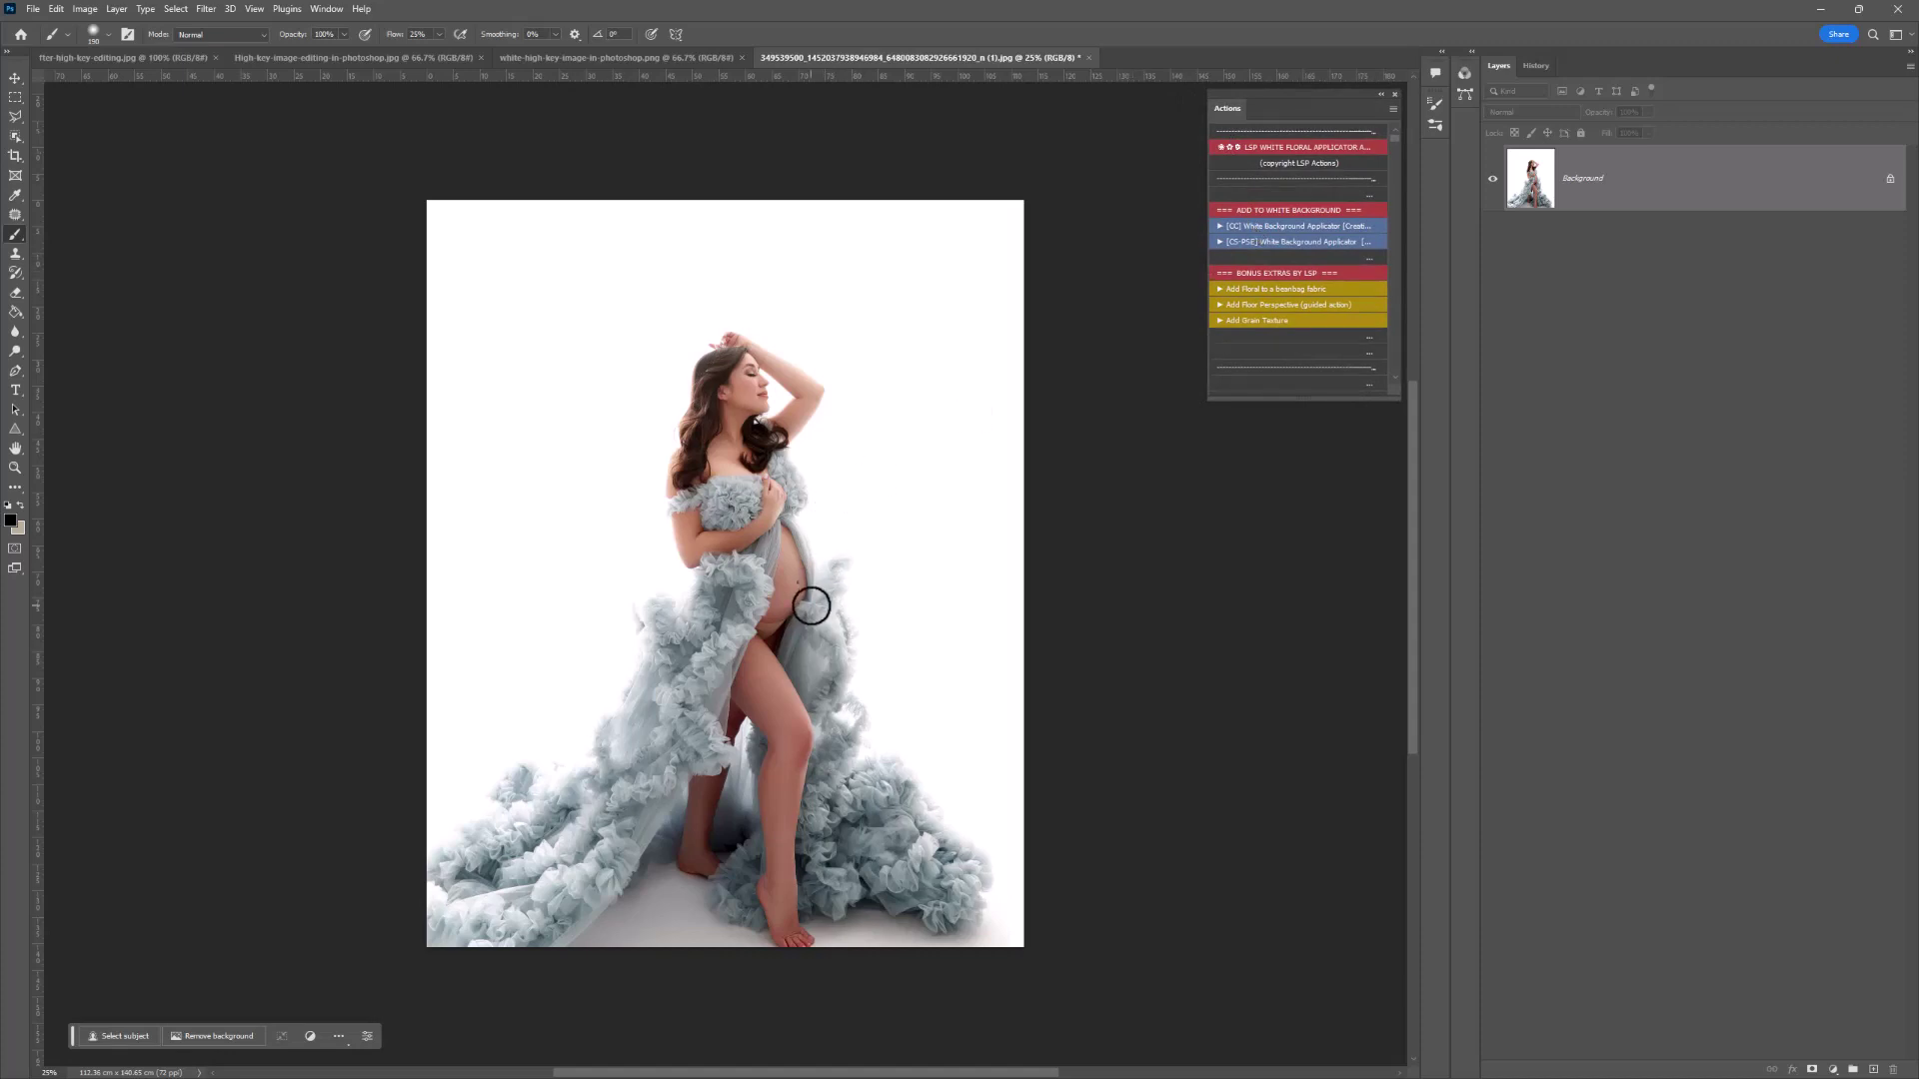
Run the [CC] White Background Applicator action and open the White Illustrative Floral Overlays folder.
click(1234, 225)
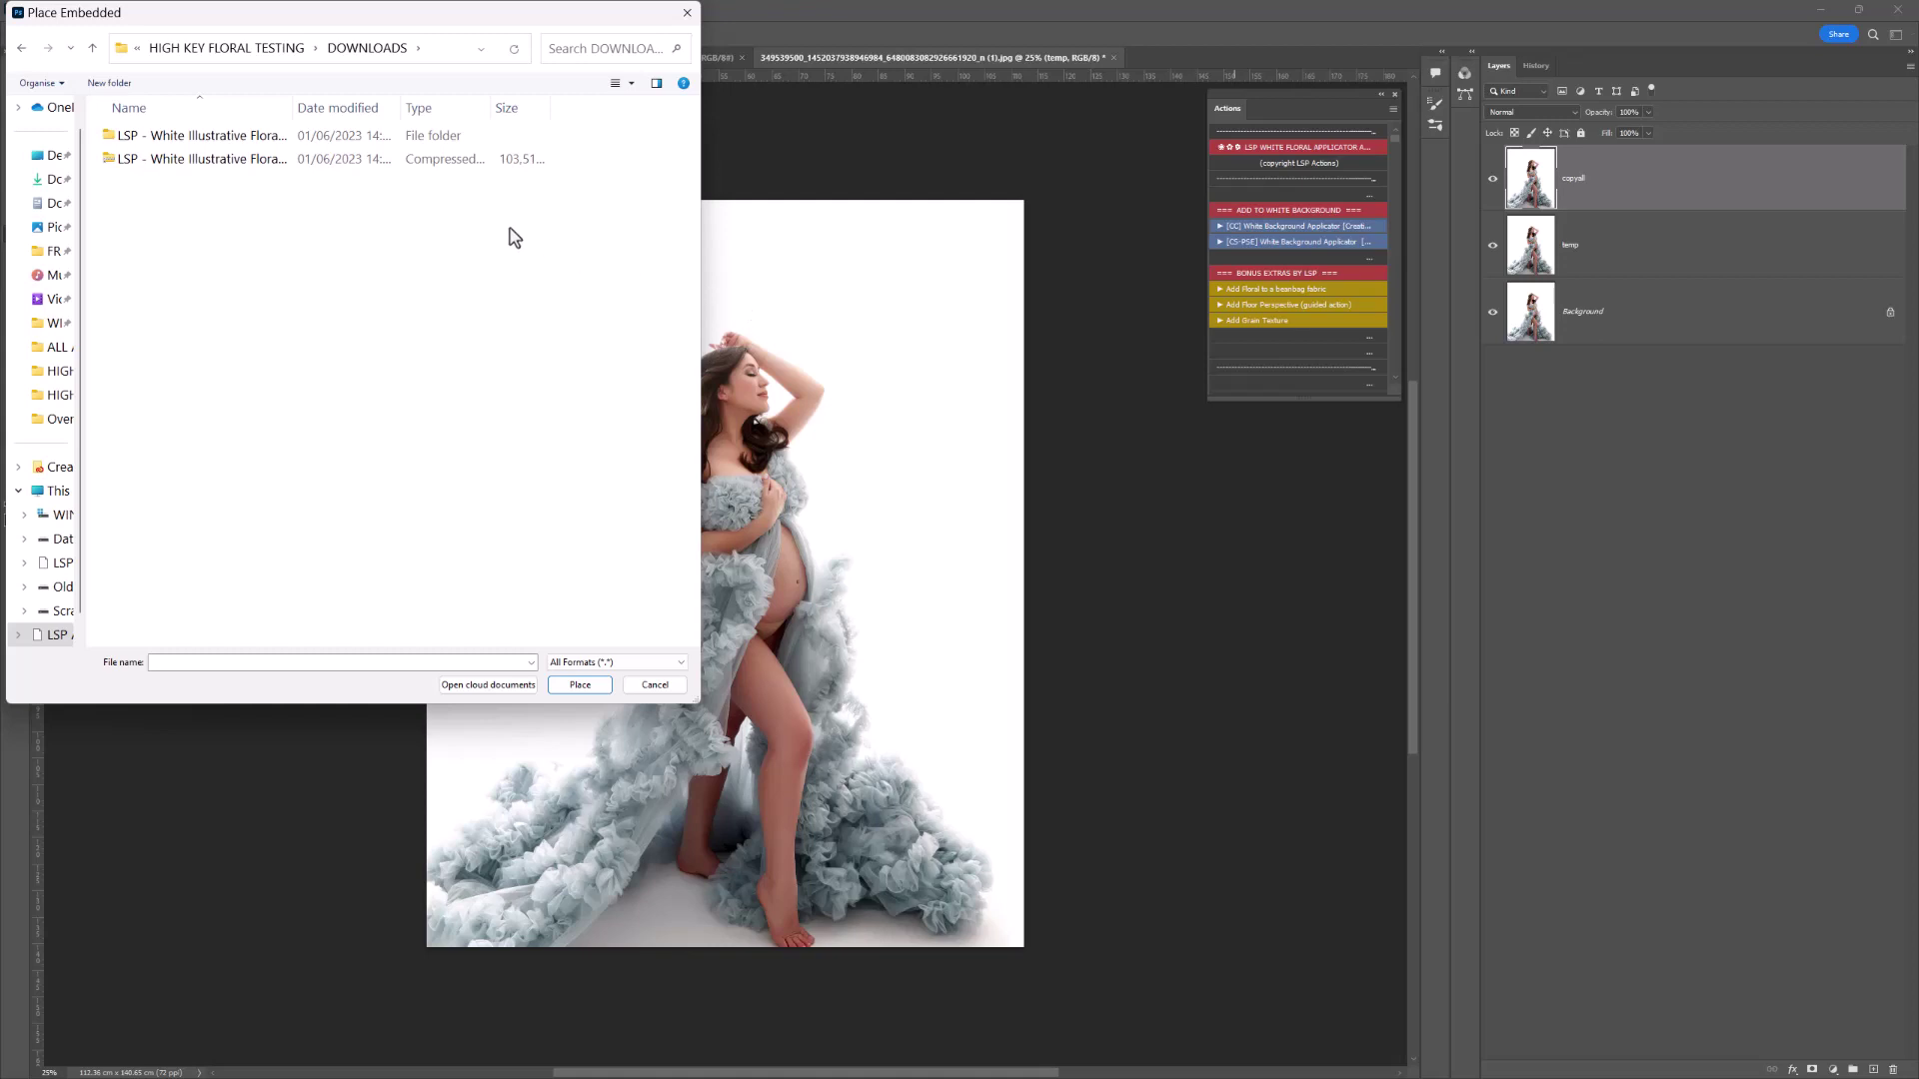
click(228, 147)
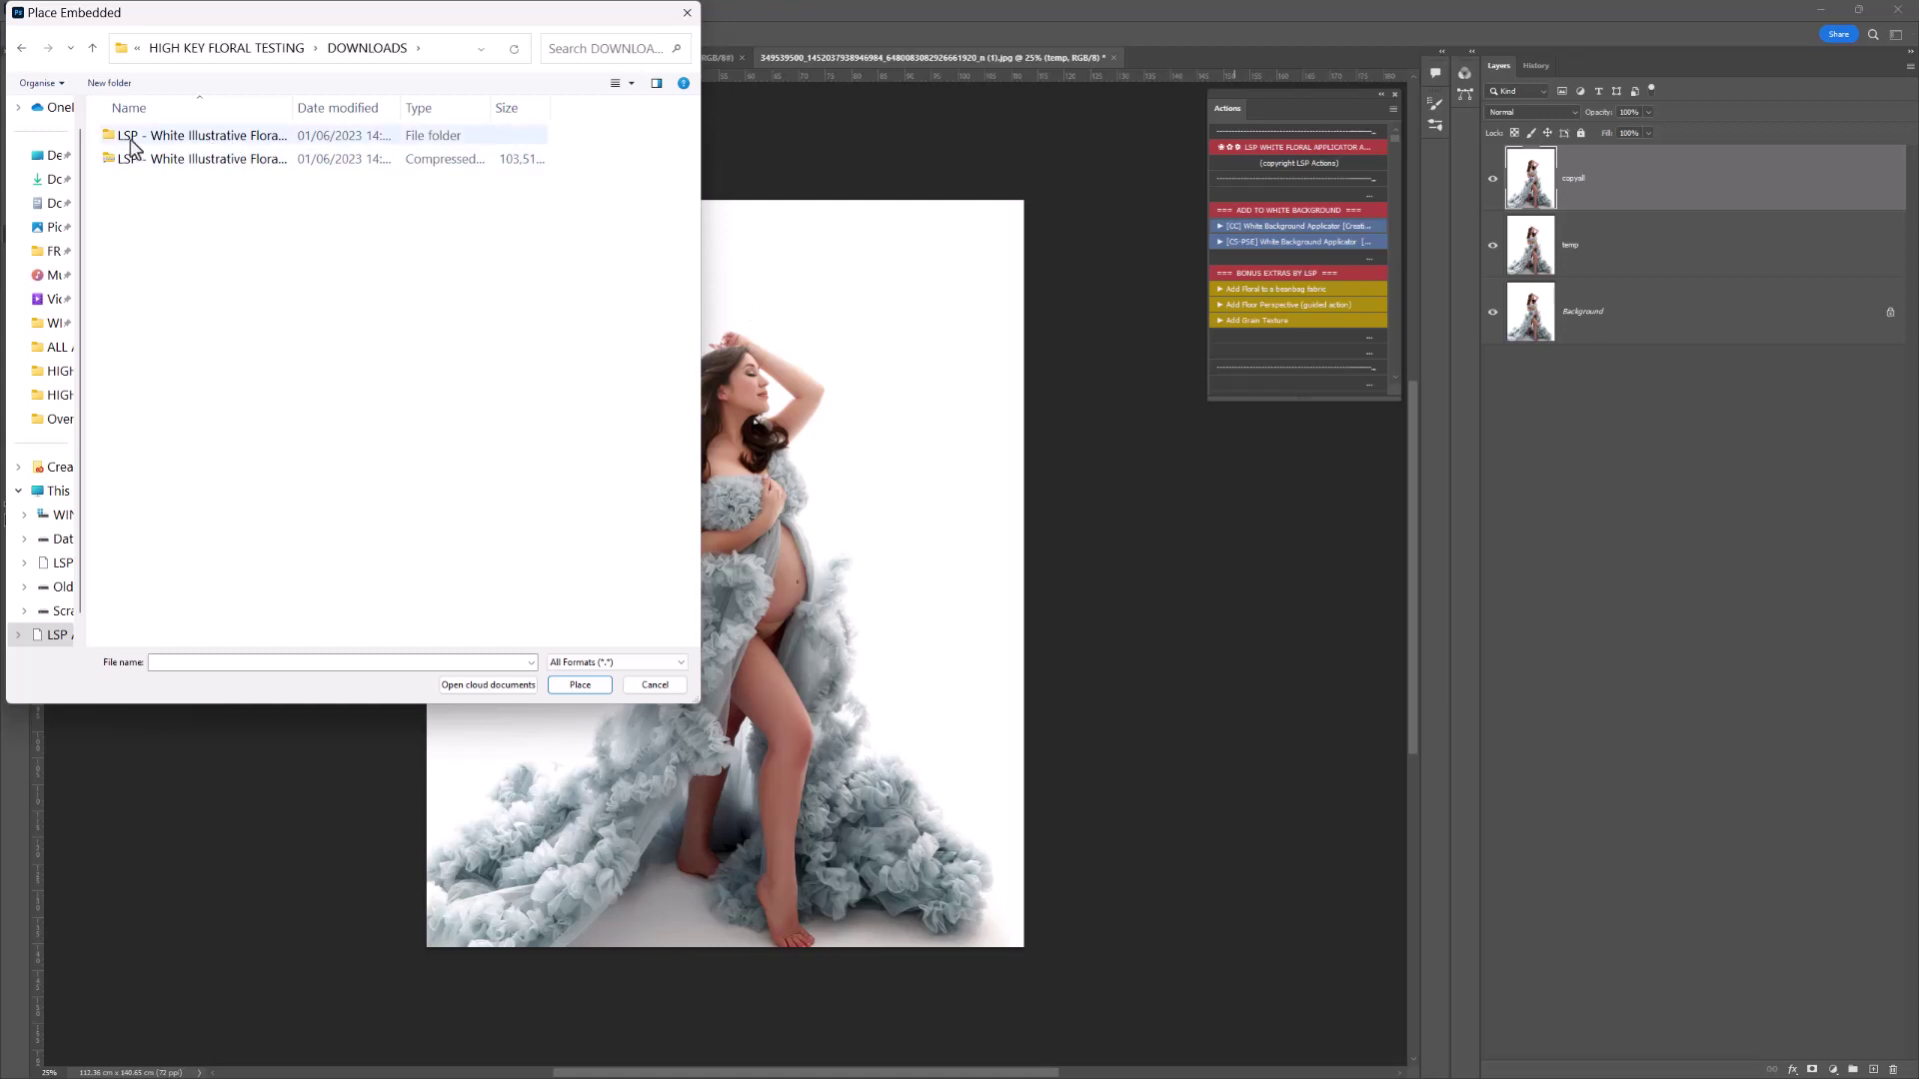
key(Down)
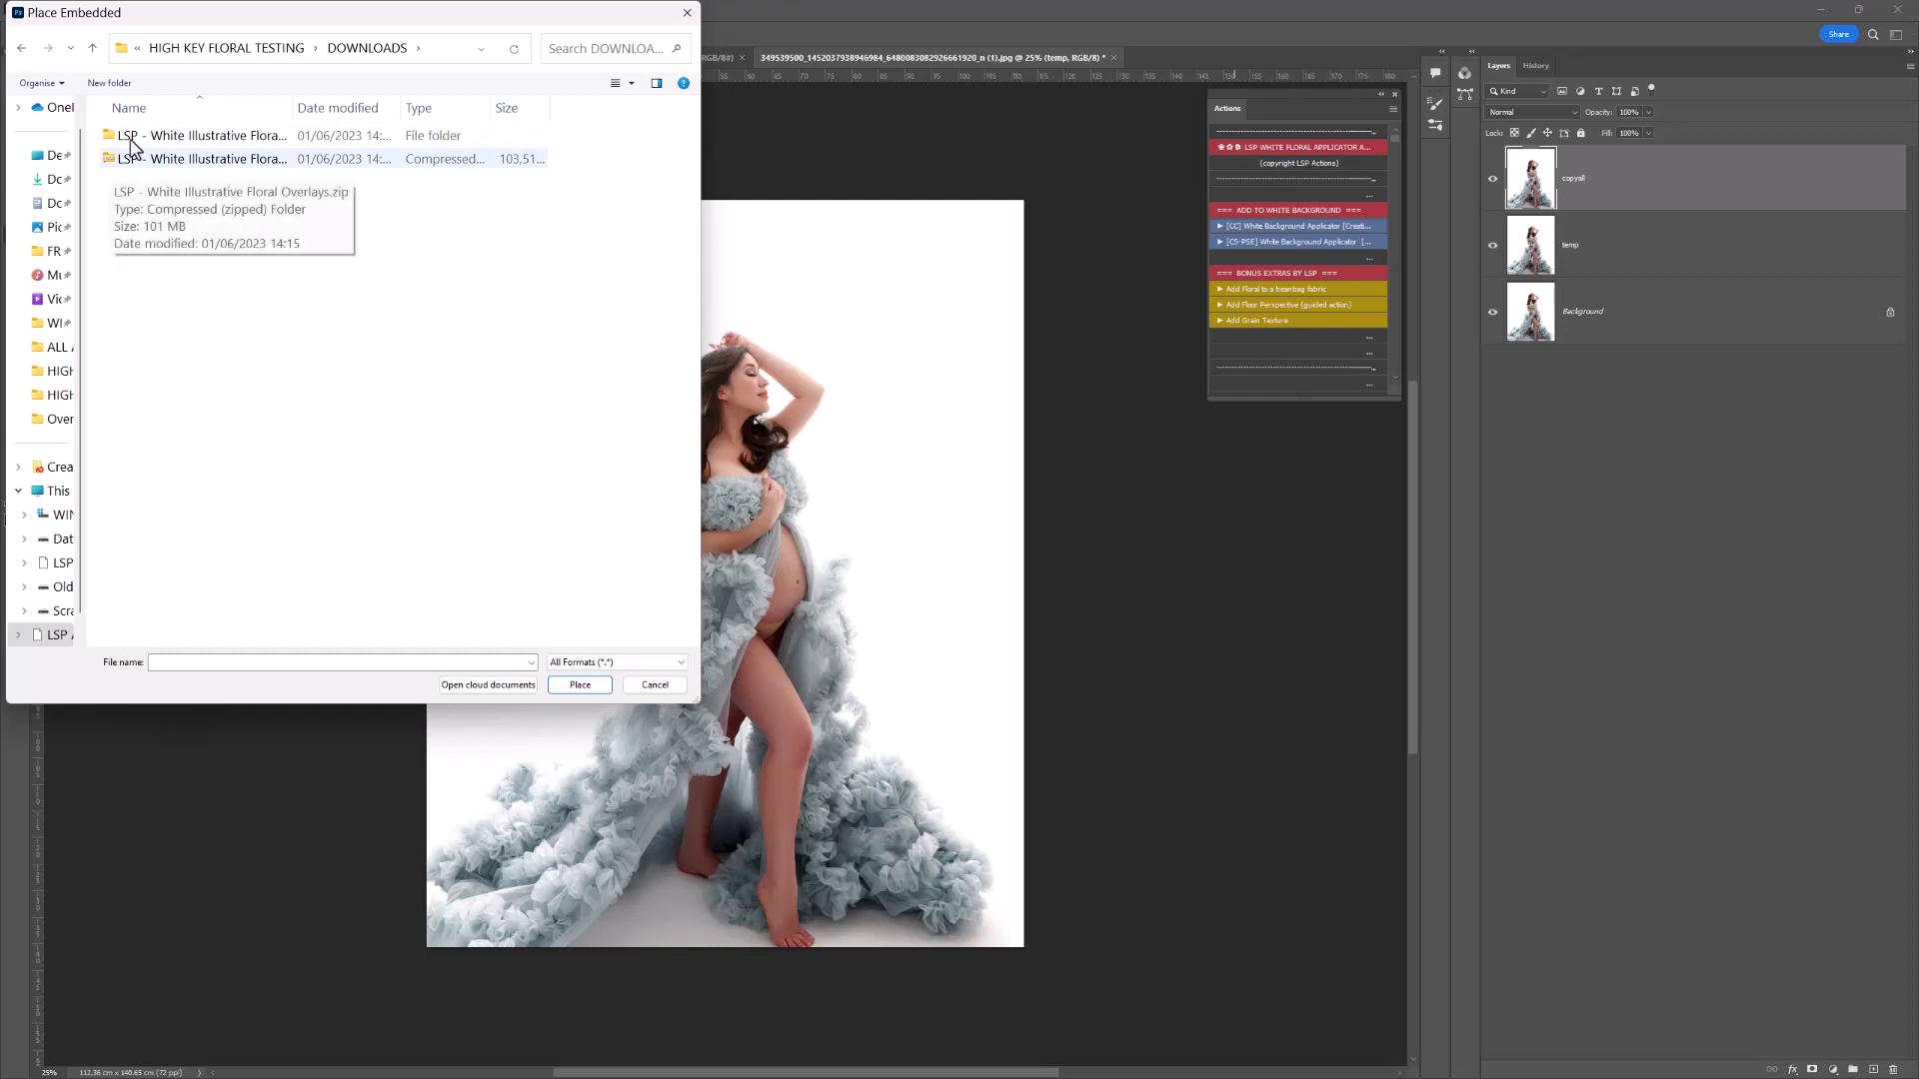
click(138, 145)
double_click(140, 146)
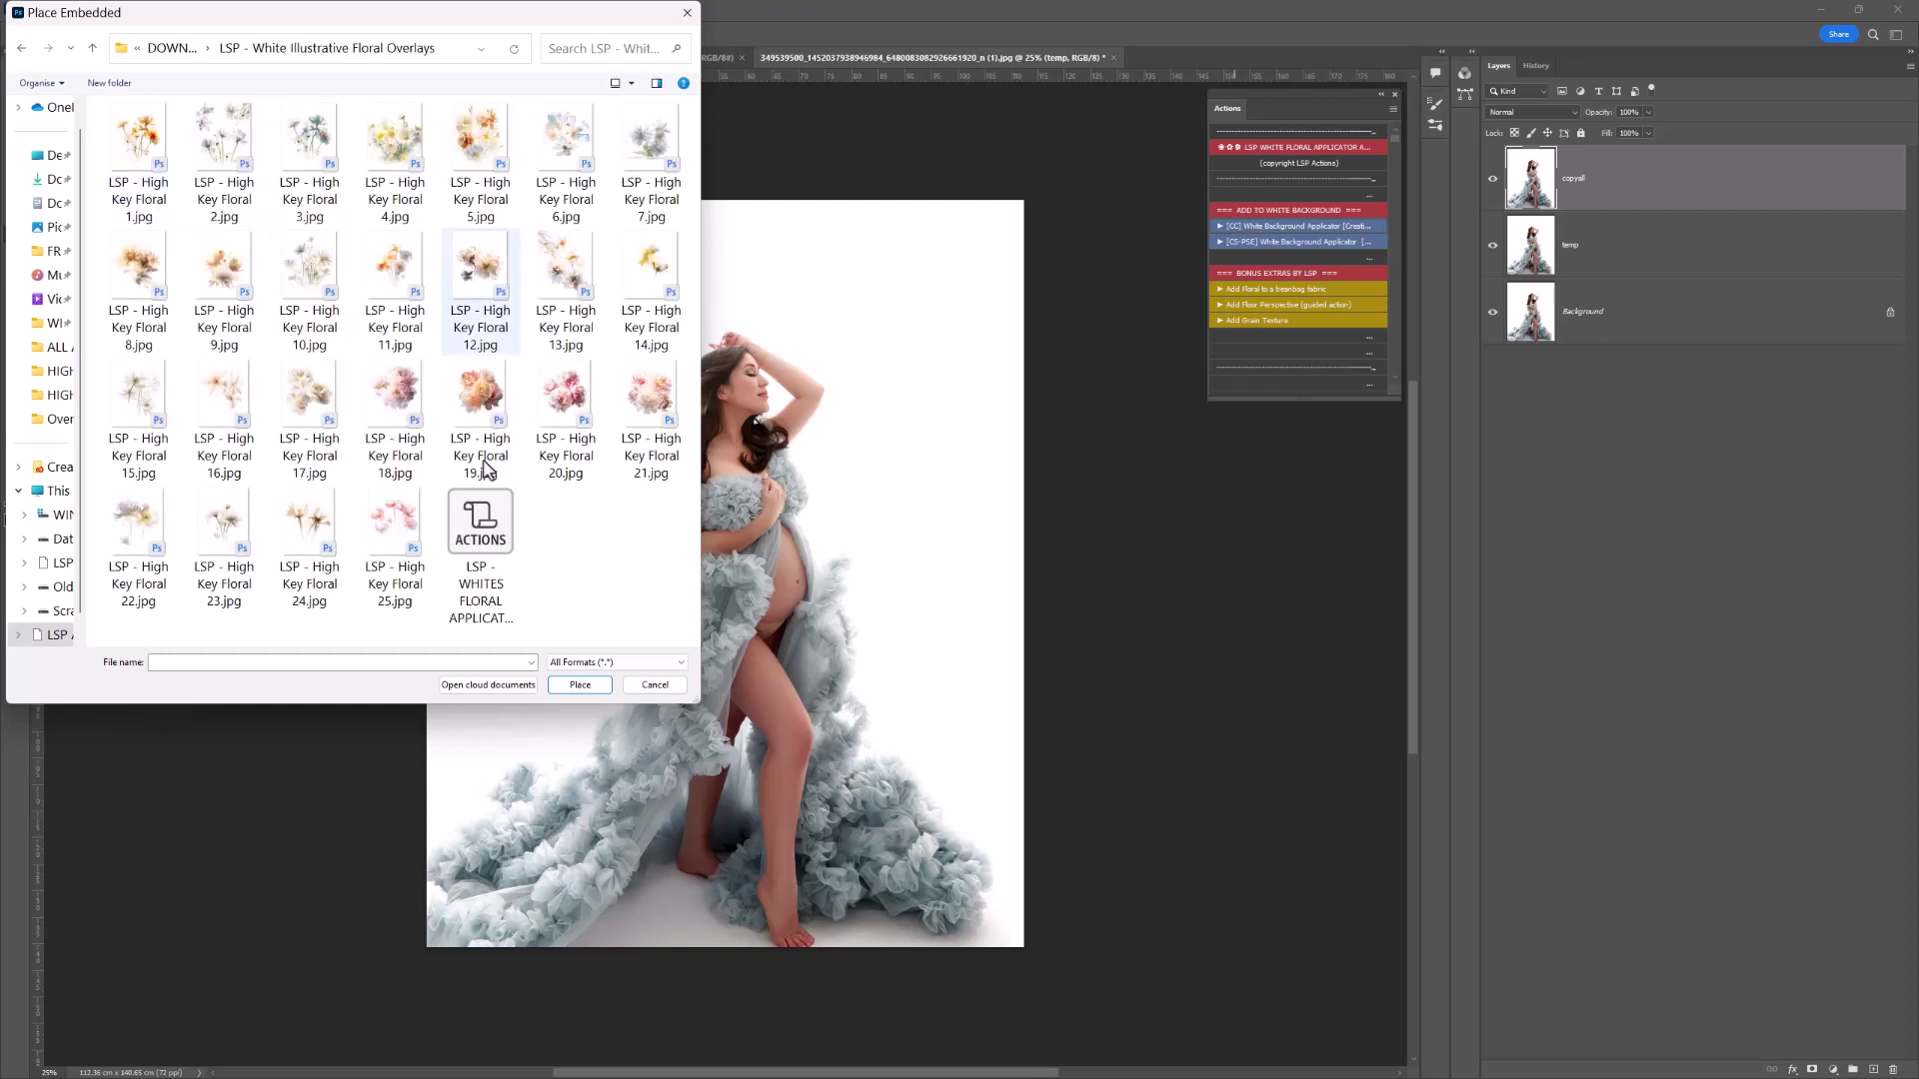
Show the floral files as large icons in an enlarged dialog and select LSP - High Key Floral 2.jpg.
right_click(586, 561)
mouse_move(650, 612)
click(815, 634)
drag(699, 703, 1002, 936)
mouse_move(726, 431)
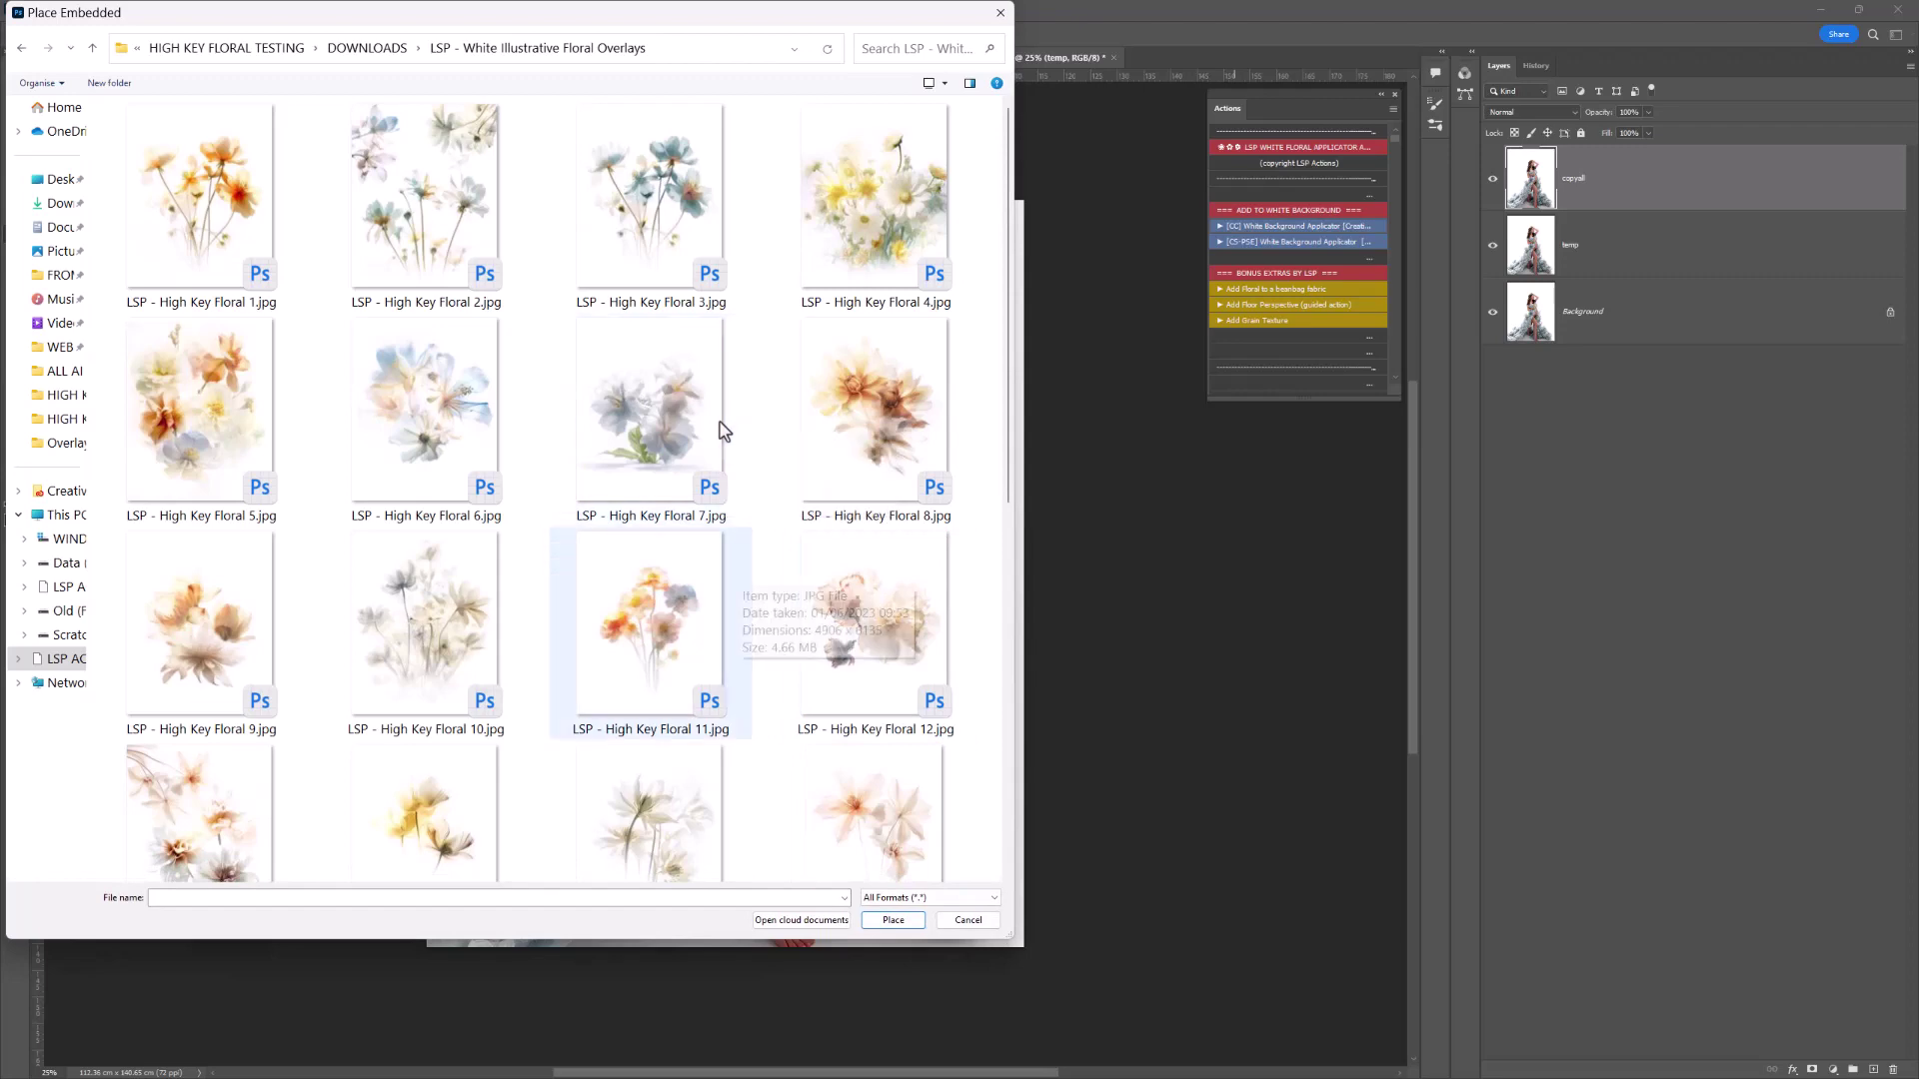
click(445, 267)
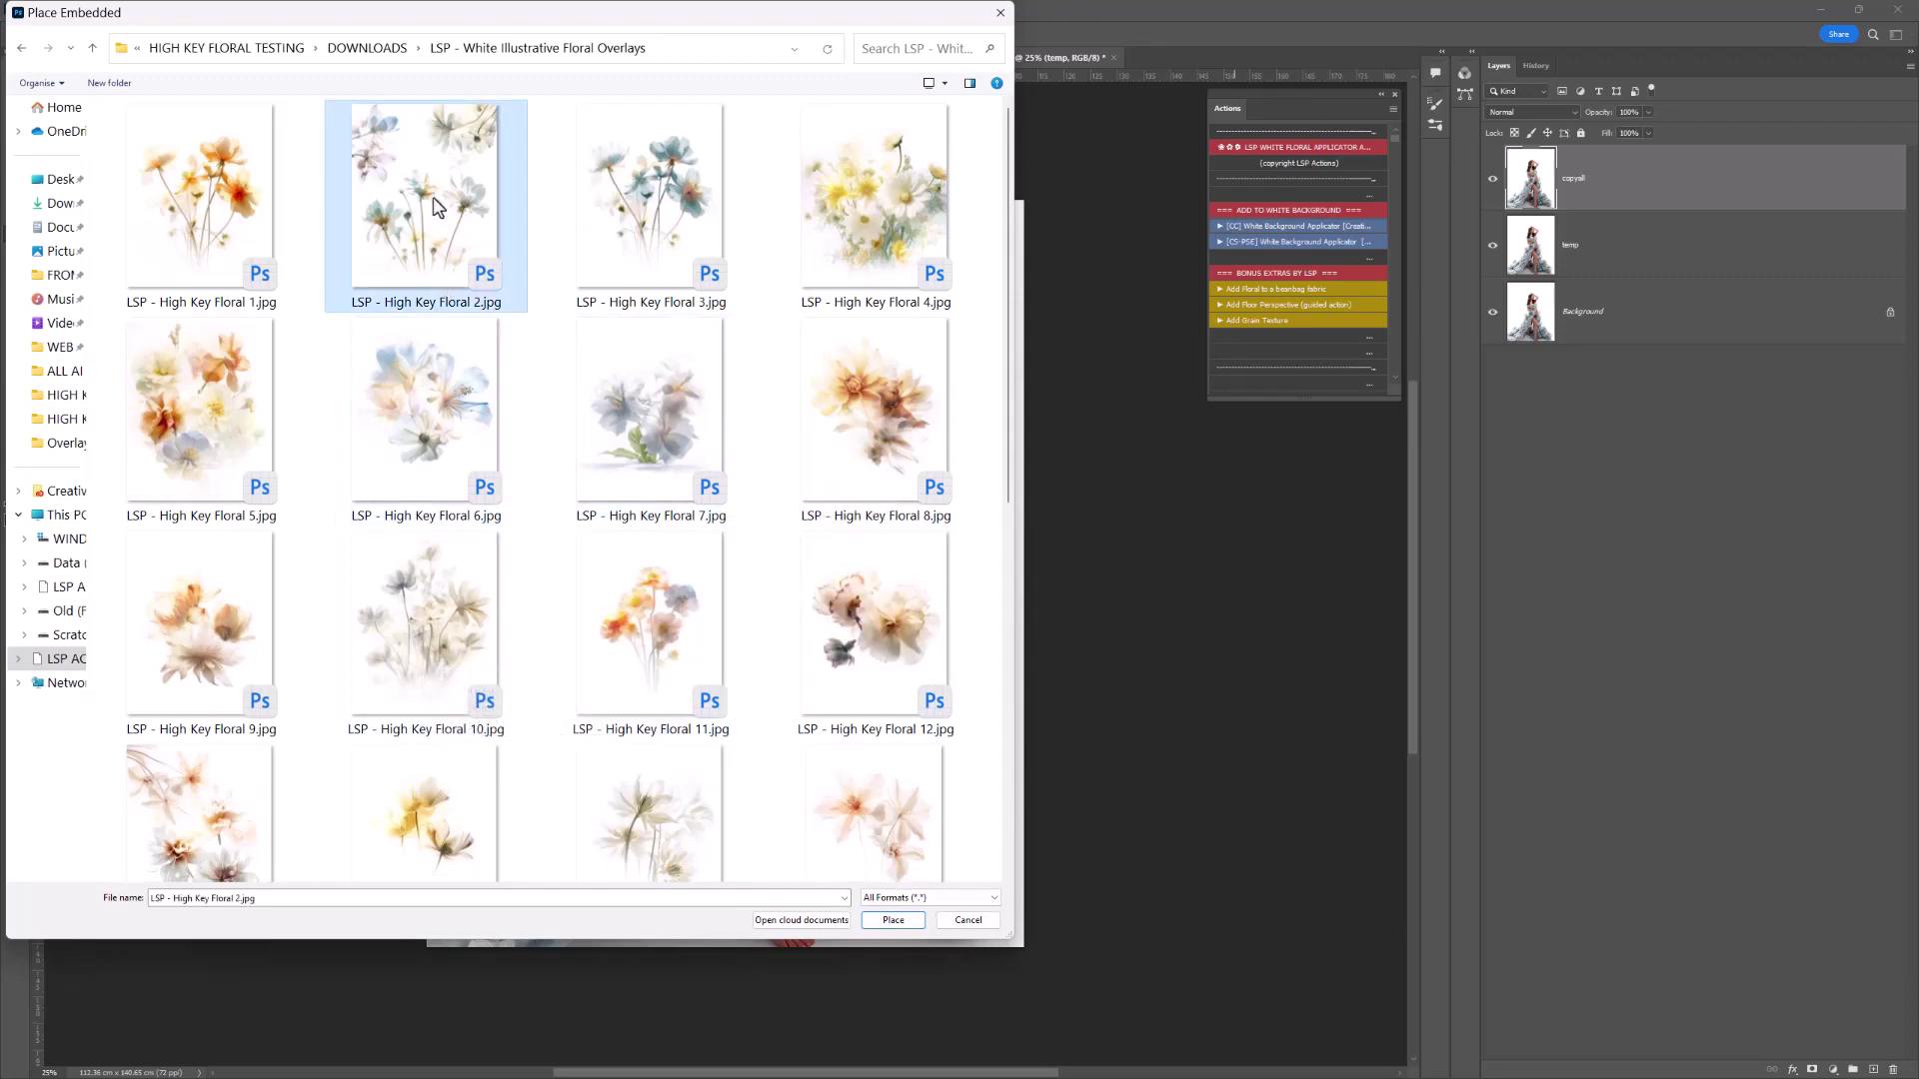
Place High Key Floral 2 scaled to cover the whole canvas, then stop at the action's message.
double_click(445, 245)
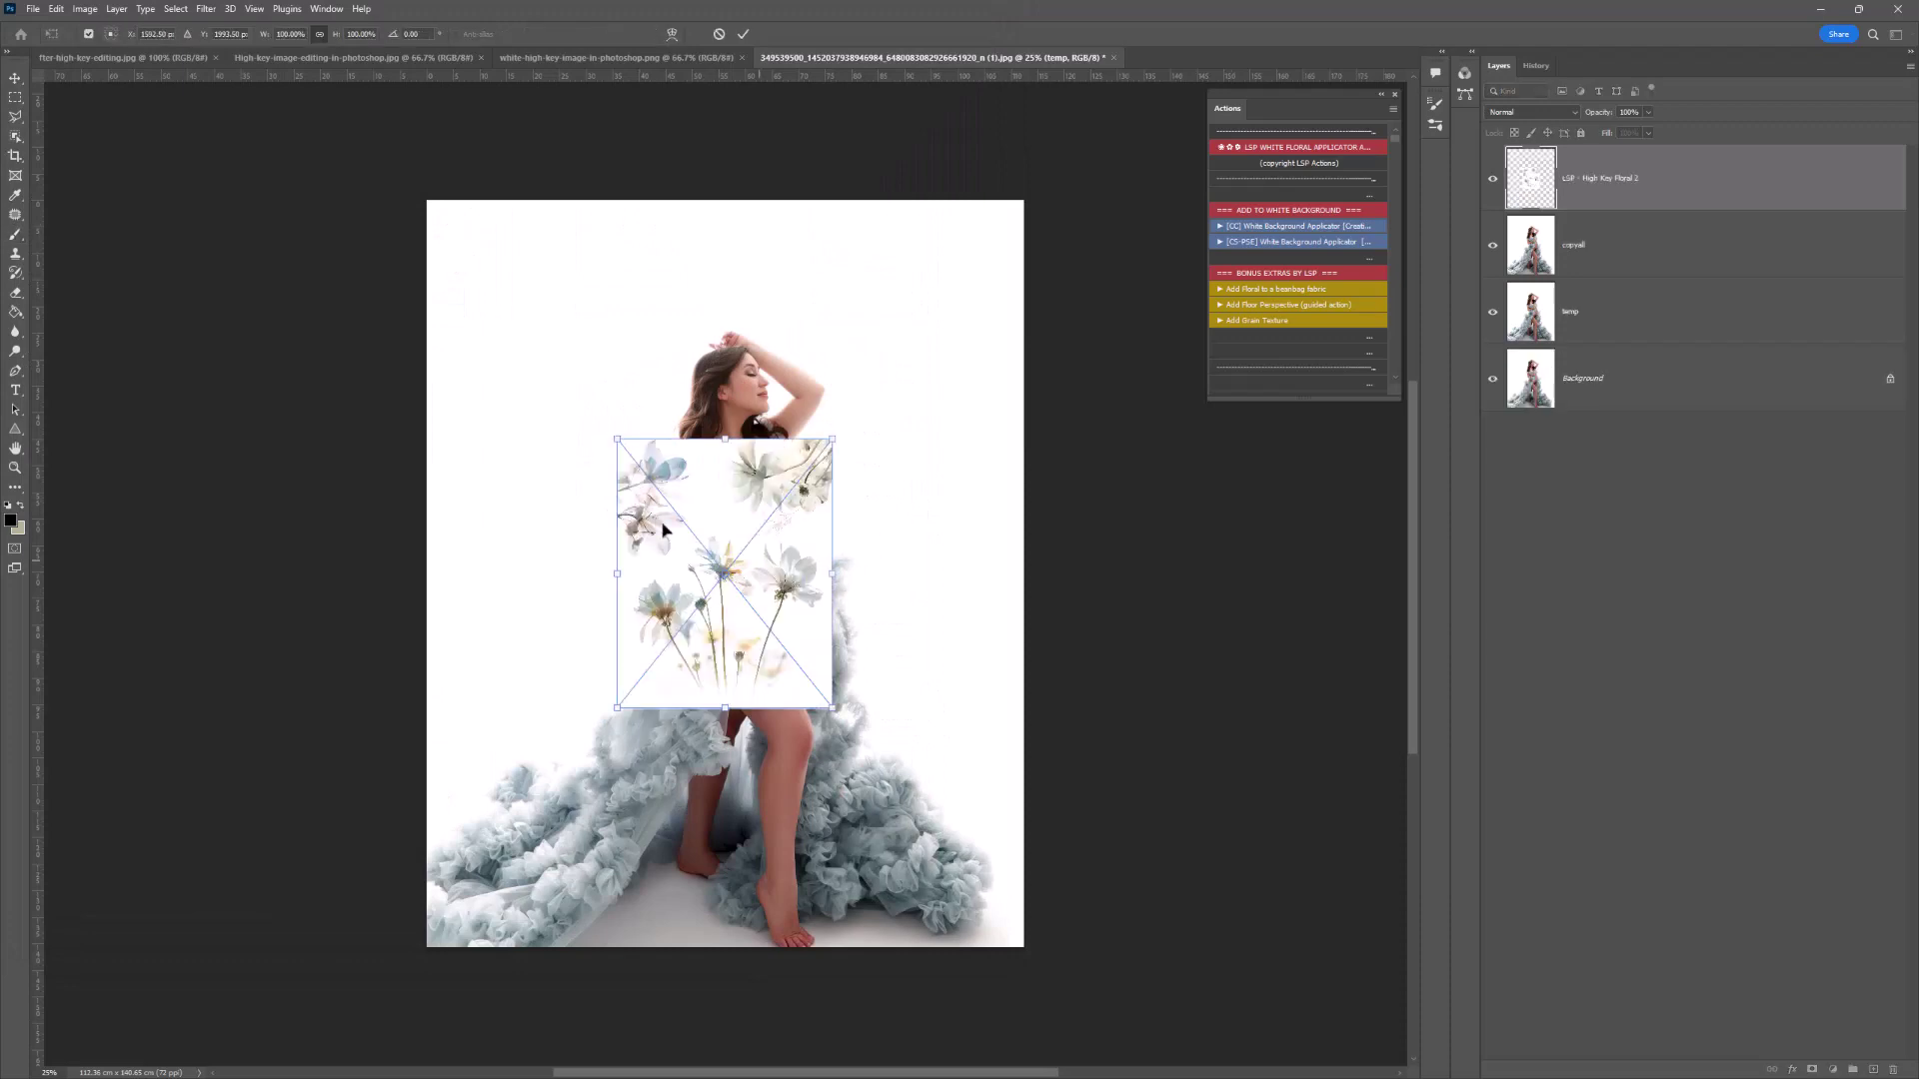
drag(749, 621, 566, 391)
drag(643, 470, 1139, 907)
mouse_move(935, 838)
mouse_down()
mouse_move(910, 752)
mouse_move(912, 825)
mouse_up()
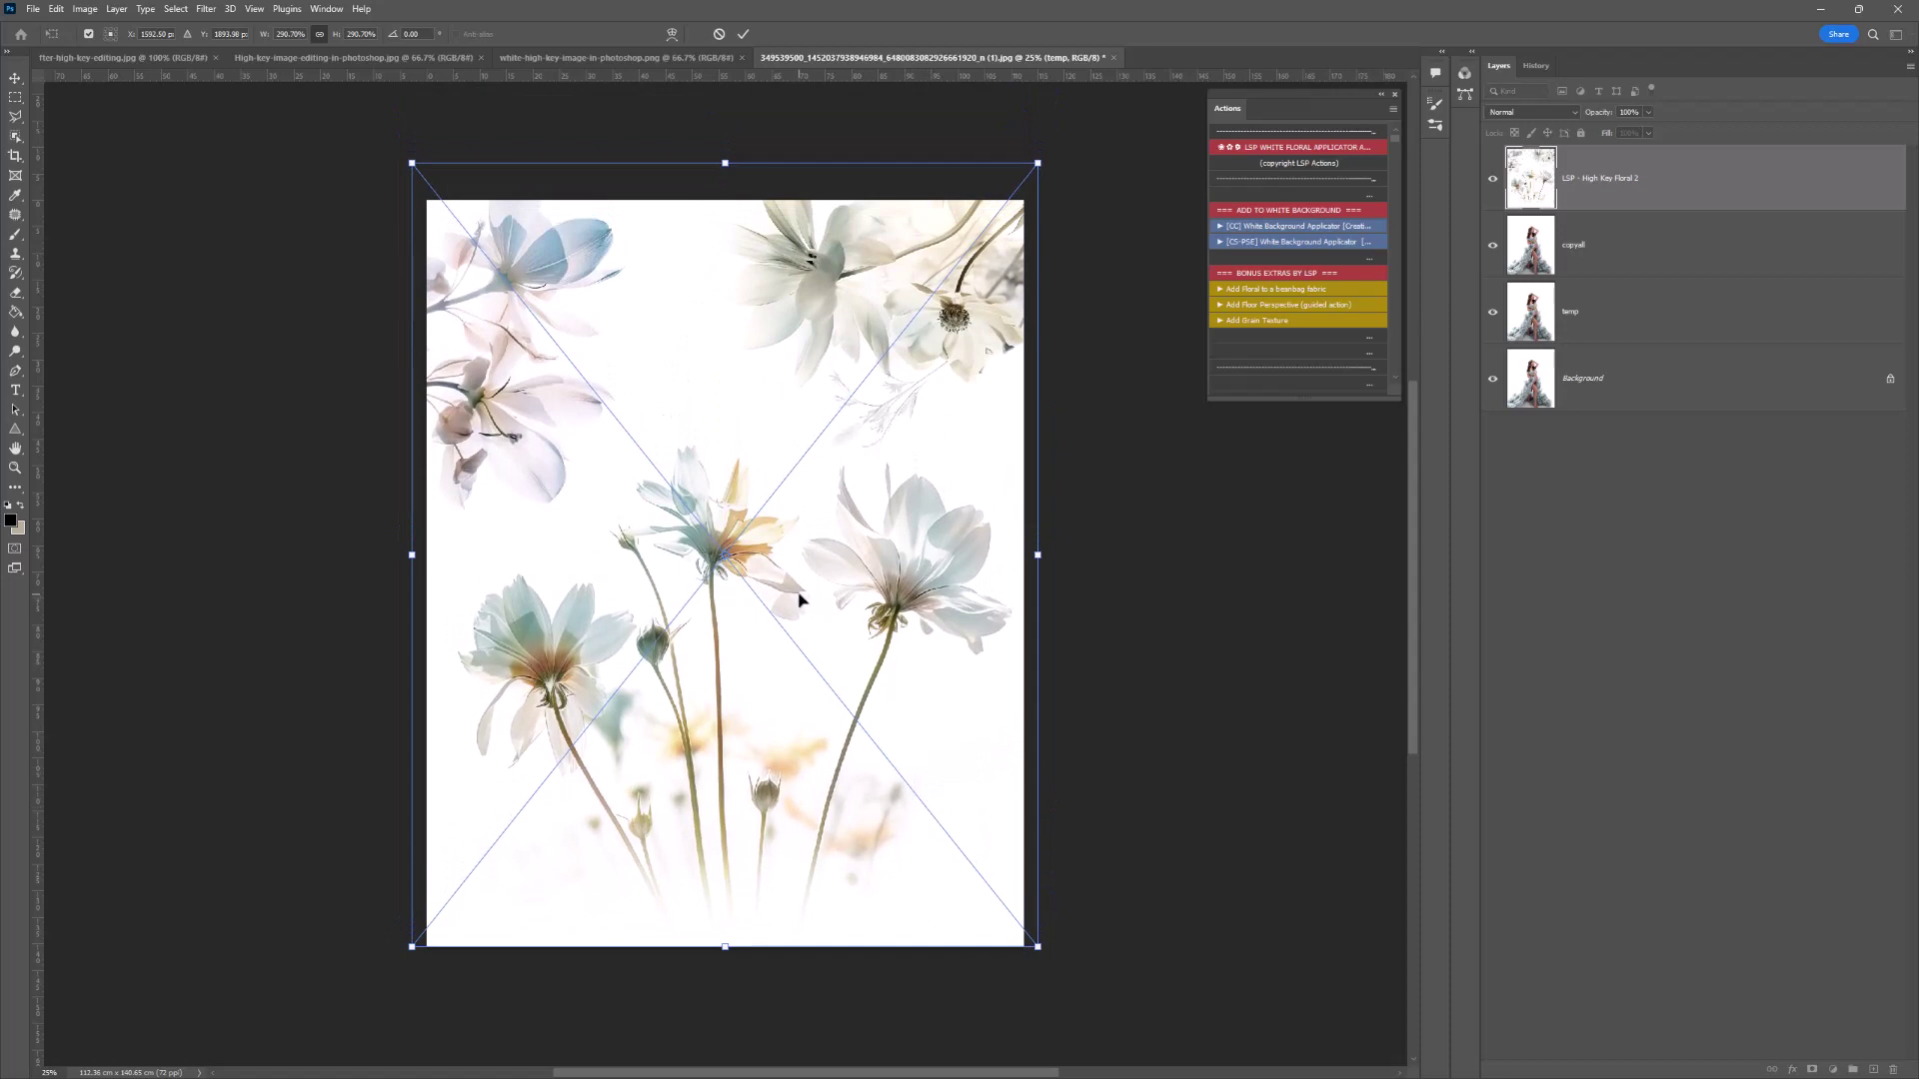
key(Return)
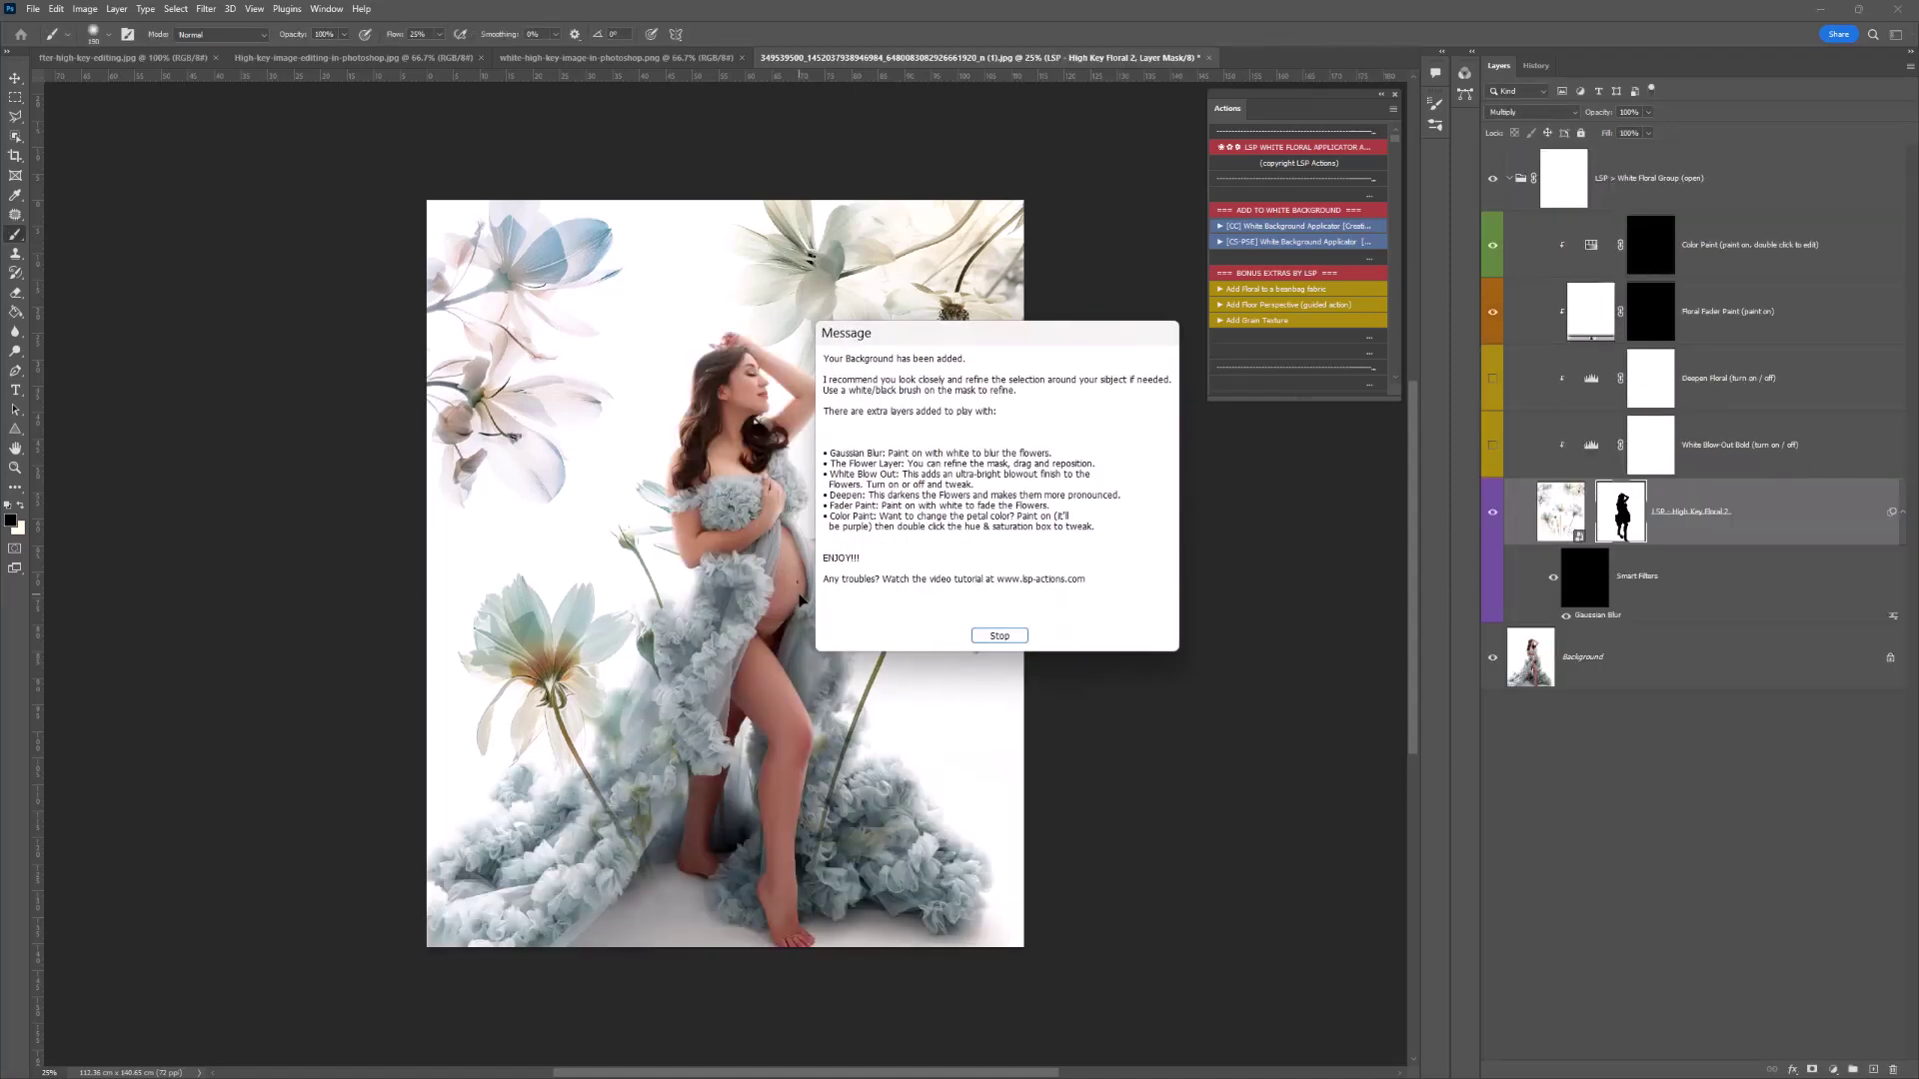
drag(897, 330, 813, 299)
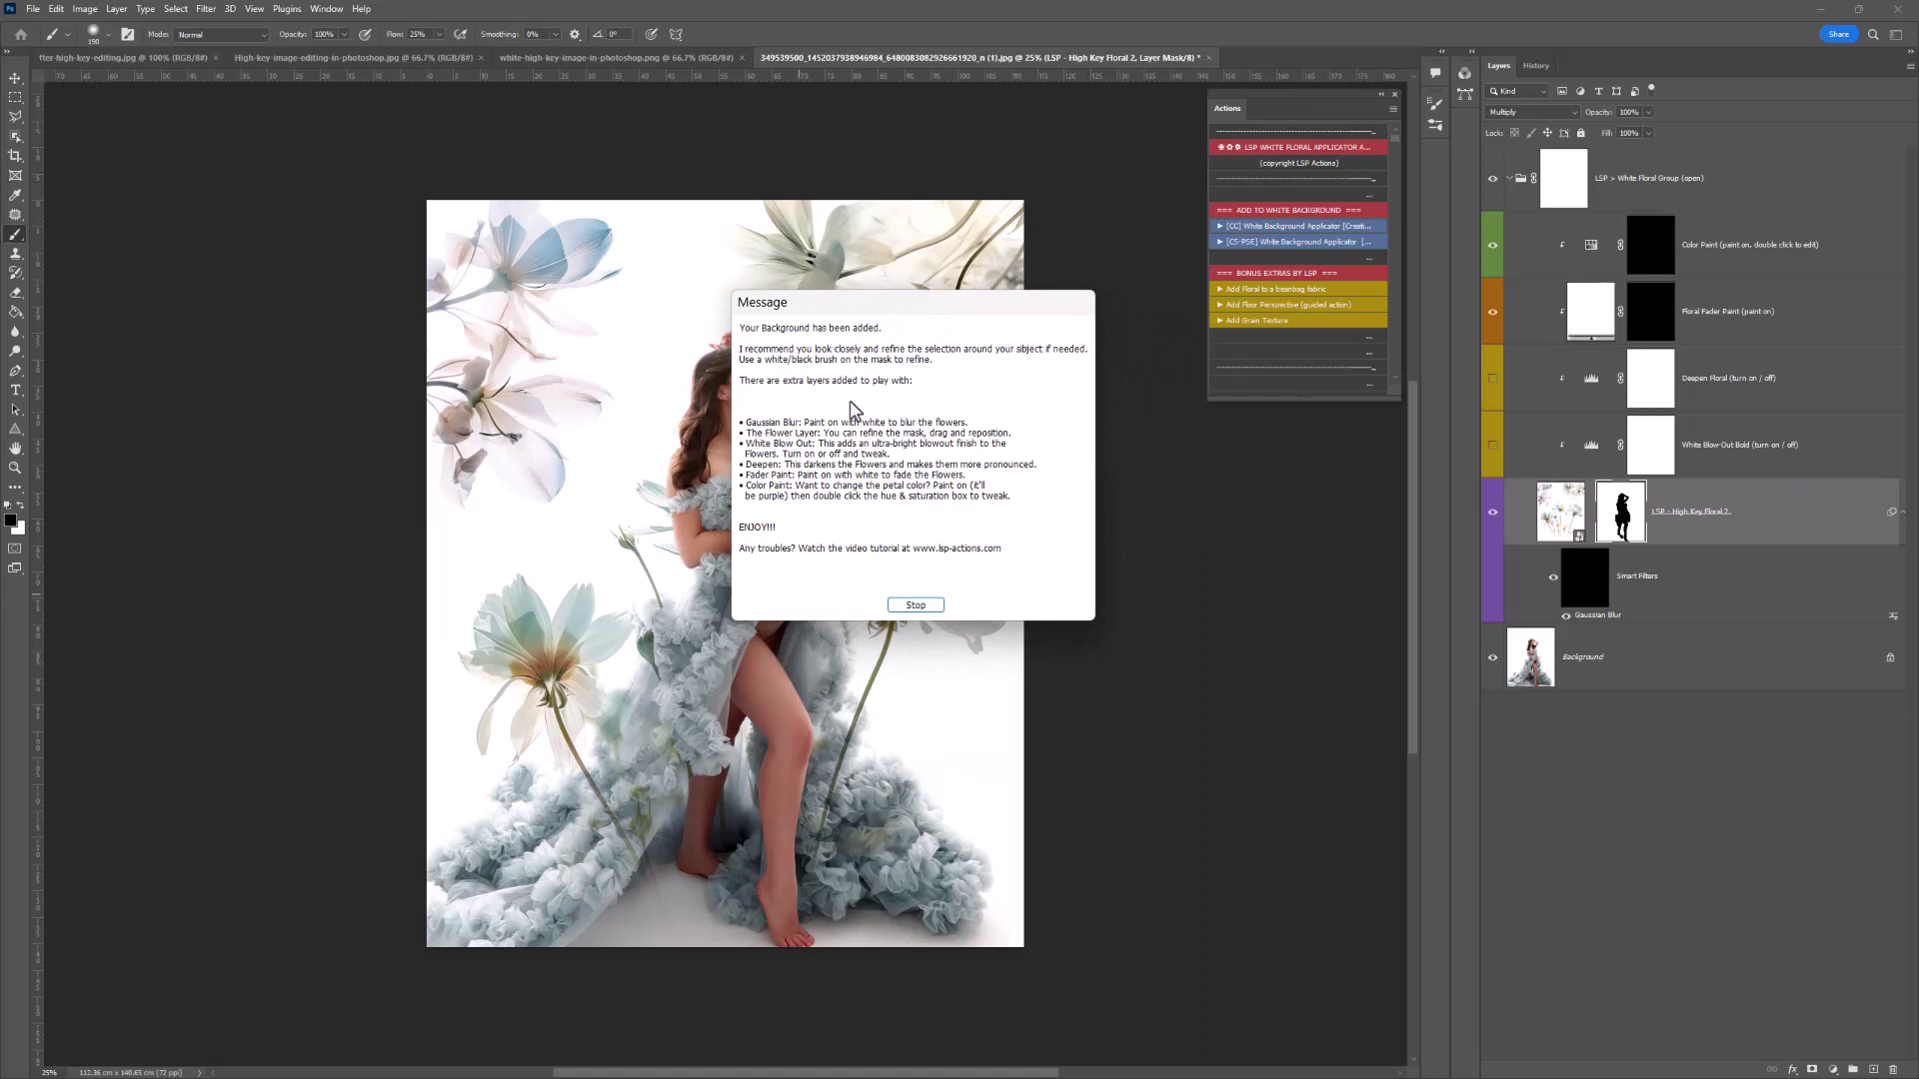
click(916, 605)
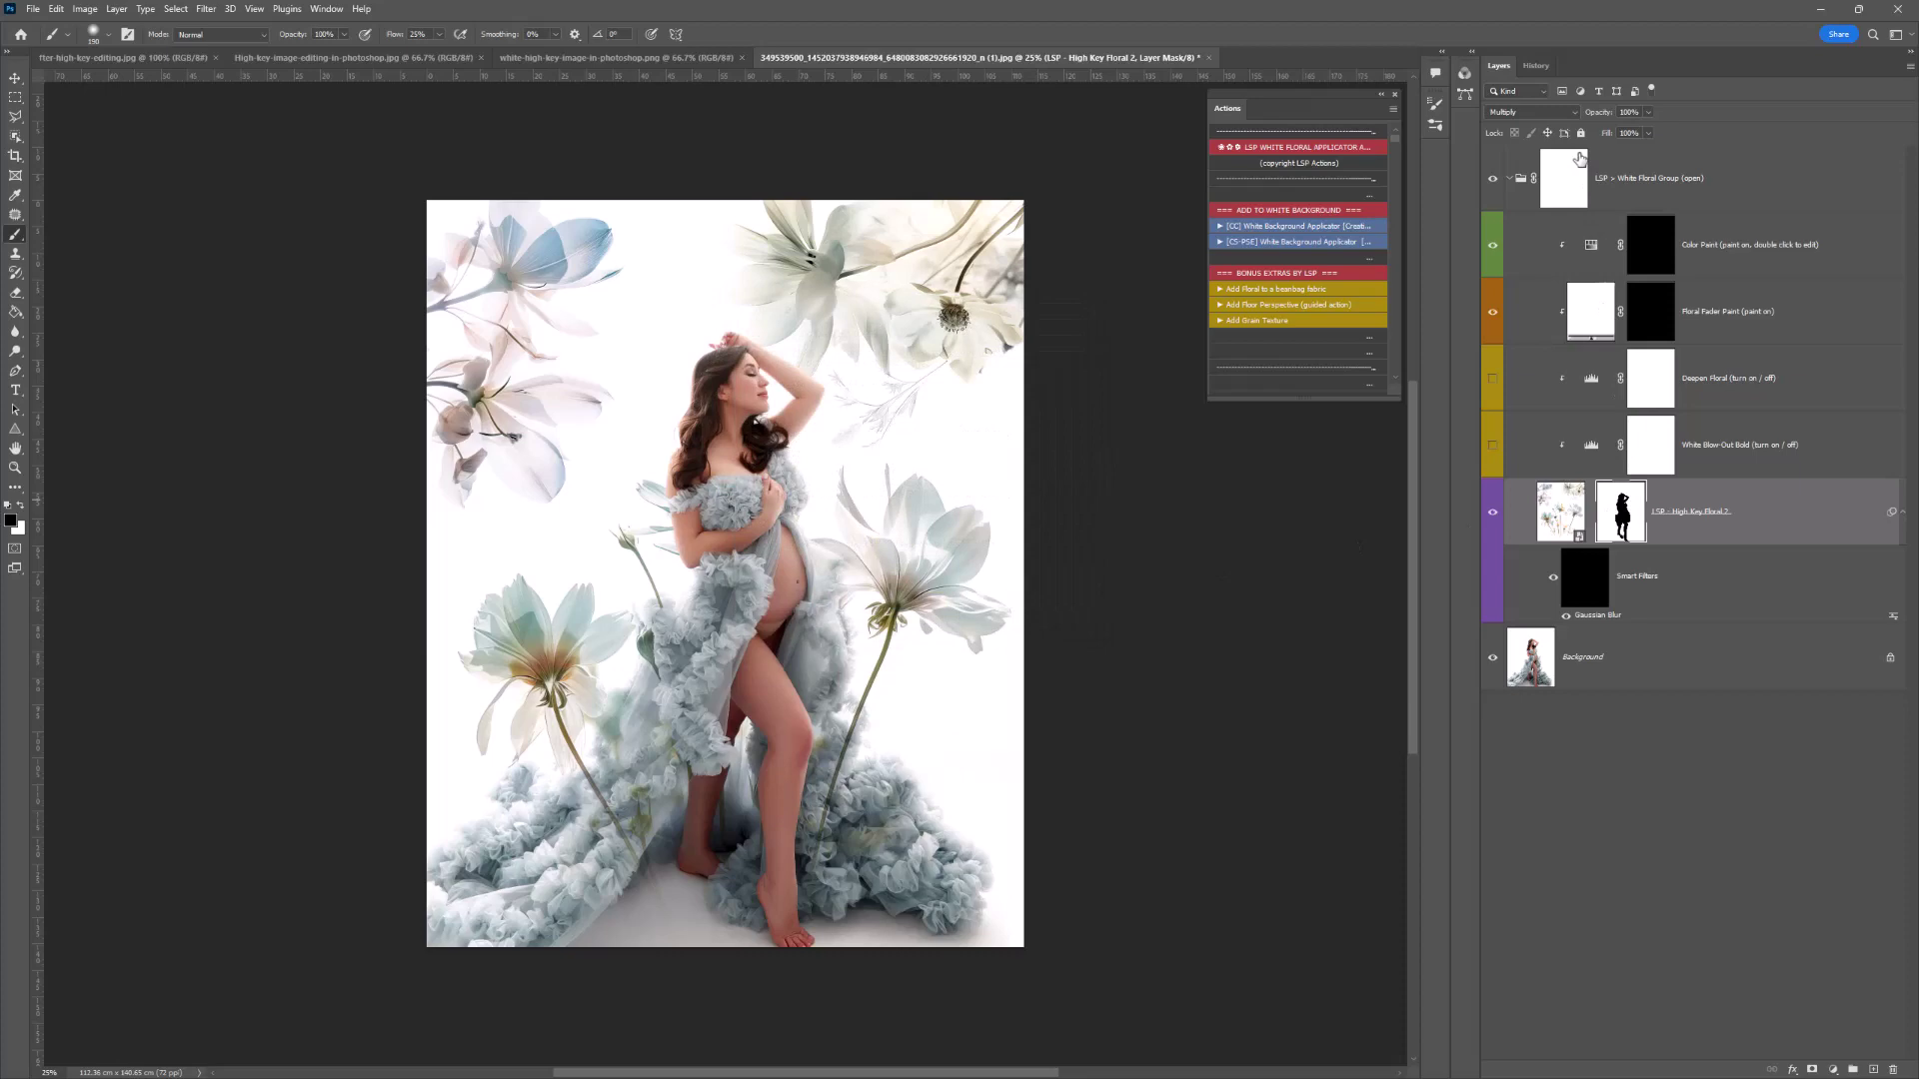
click(336, 10)
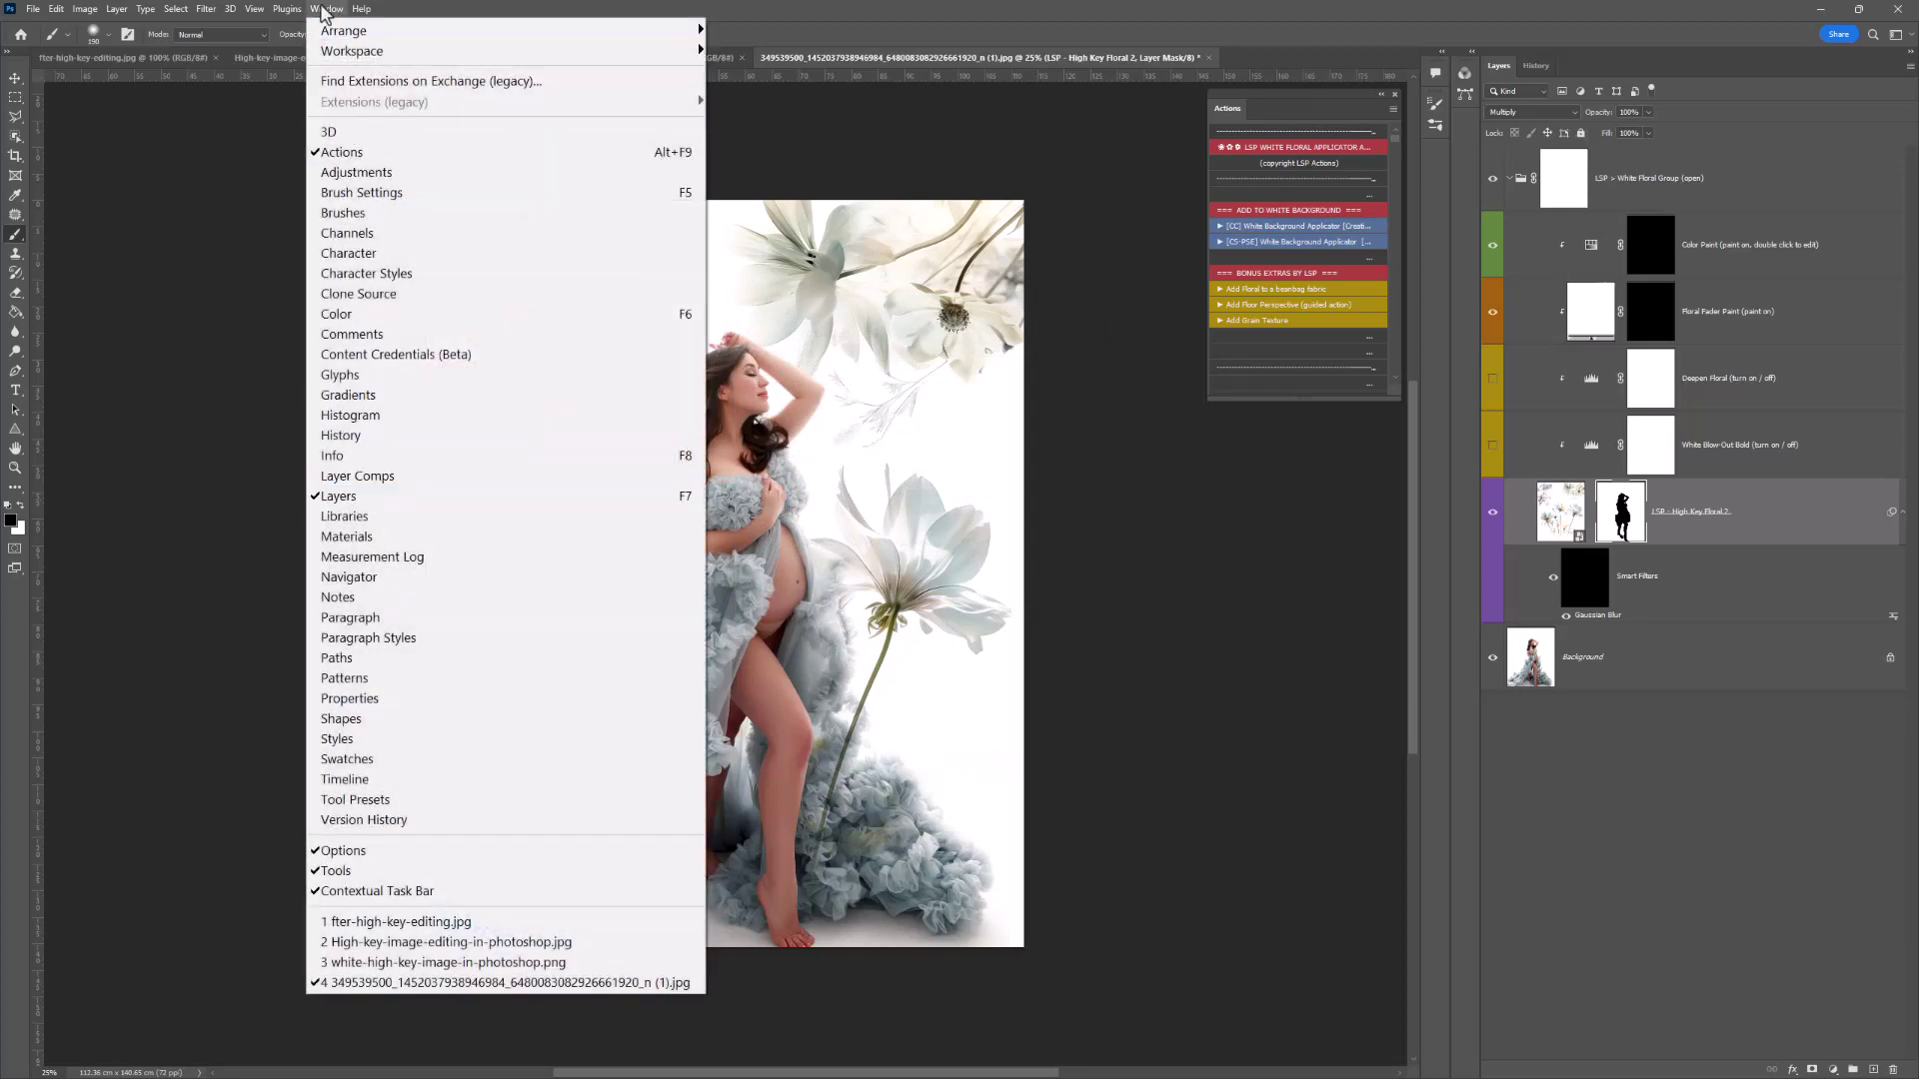
click(324, 10)
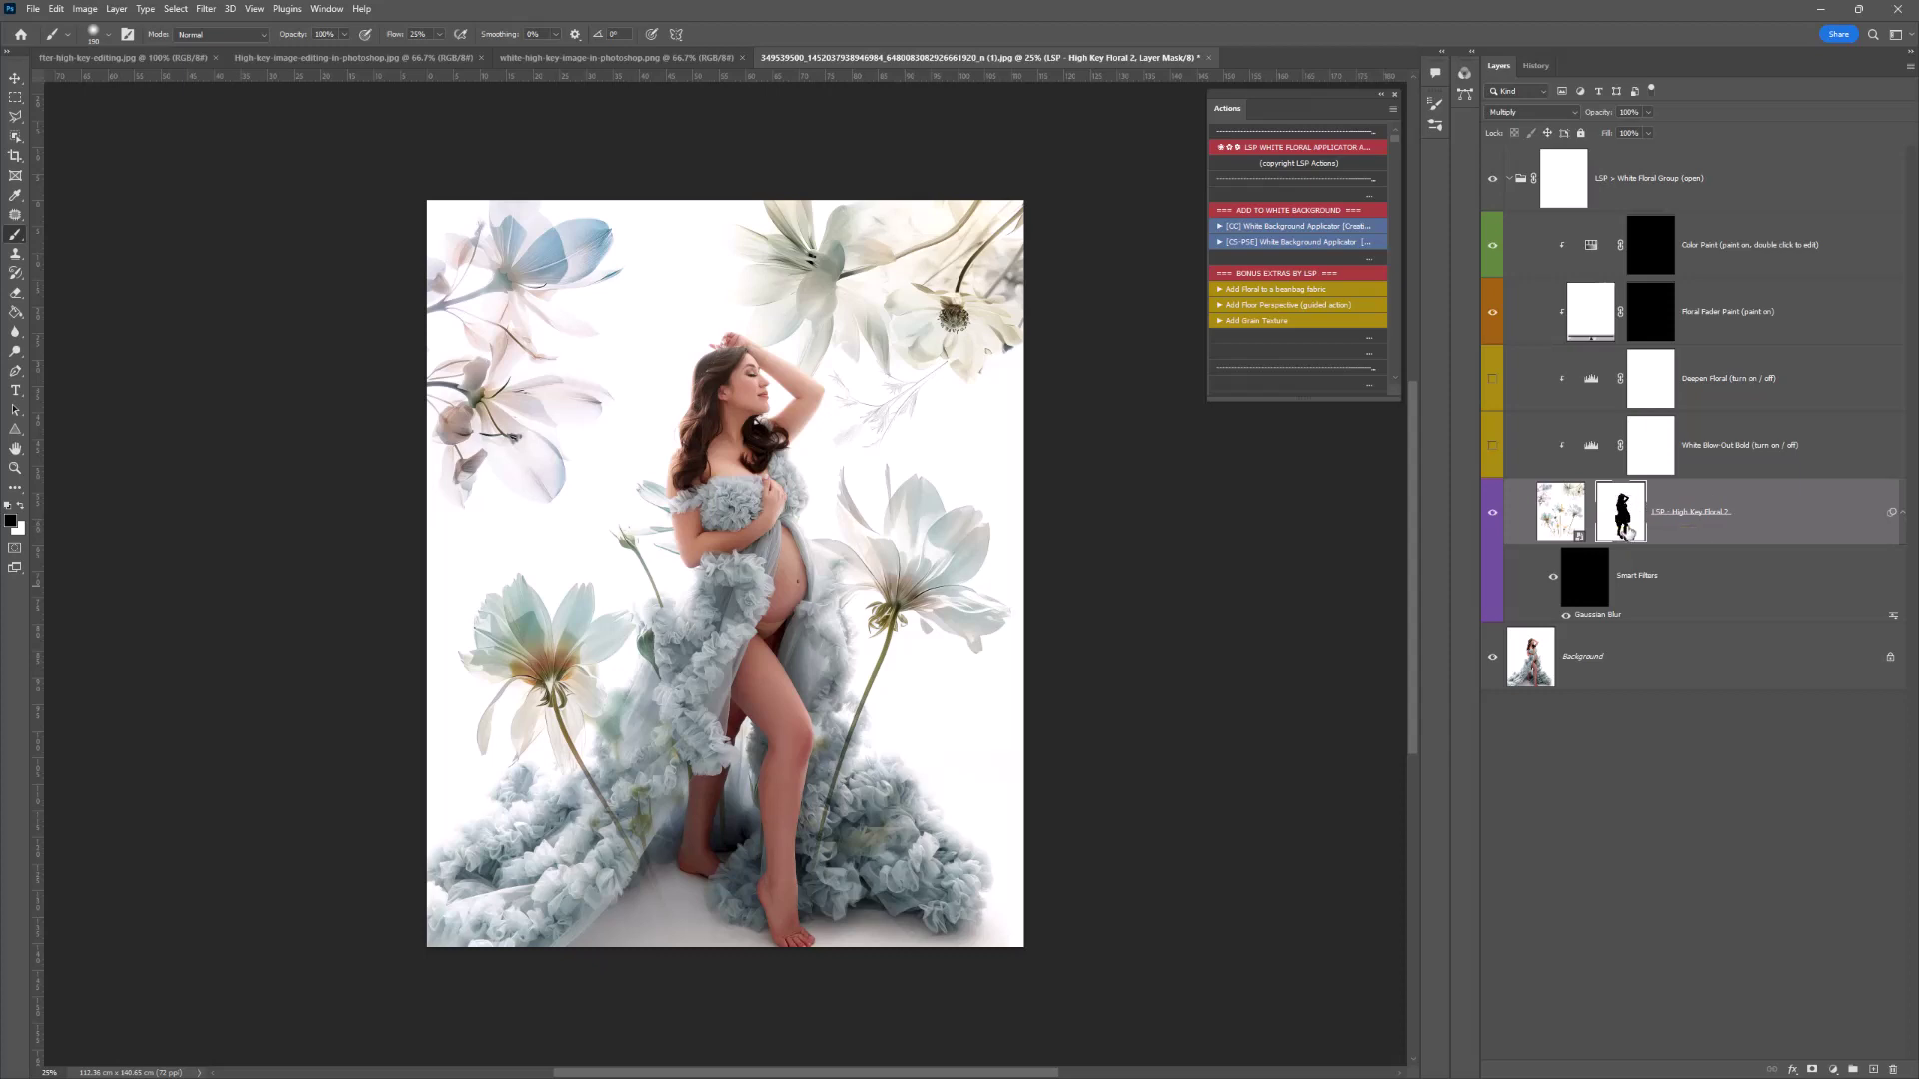
Toggle the floral layer mask off and on, then set the brush to 432 px.
shift+click(1628, 531)
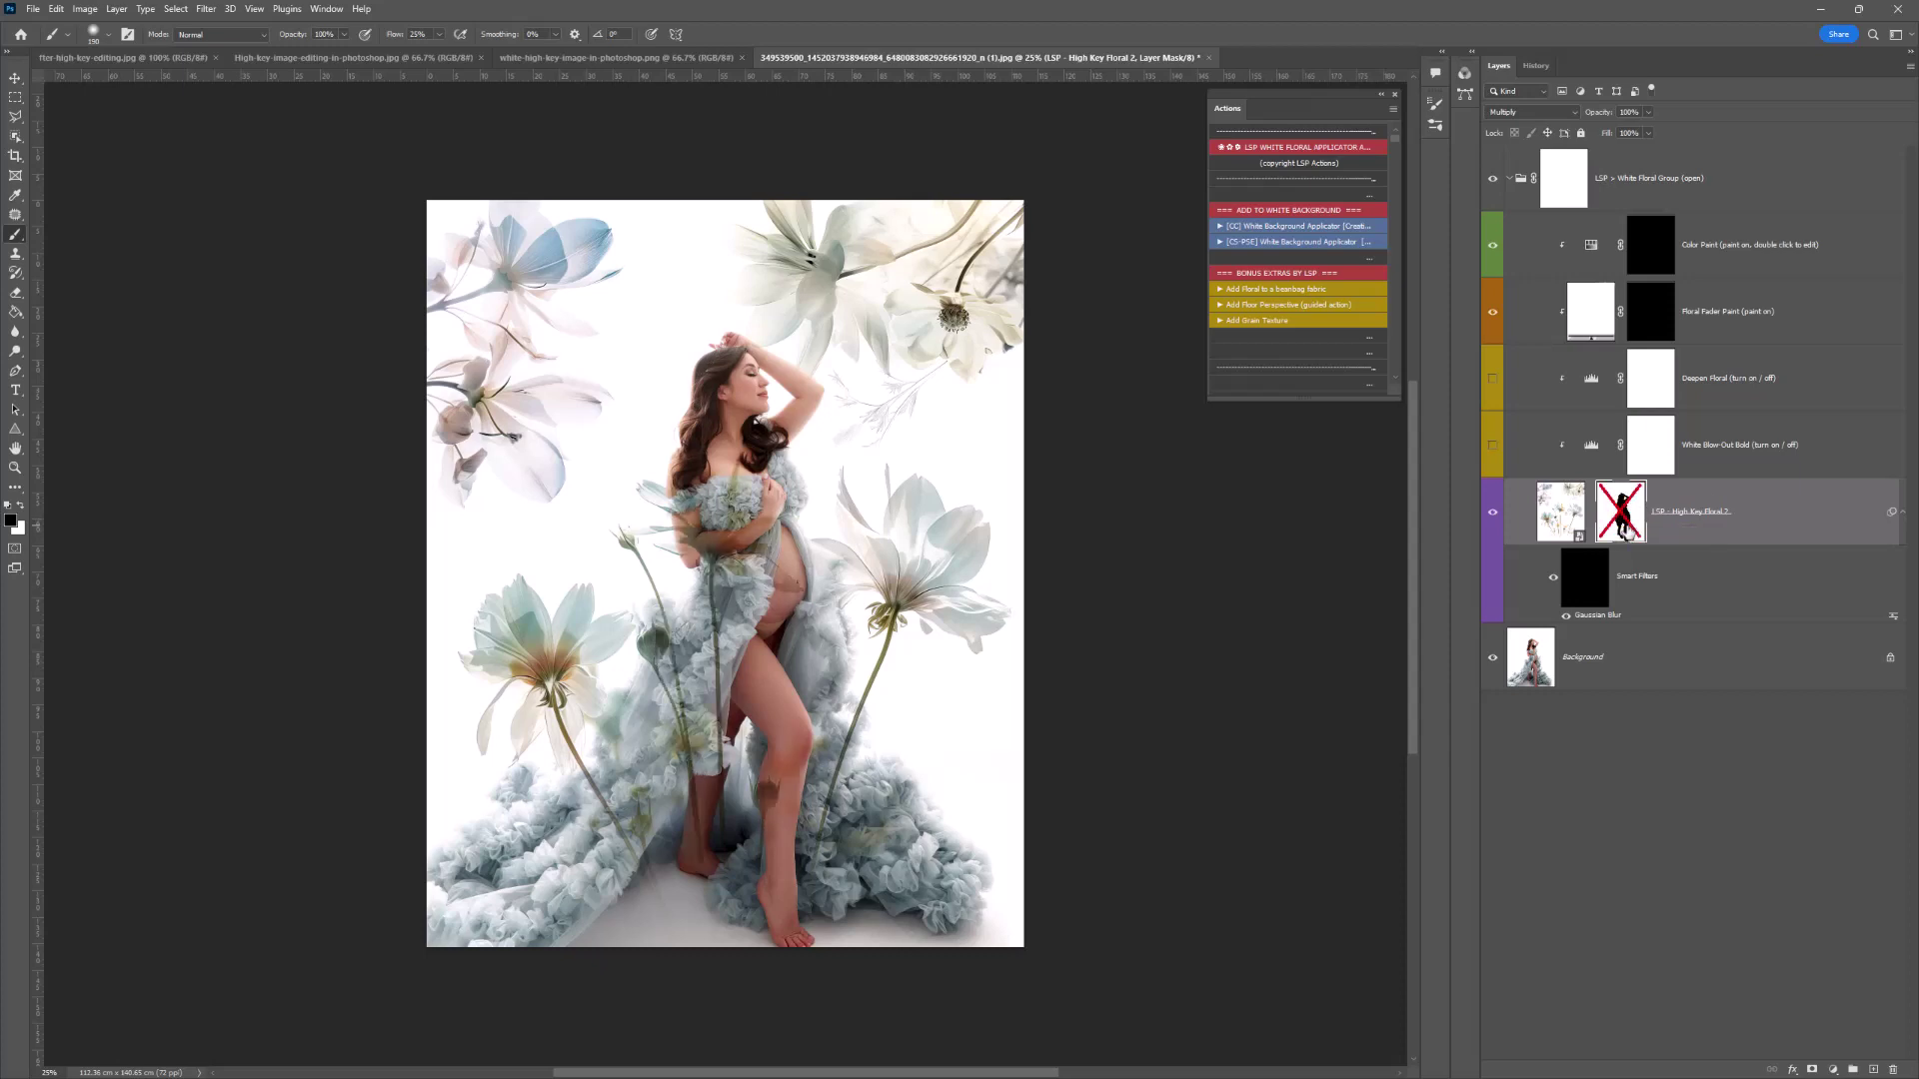
shift+click(1628, 531)
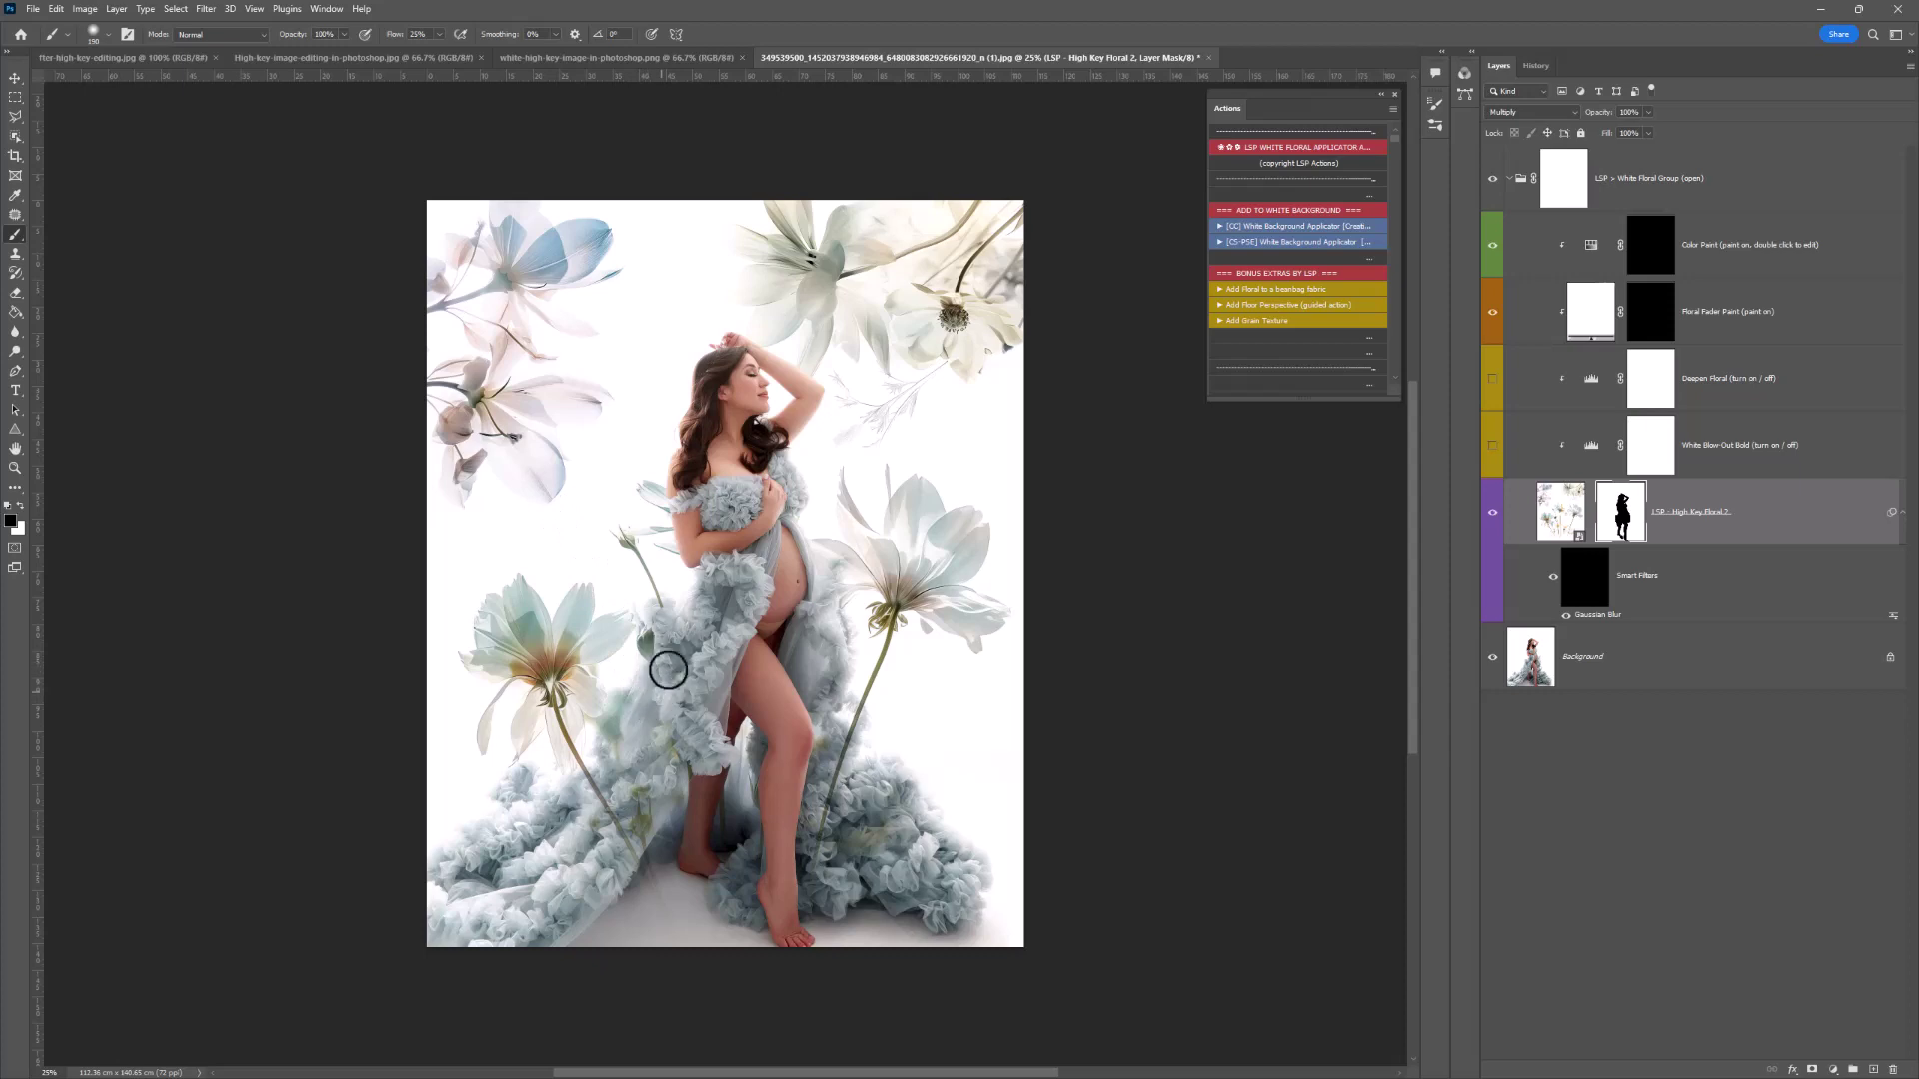
drag(670, 660, 655, 646)
drag(848, 729, 851, 727)
right_click(849, 727)
drag(1008, 537, 1015, 541)
click(875, 658)
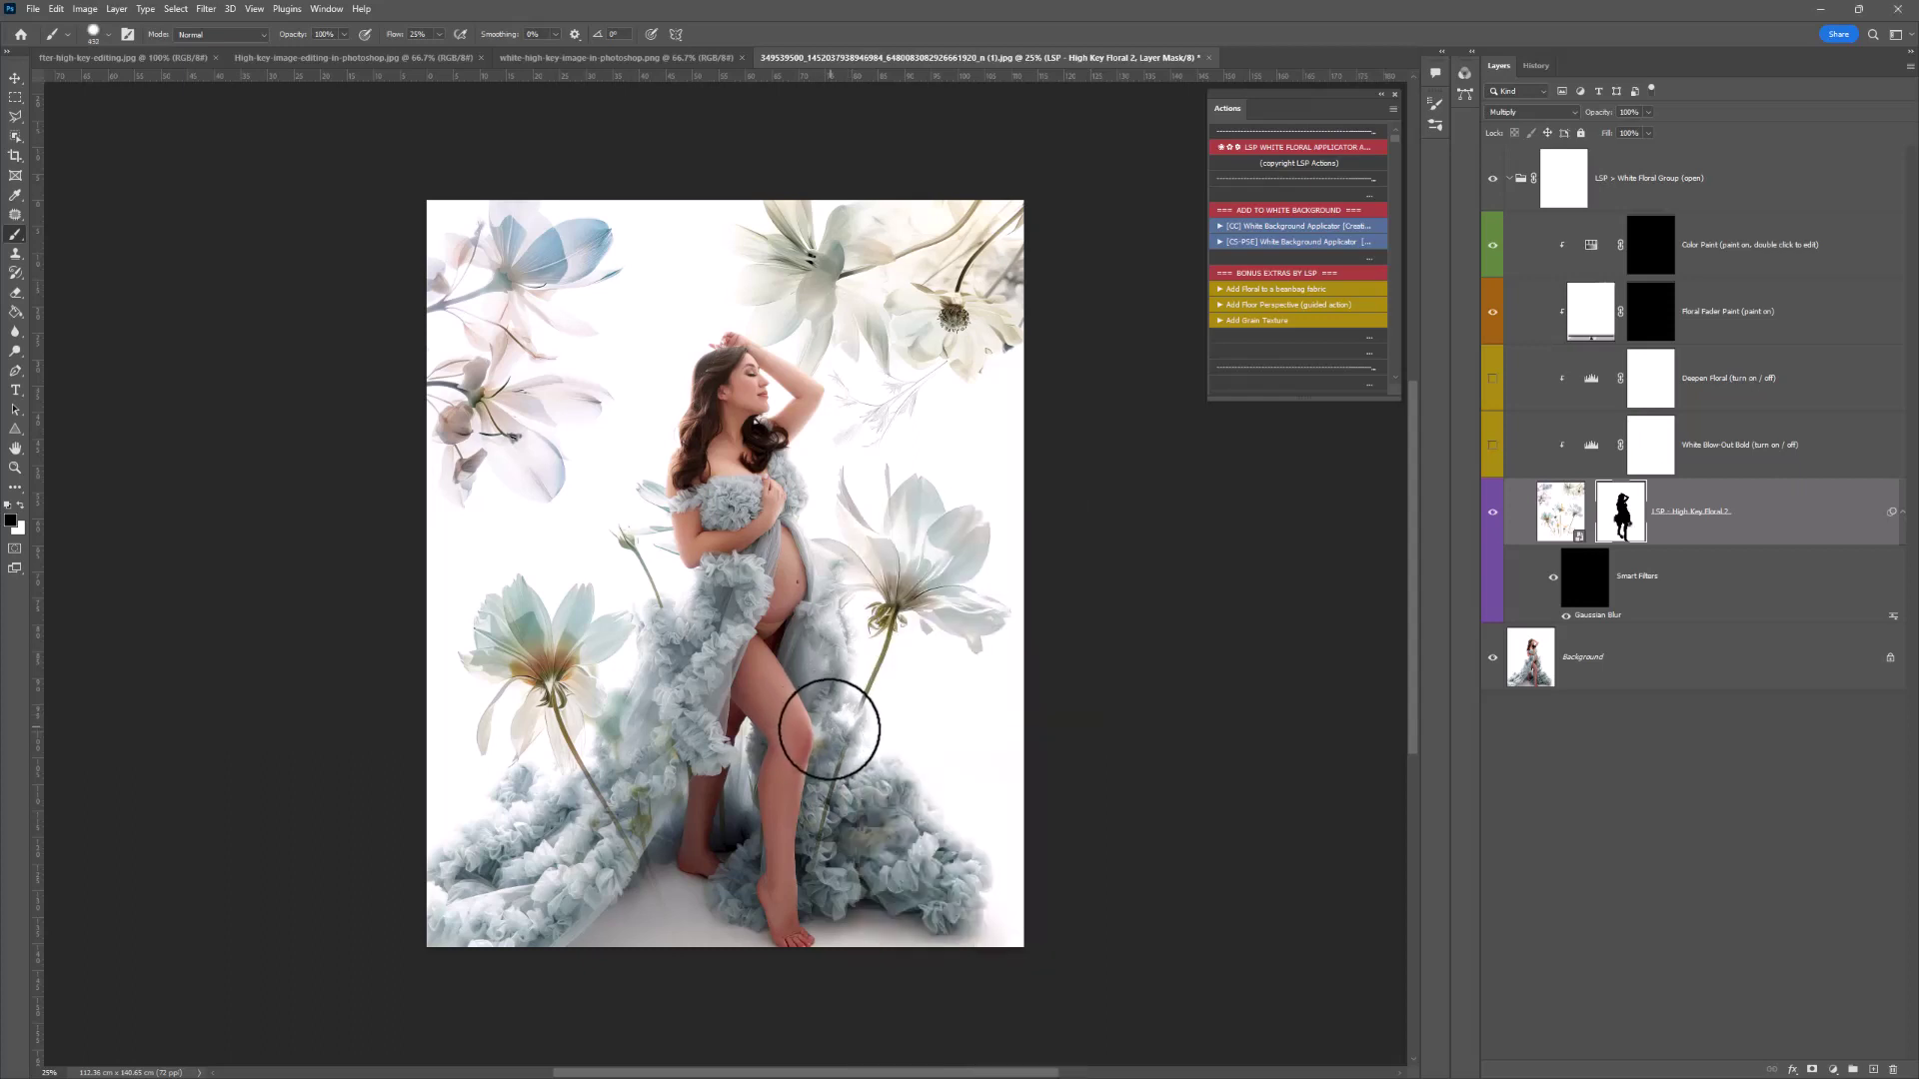
Paint black on the mask to hide the right flower's stem behind the gown, undoing stray strokes.
mouse_move(827, 731)
mouse_down()
mouse_move(827, 822)
mouse_move(898, 813)
mouse_move(896, 793)
mouse_move(717, 850)
mouse_move(699, 786)
mouse_move(633, 765)
mouse_move(605, 852)
mouse_move(596, 802)
mouse_move(550, 804)
mouse_move(615, 785)
mouse_move(673, 639)
mouse_move(793, 635)
mouse_move(819, 583)
mouse_move(753, 650)
mouse_move(762, 801)
mouse_up()
drag(590, 244, 673, 171)
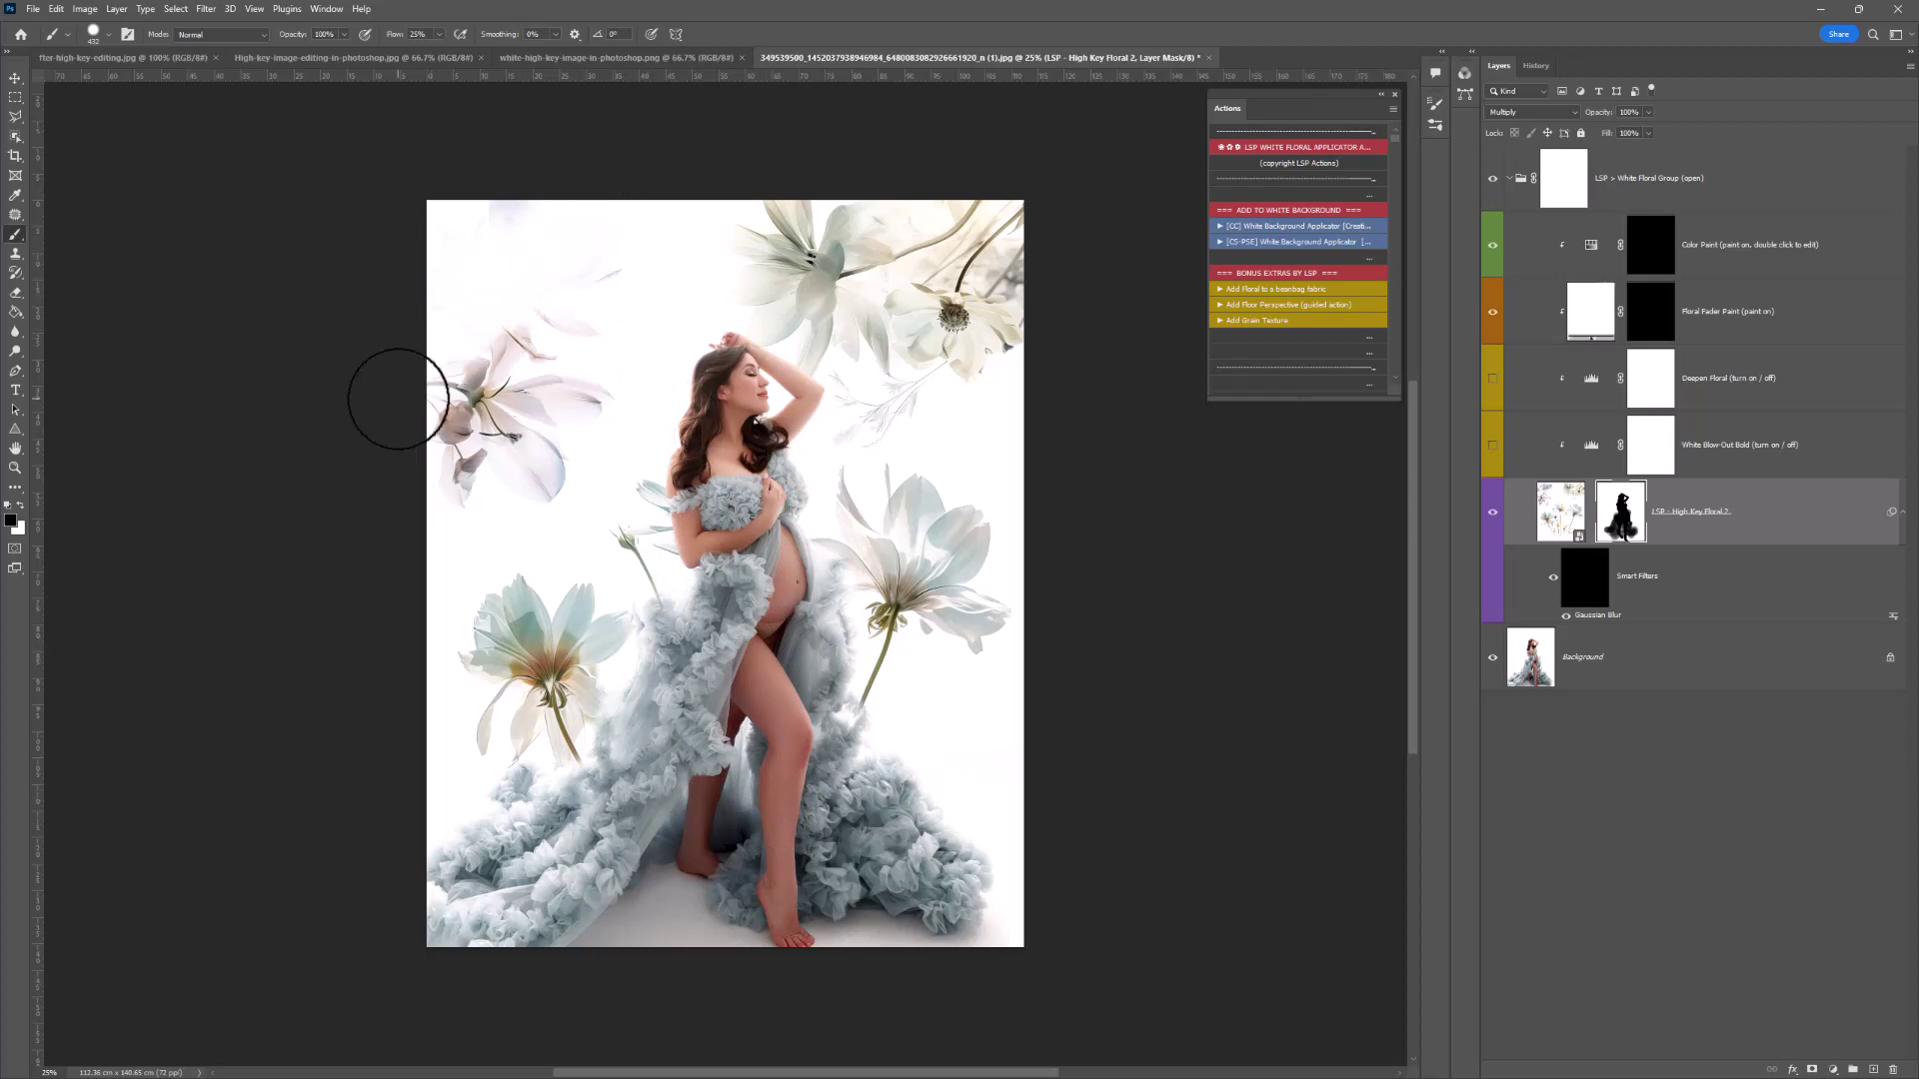
mouse_move(454, 377)
mouse_down()
mouse_move(419, 463)
mouse_move(539, 416)
mouse_up()
key(ctrl+z)
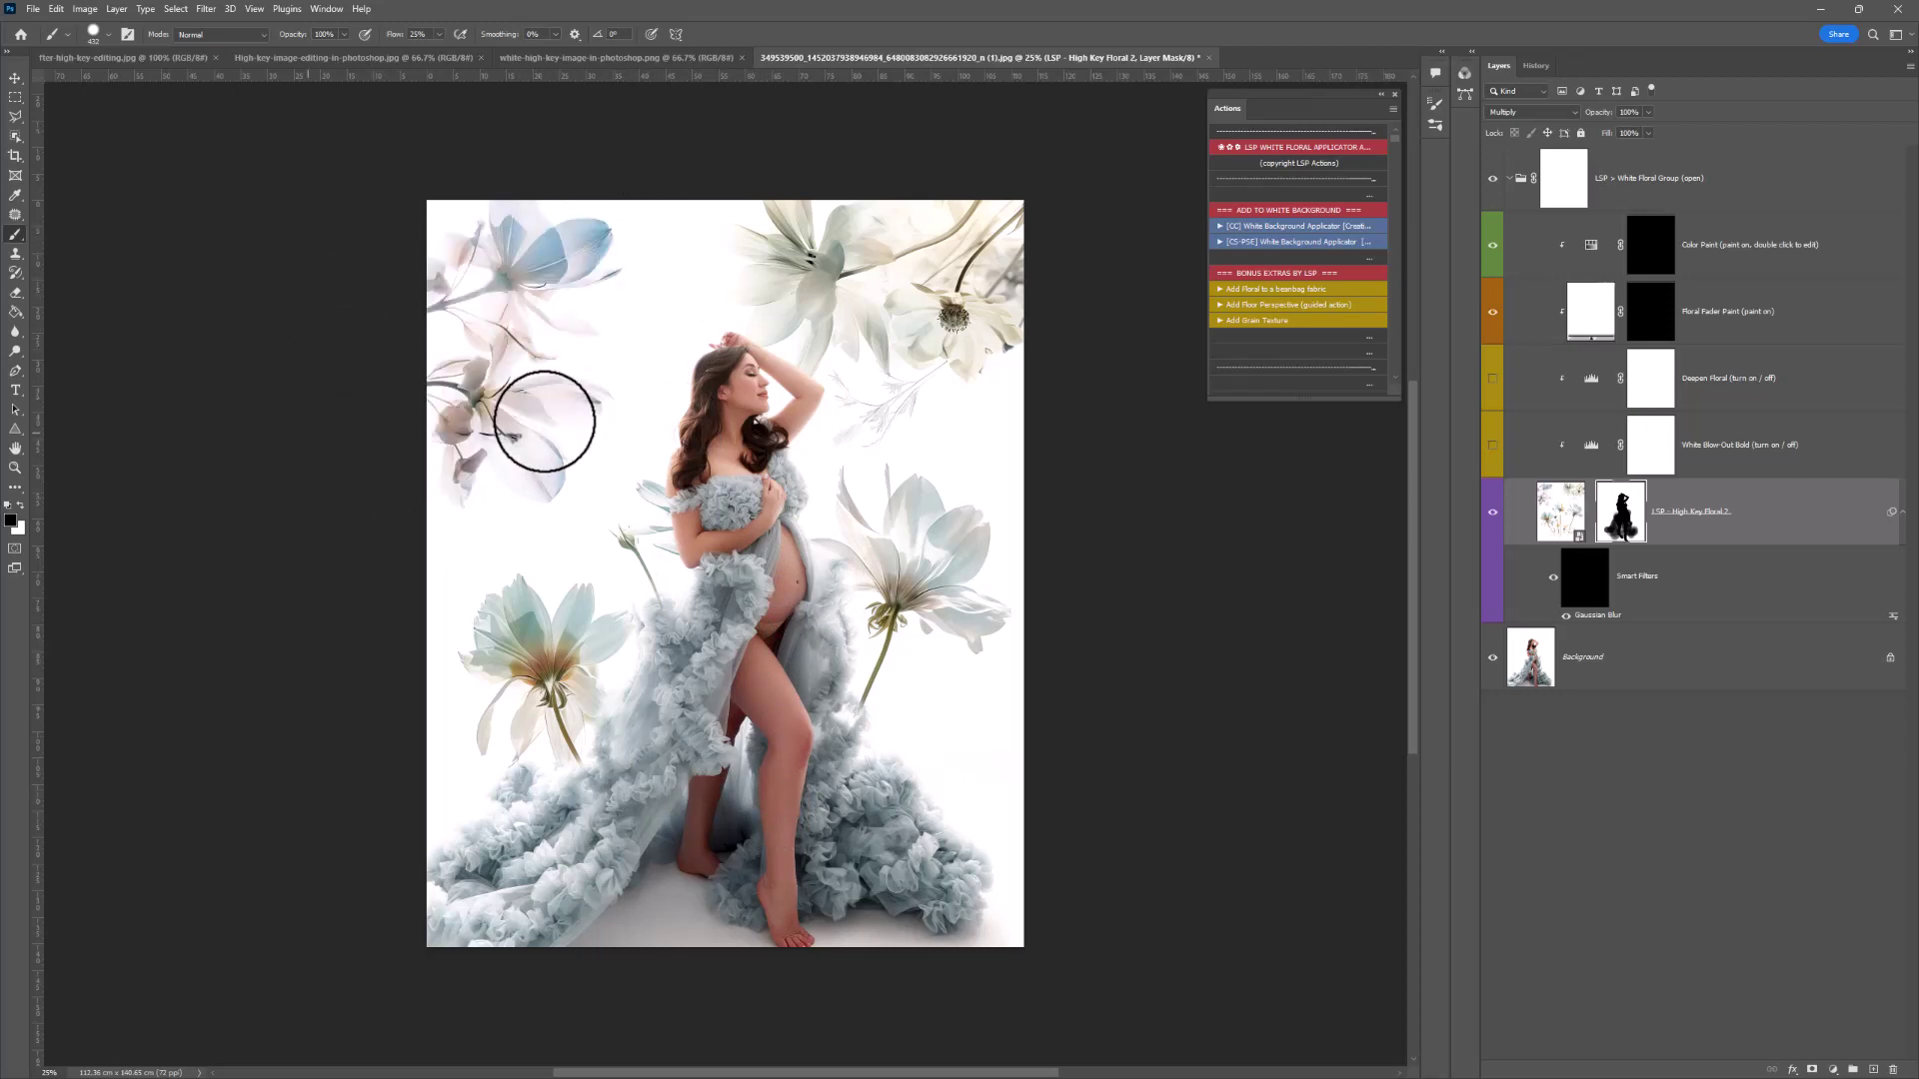
click(20, 506)
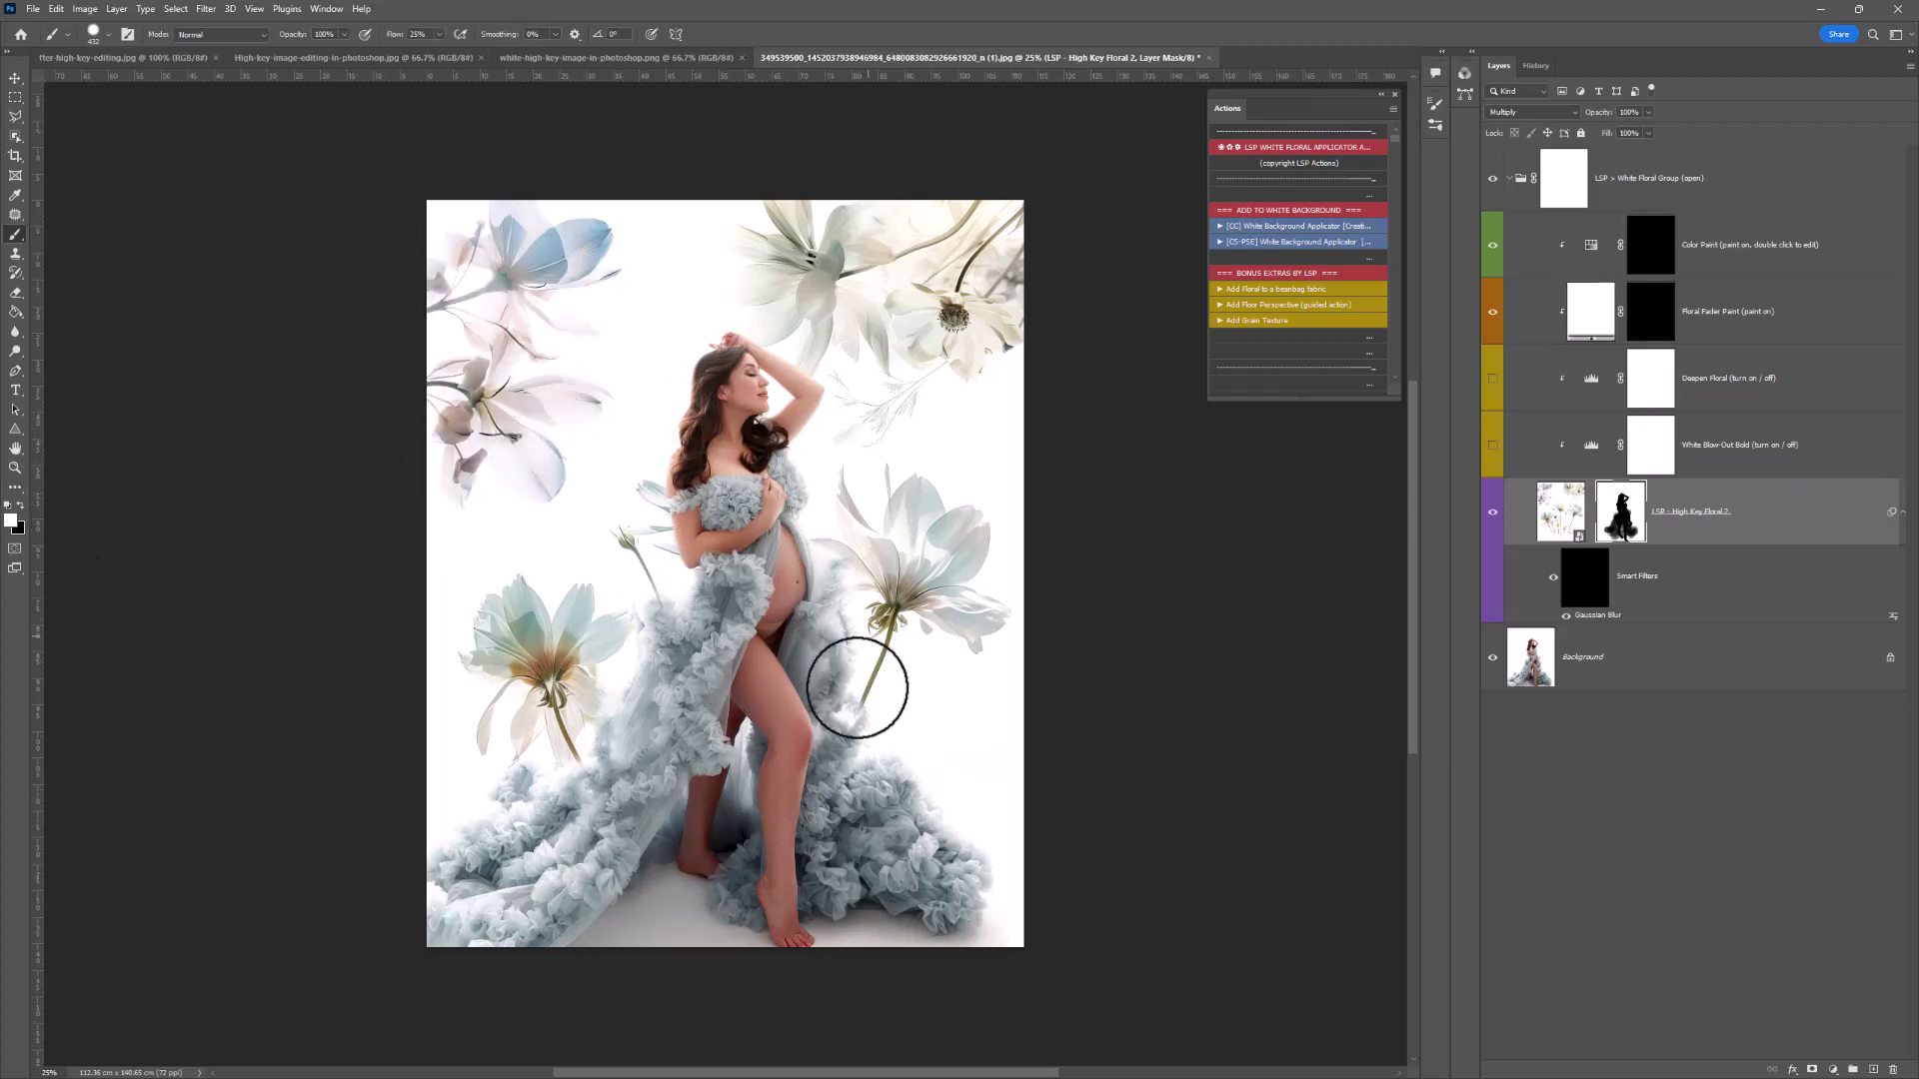
drag(864, 688, 822, 784)
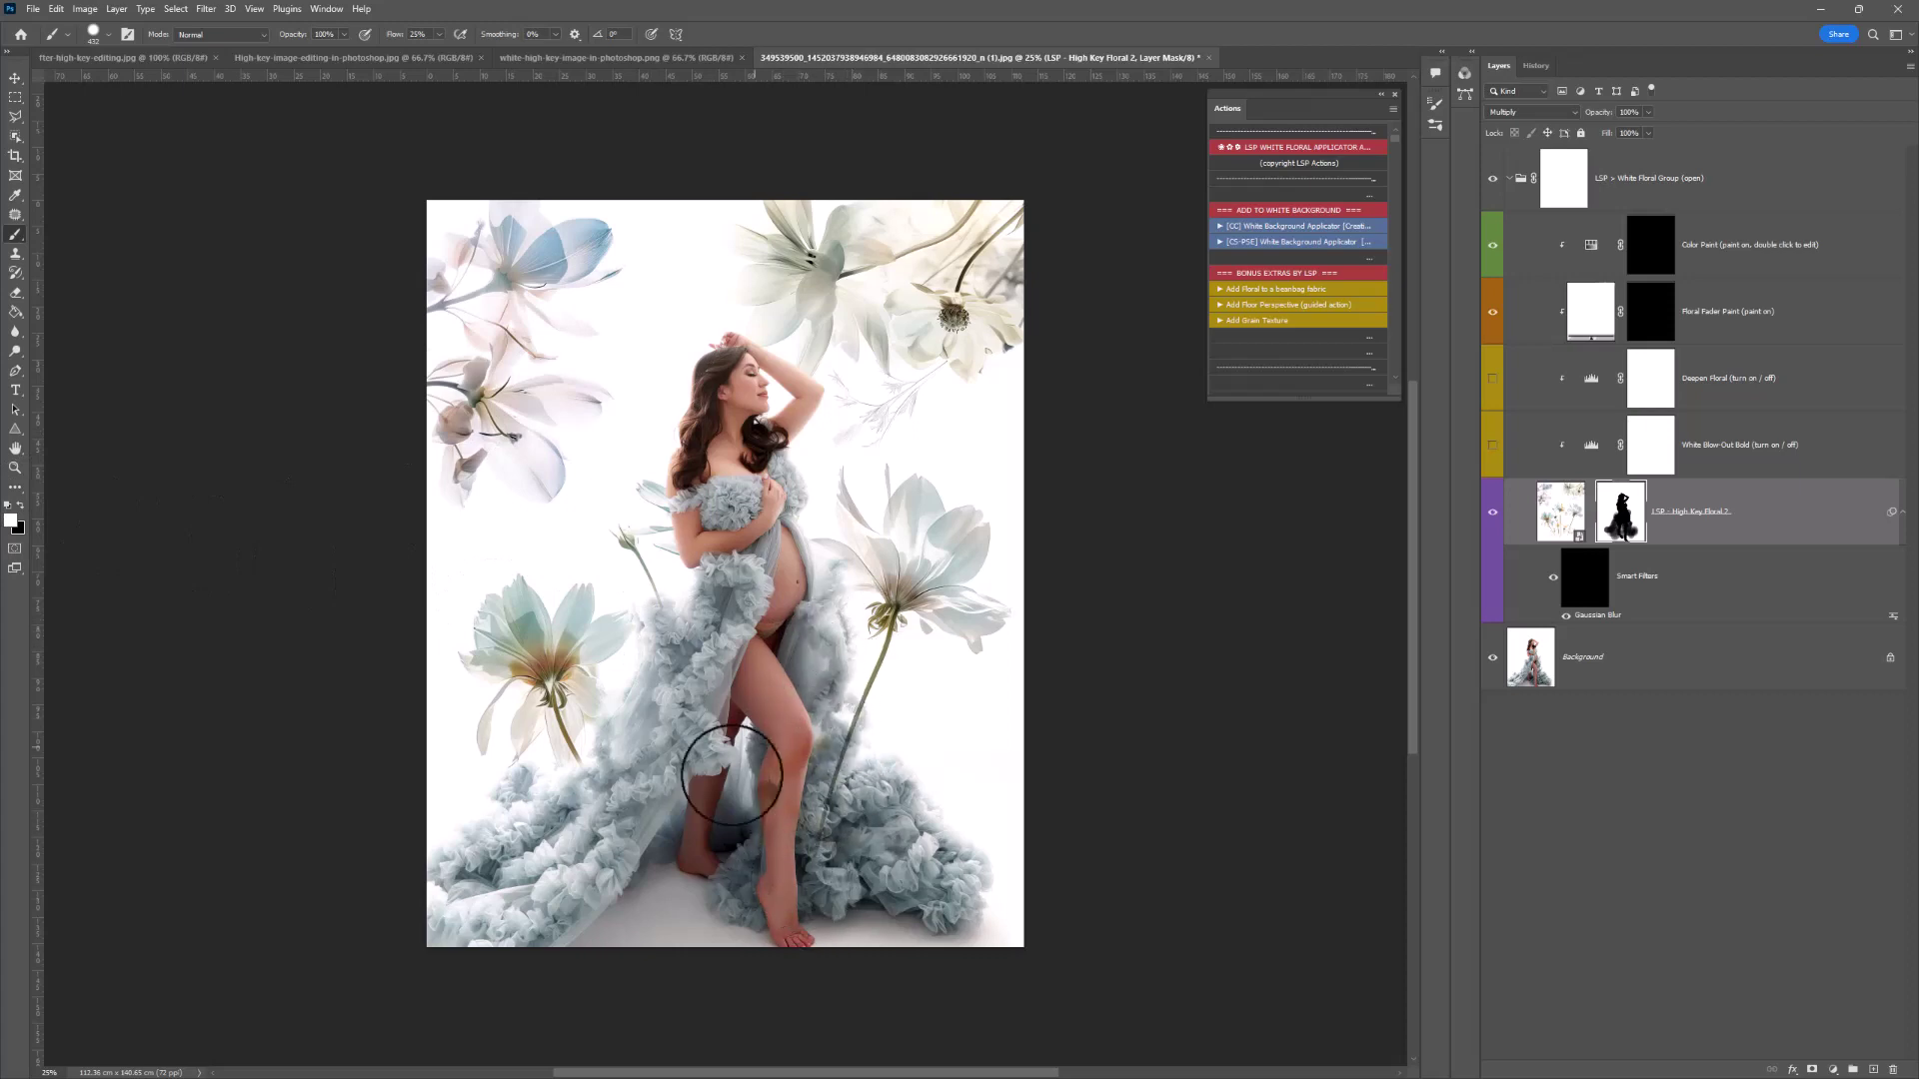
key(ctrl+z)
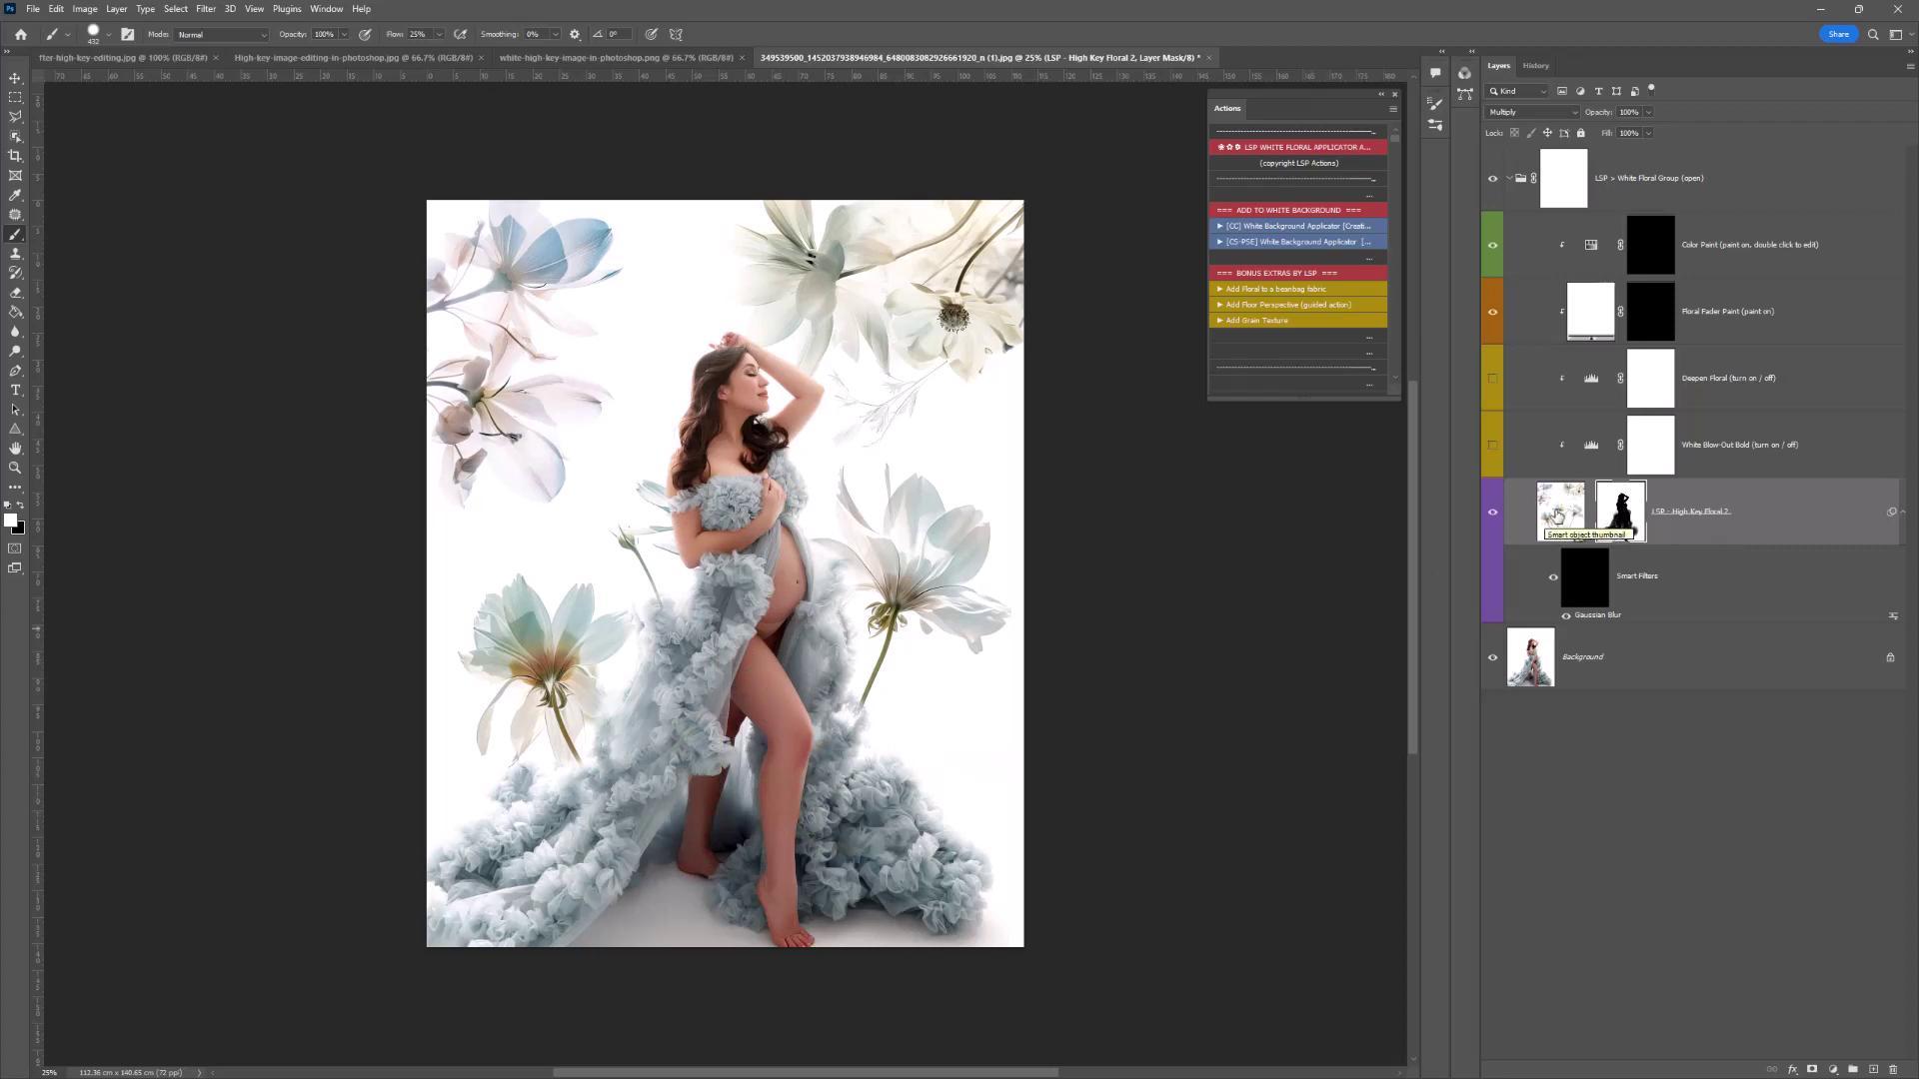
Move the High Key Floral 2 image up and left, then re-target its layer mask.
click(1557, 516)
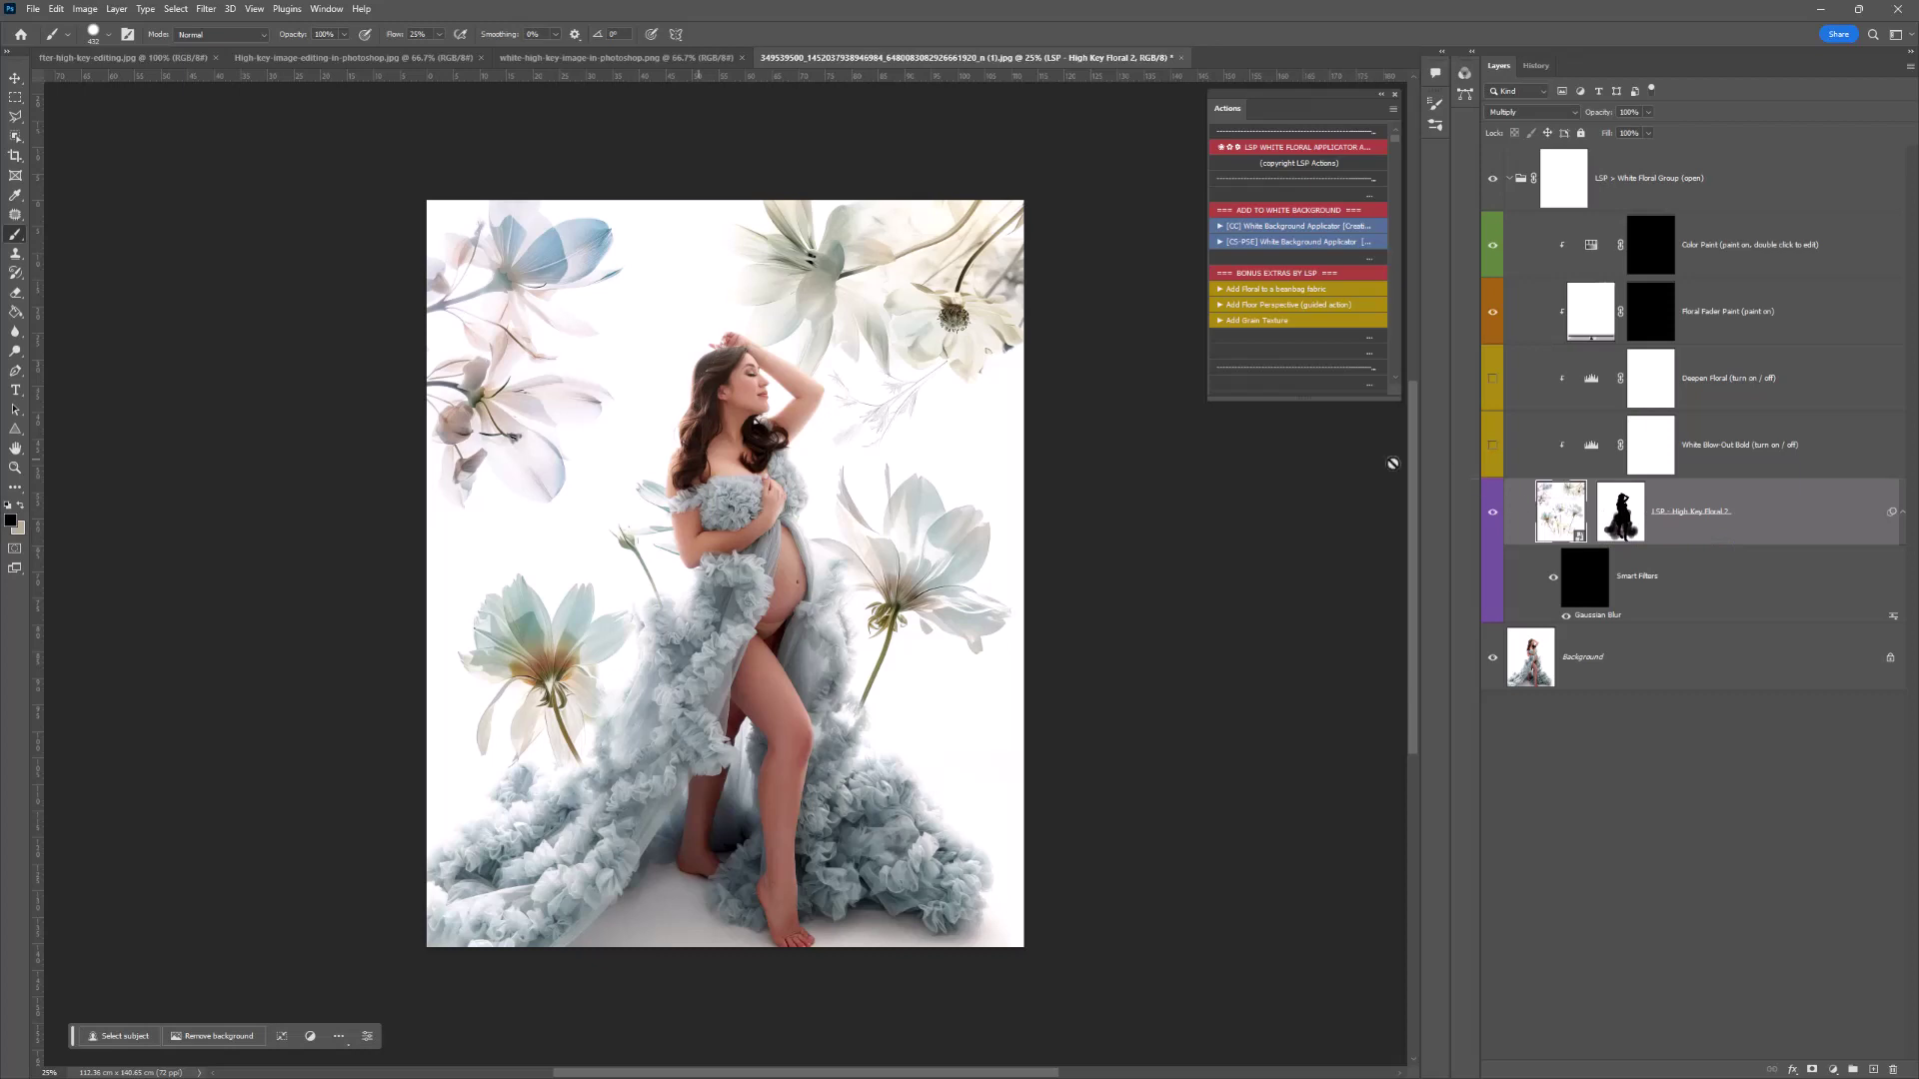
click(15, 78)
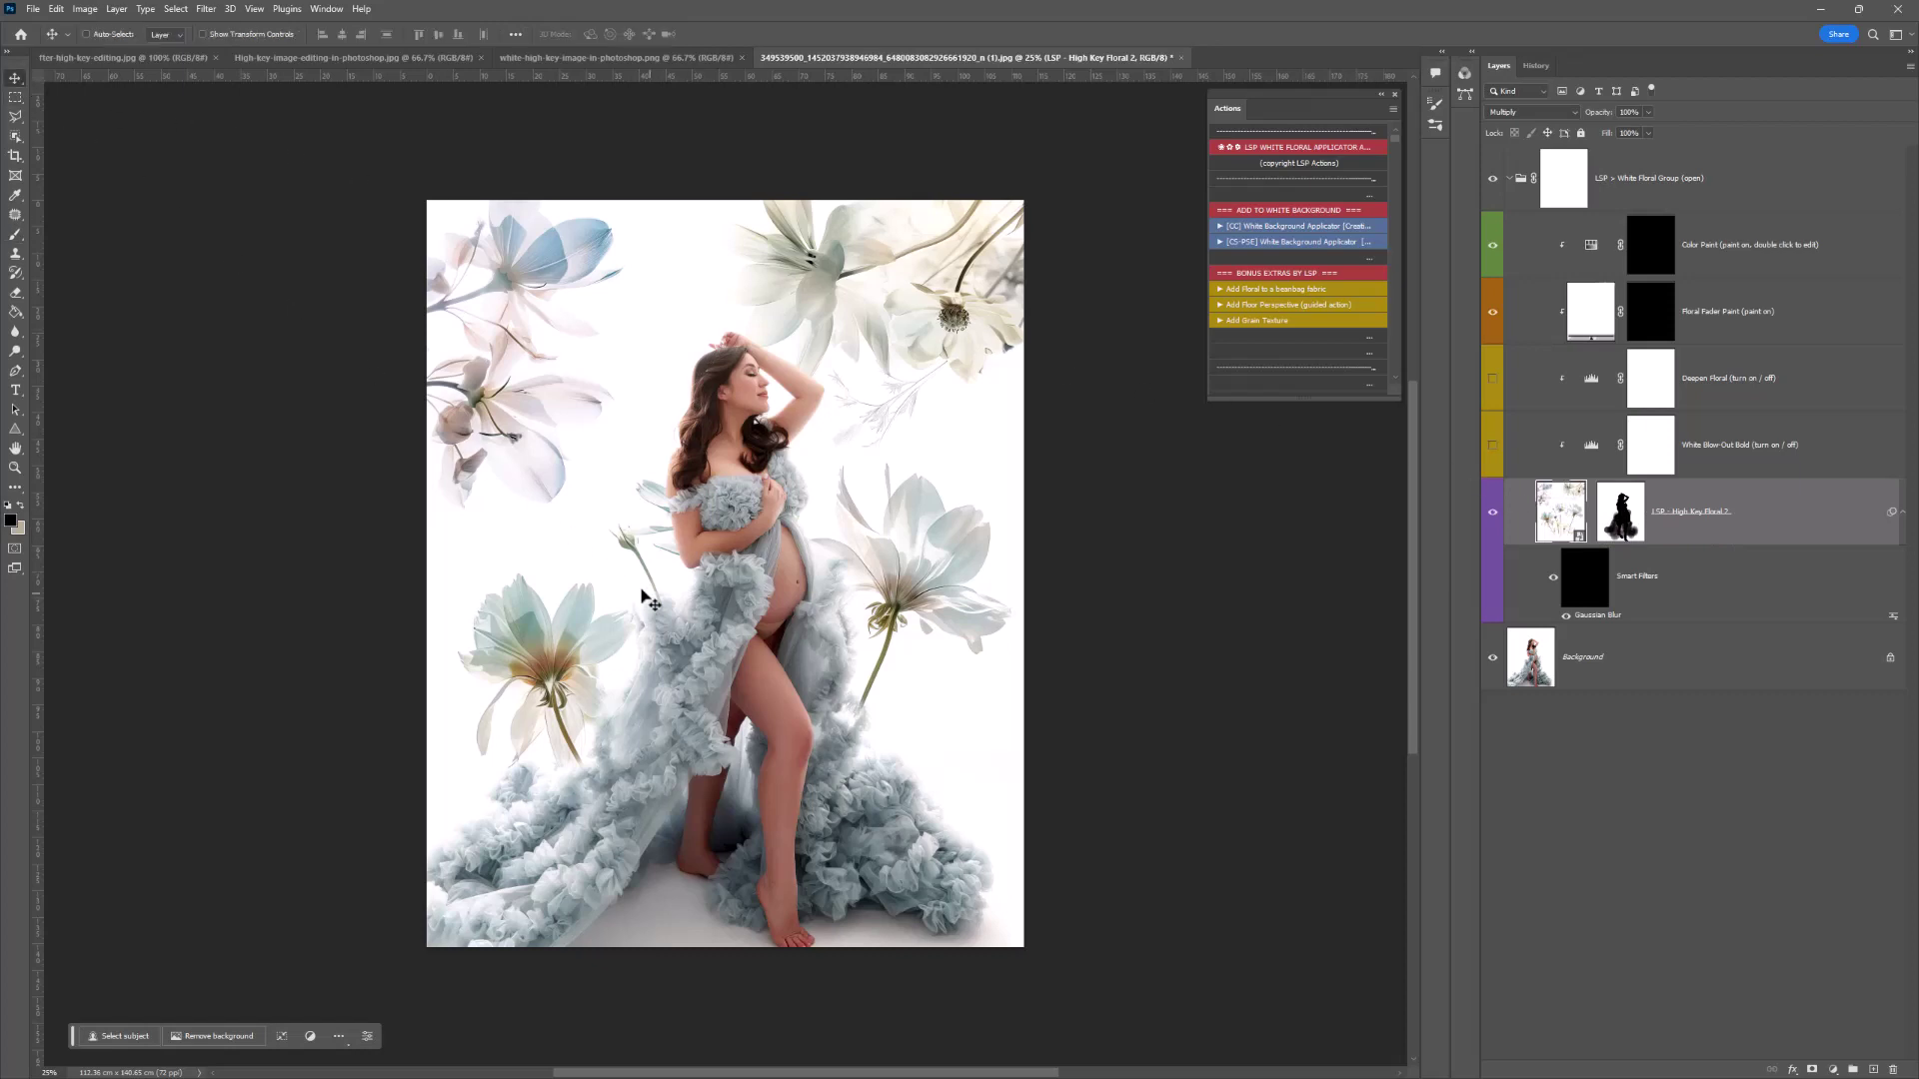
drag(644, 595, 844, 600)
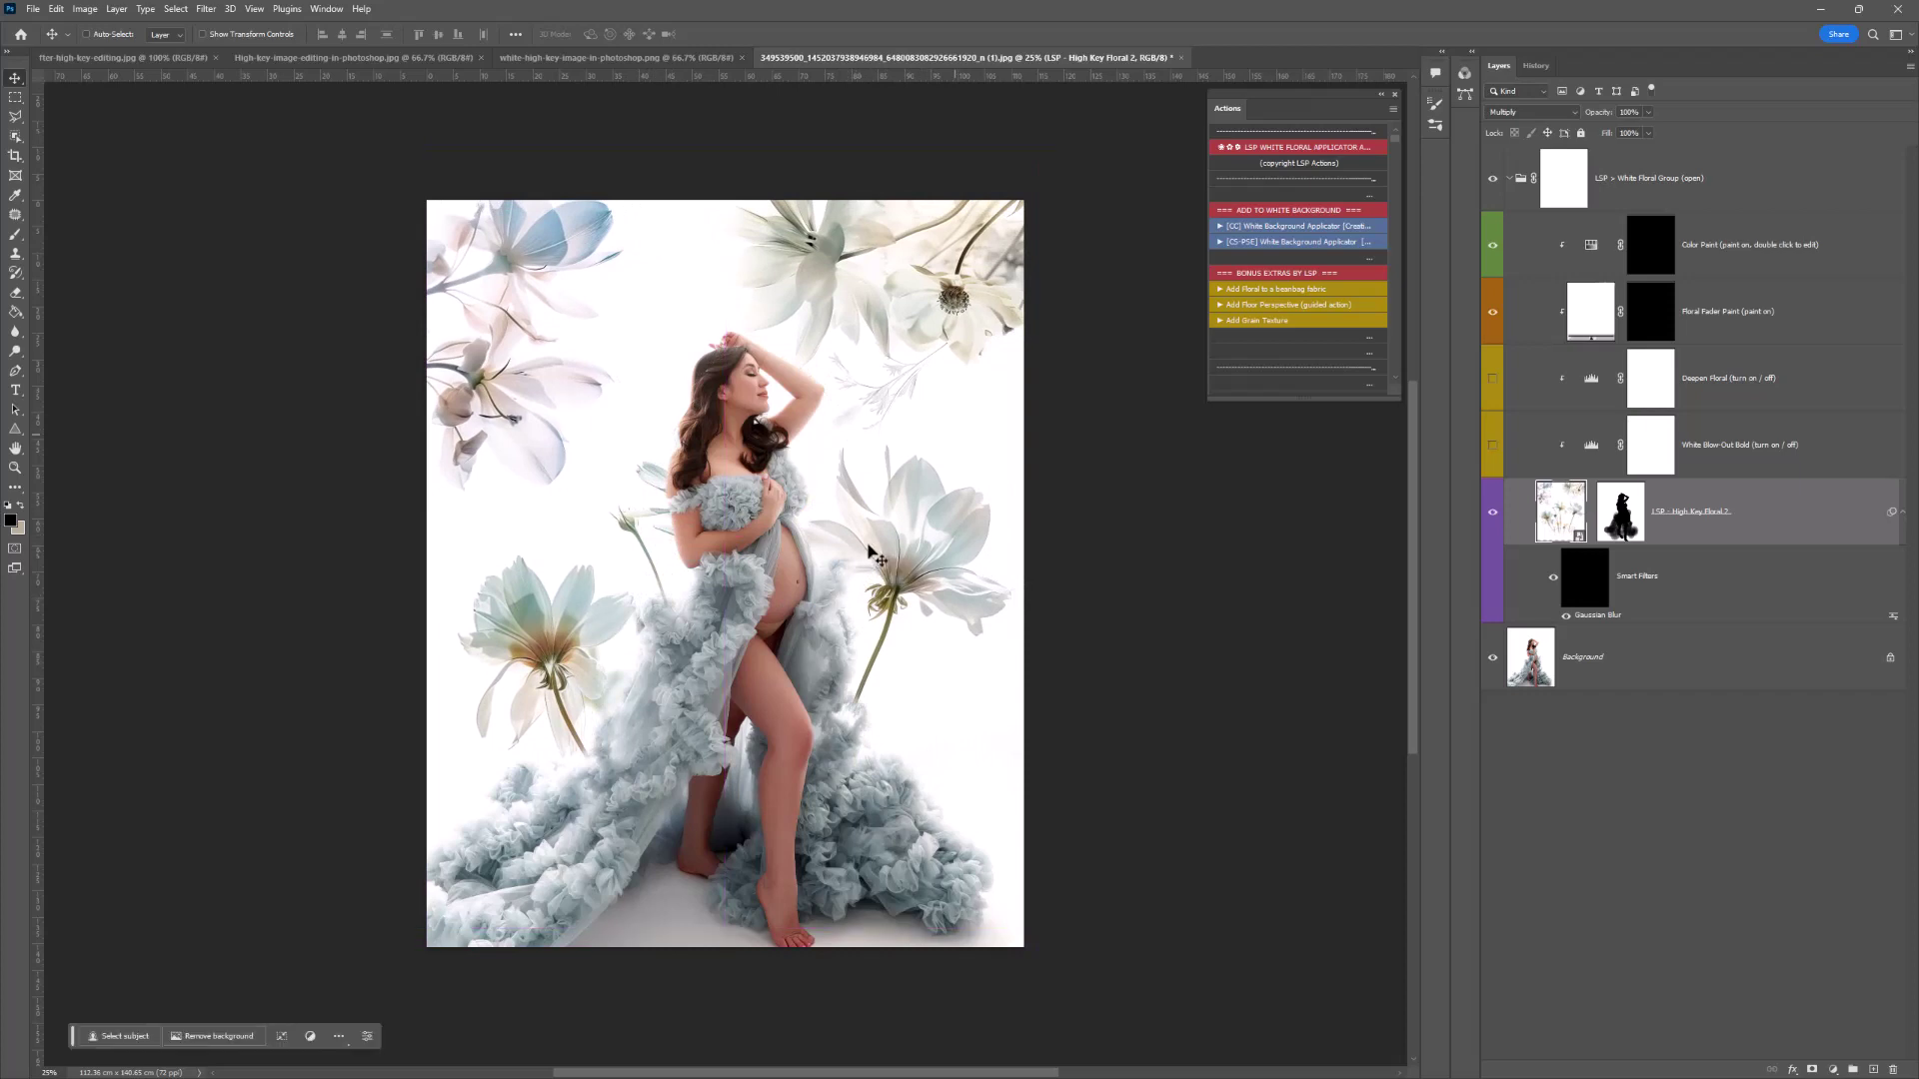
click(1620, 514)
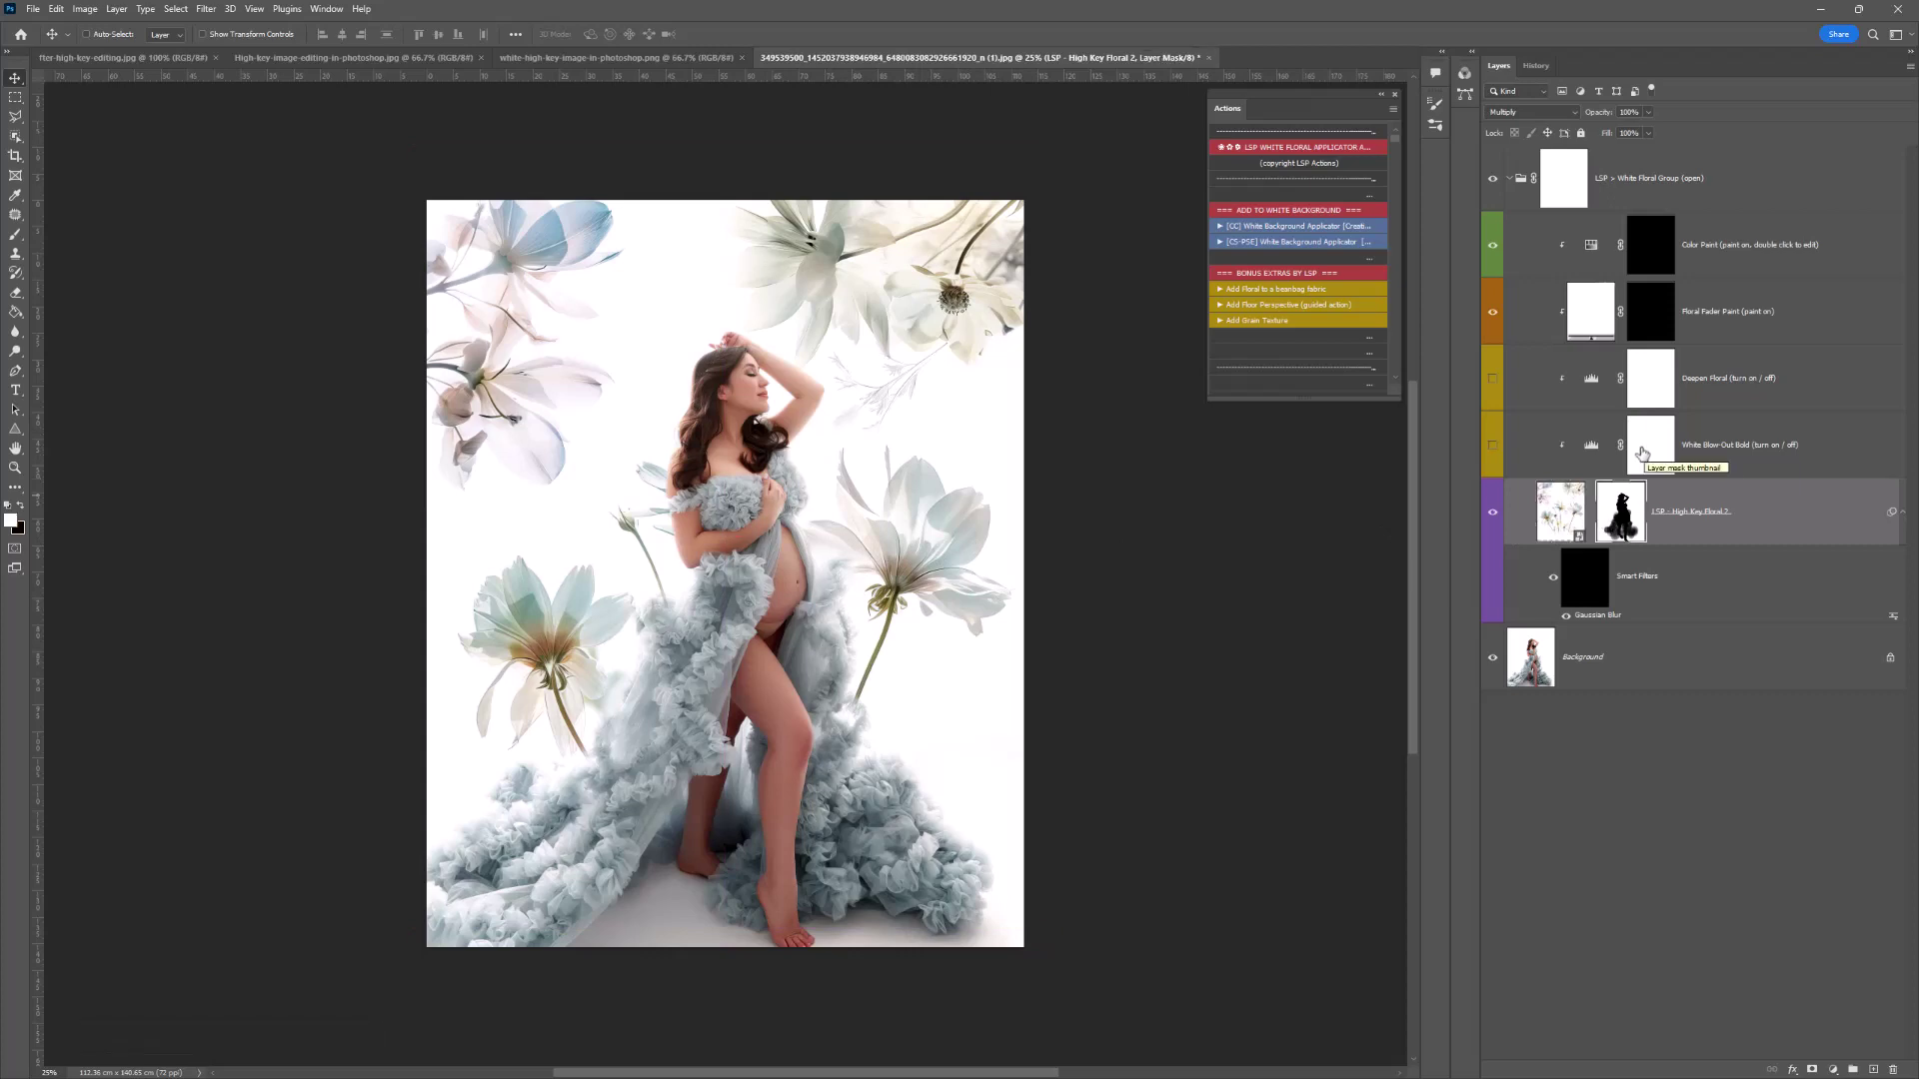
Paint a soft white blow-out over the image on the White Blow-Out Bold mask with a larger brush.
click(1642, 454)
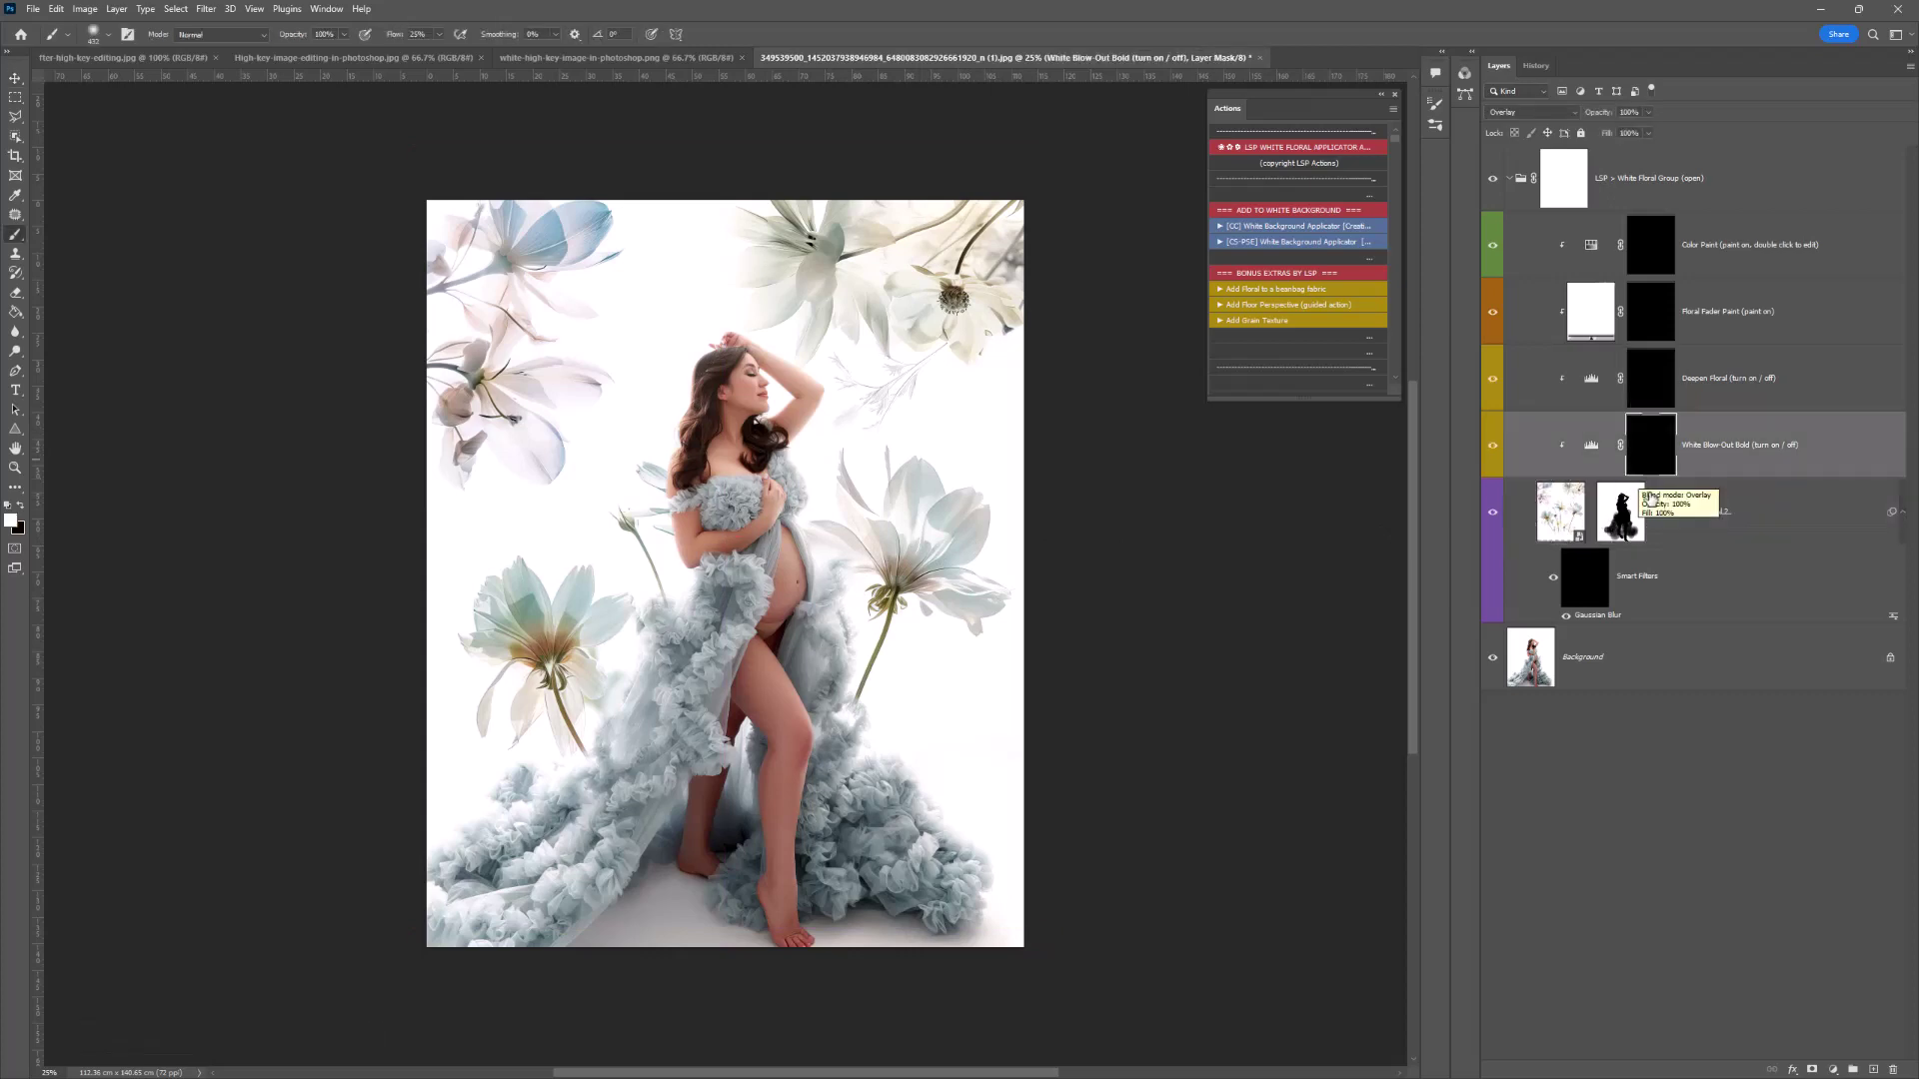
click(1650, 385)
click(1650, 315)
click(1650, 265)
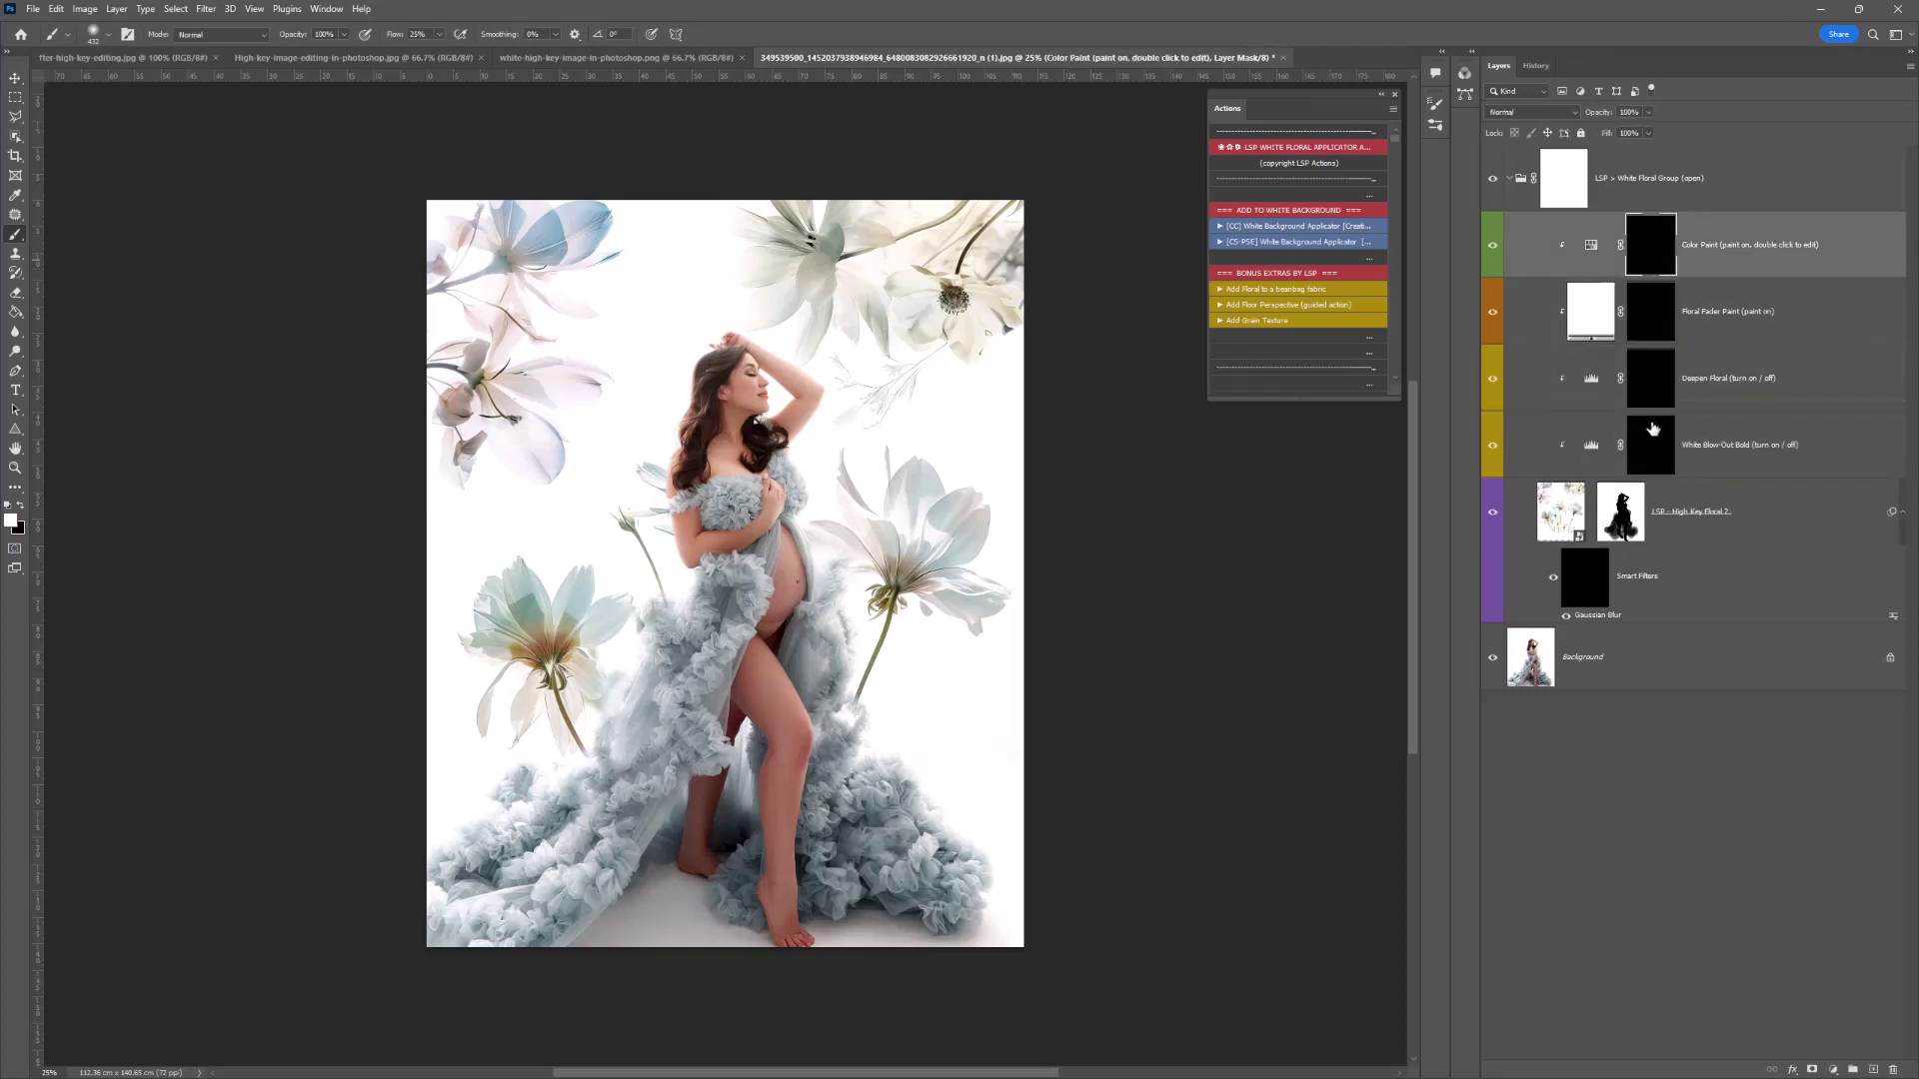
click(1652, 430)
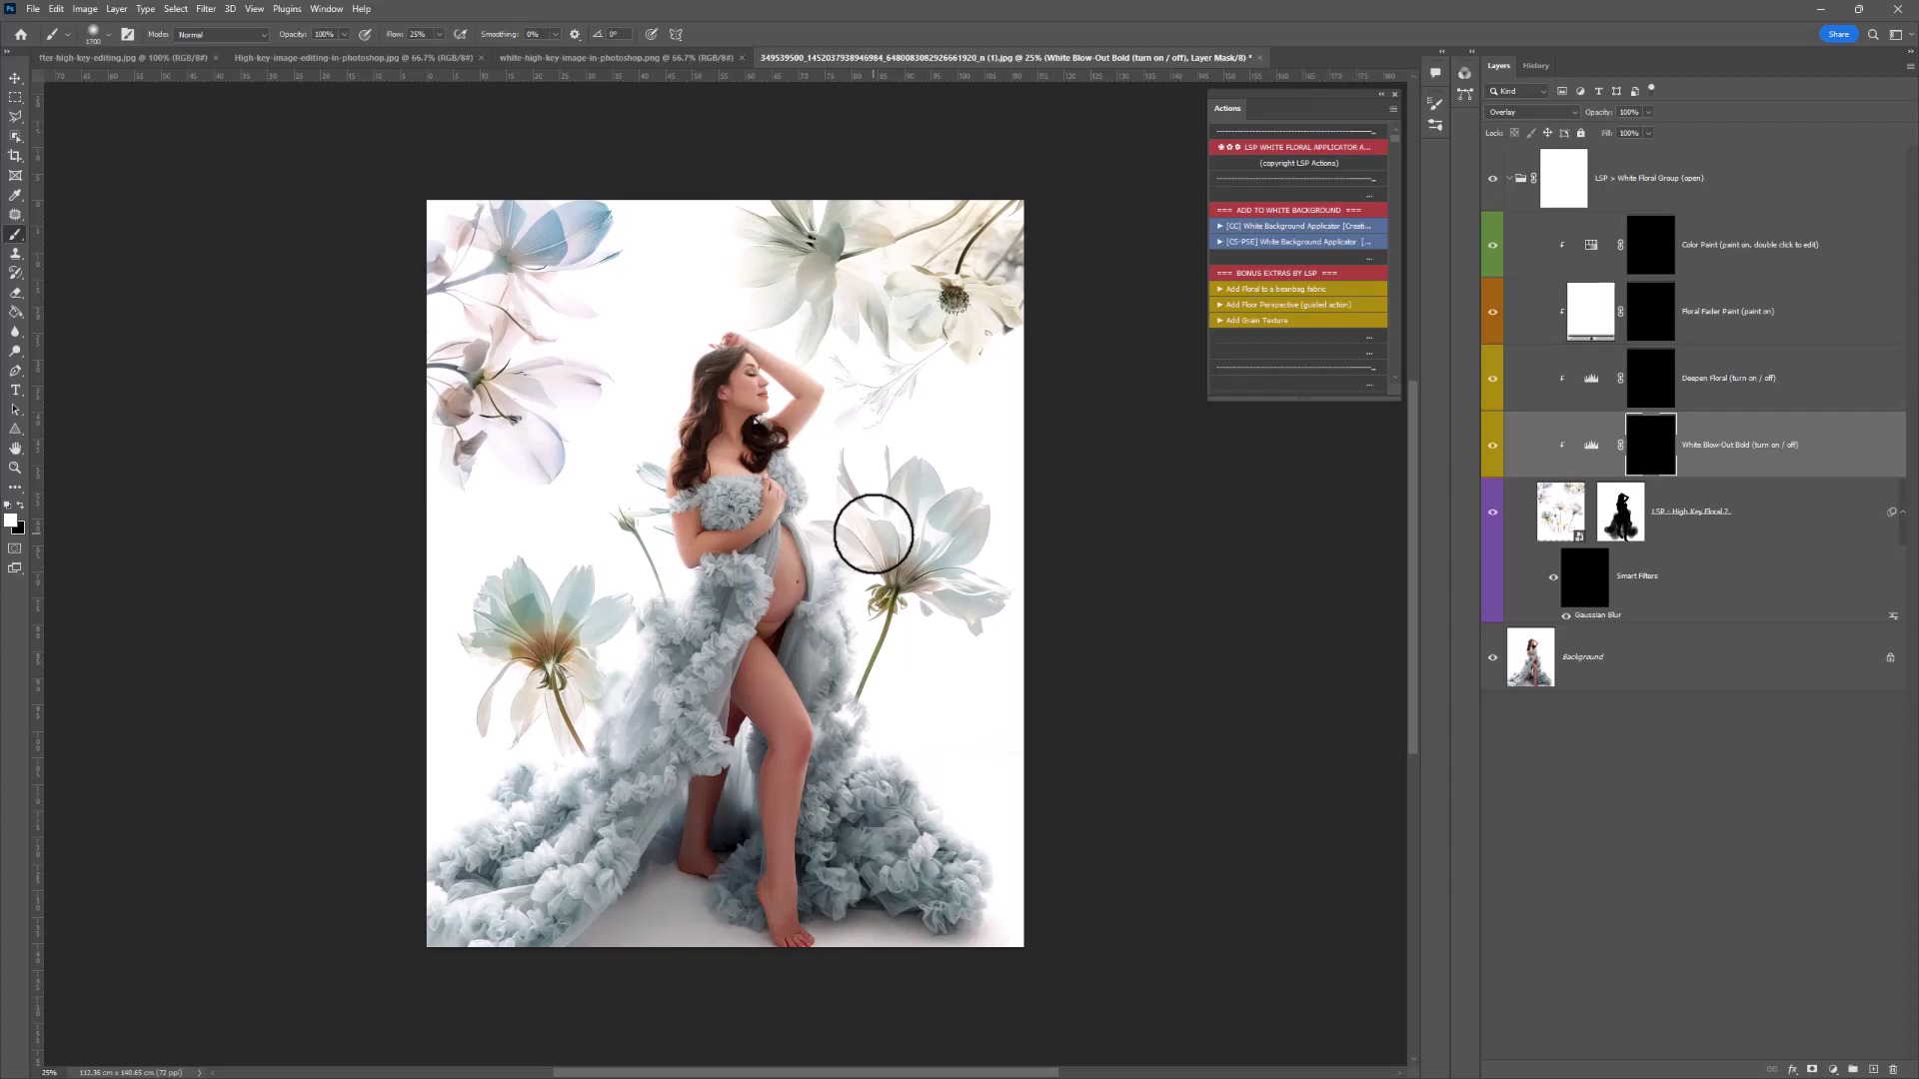
key(])
key(])
key(])
key(])
key(])
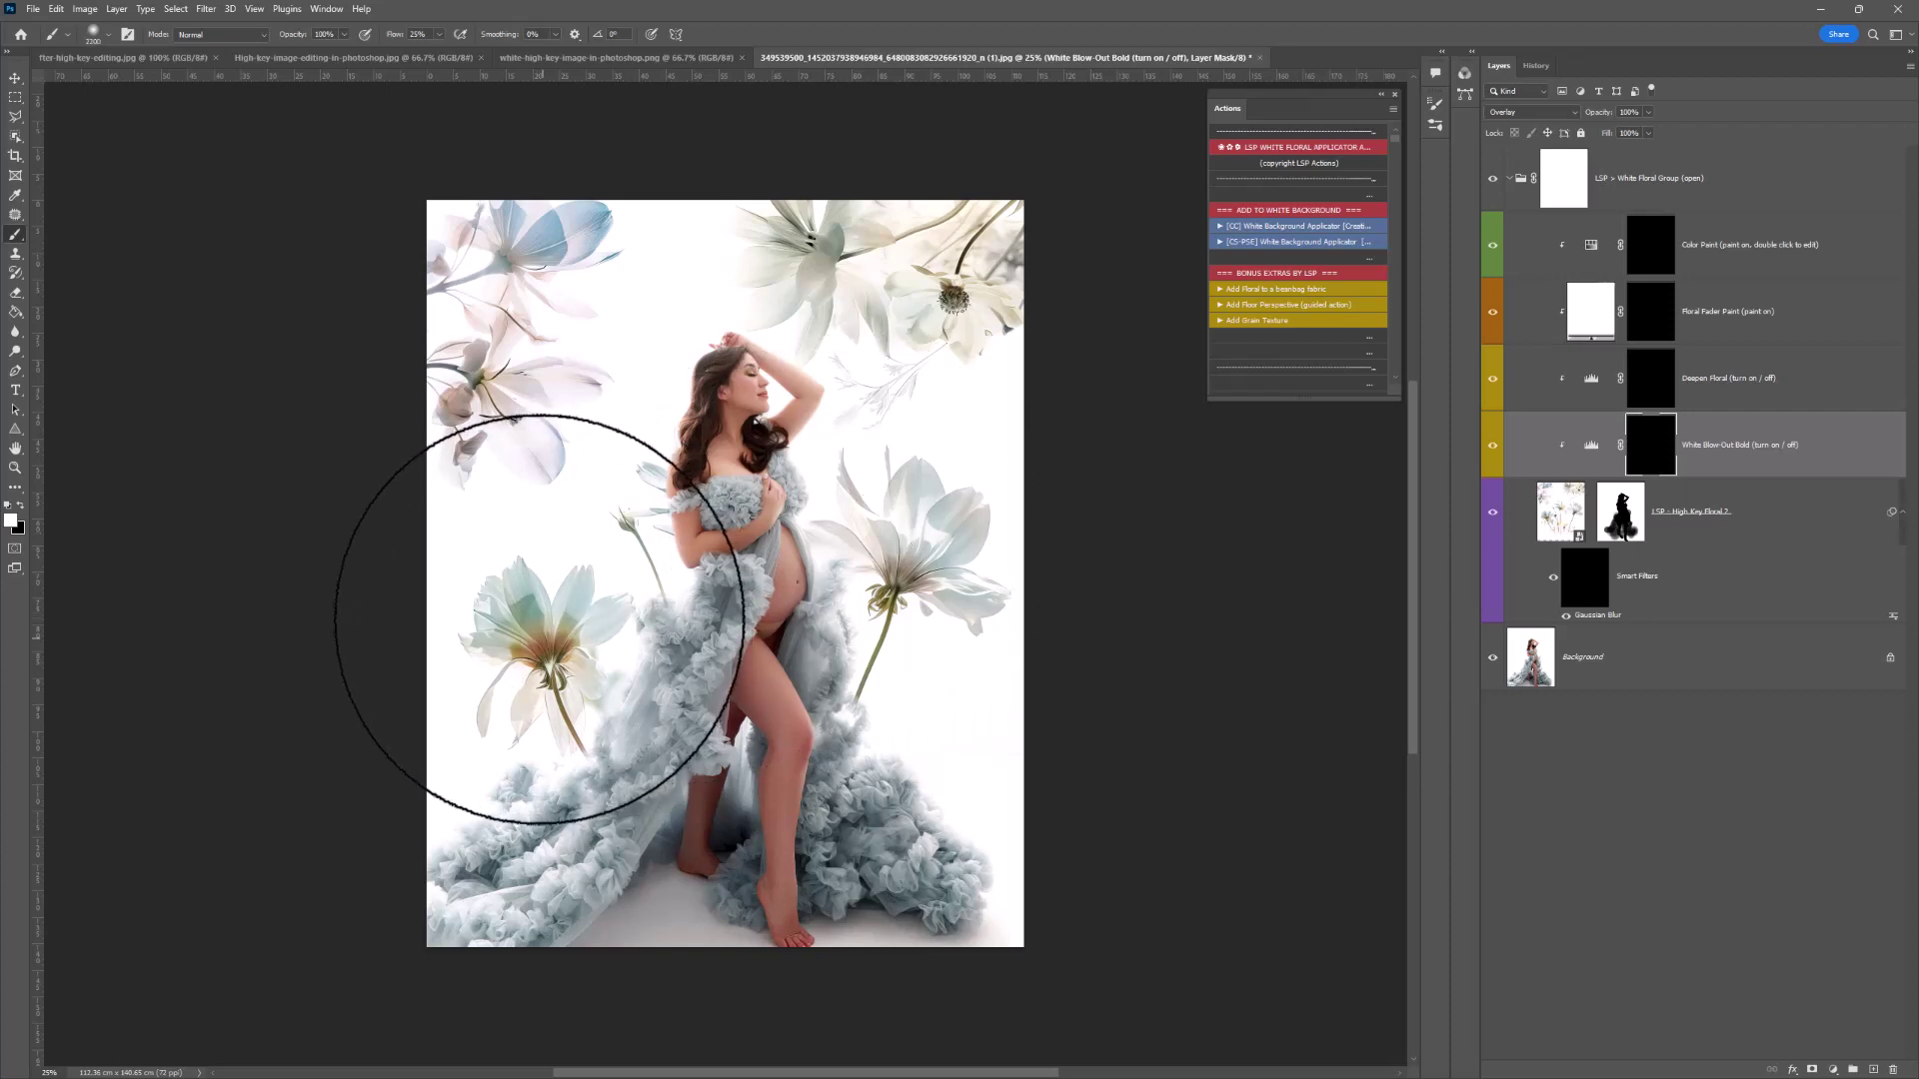
drag(549, 603, 497, 604)
mouse_move(944, 562)
mouse_down()
mouse_move(909, 266)
mouse_move(441, 309)
mouse_move(663, 480)
mouse_move(657, 598)
mouse_move(861, 752)
mouse_up()
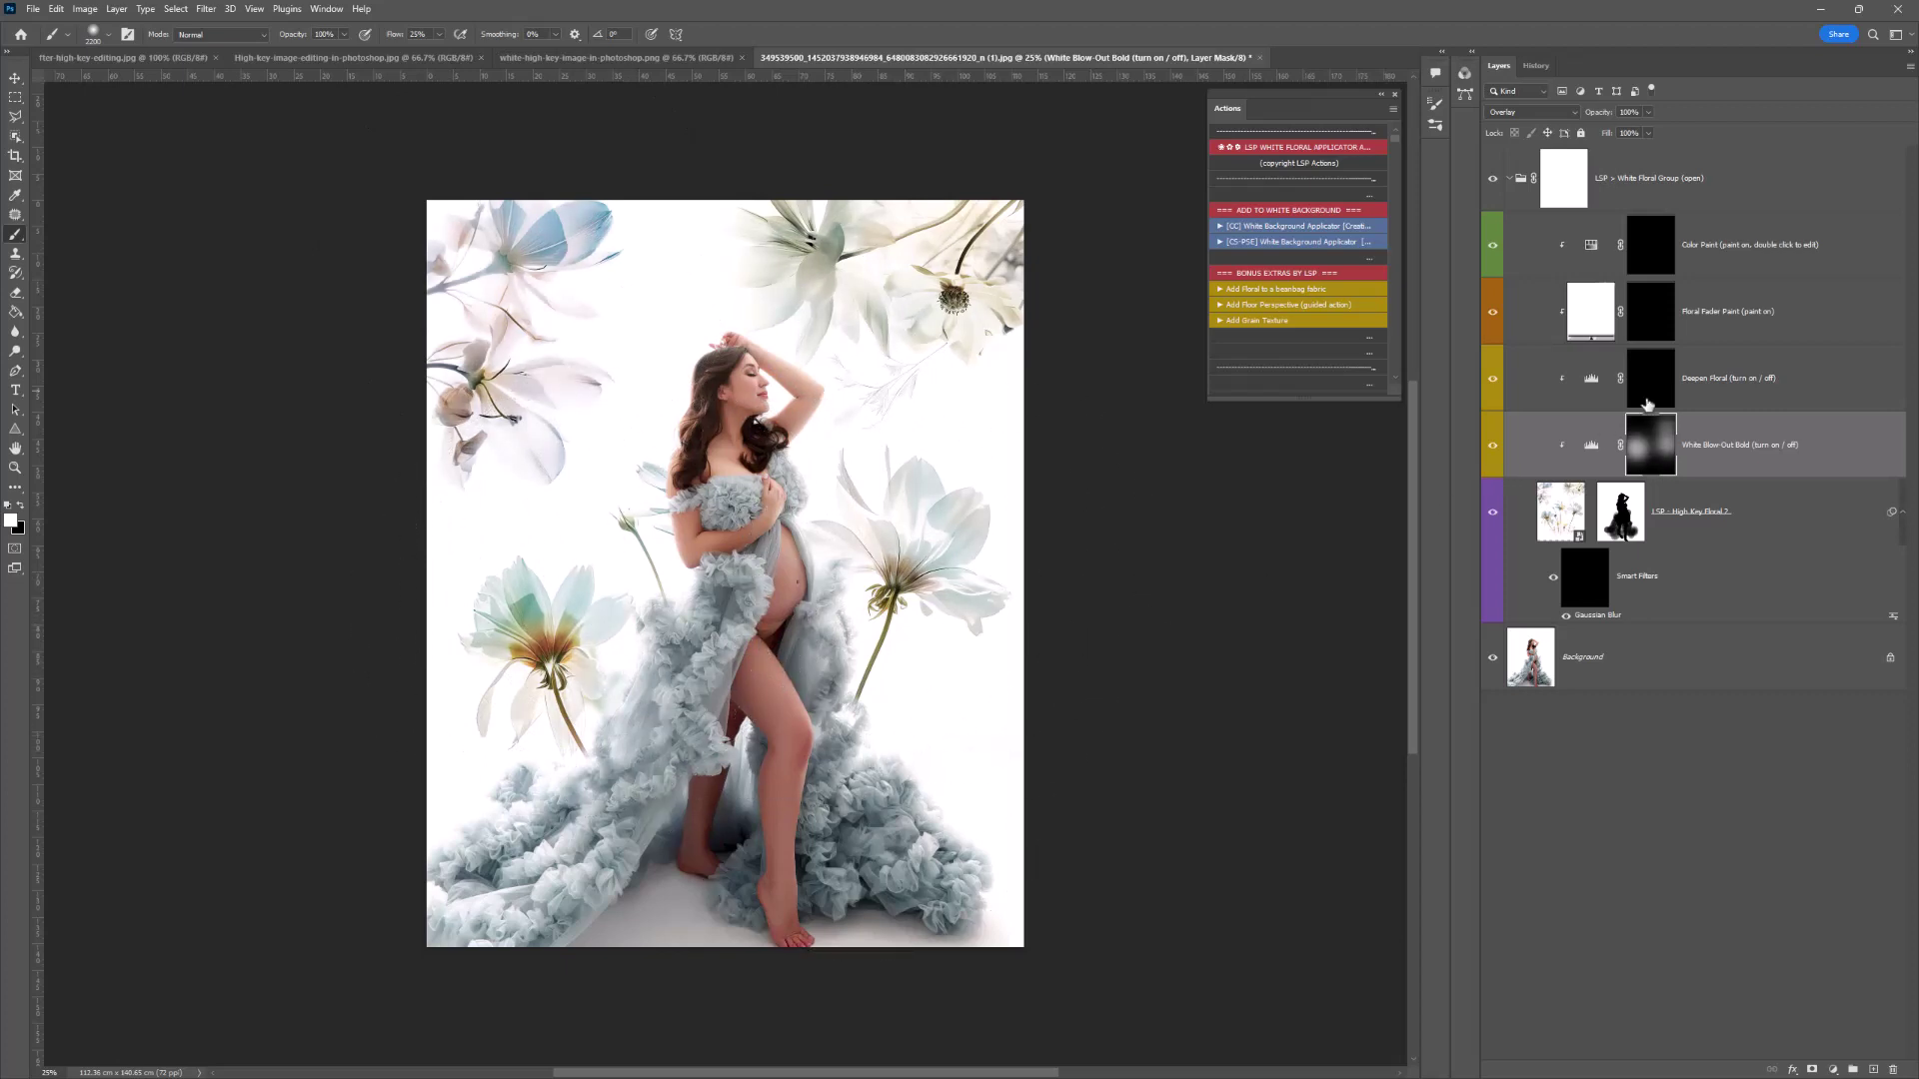
Paint the Deepen Floral mask to deepen the upper-right and middle flowers.
click(1649, 386)
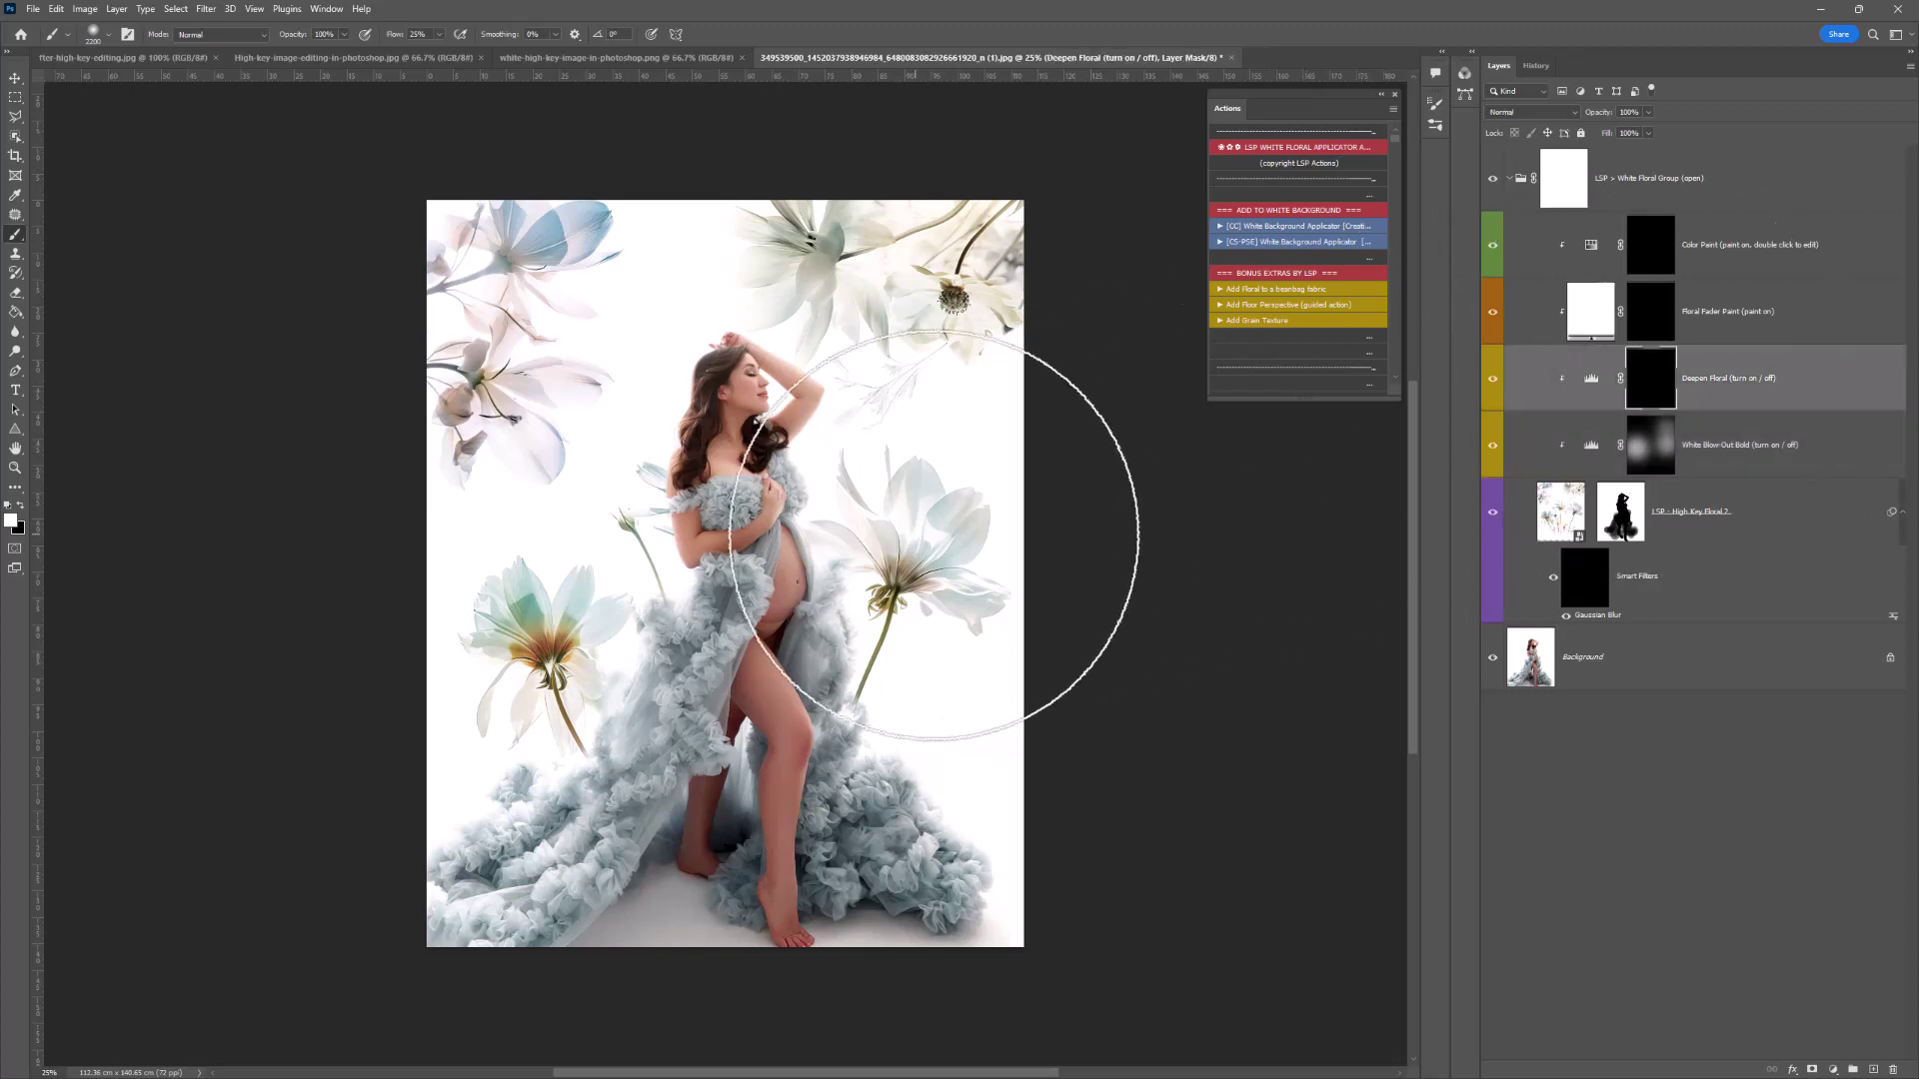
drag(918, 545, 914, 320)
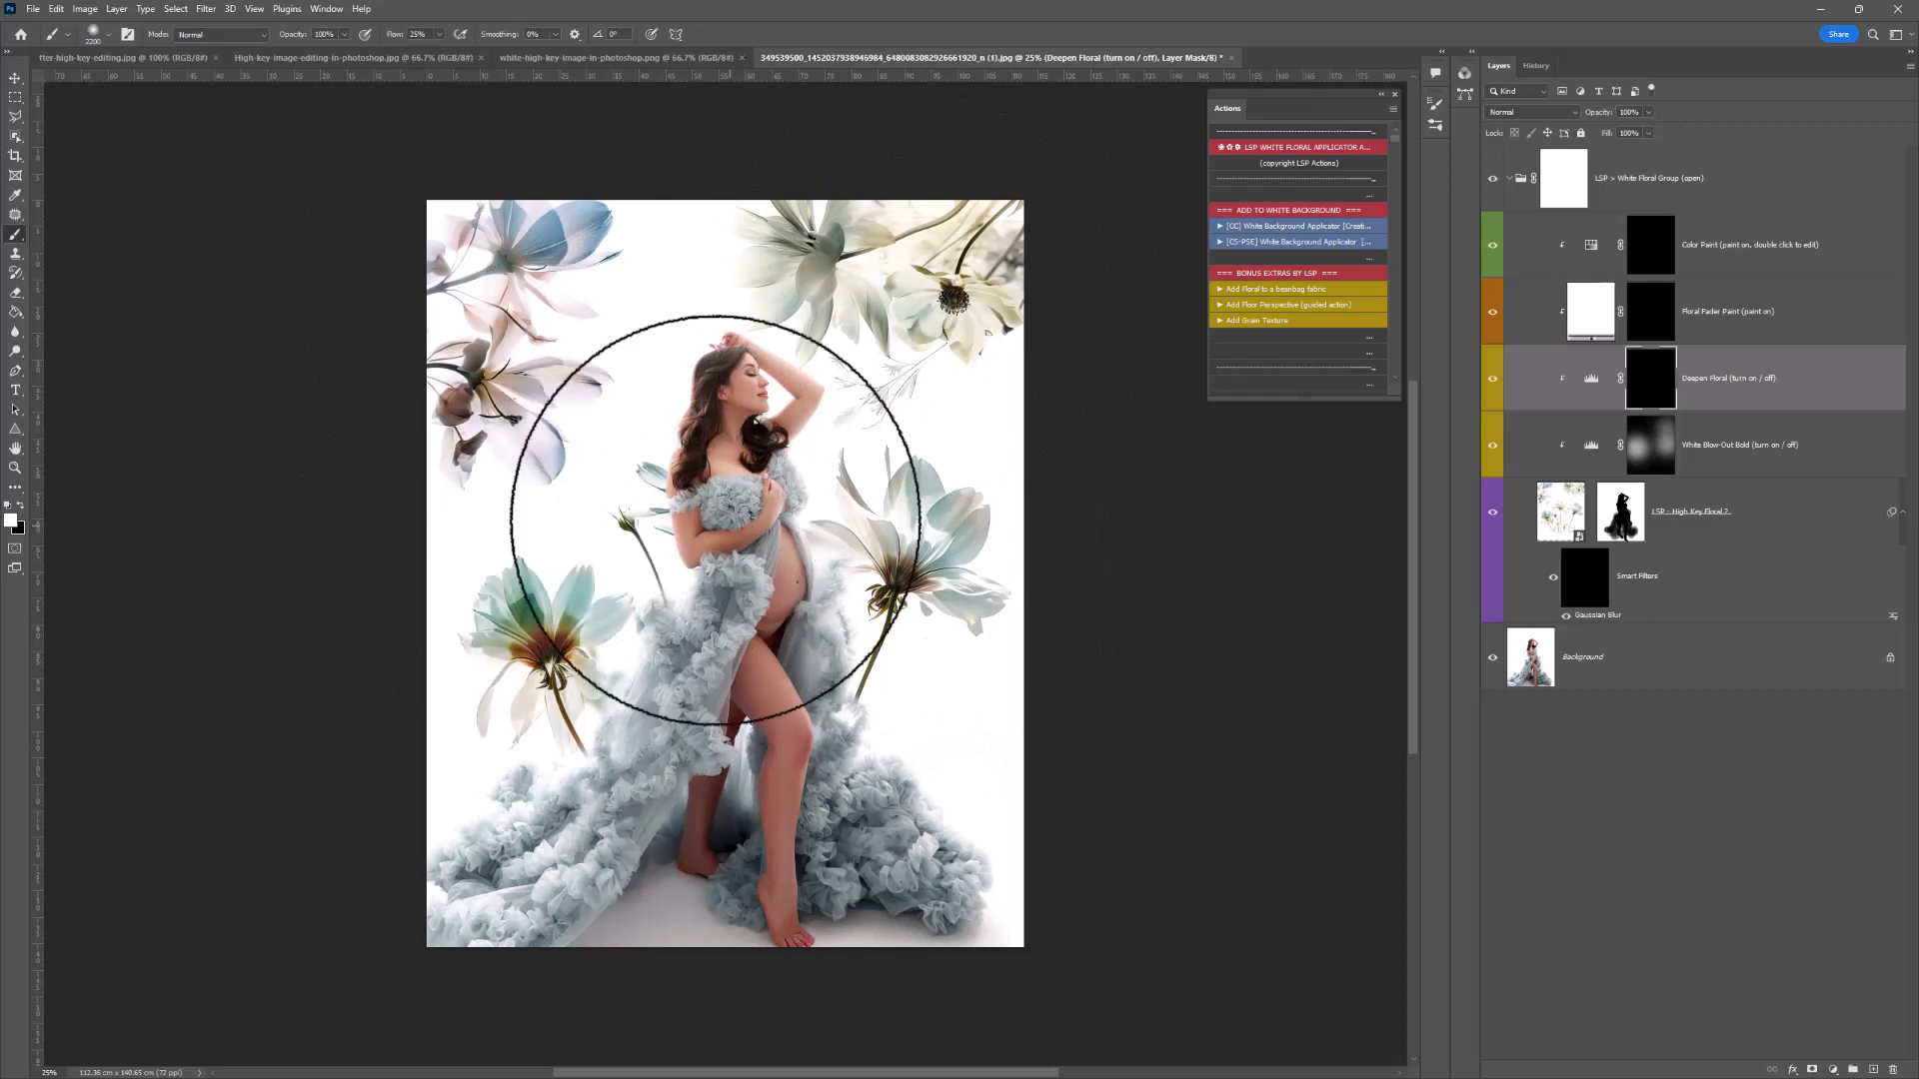
mouse_move(919, 582)
mouse_down()
mouse_move(664, 440)
mouse_move(591, 424)
mouse_move(656, 519)
mouse_move(922, 468)
mouse_up()
Try fading the top flowers on the Floral Fader Paint mask, then undo to keep them full strength.
click(1649, 330)
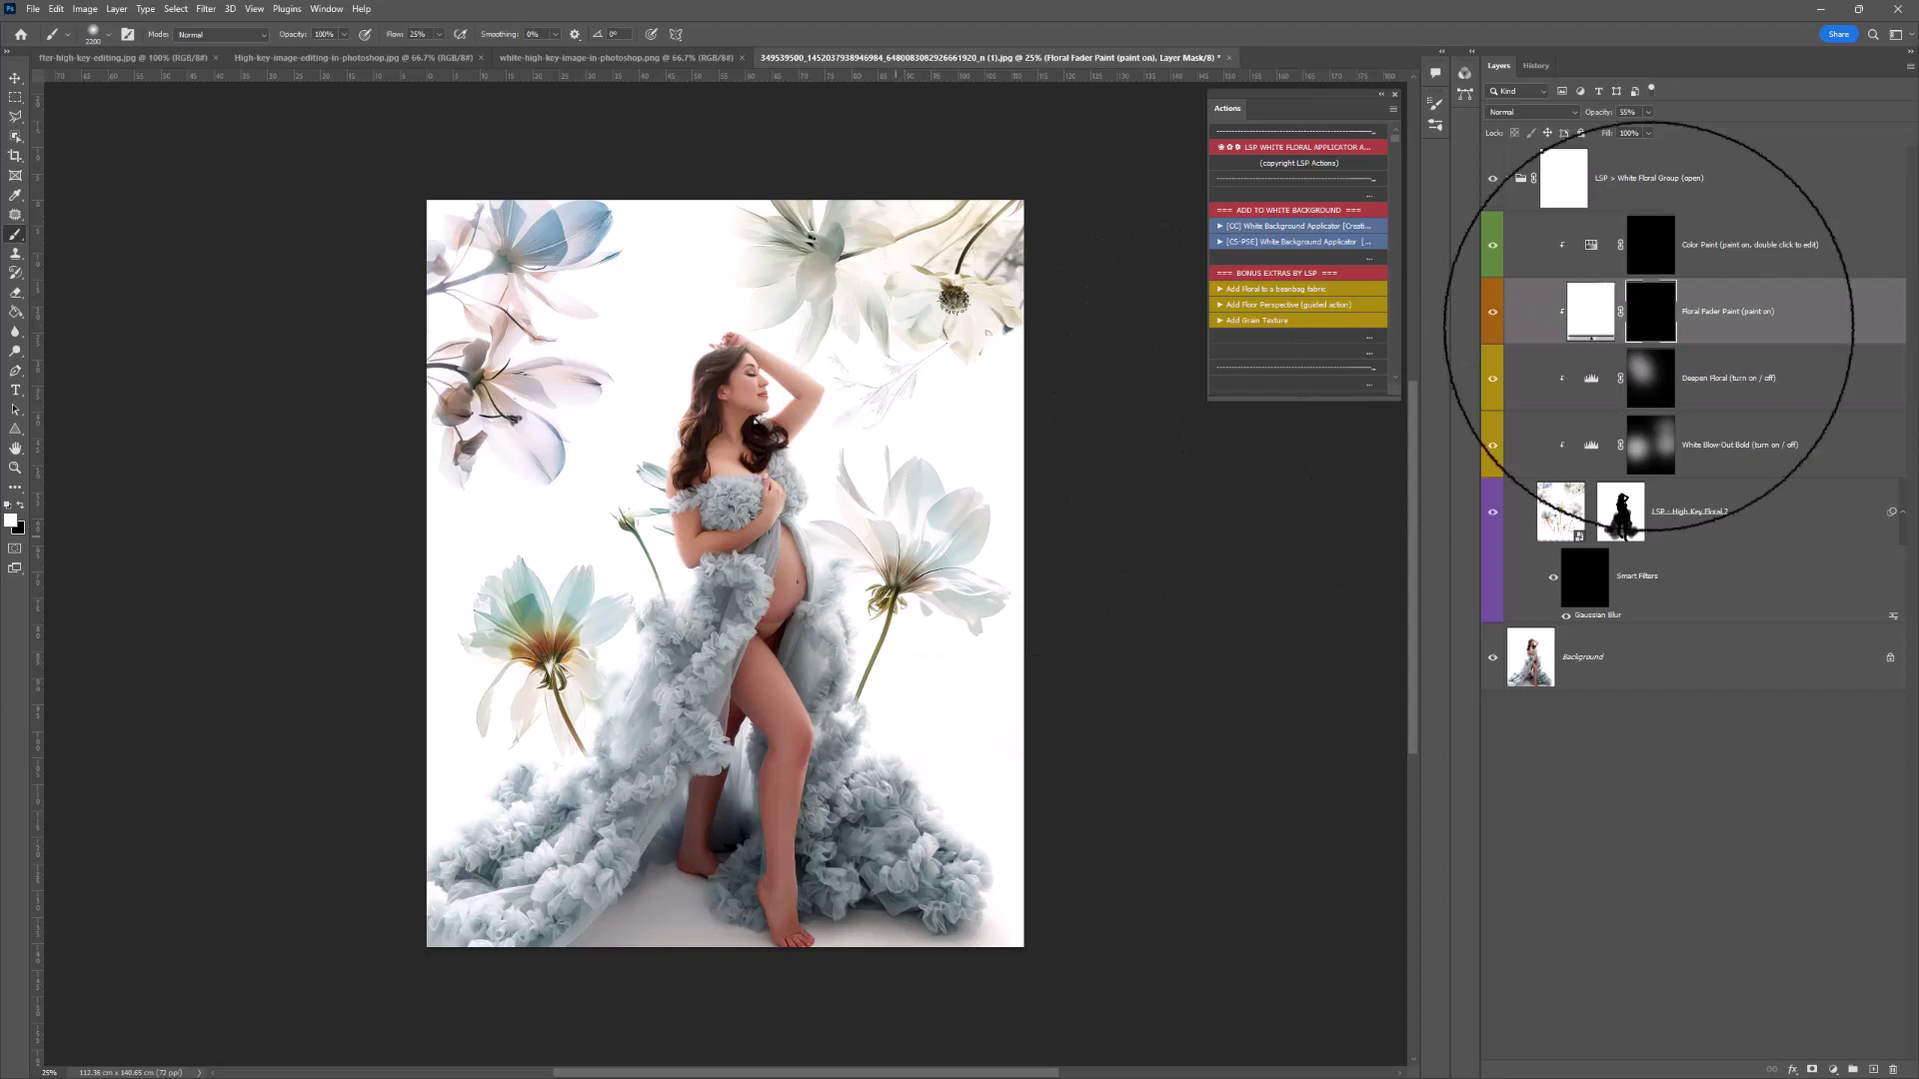
mouse_move(840, 334)
mouse_down()
mouse_move(838, 273)
mouse_move(499, 275)
mouse_move(555, 264)
mouse_move(541, 481)
mouse_move(560, 680)
mouse_move(542, 715)
mouse_move(586, 586)
mouse_move(947, 578)
mouse_move(556, 642)
mouse_up()
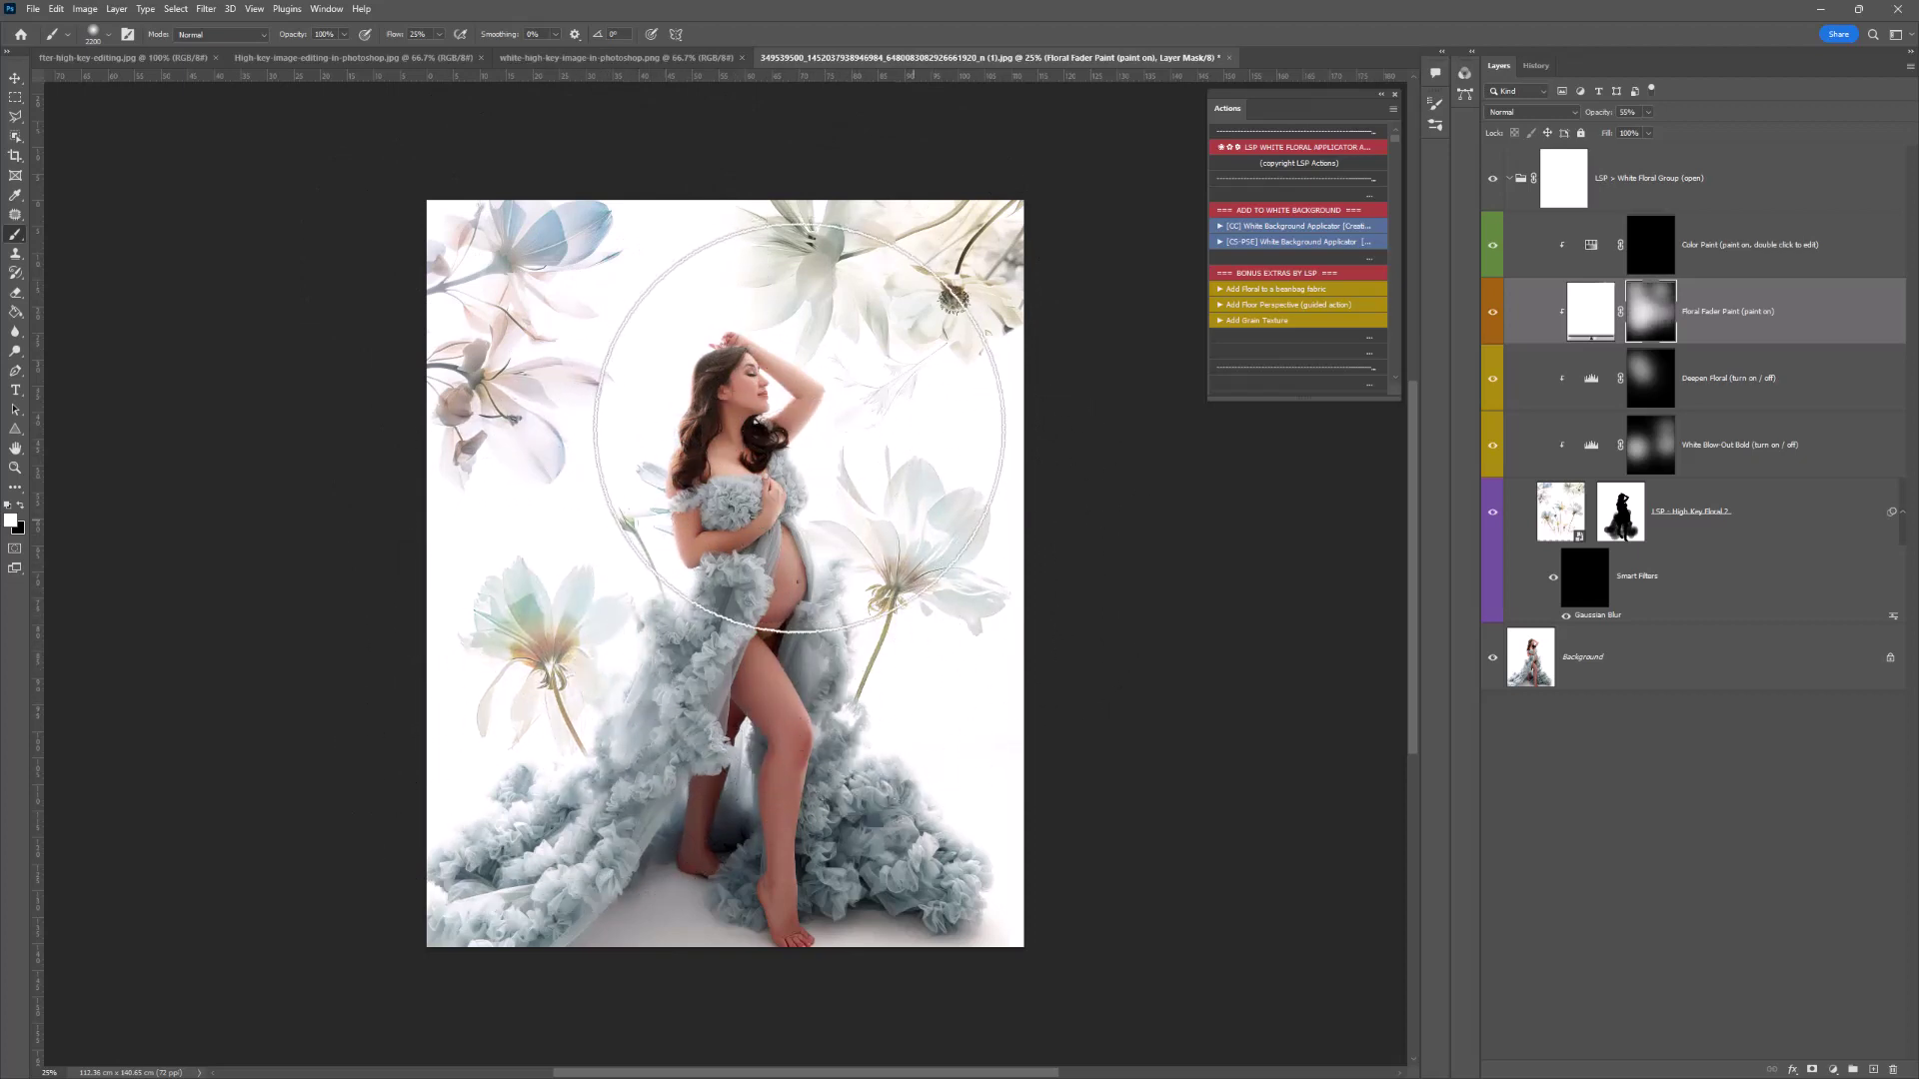
key(ctrl+z)
key(ctrl+z)
key(ctrl+z)
key(ctrl+z)
key(ctrl+z)
key(ctrl+z)
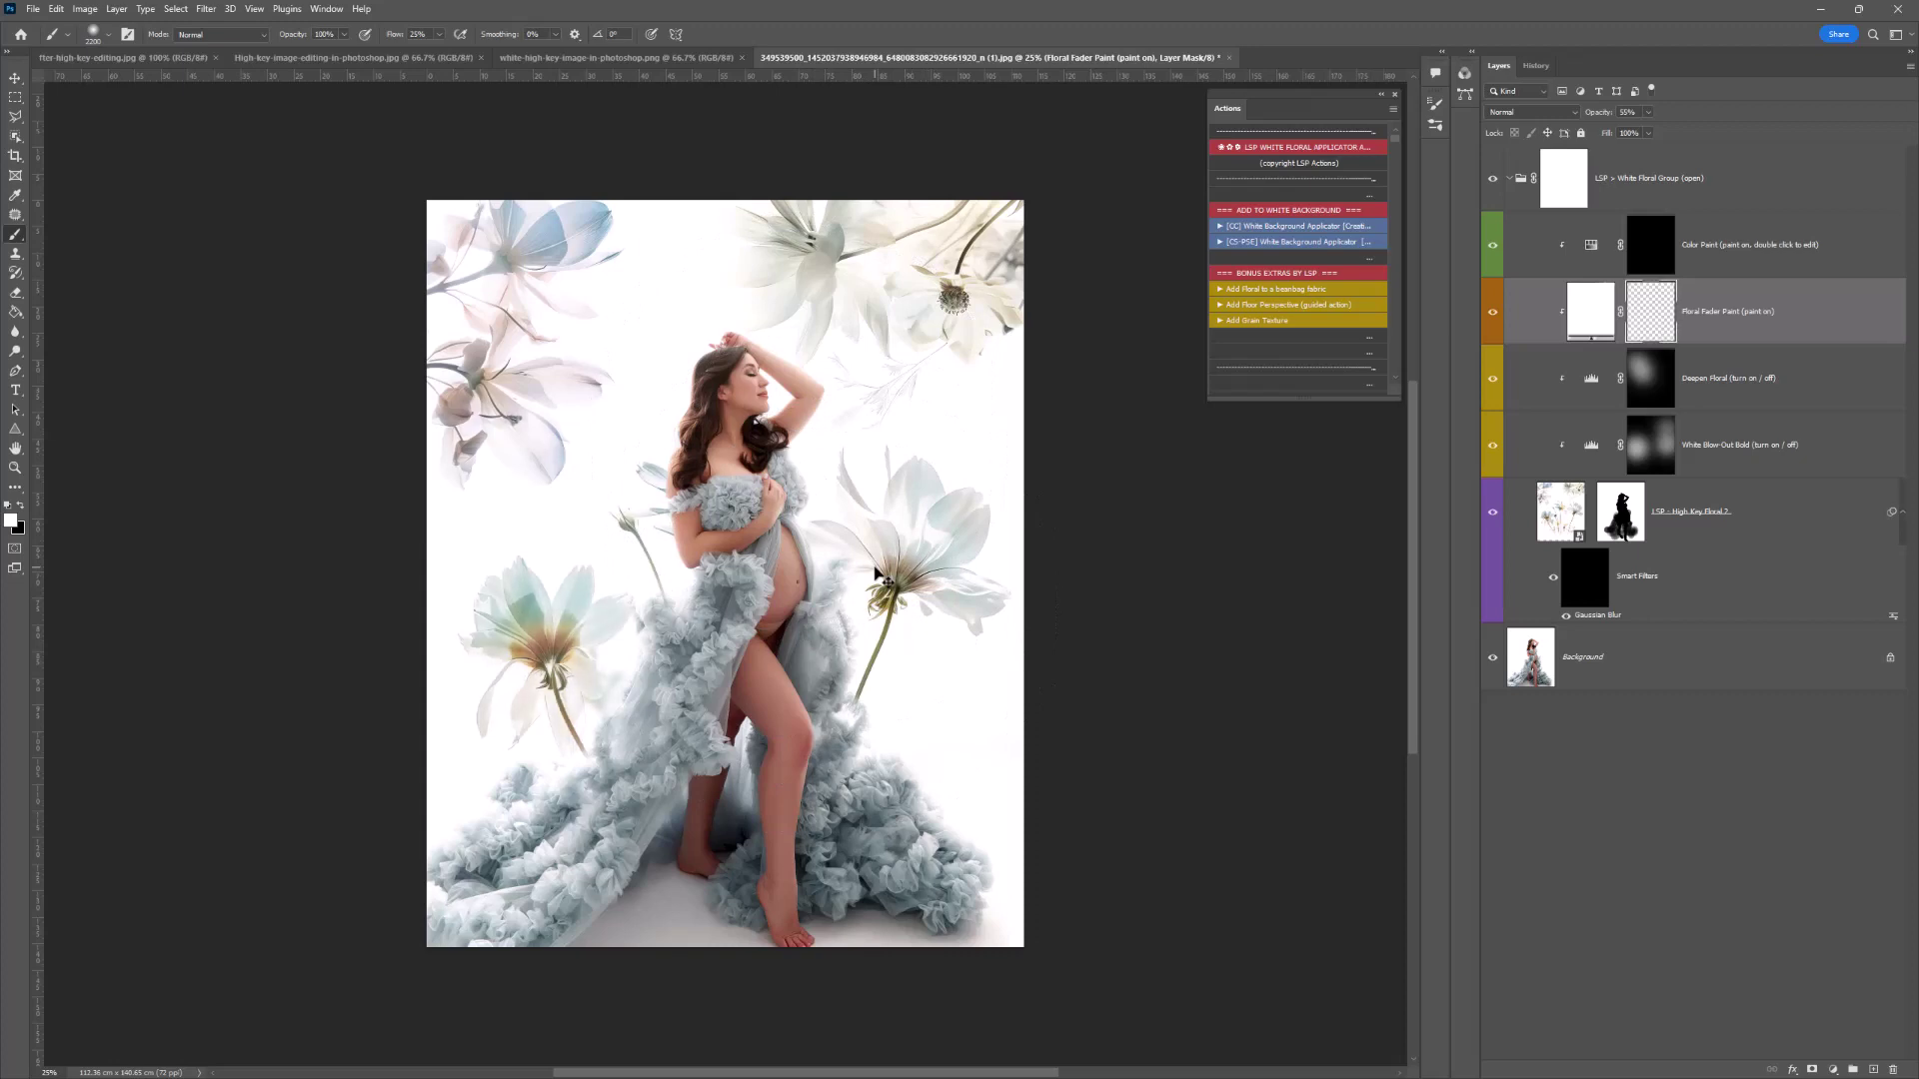
key(ctrl+shift+z)
key(ctrl+z)
click(1648, 254)
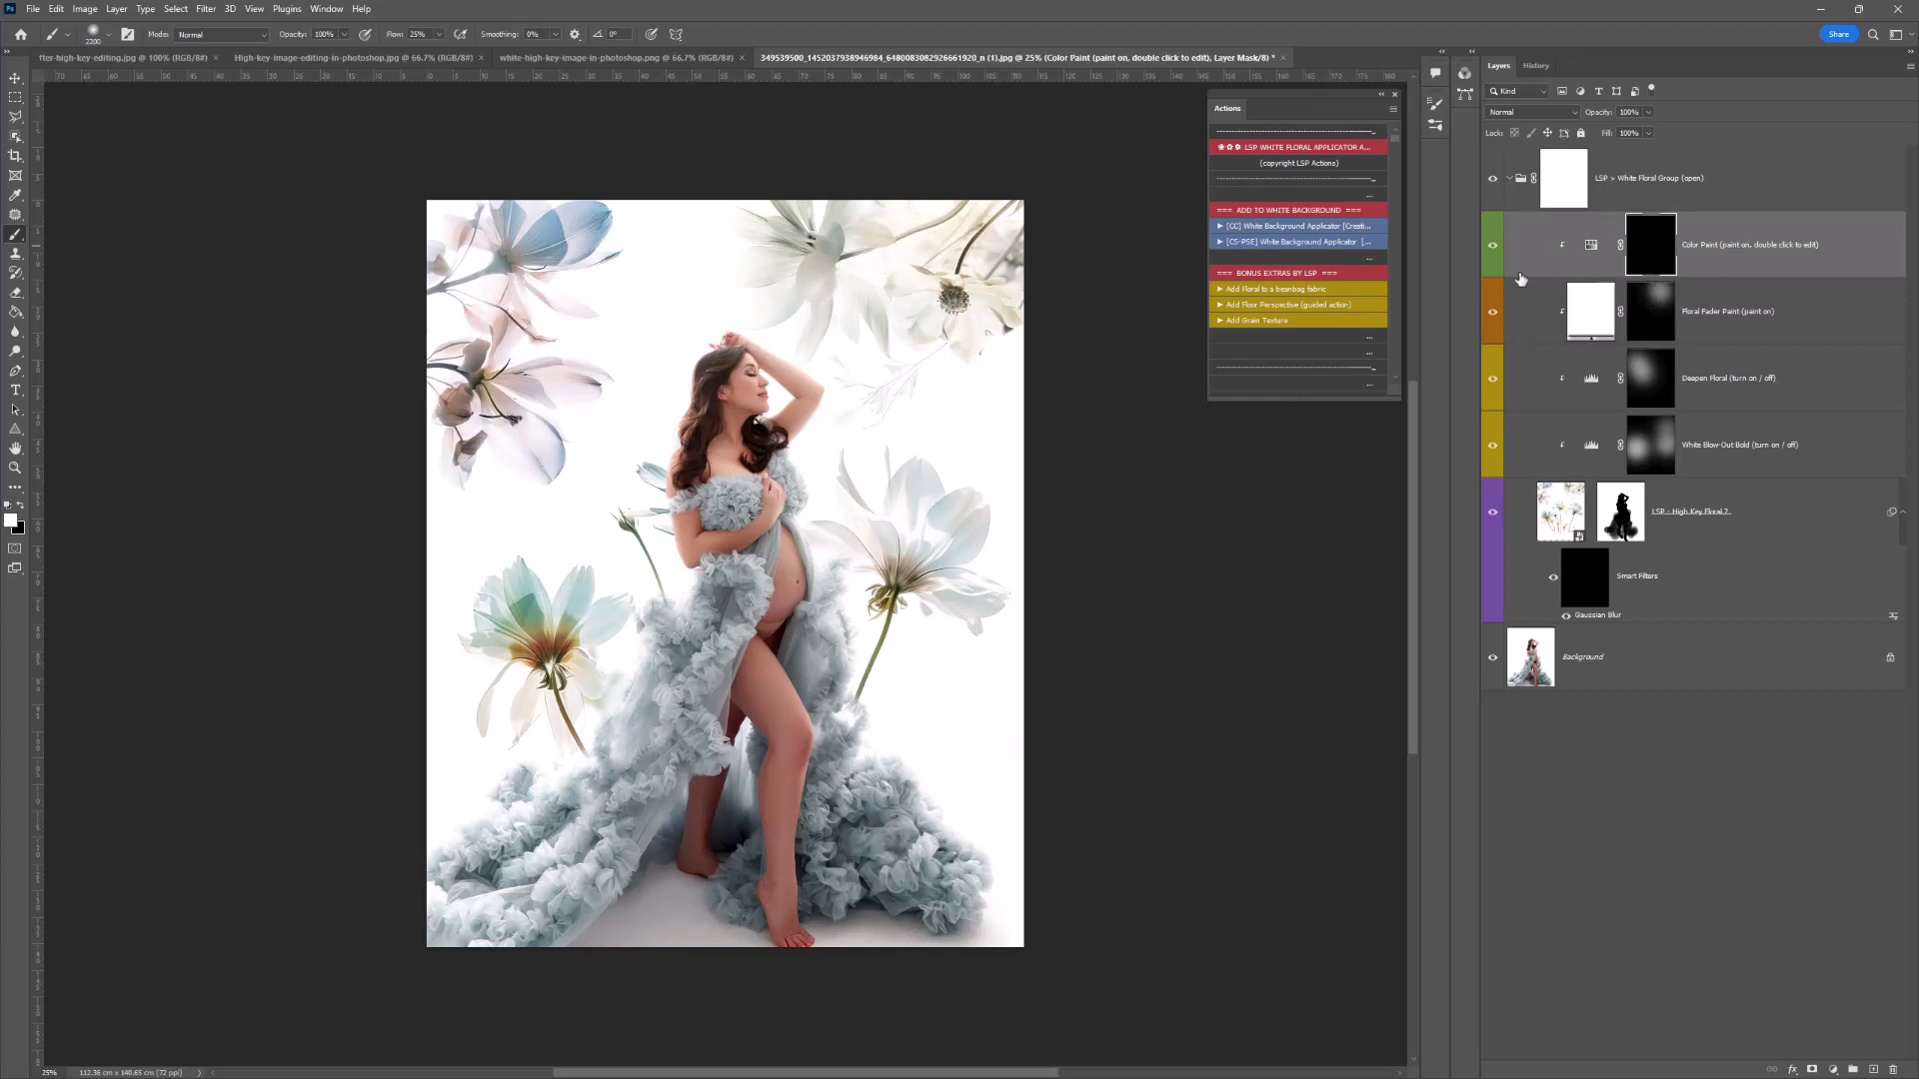
Paint a lavender tint onto the top and centre flowers and shift its hue toward purple.
mouse_move(938, 244)
mouse_down()
mouse_move(825, 222)
mouse_move(597, 234)
mouse_move(570, 599)
mouse_up()
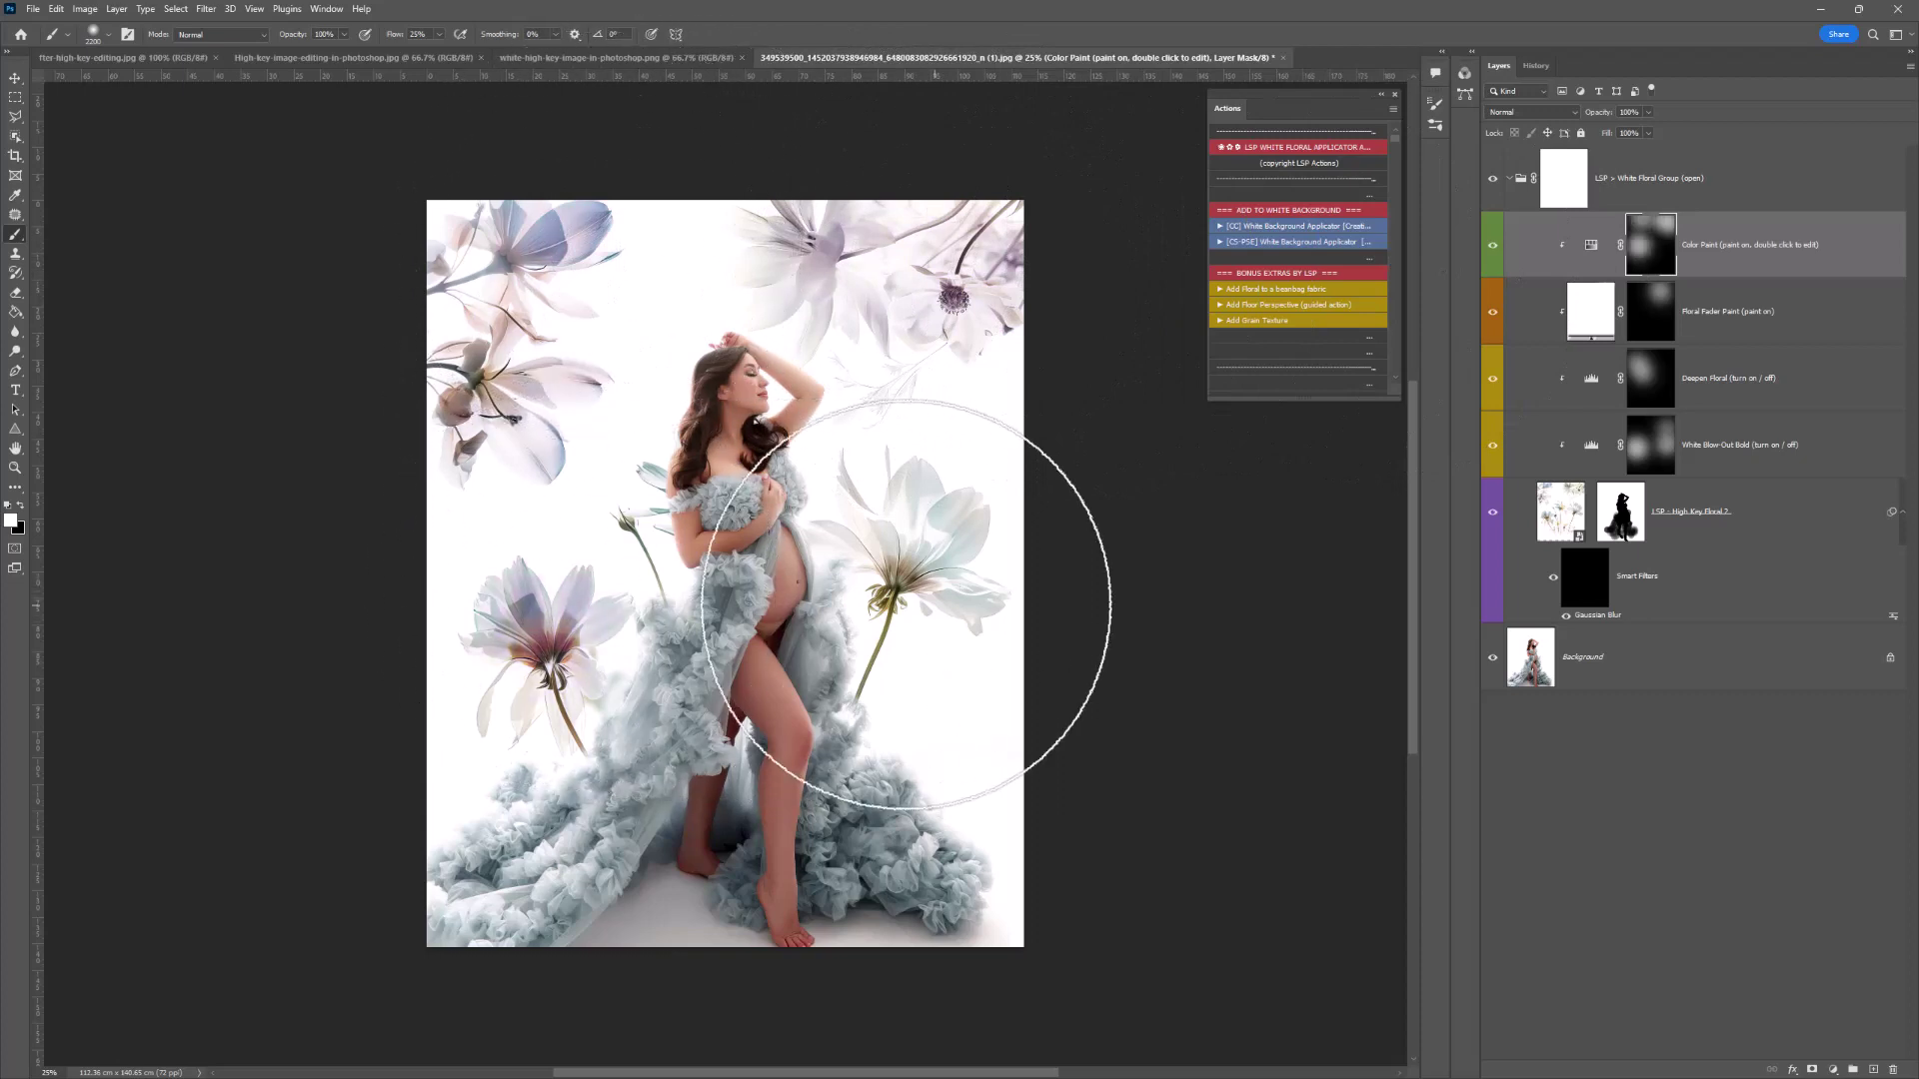
mouse_move(924, 605)
mouse_down()
mouse_move(943, 554)
mouse_move(1007, 577)
mouse_move(910, 573)
mouse_up()
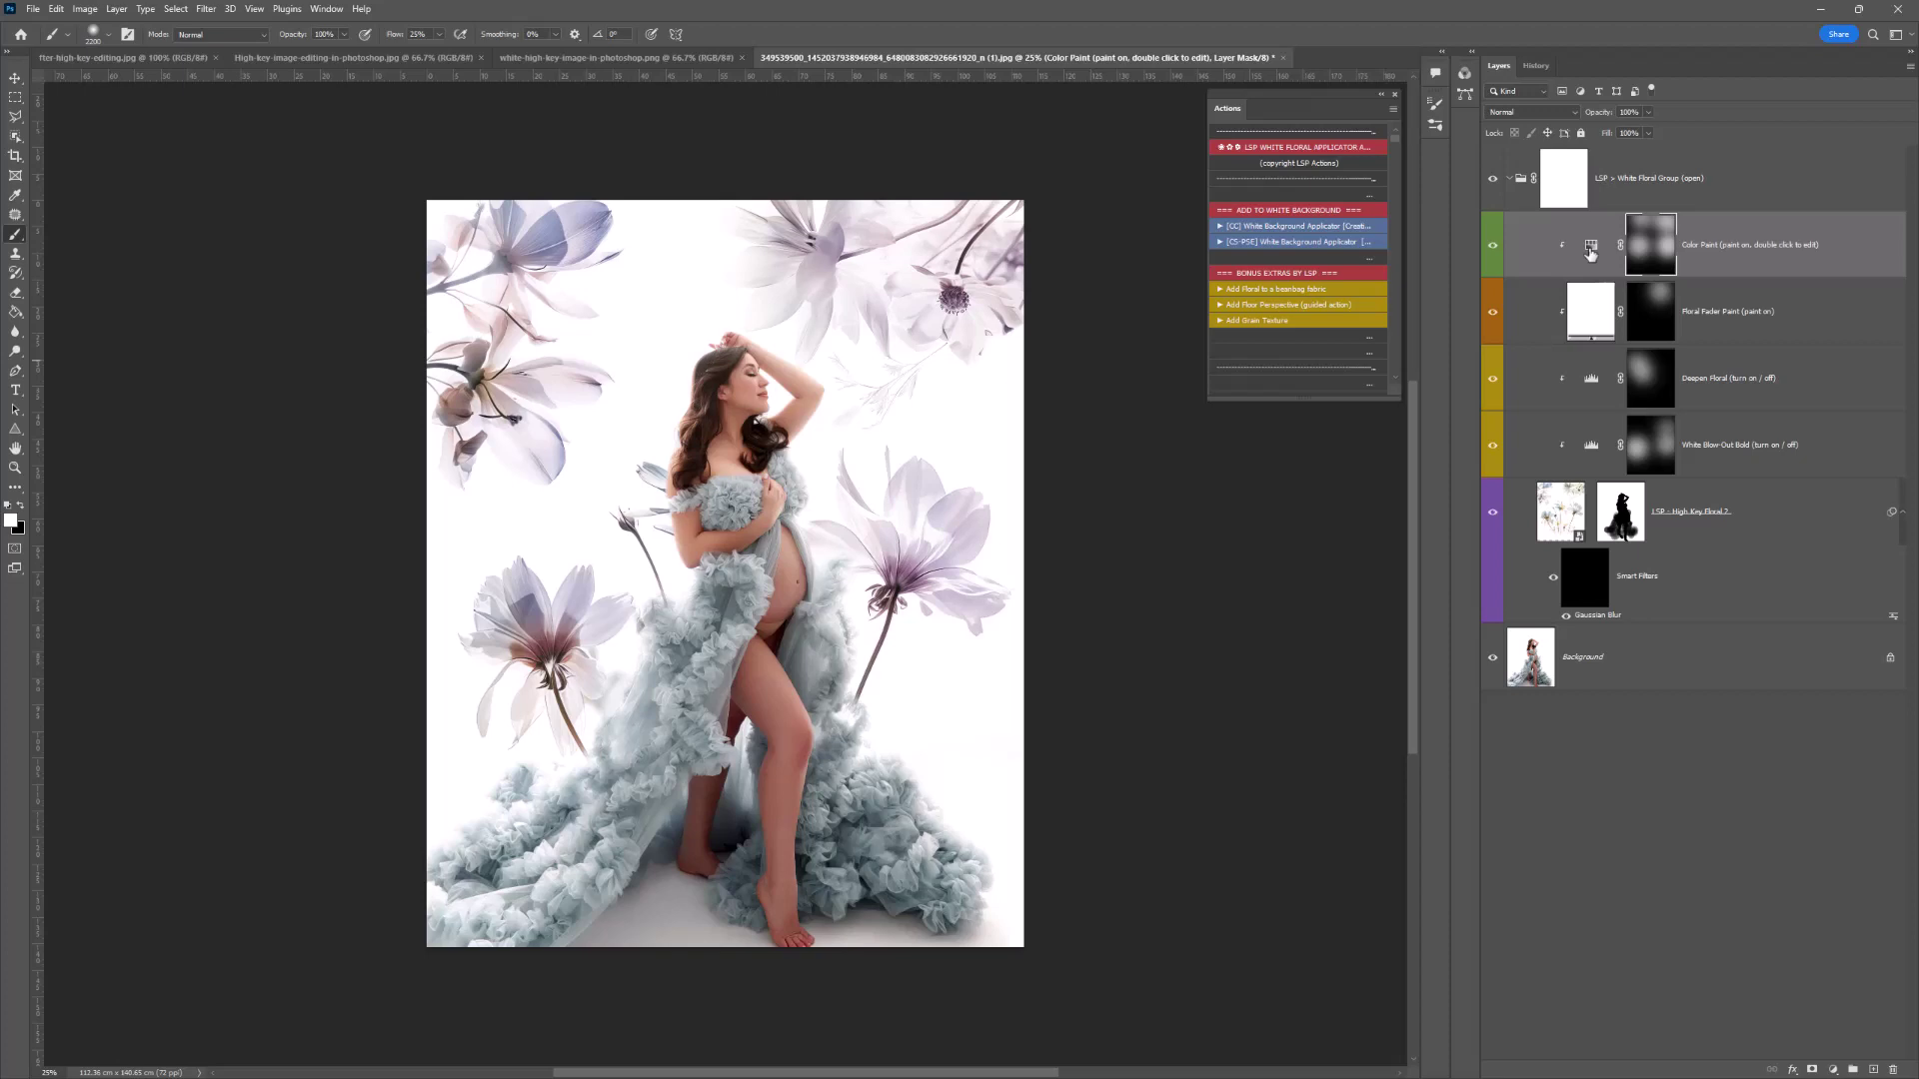
double_click(1590, 249)
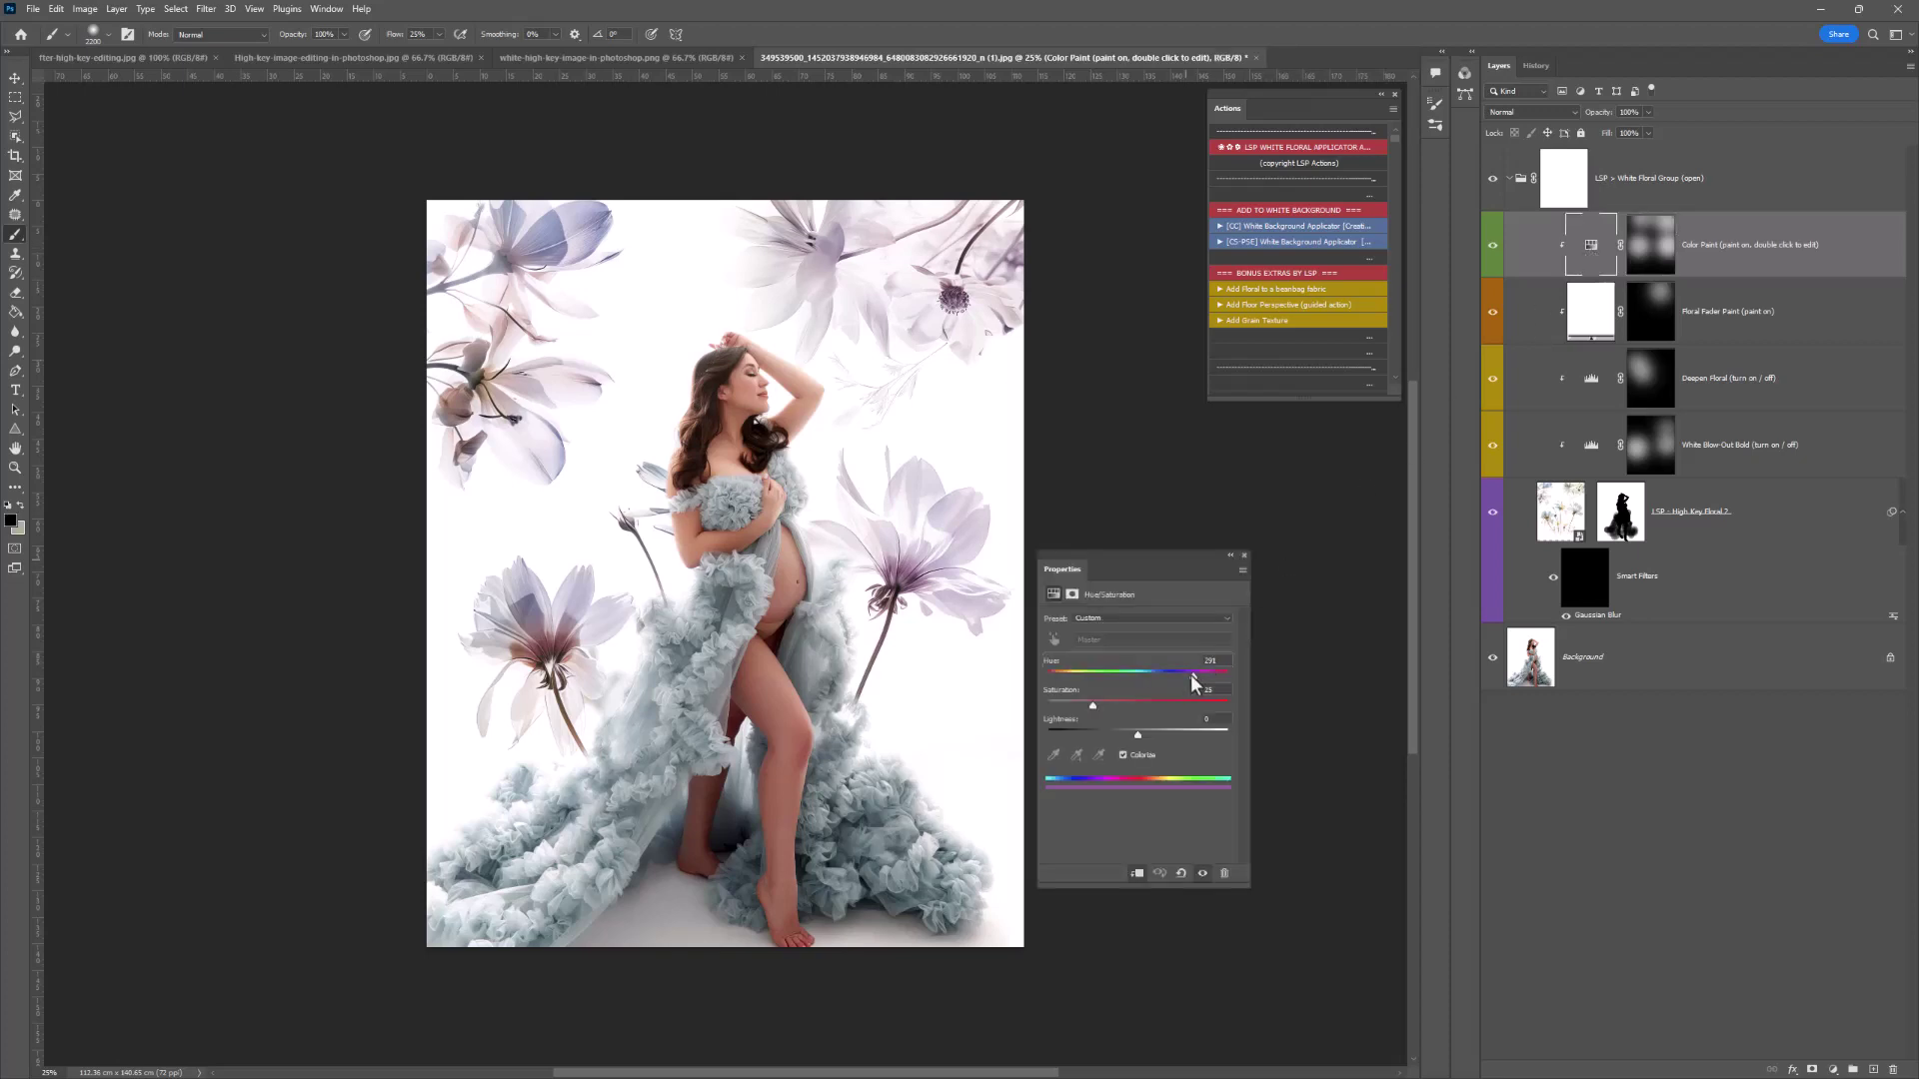
mouse_move(1184, 677)
mouse_down()
mouse_move(1065, 670)
mouse_move(1216, 668)
mouse_move(1146, 712)
mouse_move(1212, 716)
mouse_move(1140, 727)
mouse_move(1175, 710)
mouse_up()
Limit the purple tint to the right-hand flower with a 163 px brush, then hide the tint layer.
click(1644, 262)
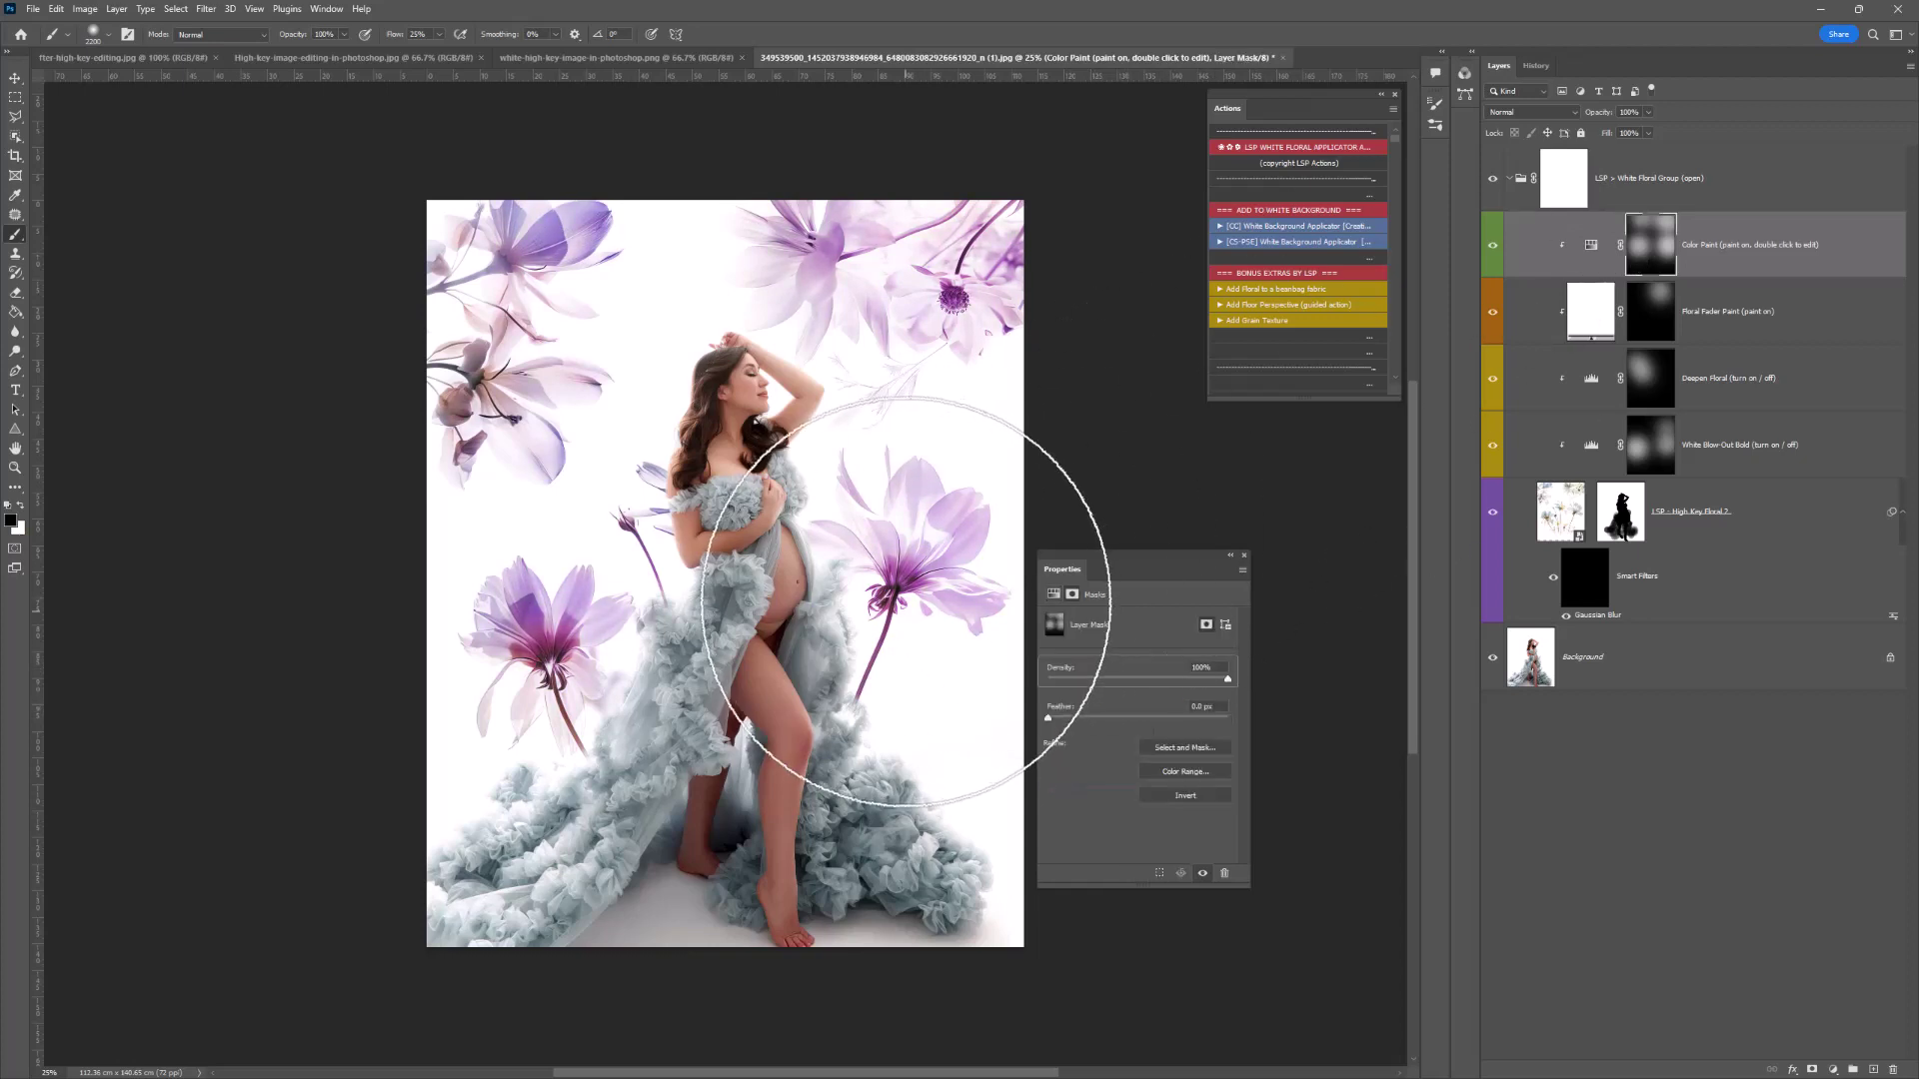
mouse_move(899, 643)
mouse_down()
mouse_move(952, 266)
mouse_move(806, 419)
mouse_move(639, 340)
mouse_up()
key(x)
right_click(717, 432)
drag(841, 451, 831, 451)
click(606, 488)
mouse_move(936, 556)
mouse_down()
mouse_move(963, 508)
mouse_move(967, 547)
mouse_move(924, 559)
mouse_move(956, 605)
mouse_move(994, 594)
mouse_move(955, 581)
mouse_move(1010, 598)
mouse_move(1010, 581)
mouse_move(991, 602)
mouse_move(973, 567)
mouse_up()
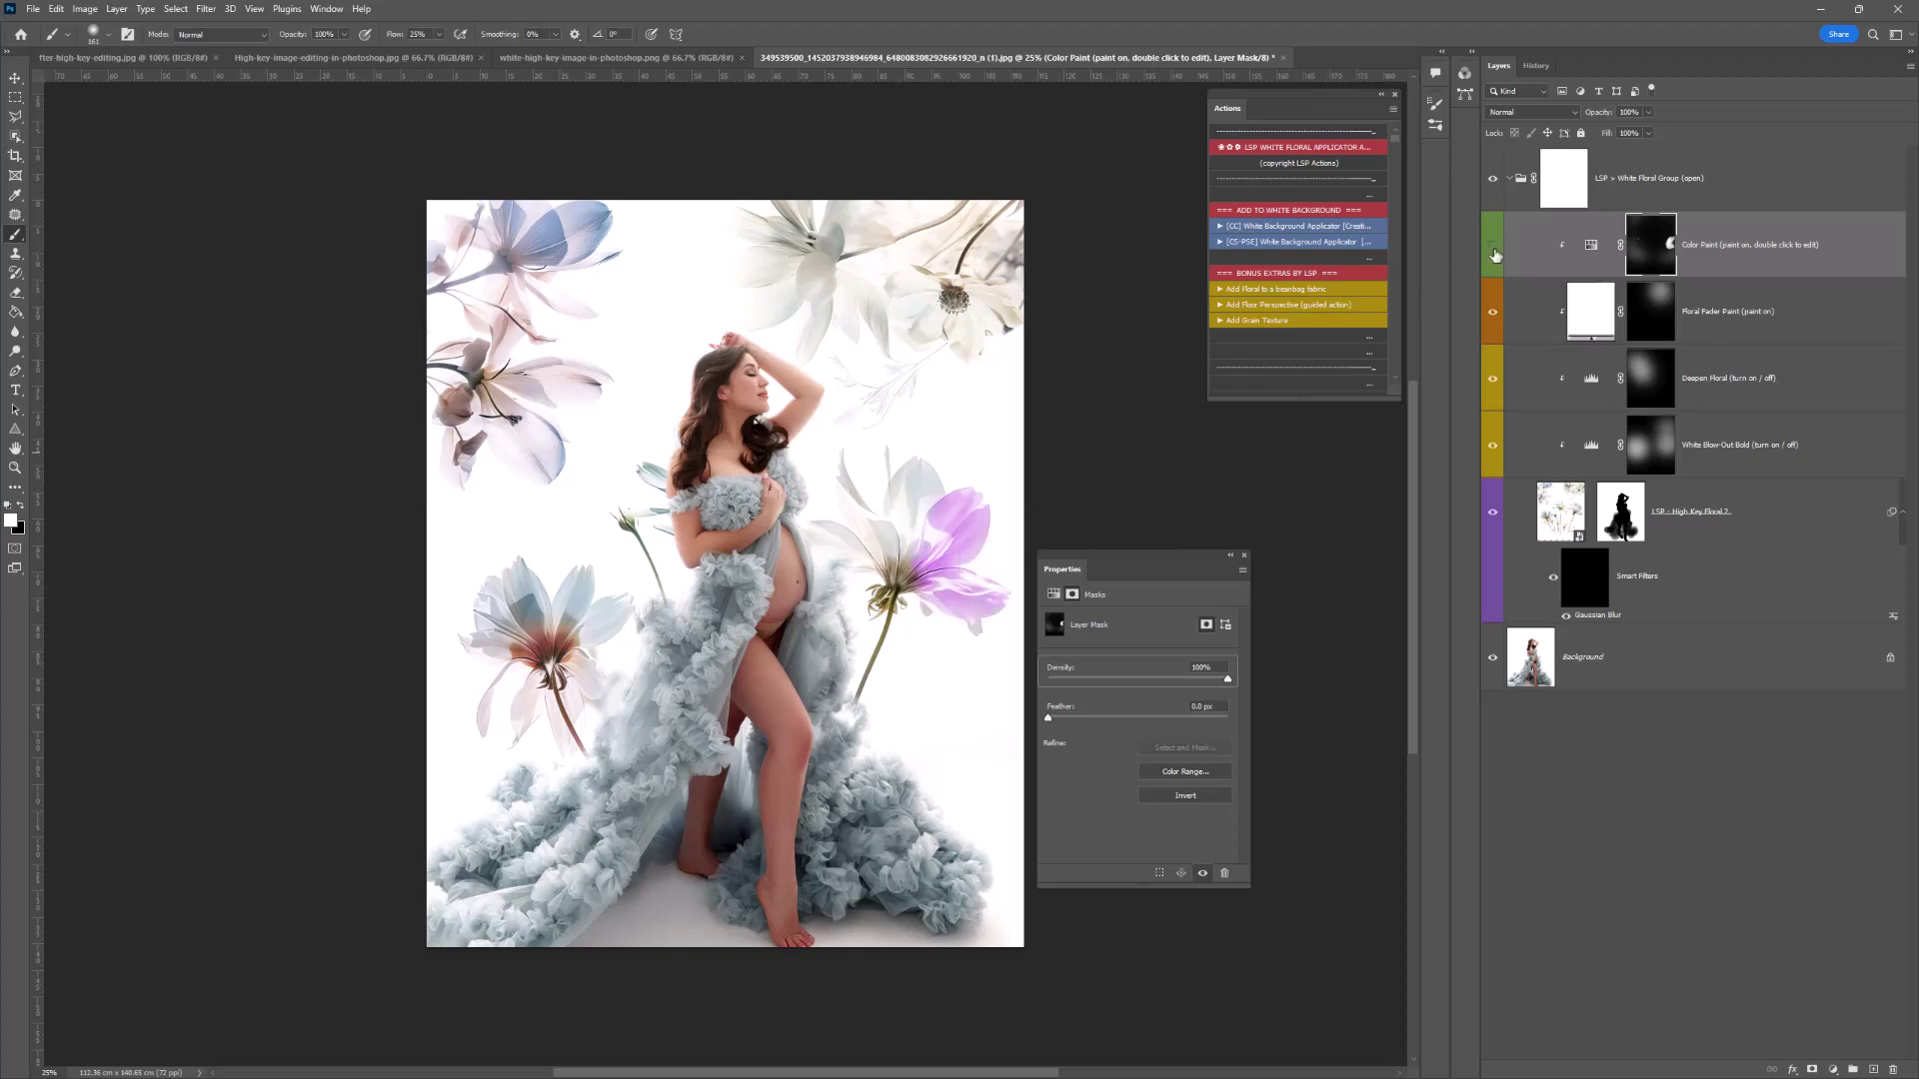
click(1493, 245)
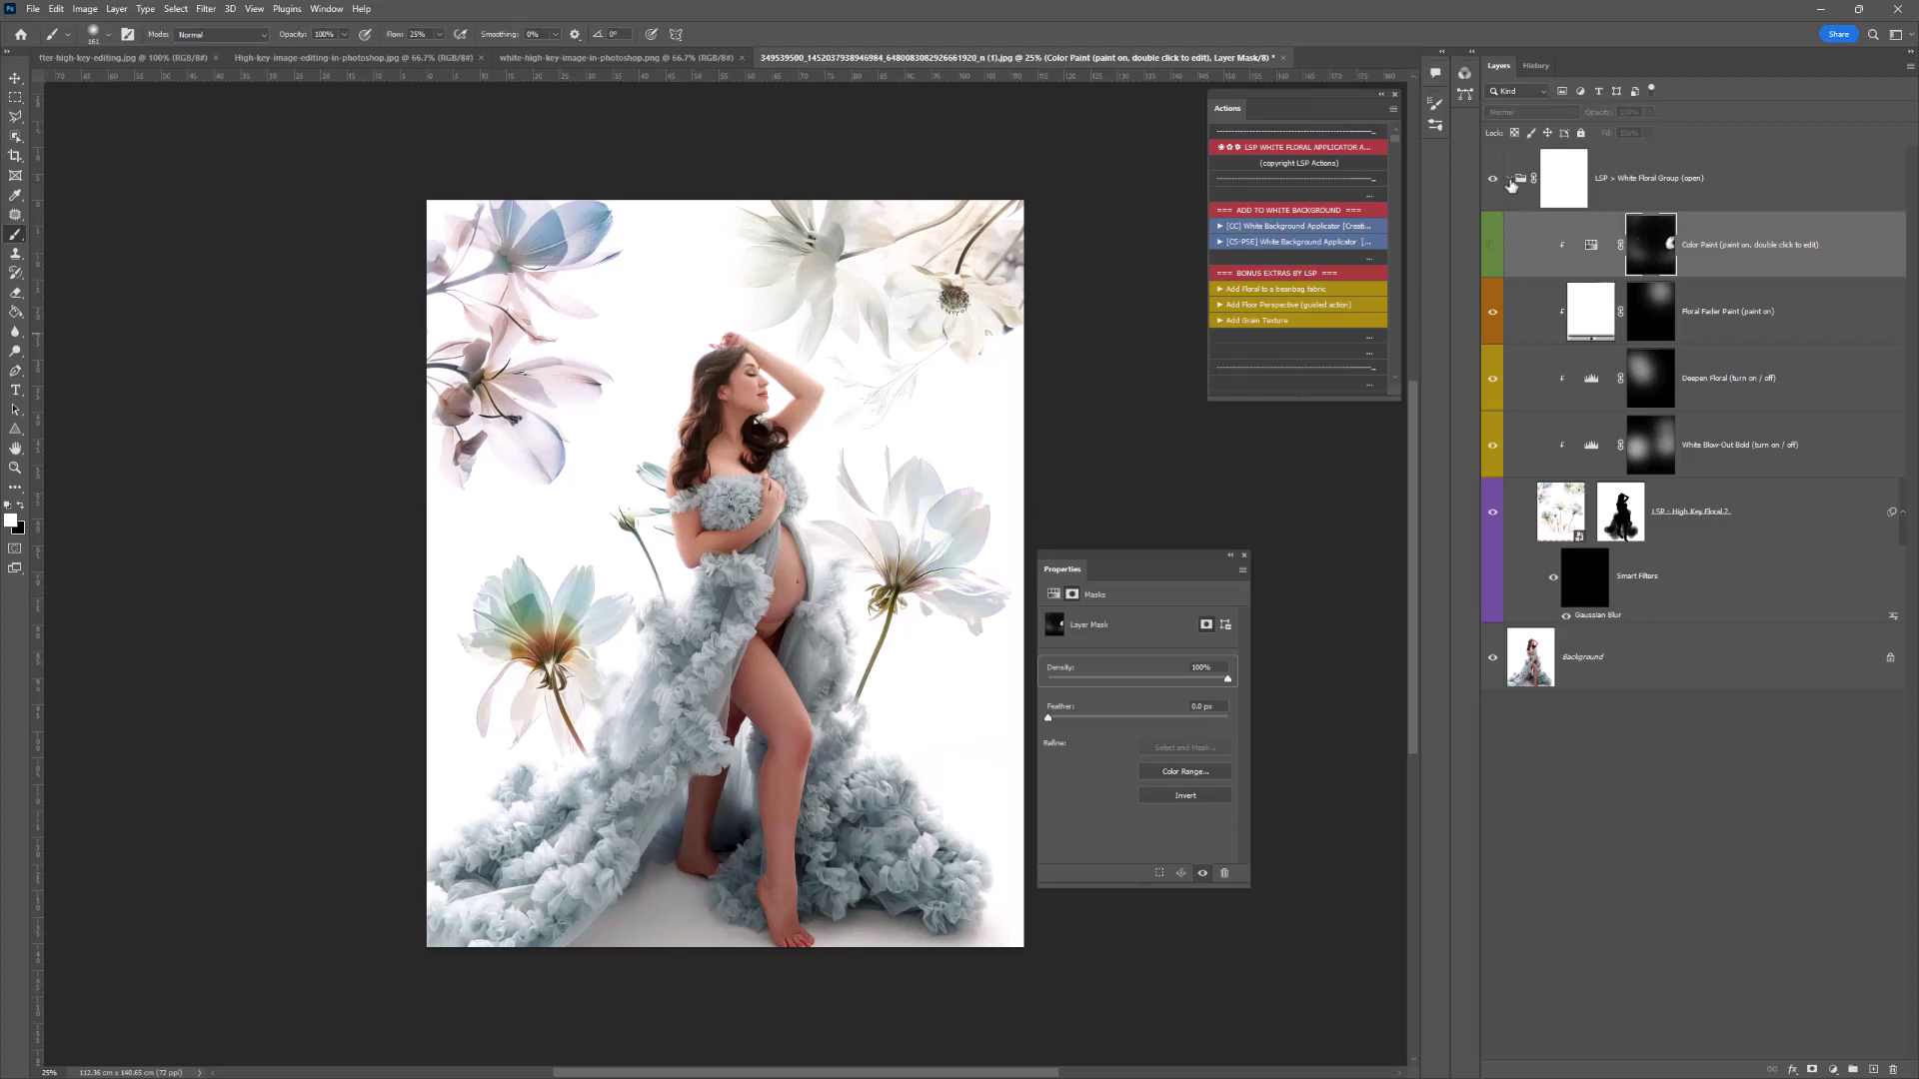
Run the Add Floral action to place High Key Floral 7, enlarged and tilted about 14°.
click(1512, 186)
click(1509, 178)
click(1510, 178)
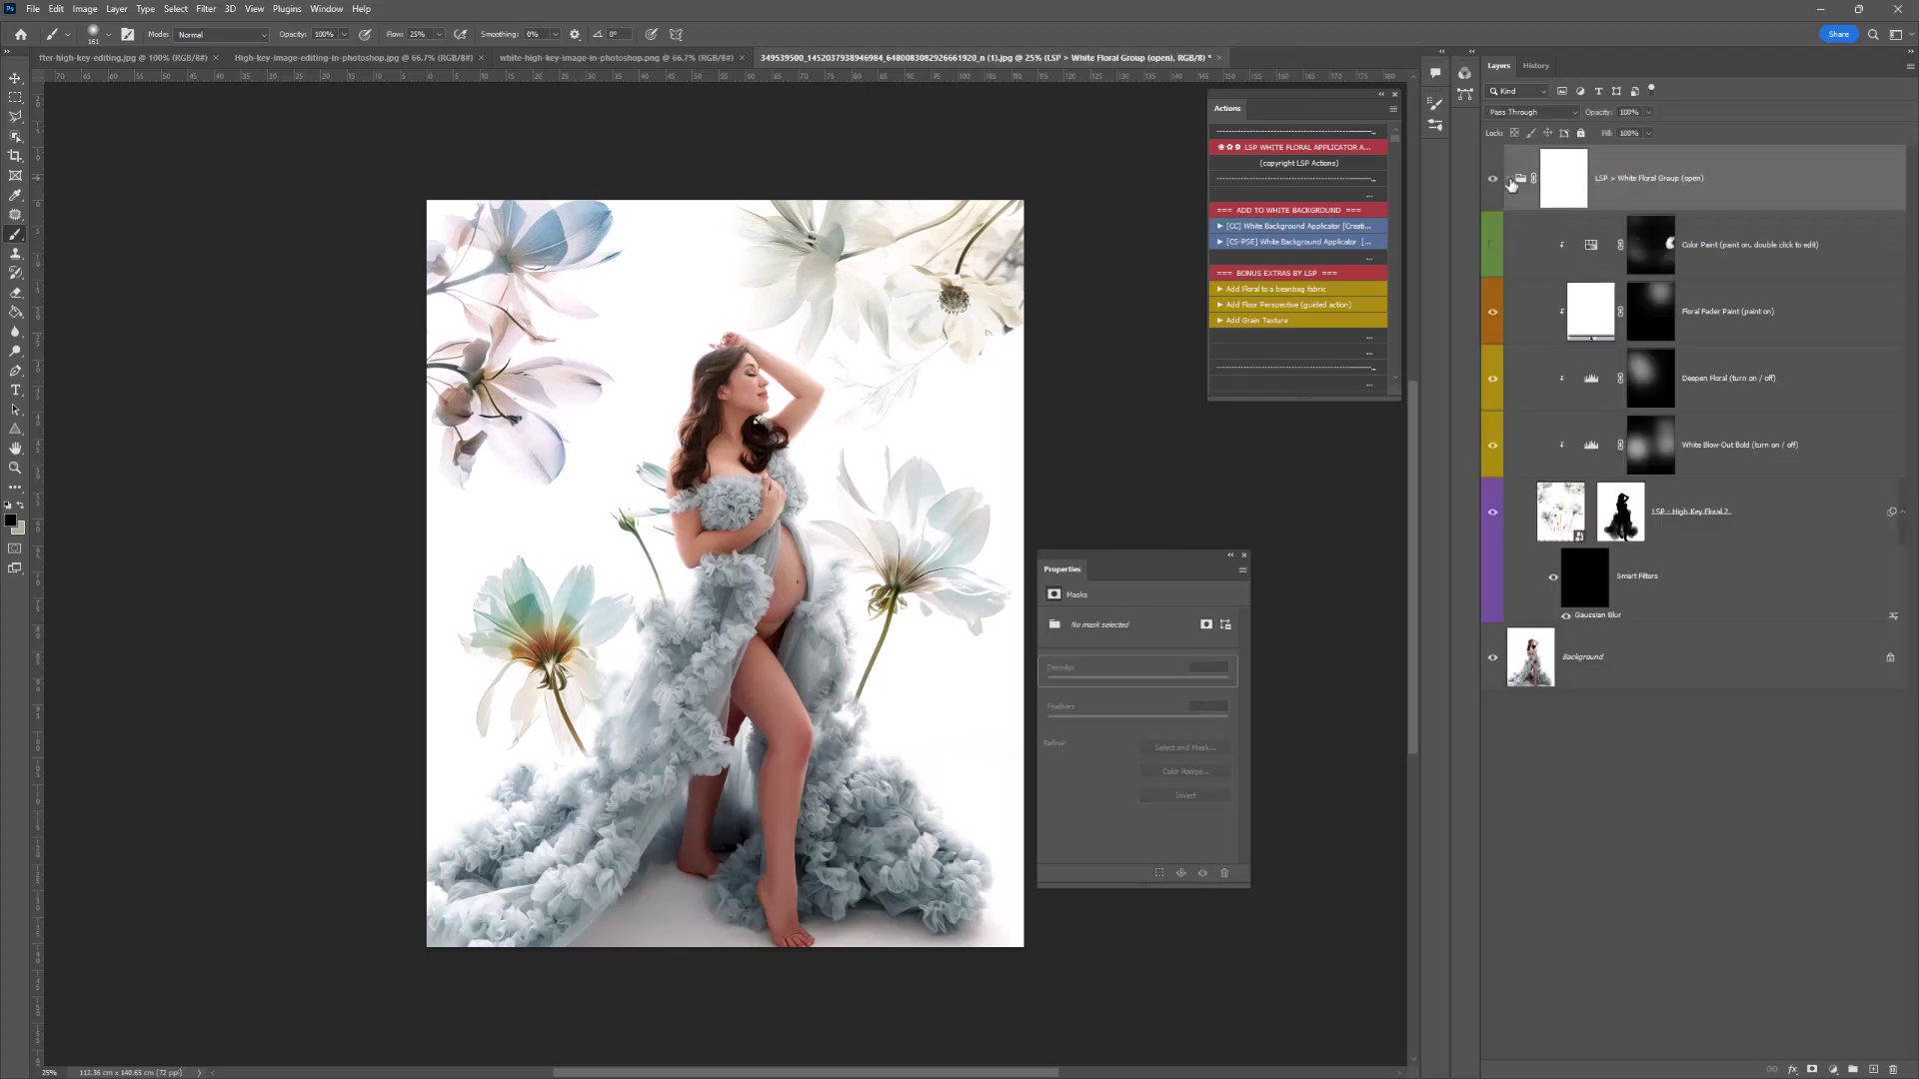
click(1292, 227)
click(656, 437)
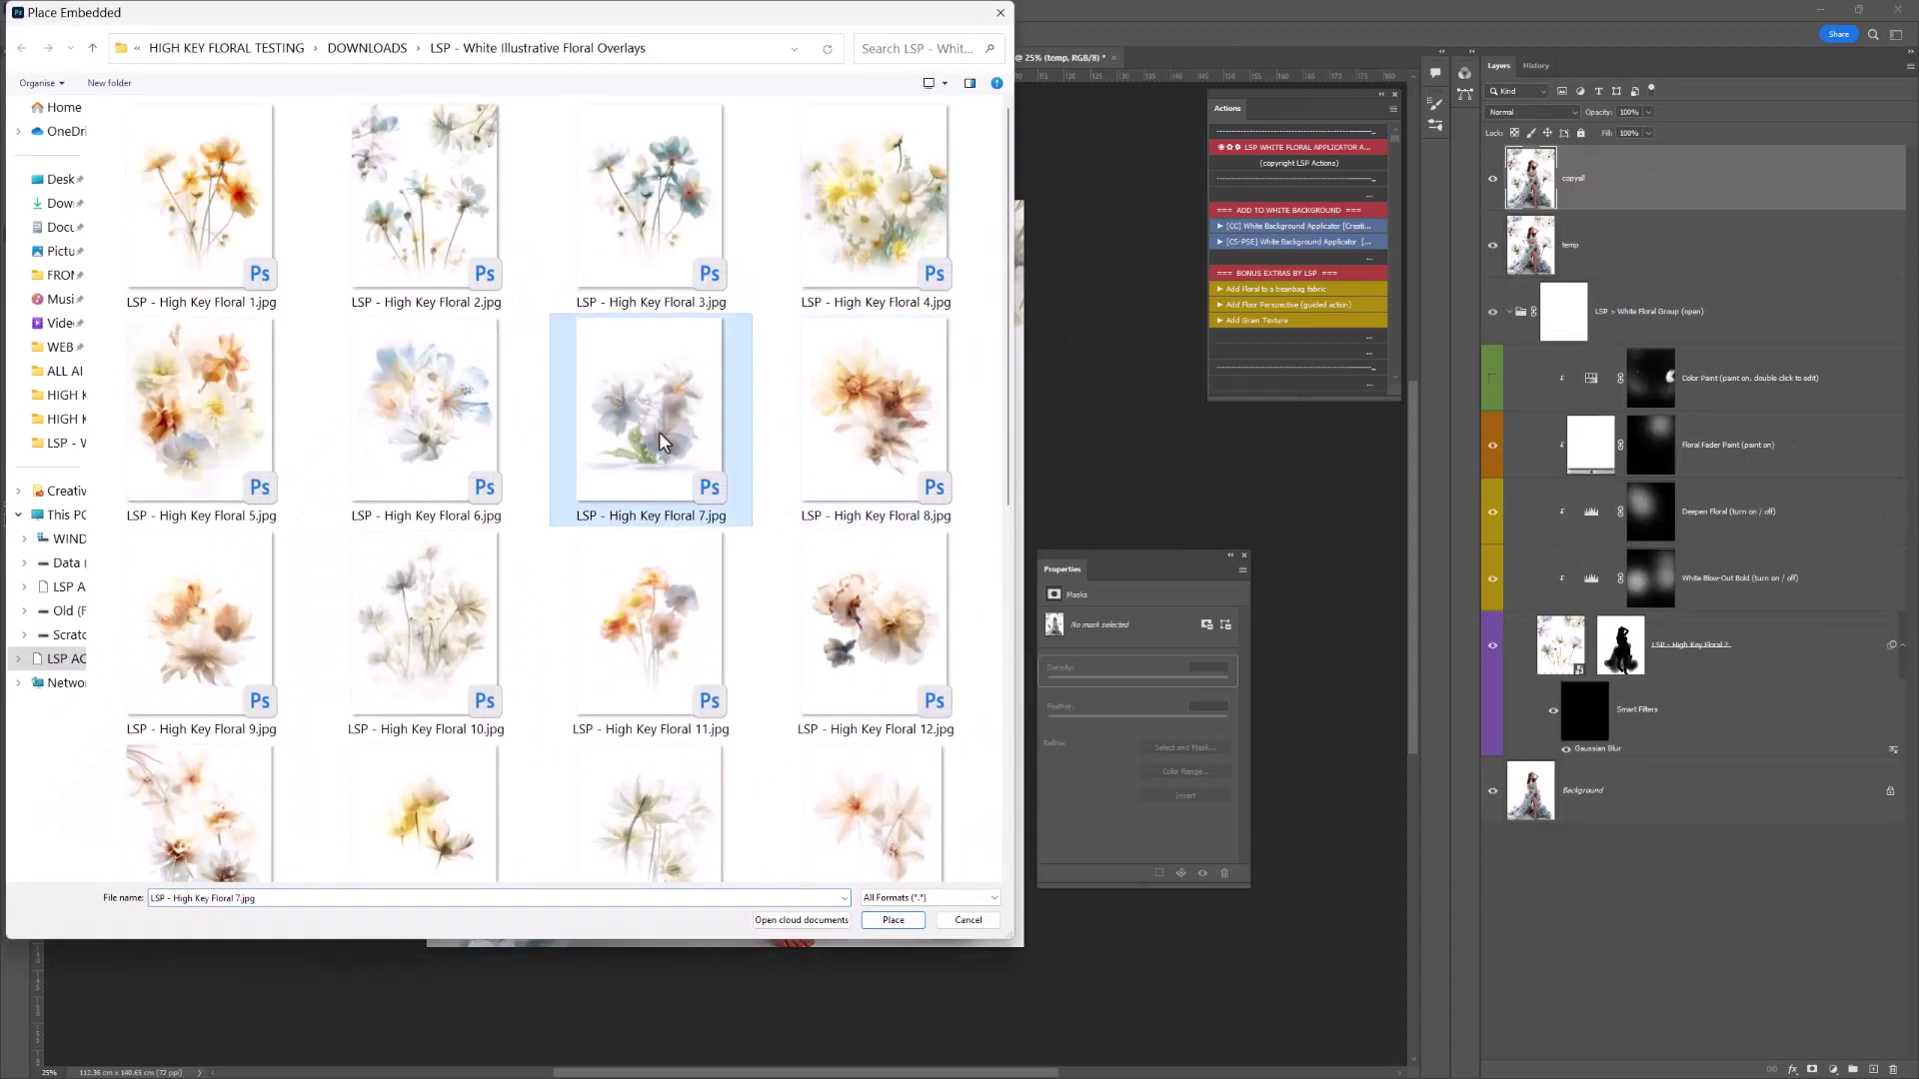
double_click(662, 440)
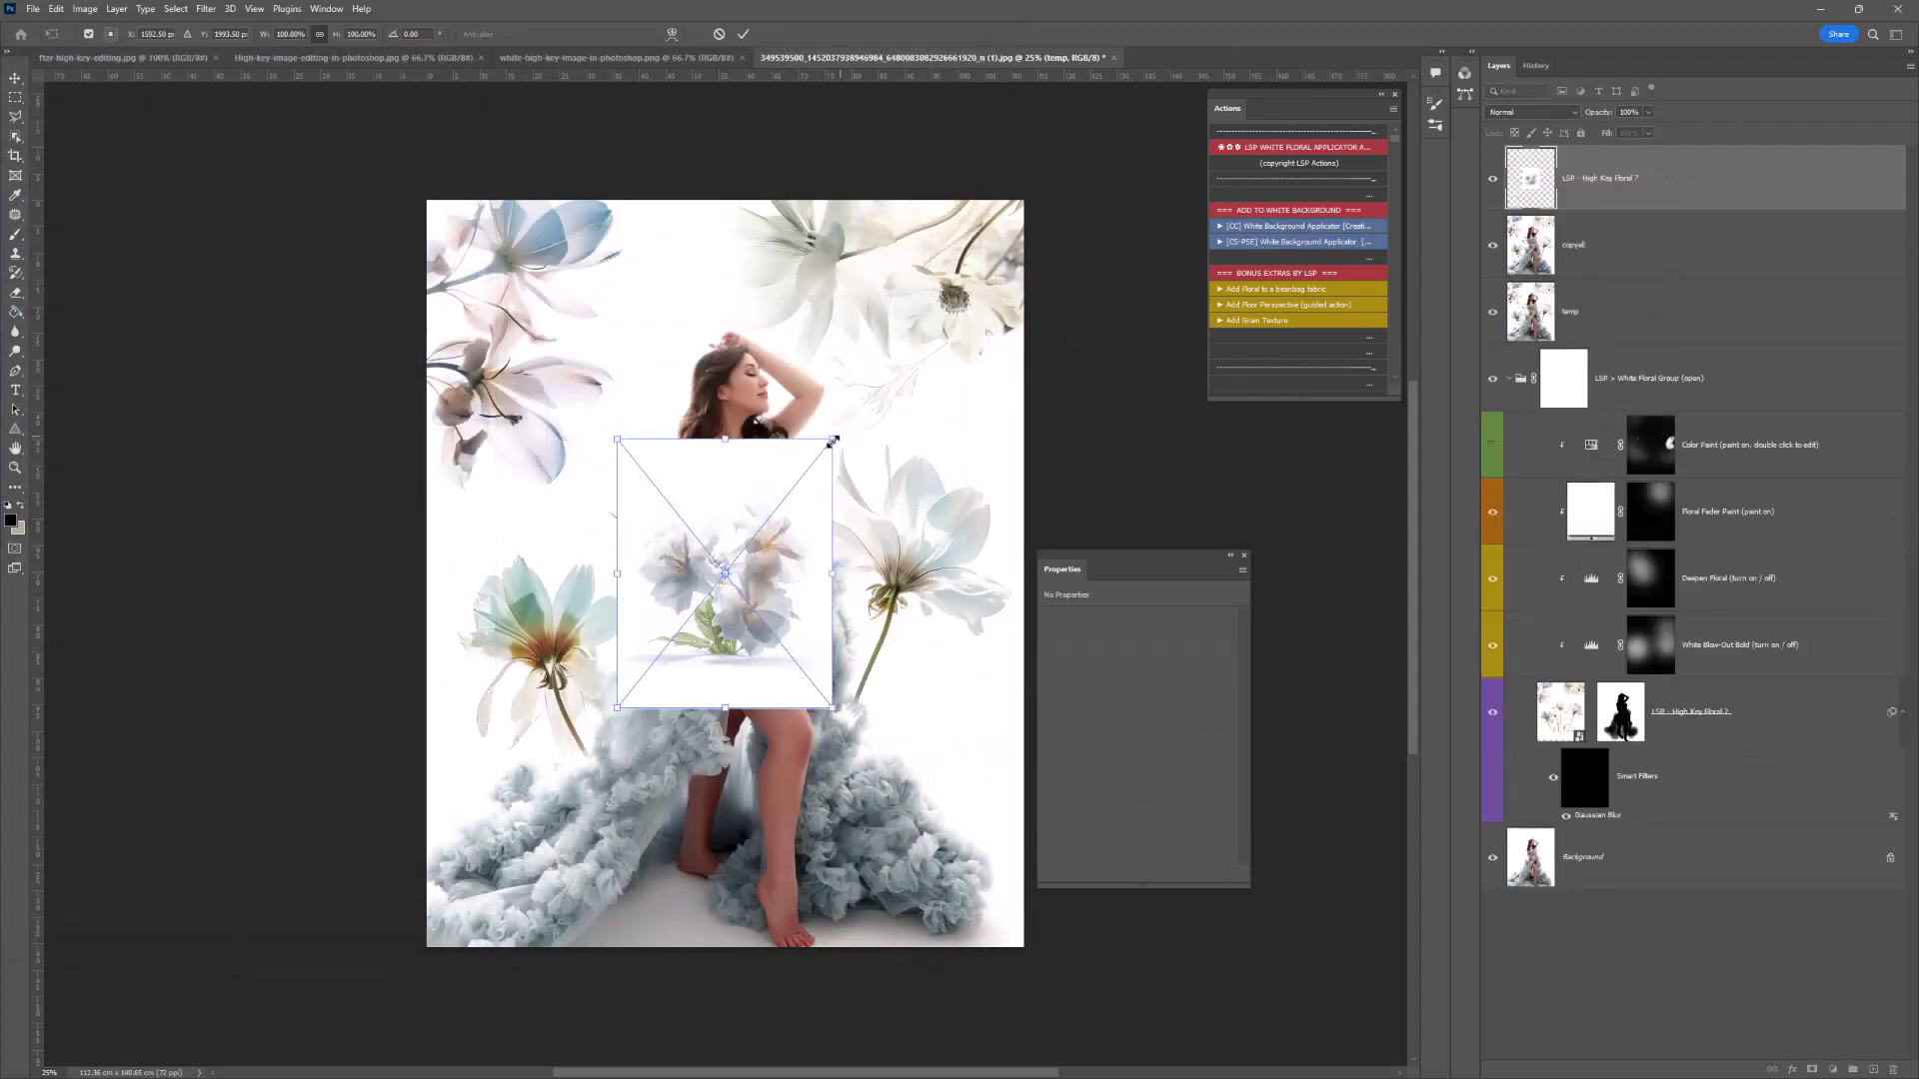
drag(833, 440, 1040, 236)
drag(873, 549, 759, 664)
drag(908, 351, 962, 342)
drag(989, 430, 889, 617)
key(Return)
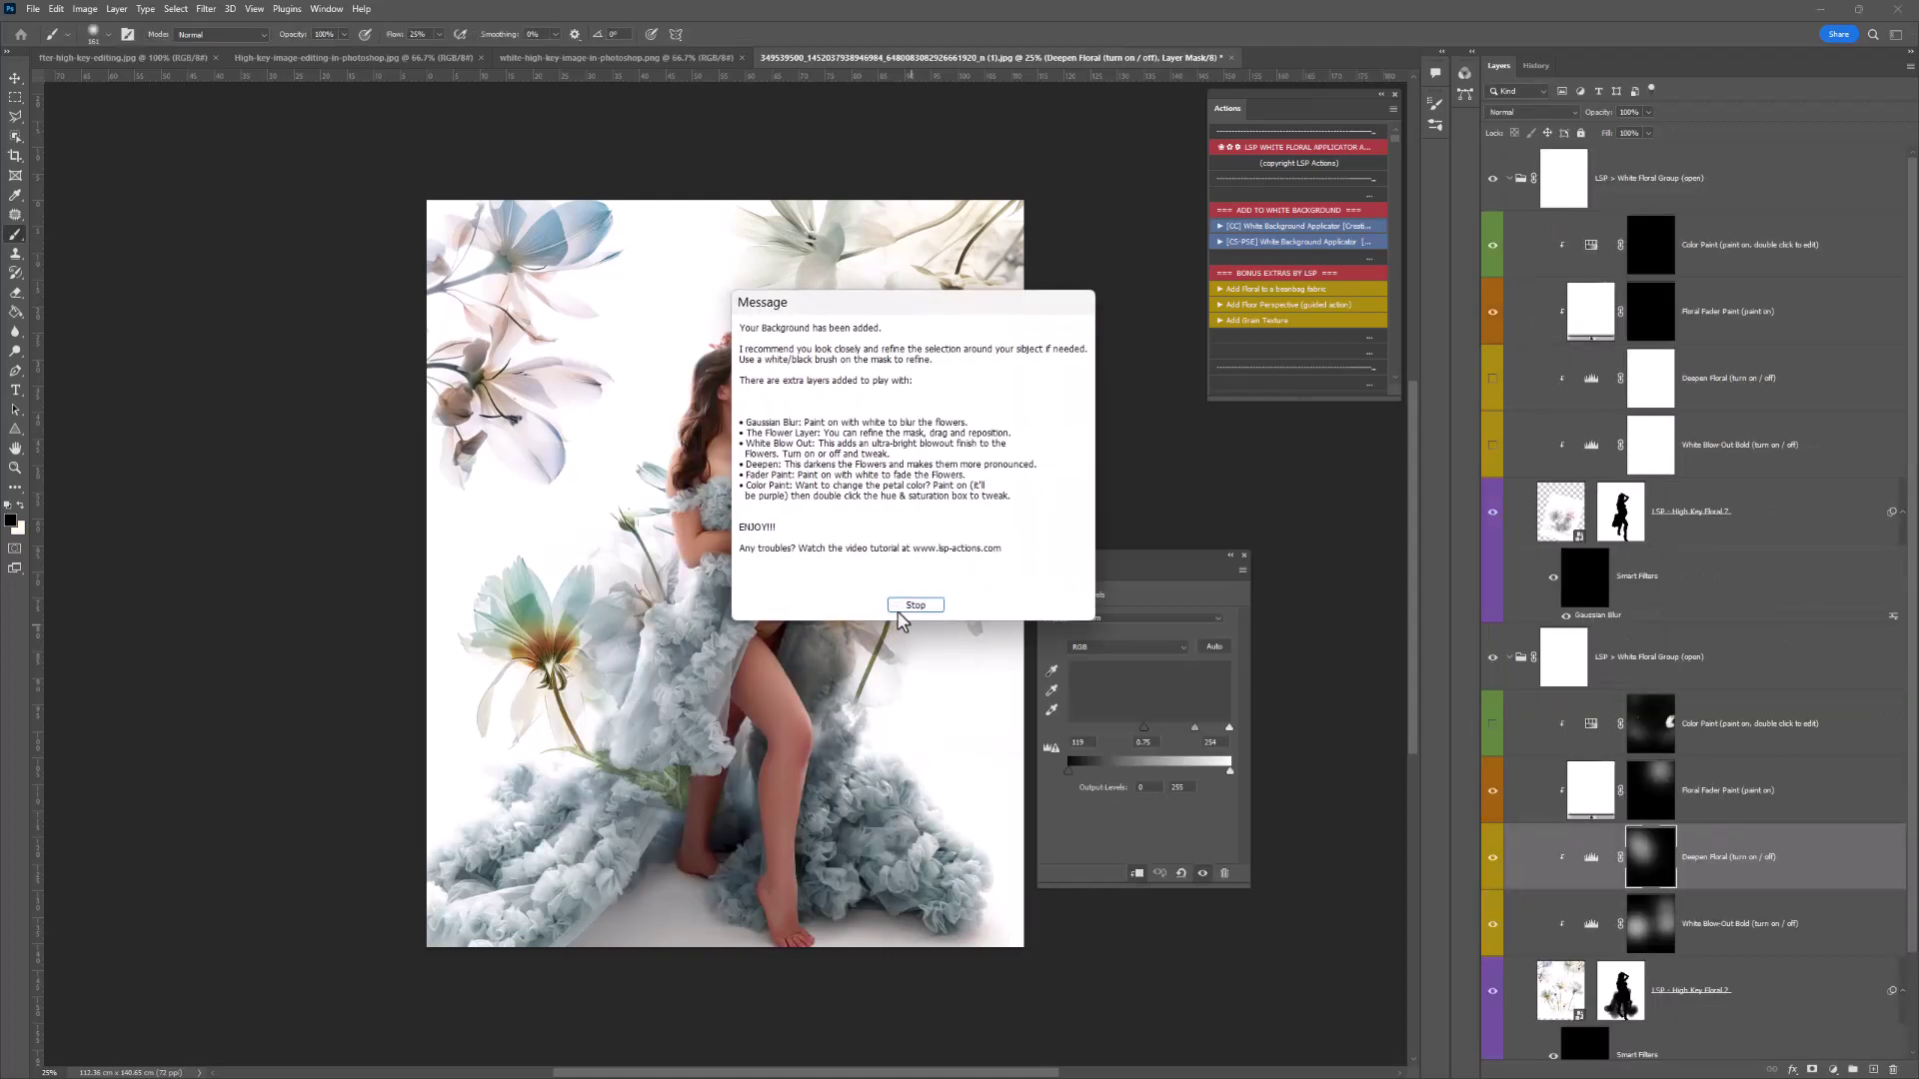
click(918, 606)
Mask the Floral 7 flowers off the dress and leg with a 448 px brush.
click(1620, 512)
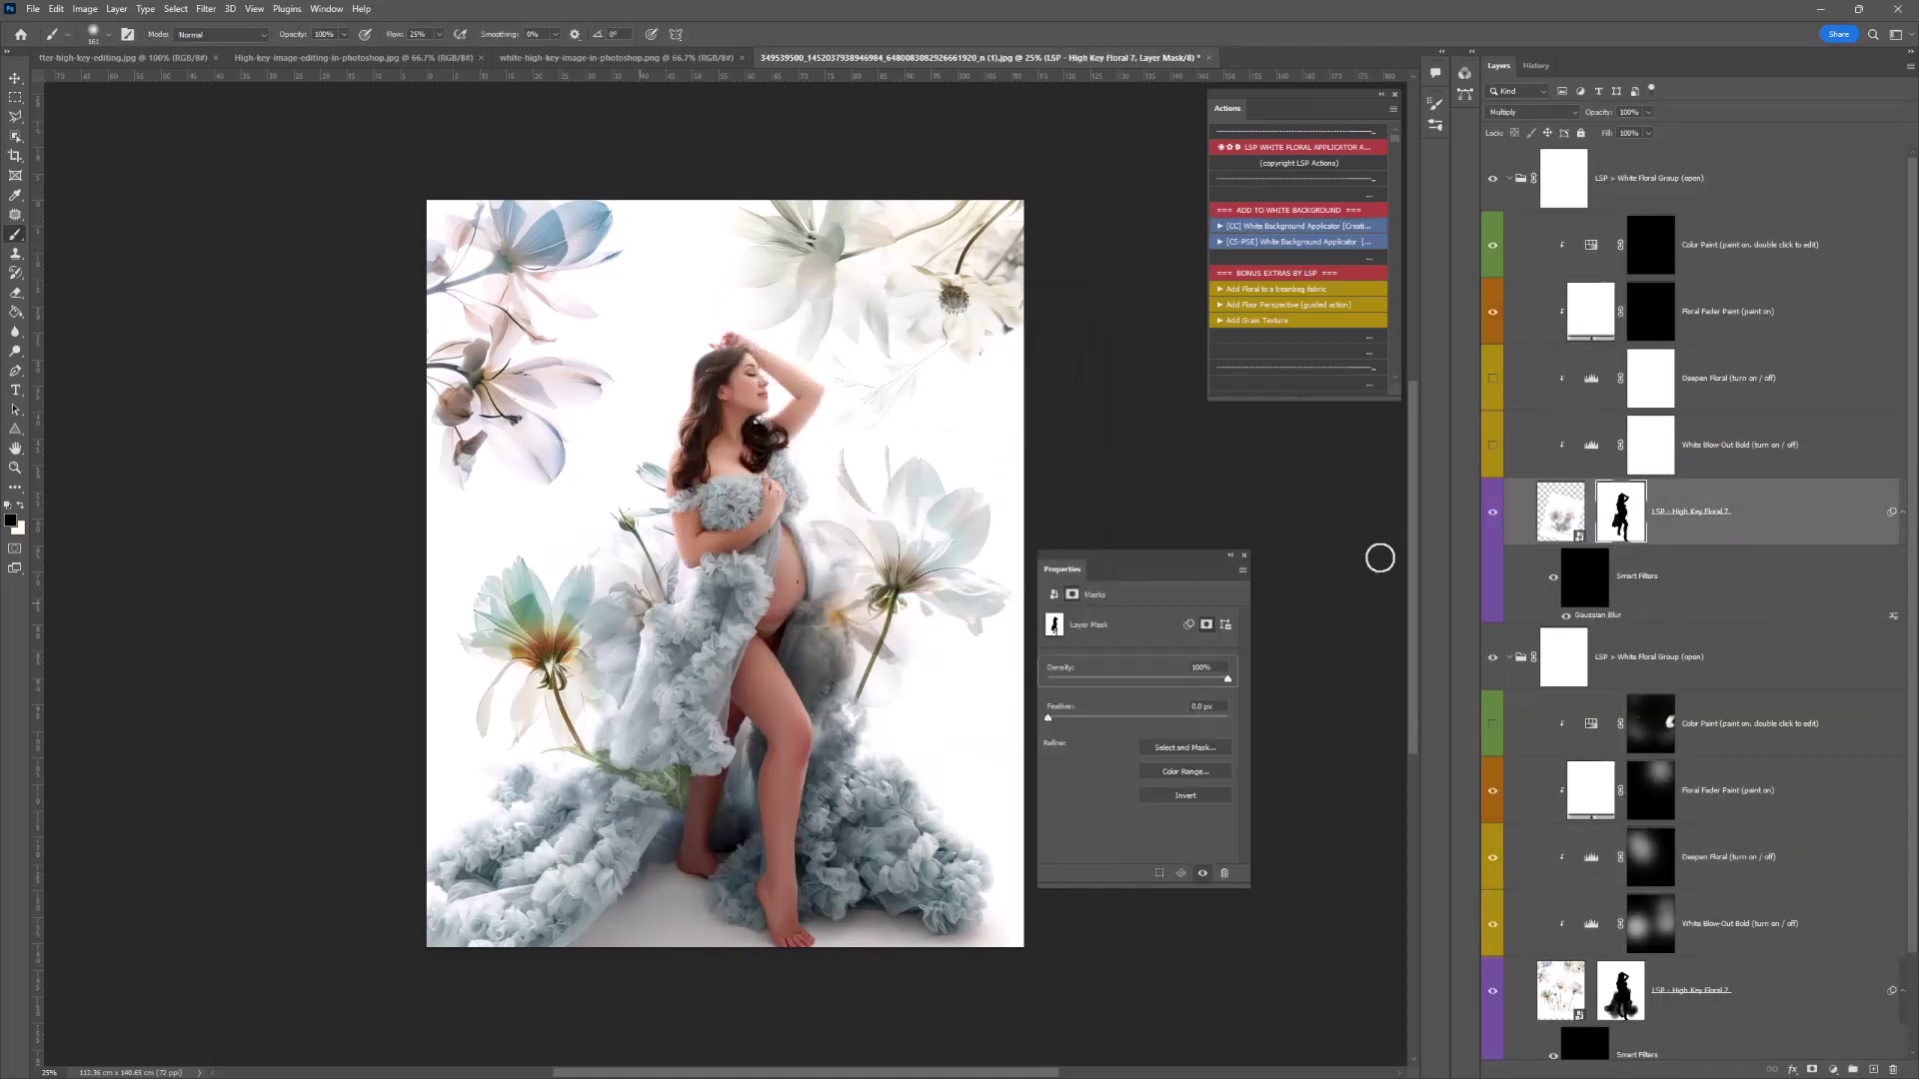
right_click(680, 697)
drag(836, 536, 843, 542)
key(Return)
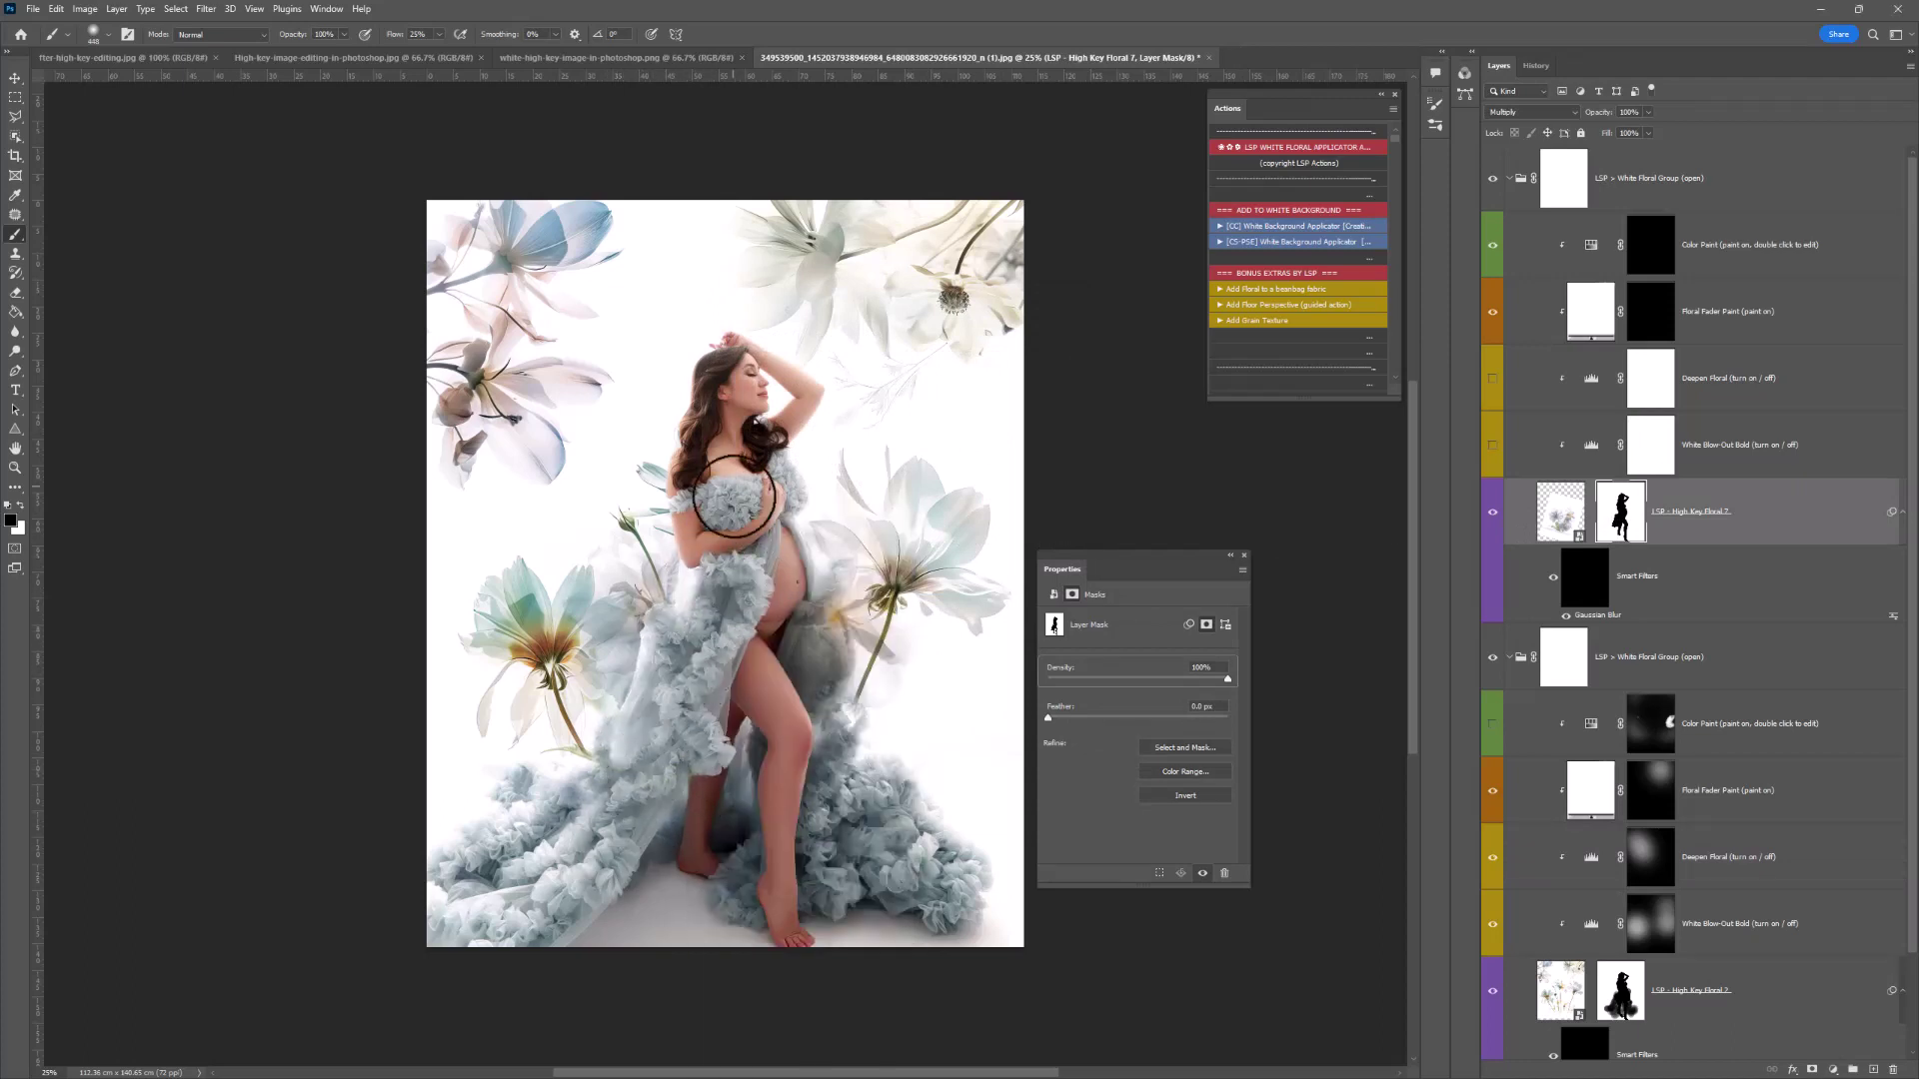
mouse_move(792, 599)
mouse_down()
mouse_move(853, 634)
mouse_move(879, 871)
mouse_up()
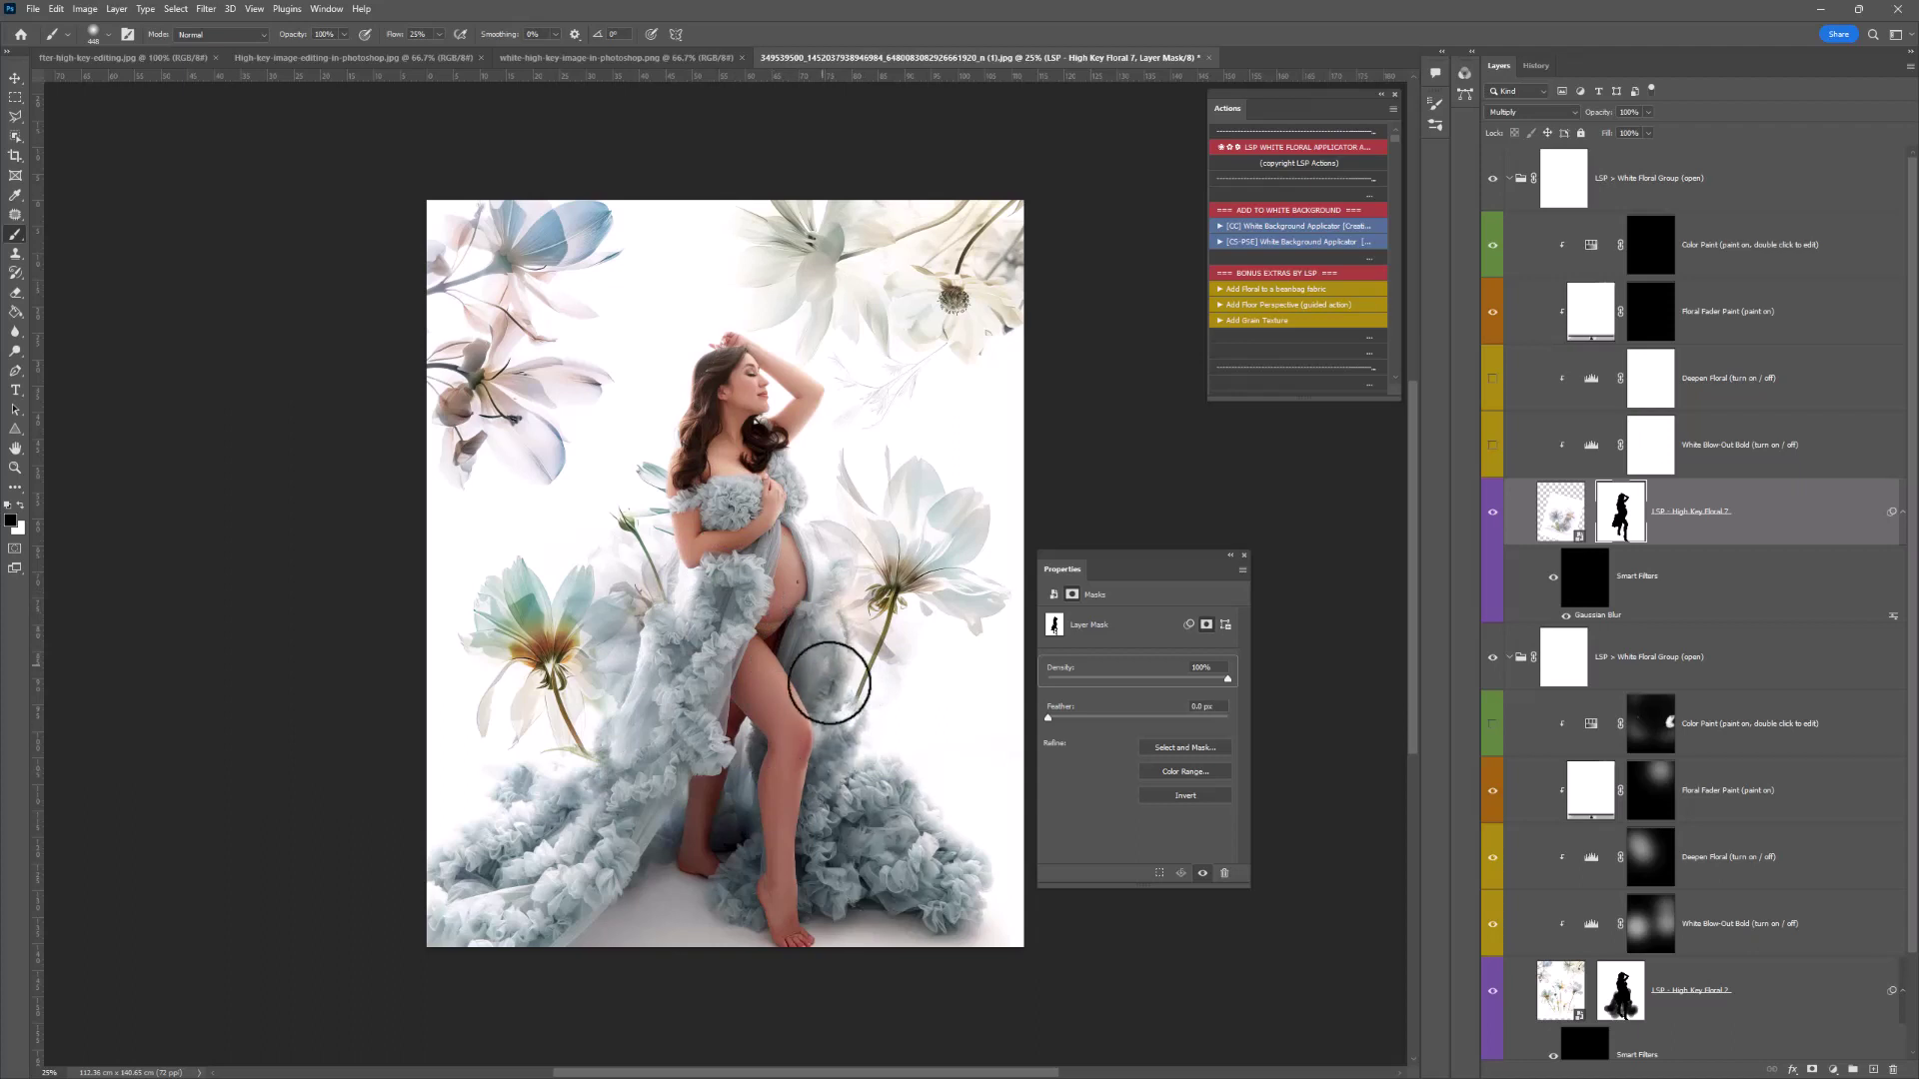
click(700, 820)
Compare the new white flowers against the original floral group, leaving the old group hidden.
click(1492, 180)
click(1492, 180)
click(1493, 180)
click(1492, 180)
click(1492, 180)
click(1509, 178)
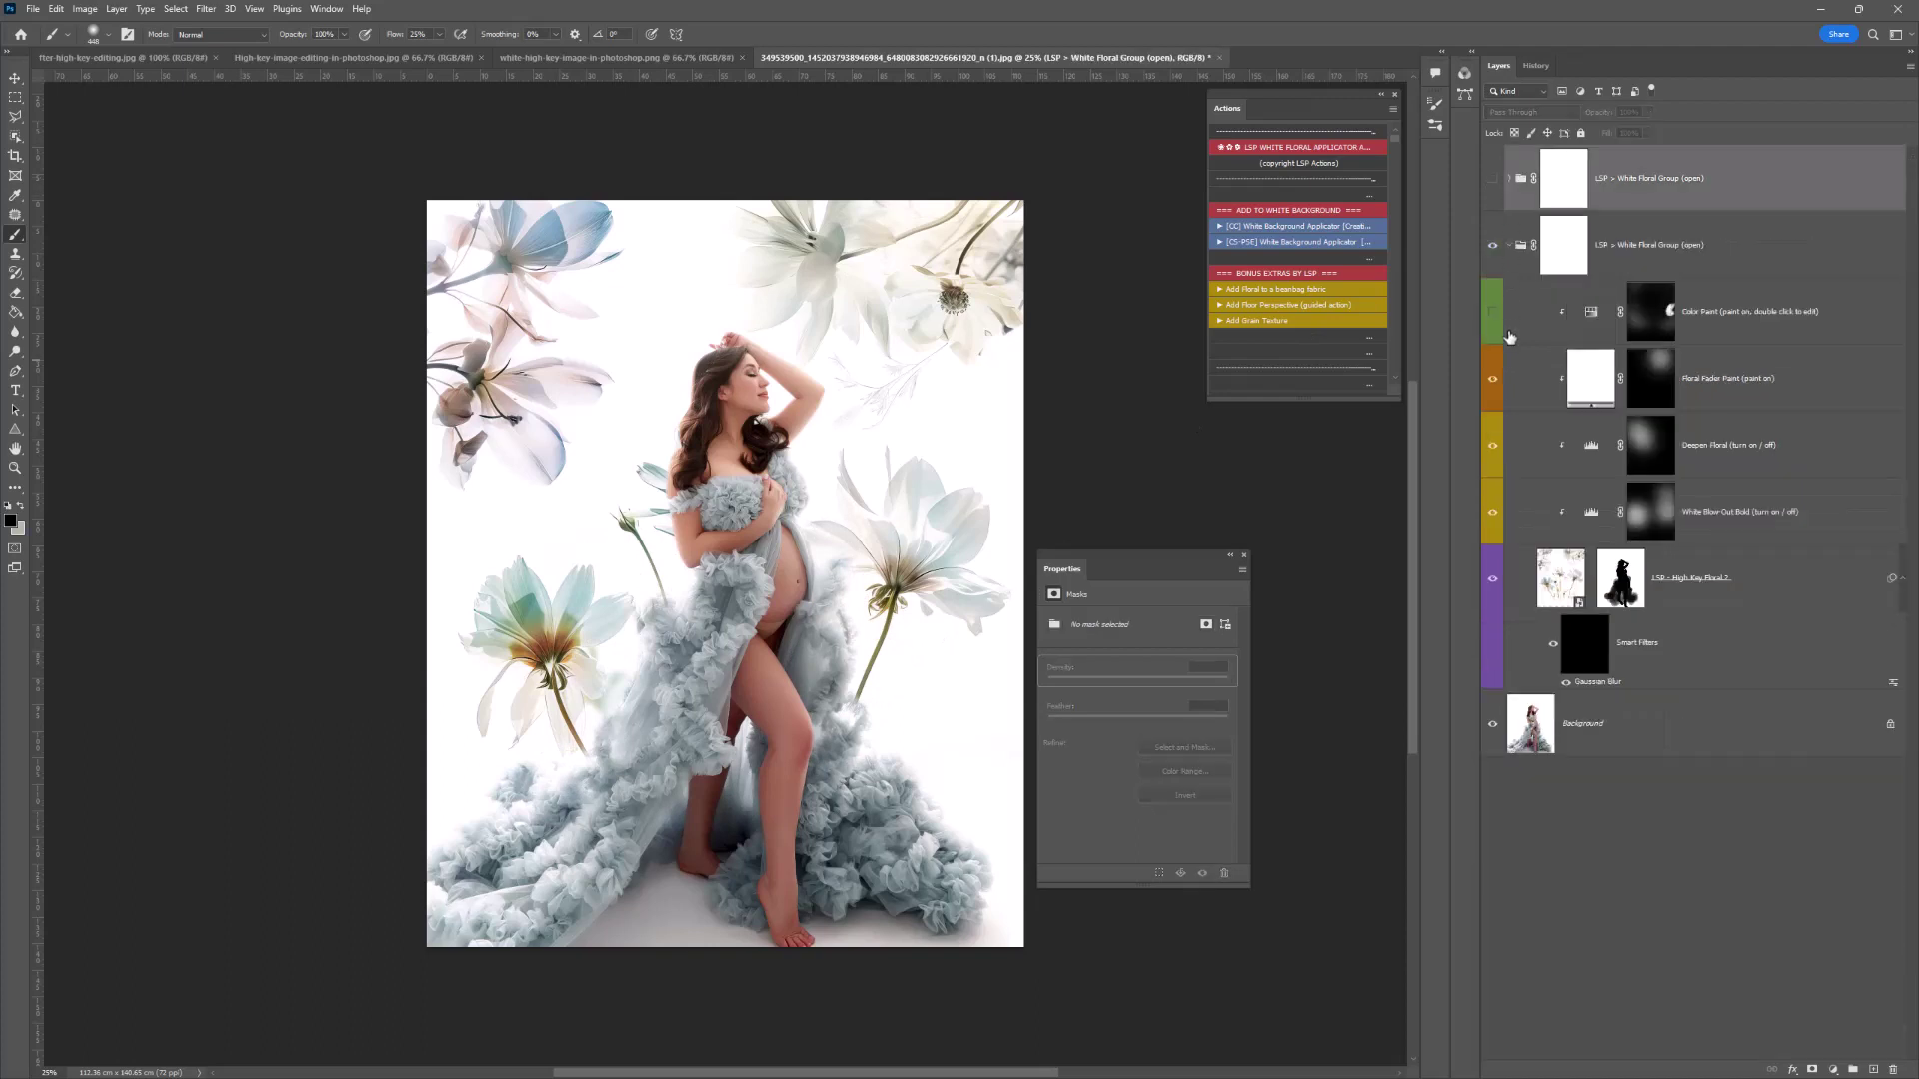
click(1510, 246)
click(1494, 248)
click(1494, 248)
click(1494, 248)
click(1492, 181)
click(1493, 182)
click(1492, 182)
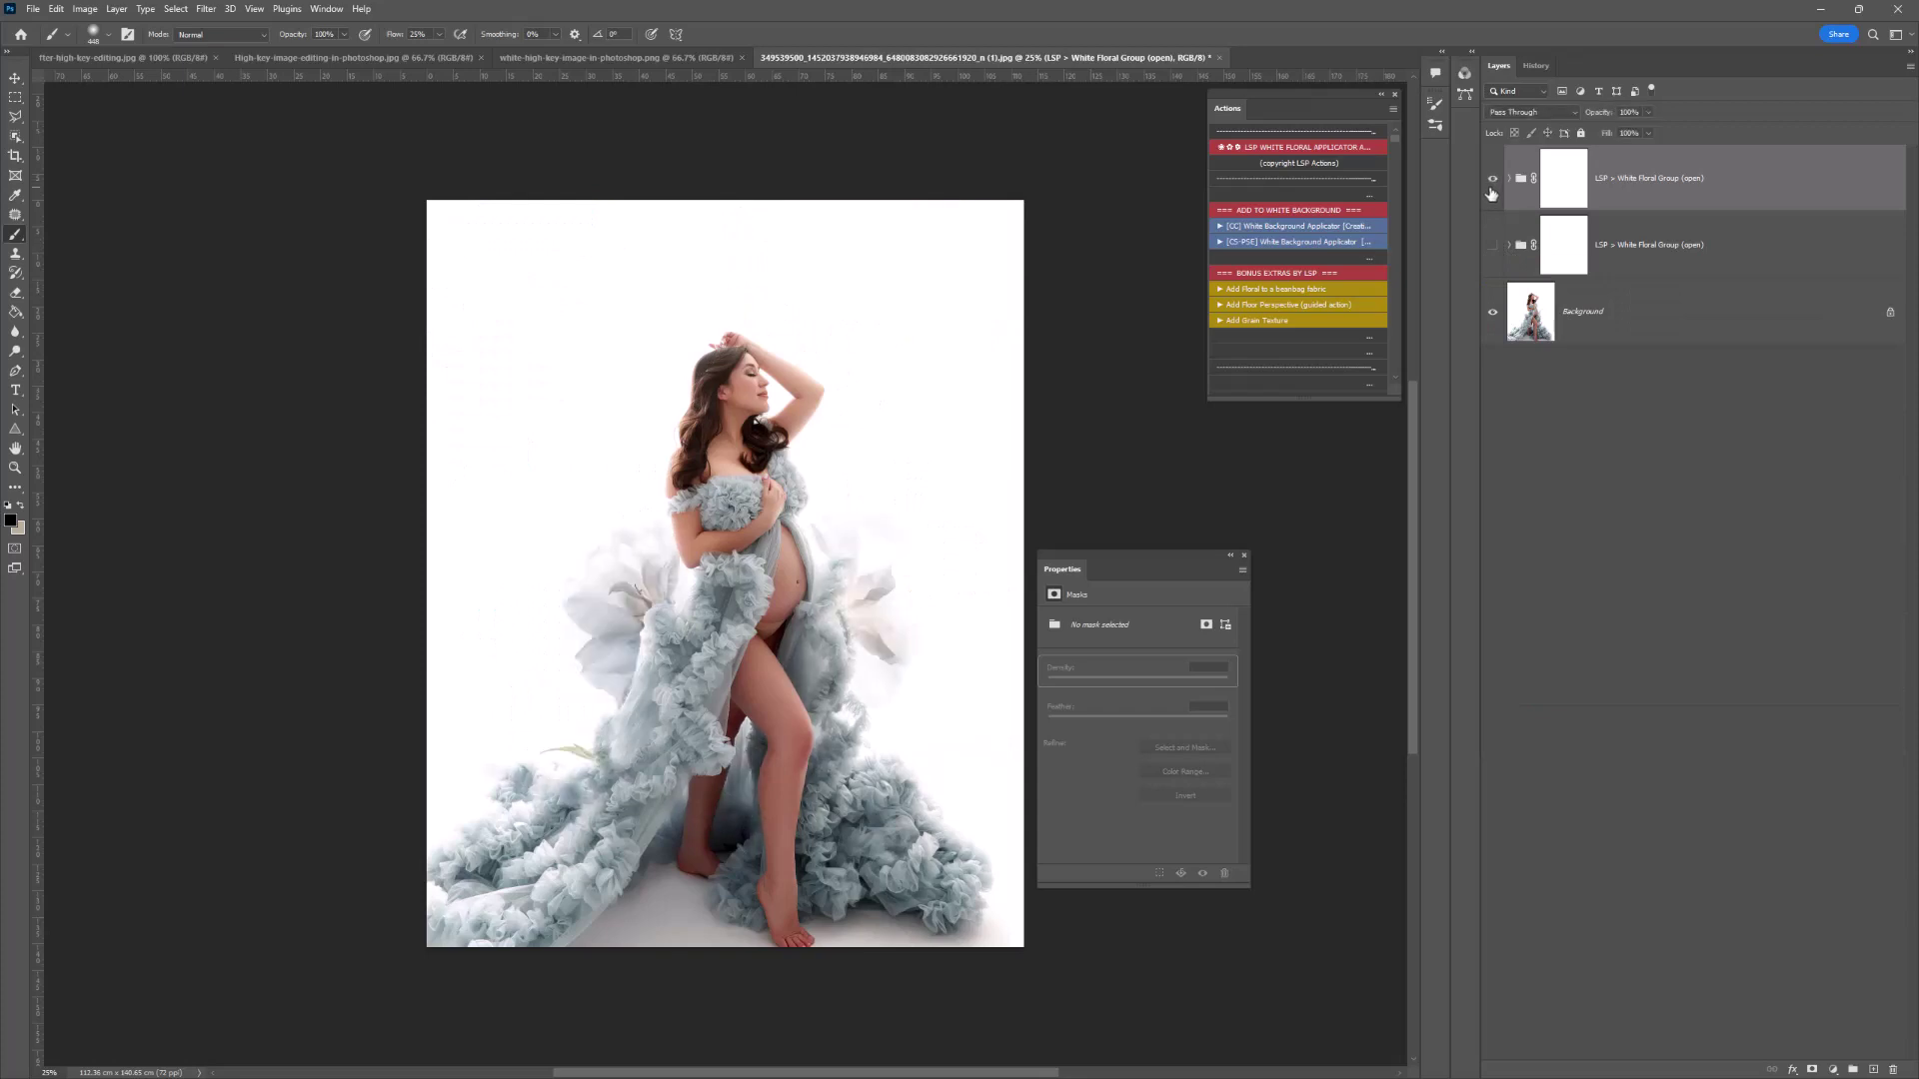
click(1508, 179)
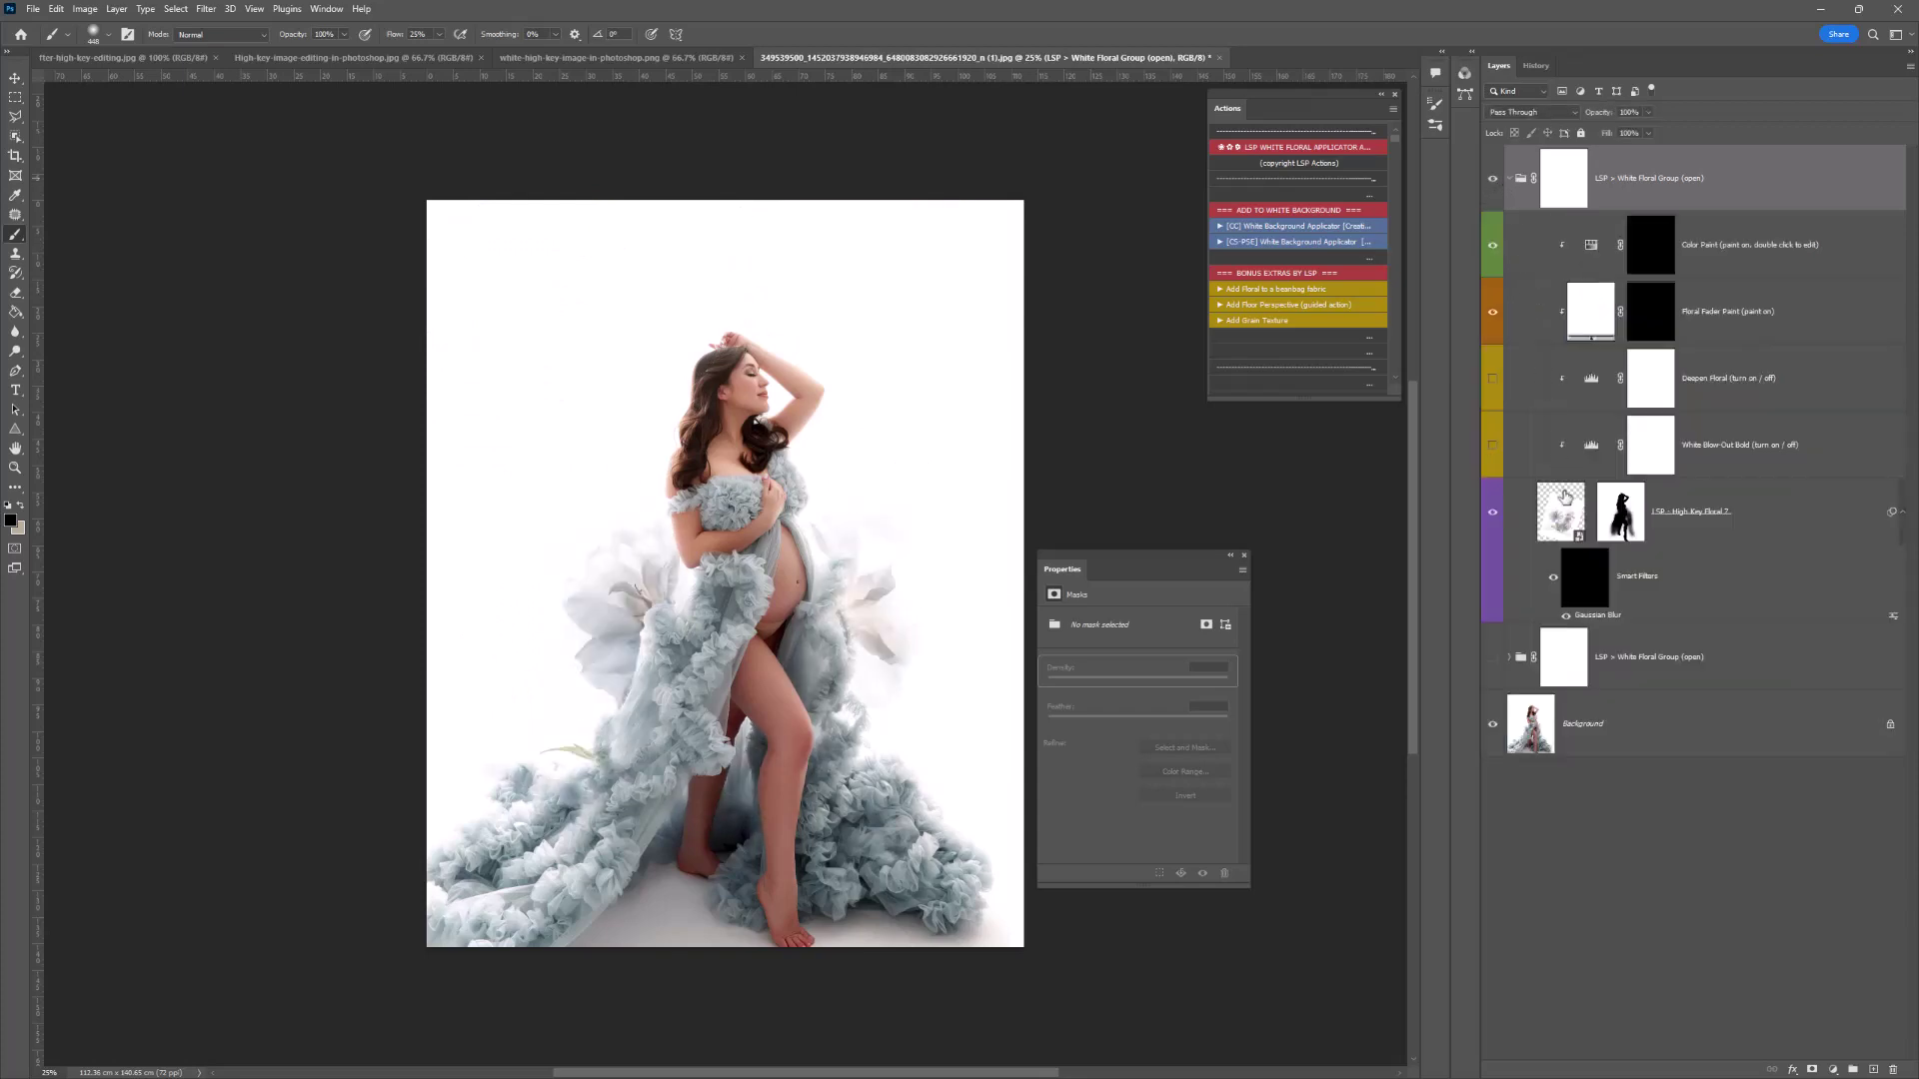
Re-transform High Key Floral 7 to about 276% scale, tilted −4°, and shifted left and down.
click(1565, 498)
key(ctrl+t)
drag(834, 738, 730, 564)
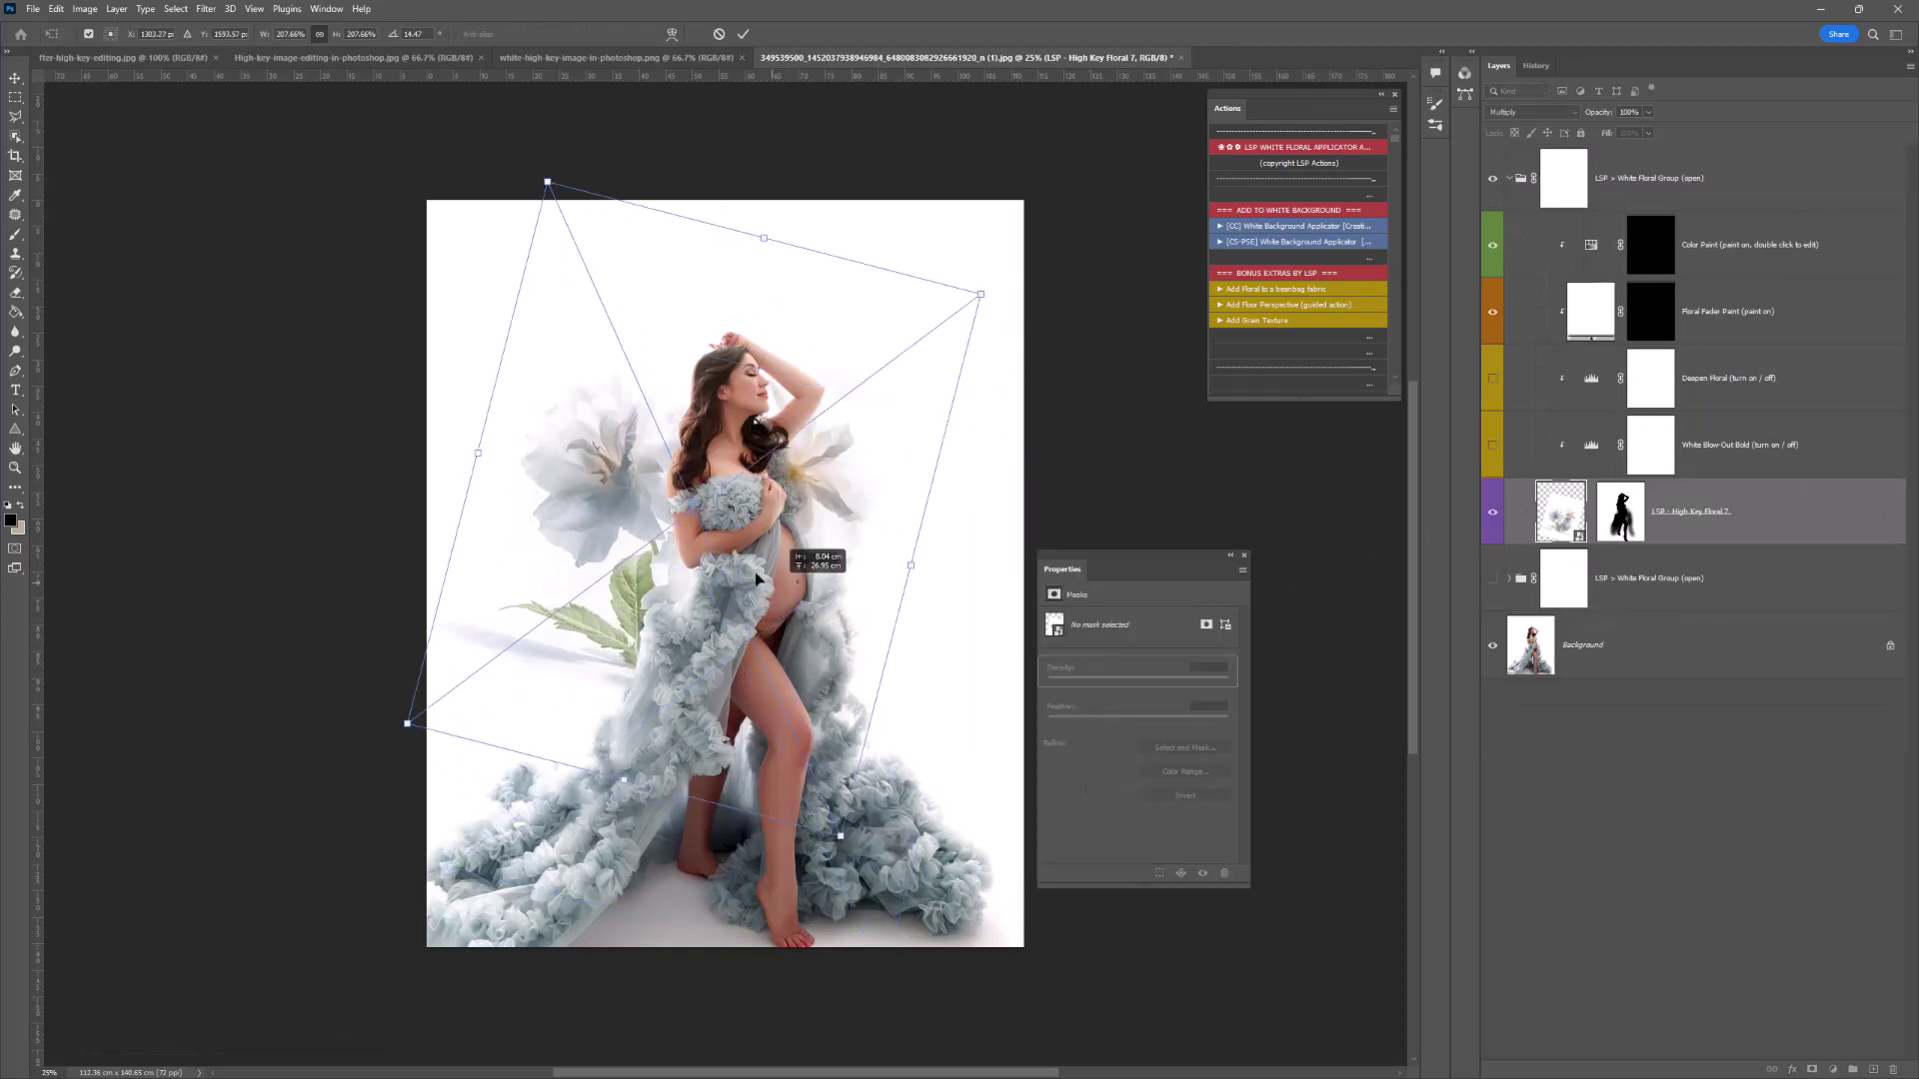
drag(601, 769, 600, 900)
drag(940, 660, 932, 582)
drag(830, 594, 892, 737)
drag(951, 290, 1015, 190)
drag(829, 545, 752, 610)
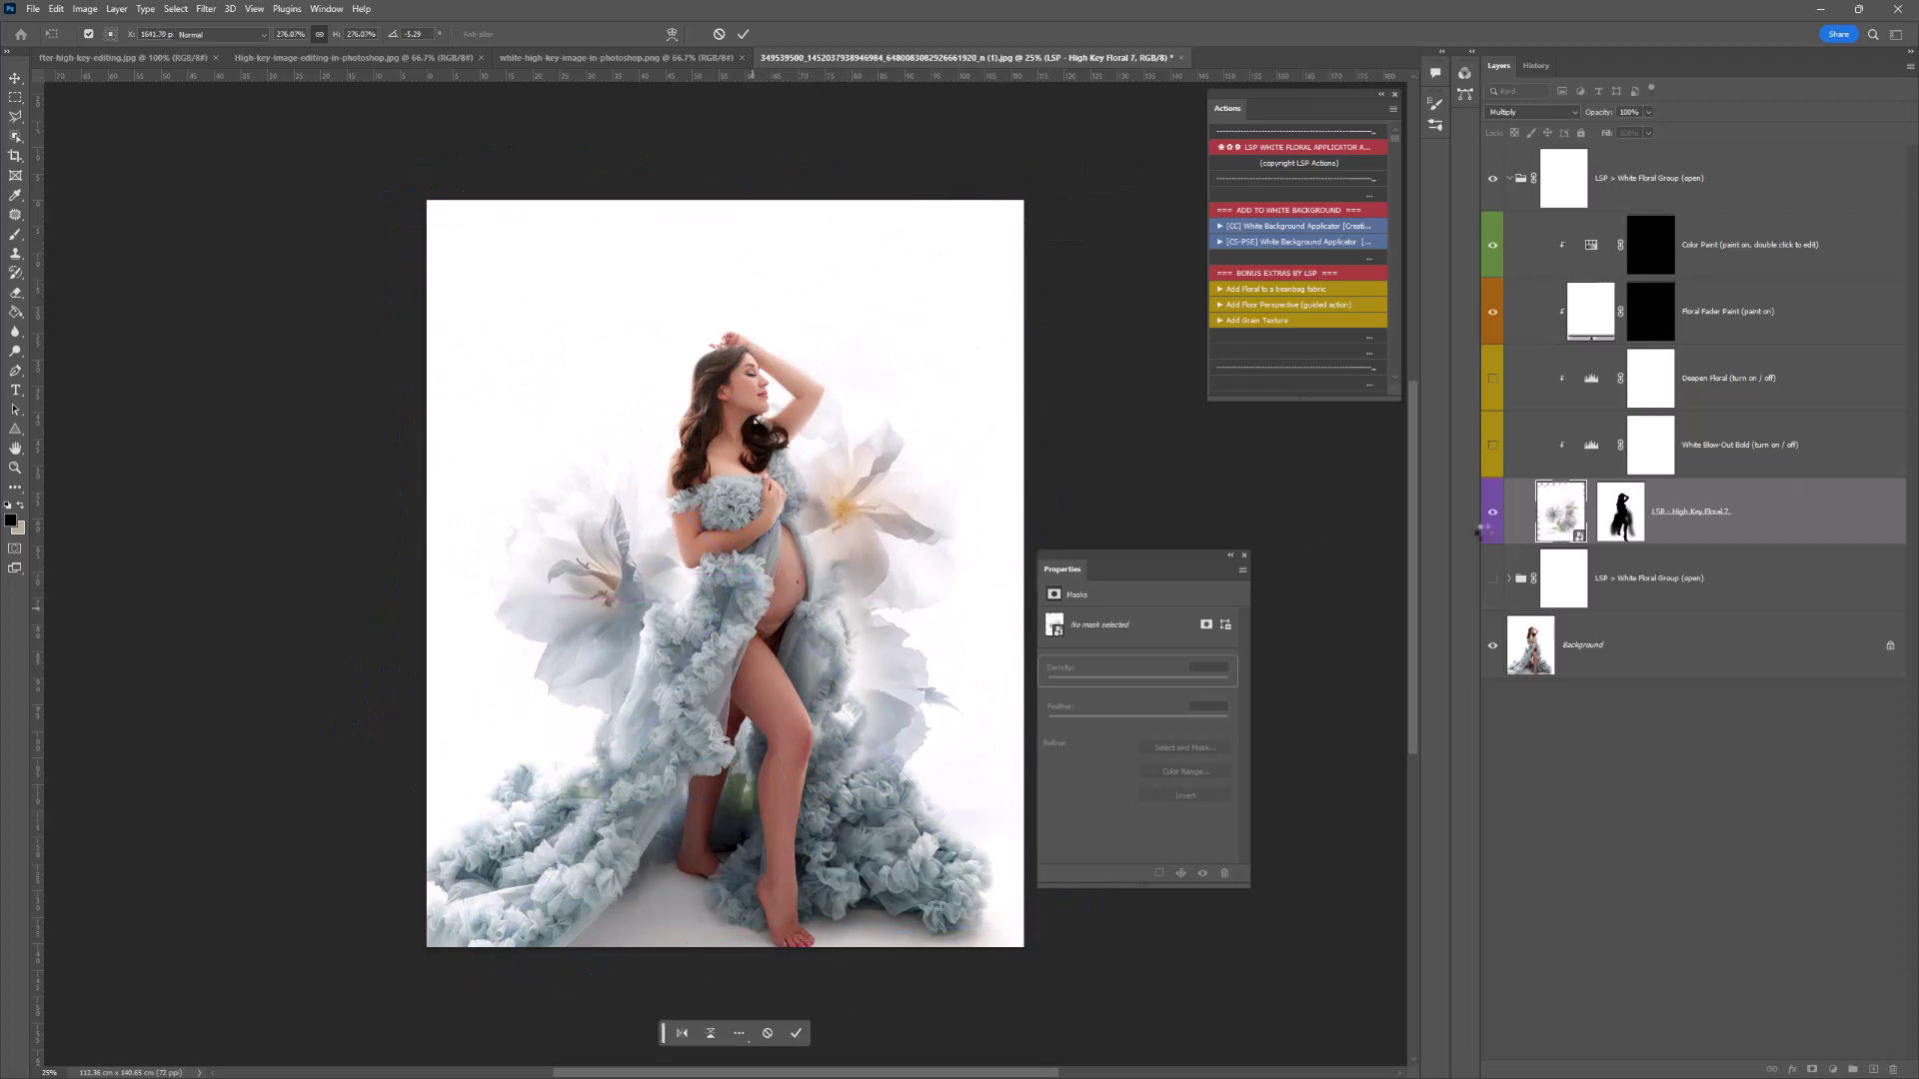
click(1620, 512)
Paint the Floral 7 mask off the back ankle, chest, belly and hip.
key(b)
drag(726, 840, 722, 795)
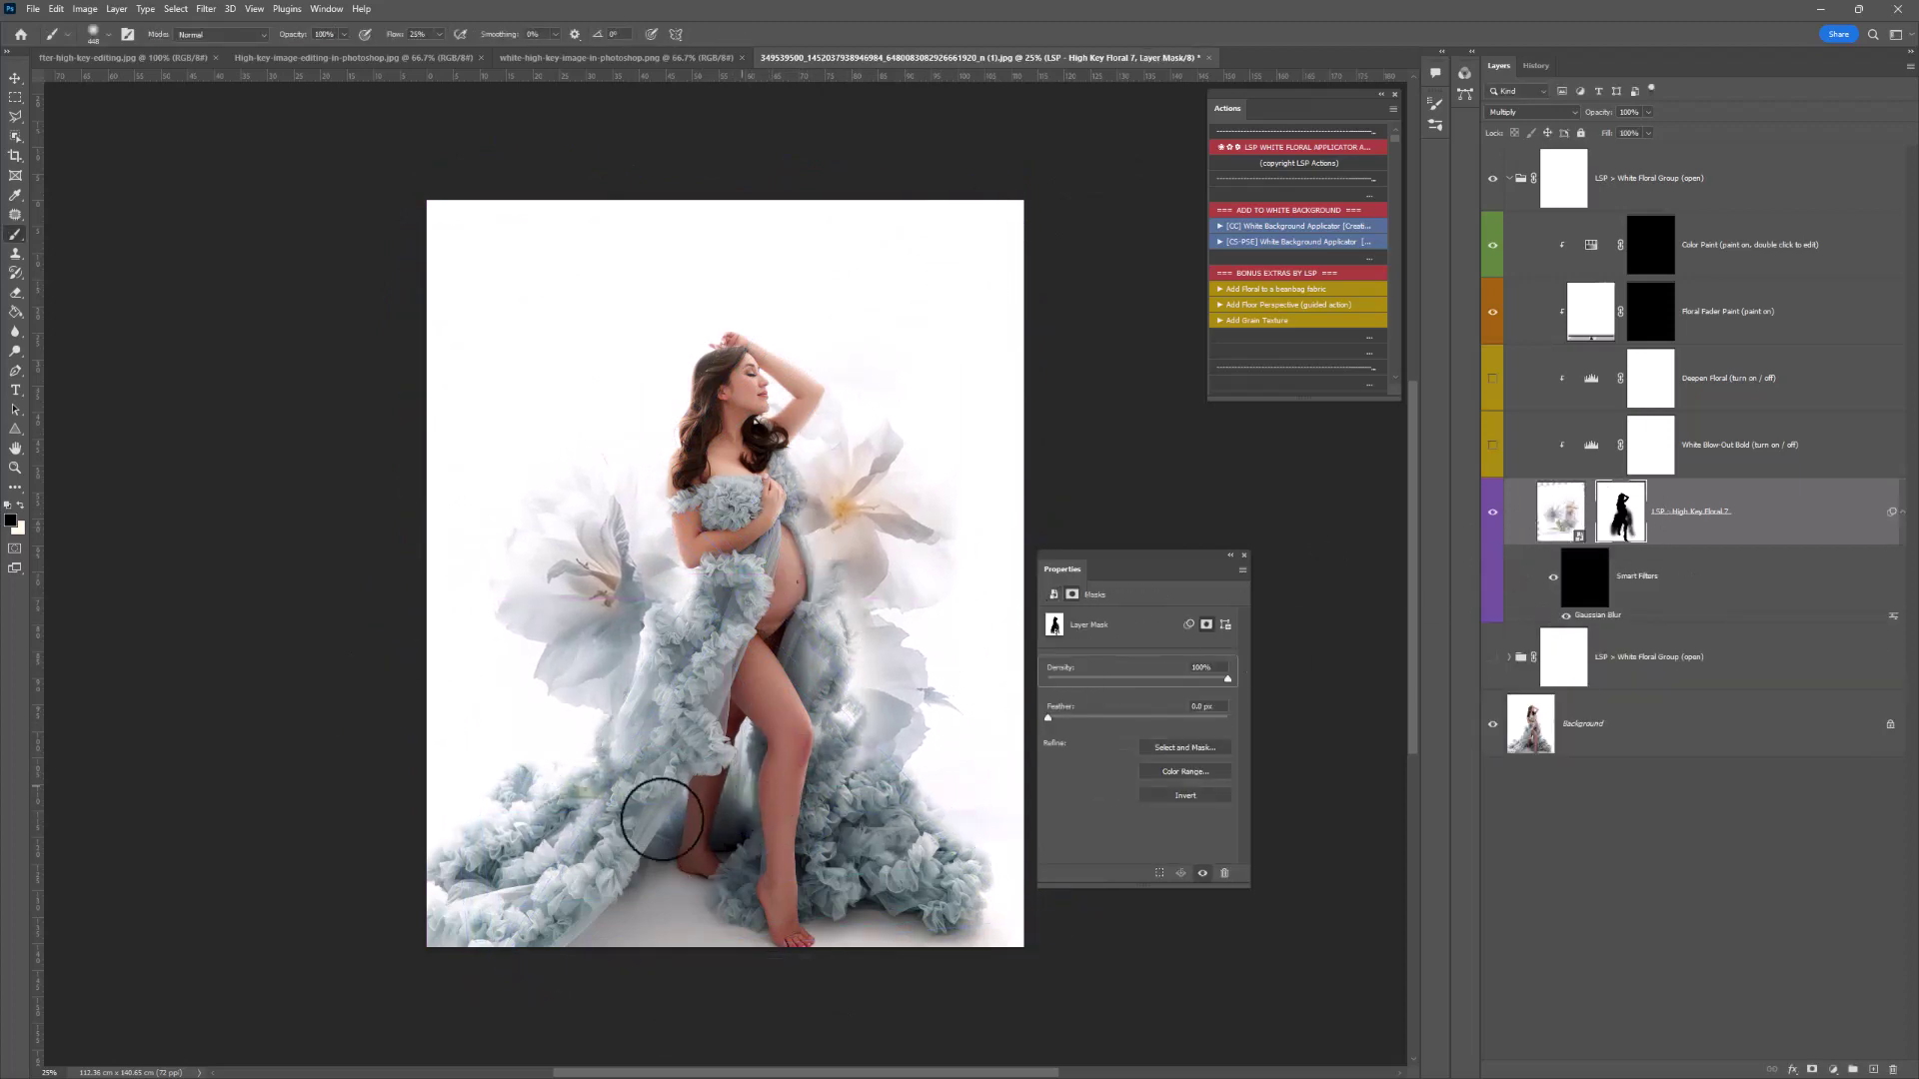
mouse_move(794, 515)
mouse_down()
mouse_move(705, 705)
mouse_move(703, 593)
mouse_move(767, 715)
mouse_up()
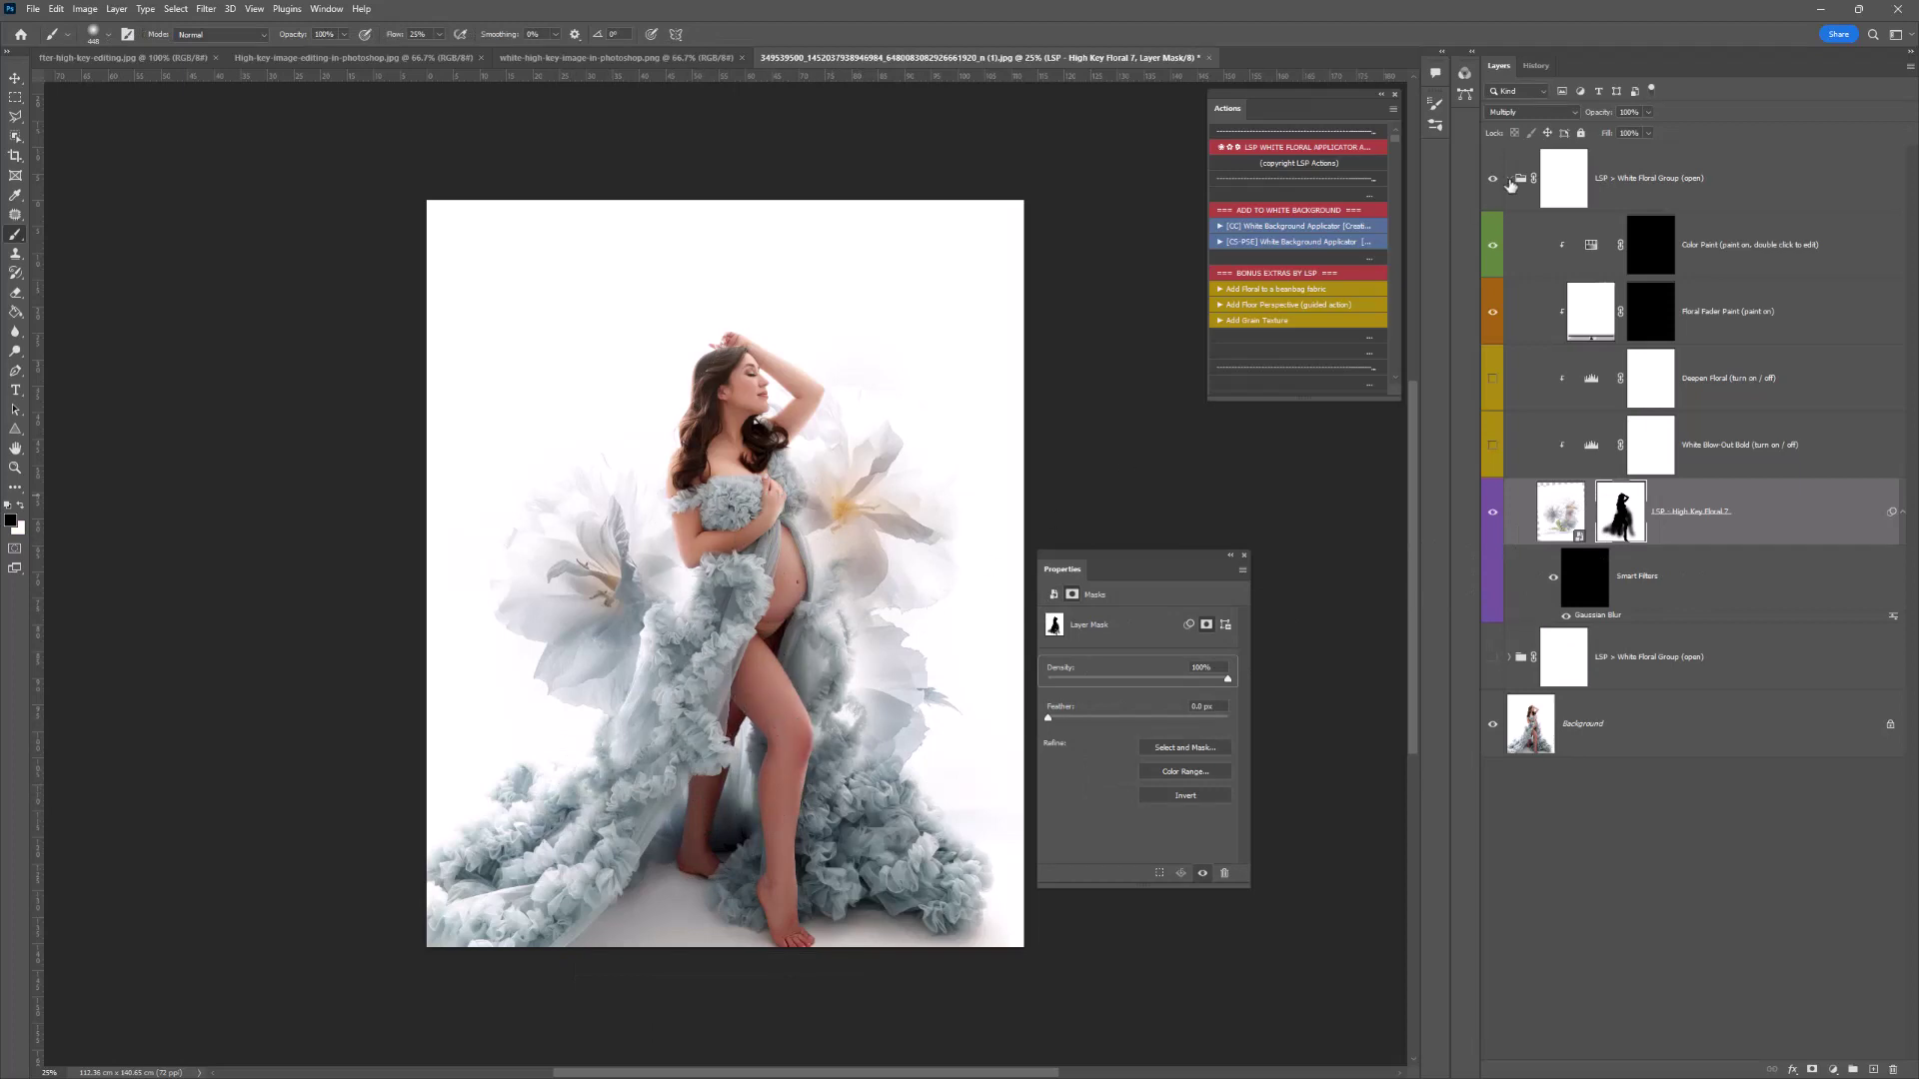
click(1509, 179)
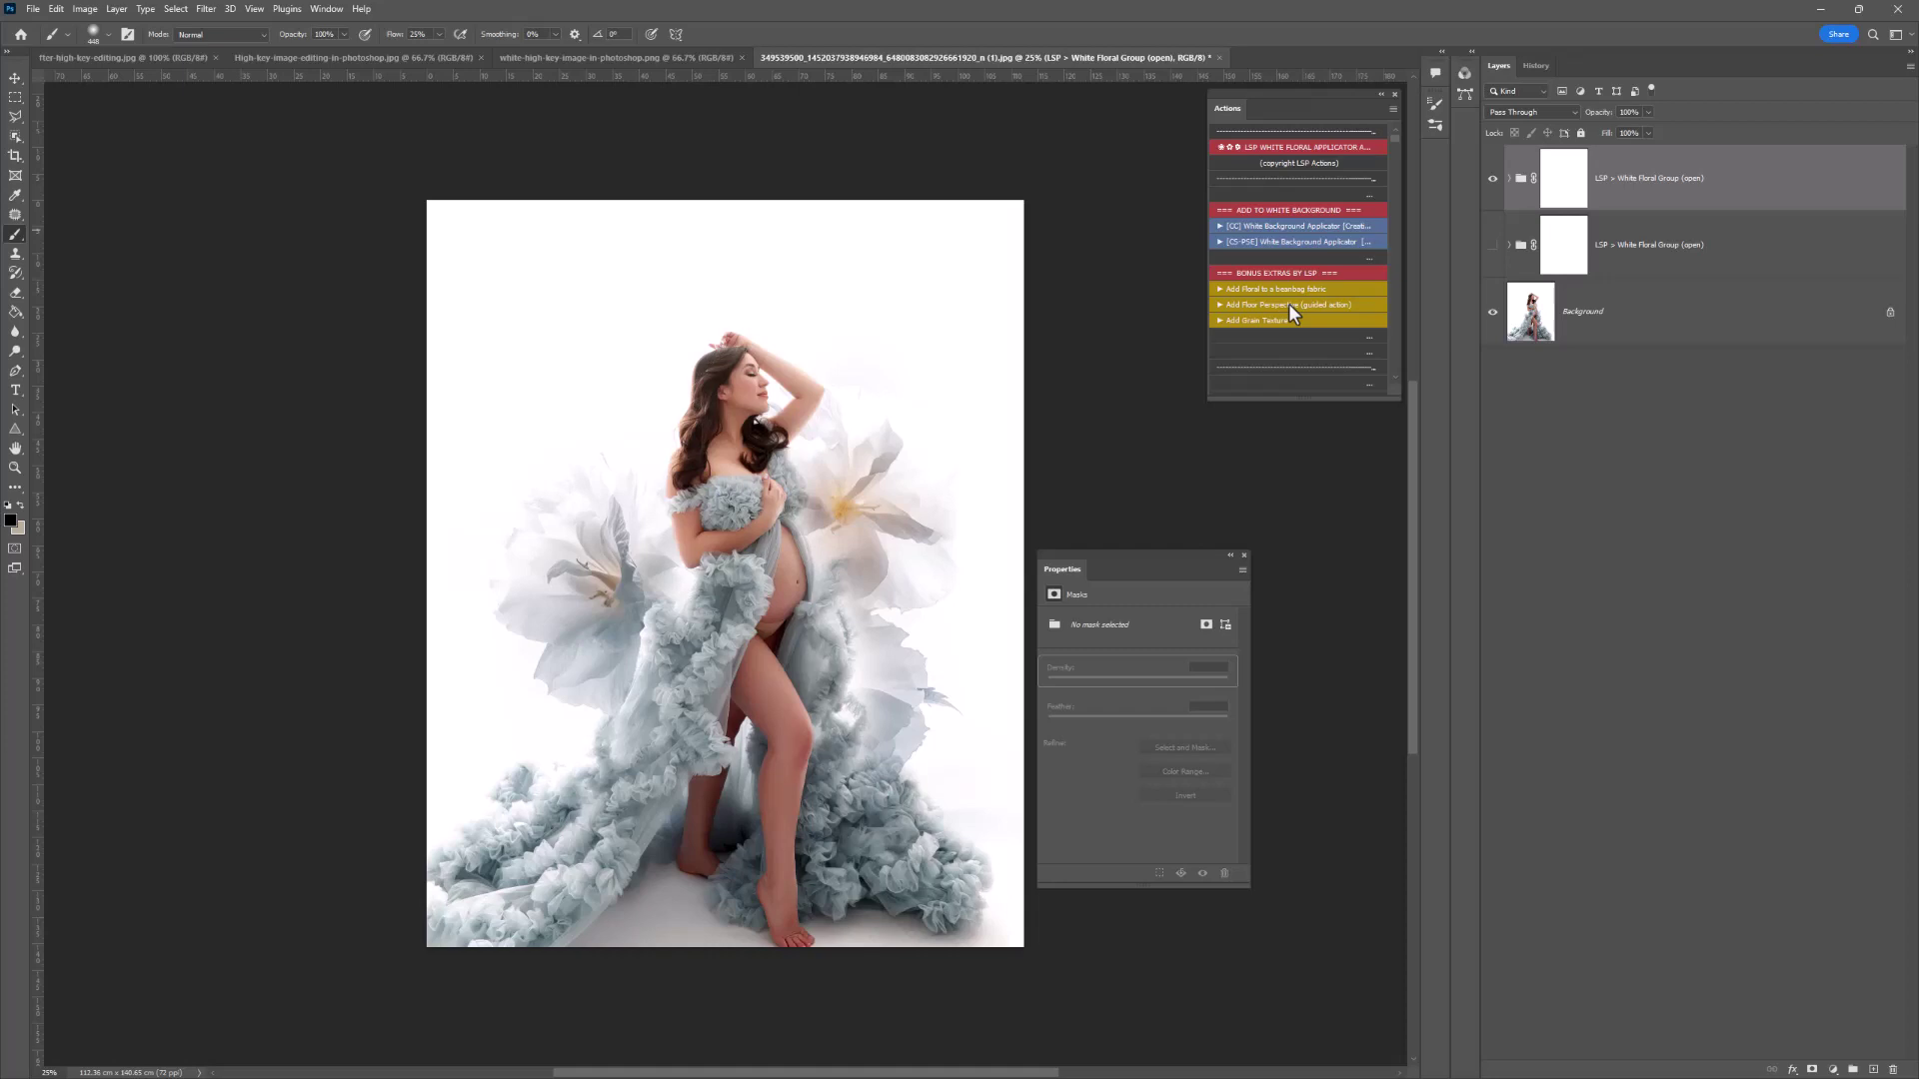
Switch to white-high-key-image-in-photoshop.png and open Place Embedded, scrolled down to the pink floral files.
click(584, 57)
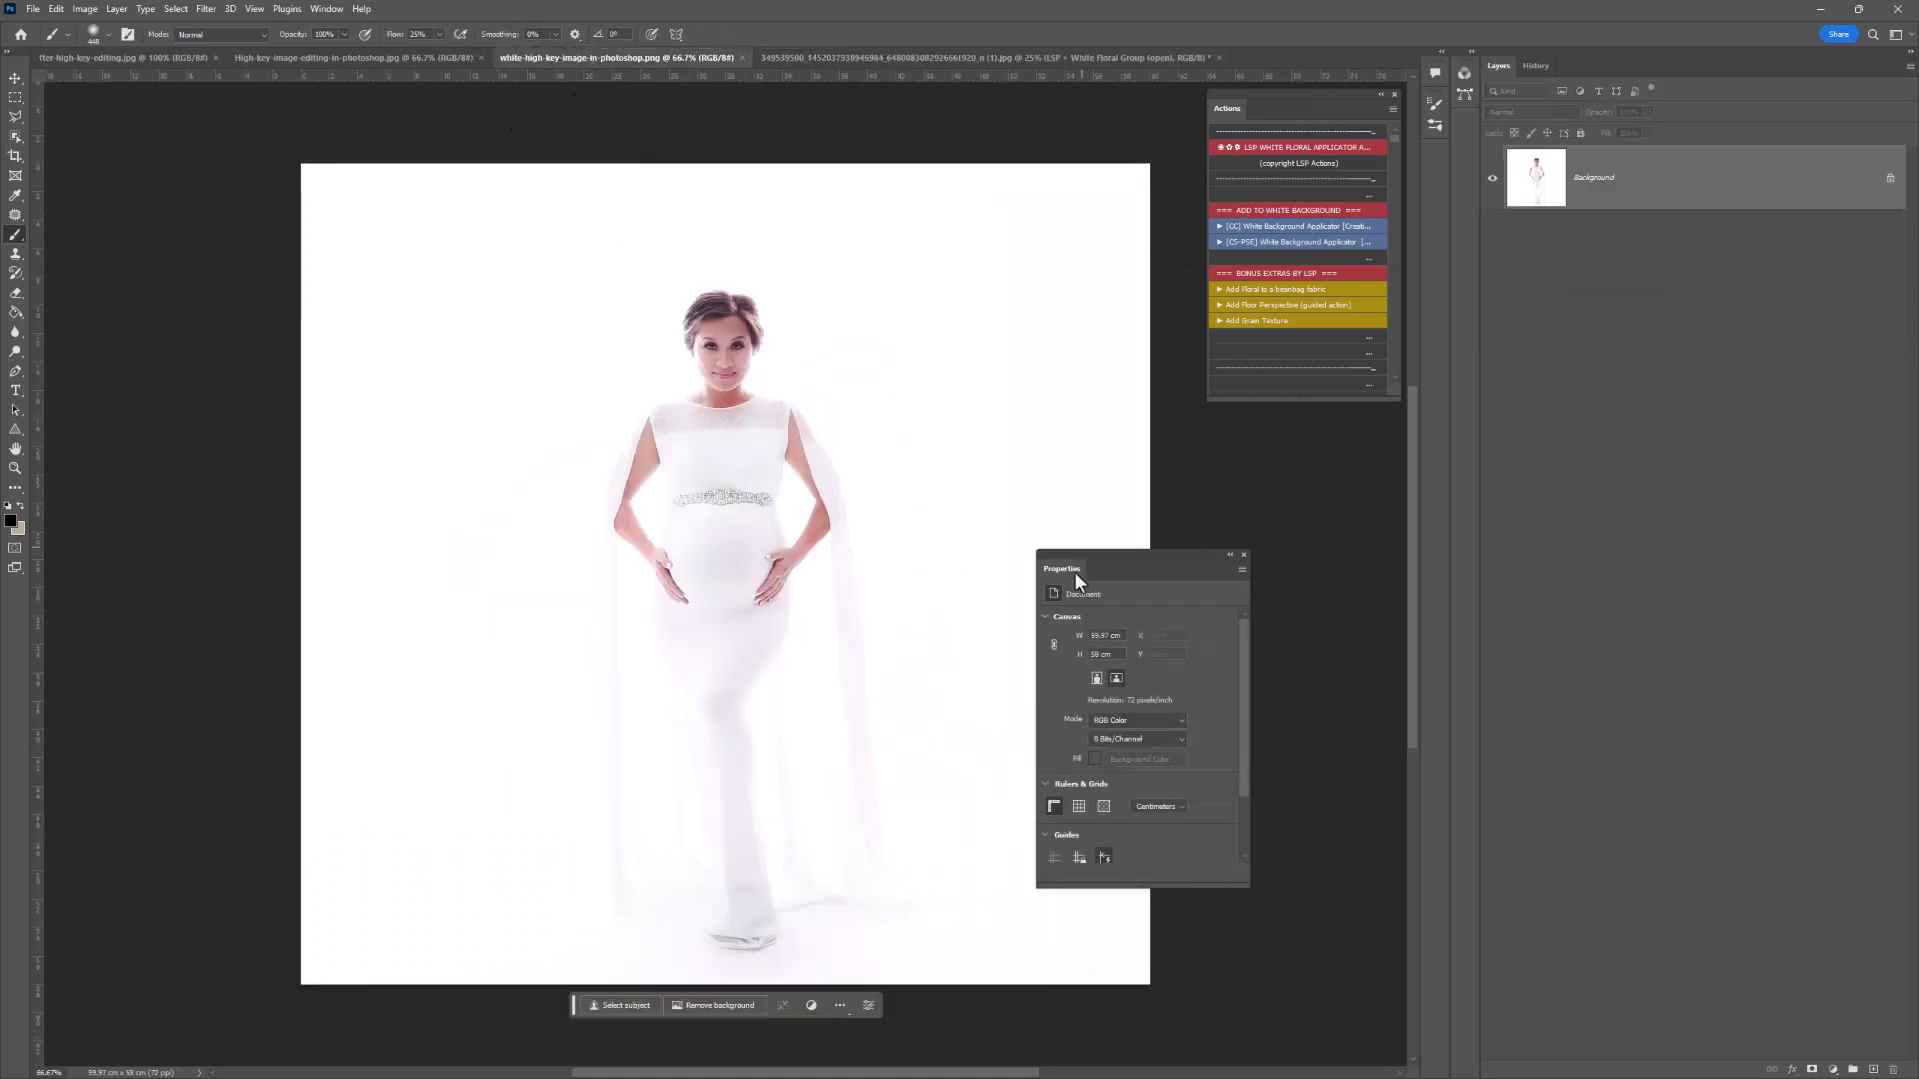
drag(1075, 572, 1263, 592)
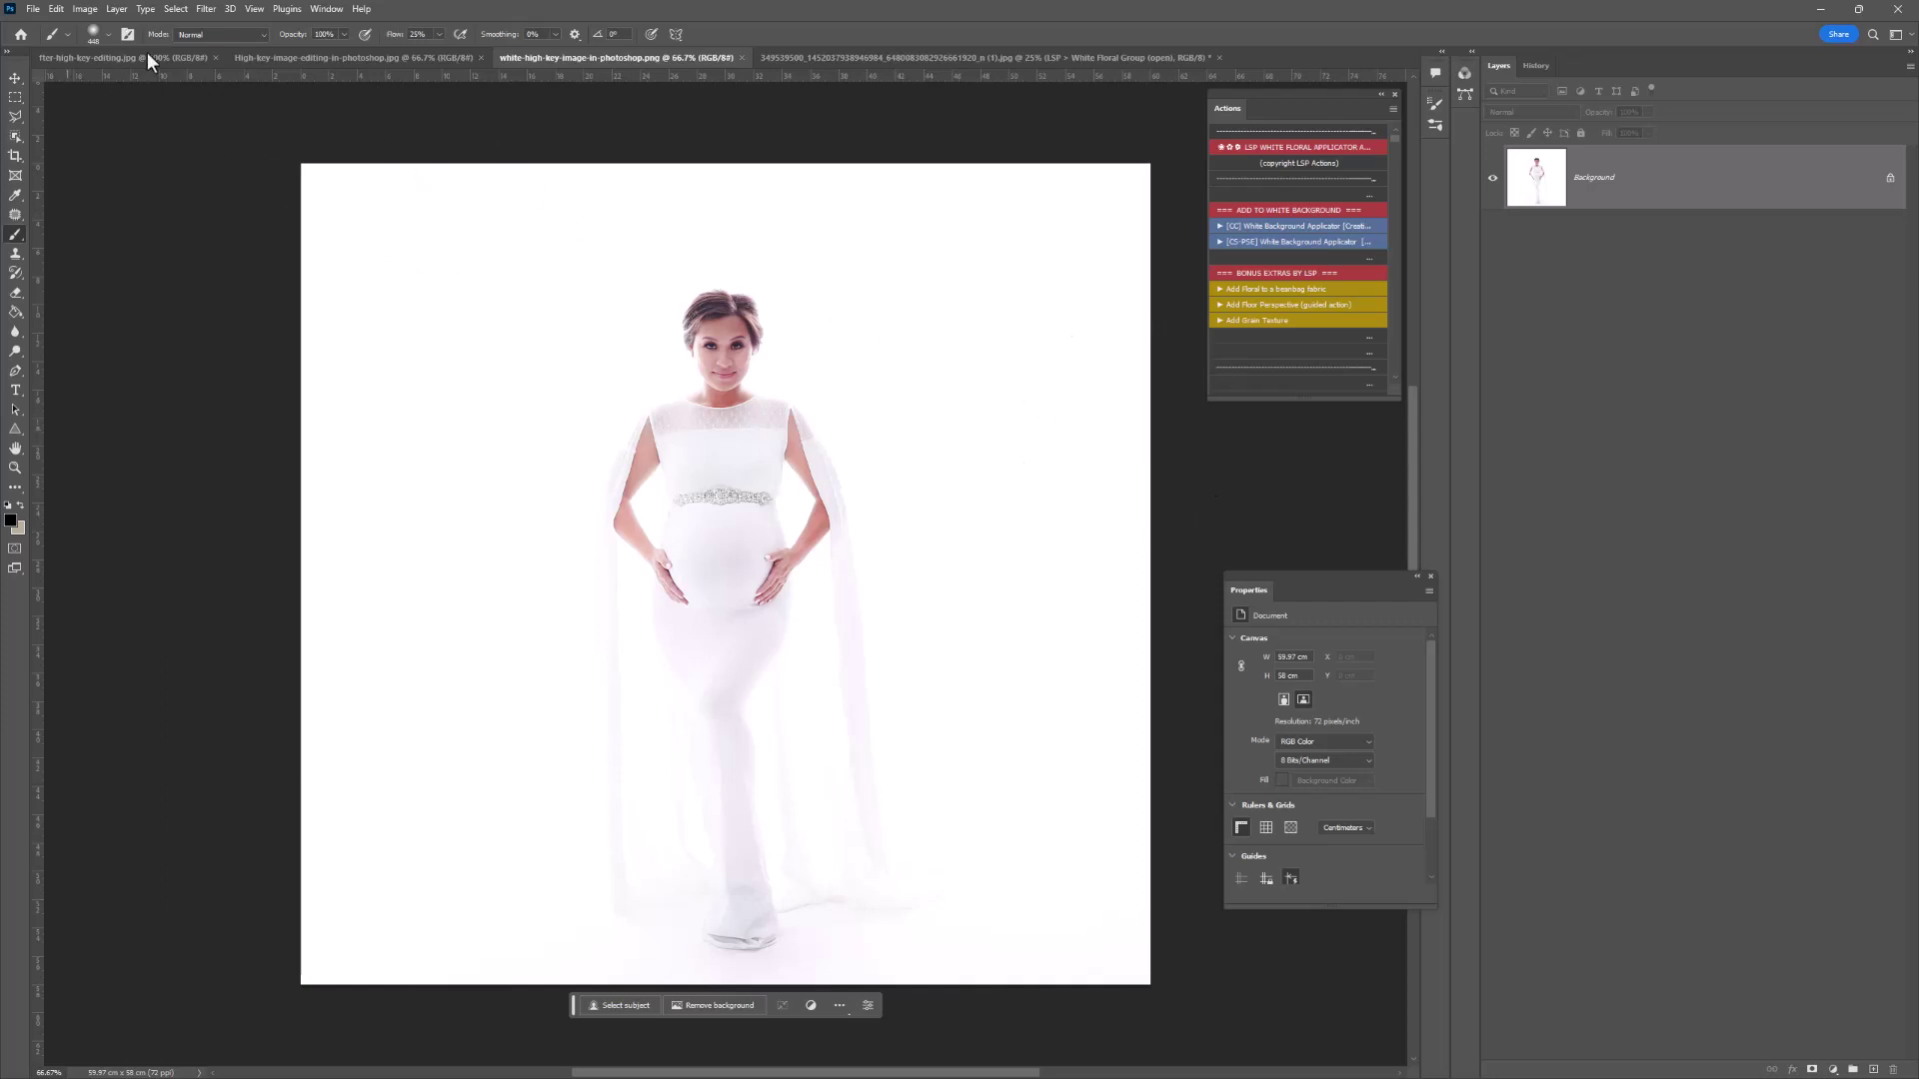
click(33, 9)
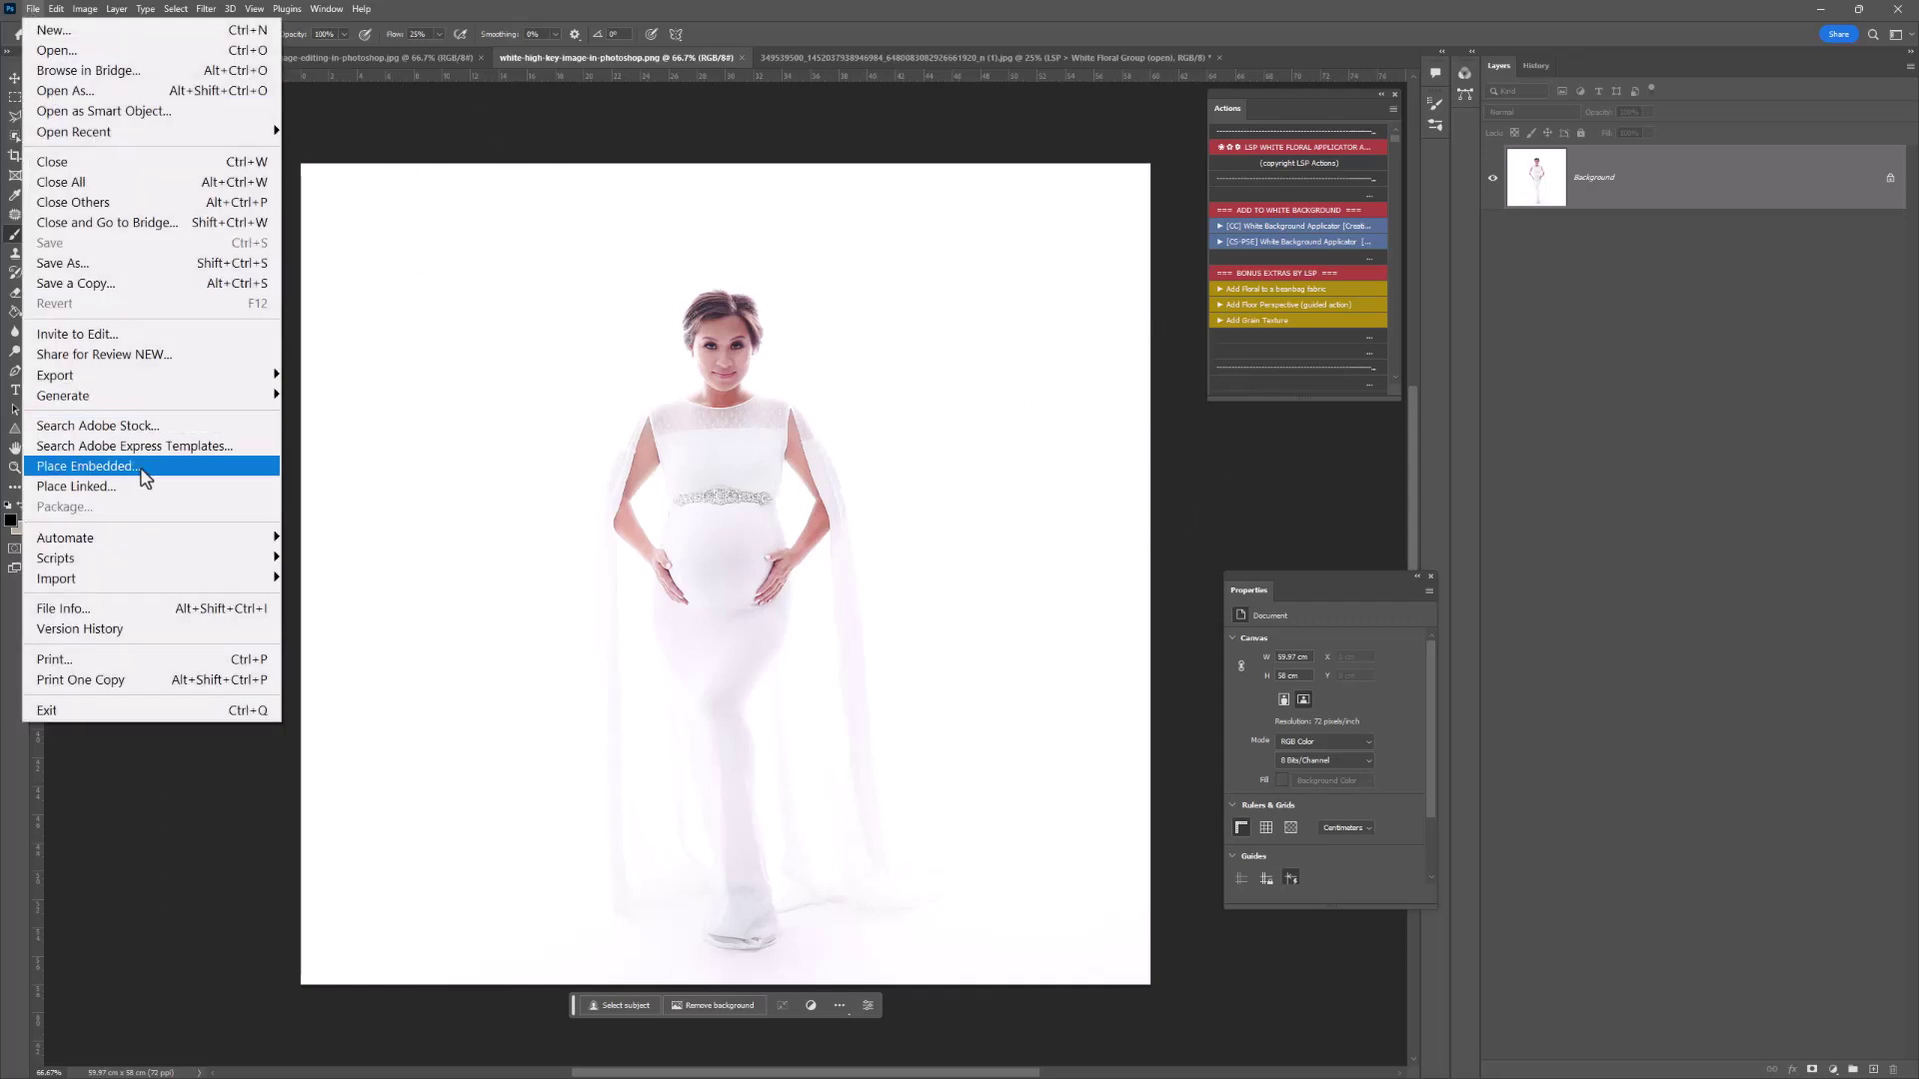
click(141, 467)
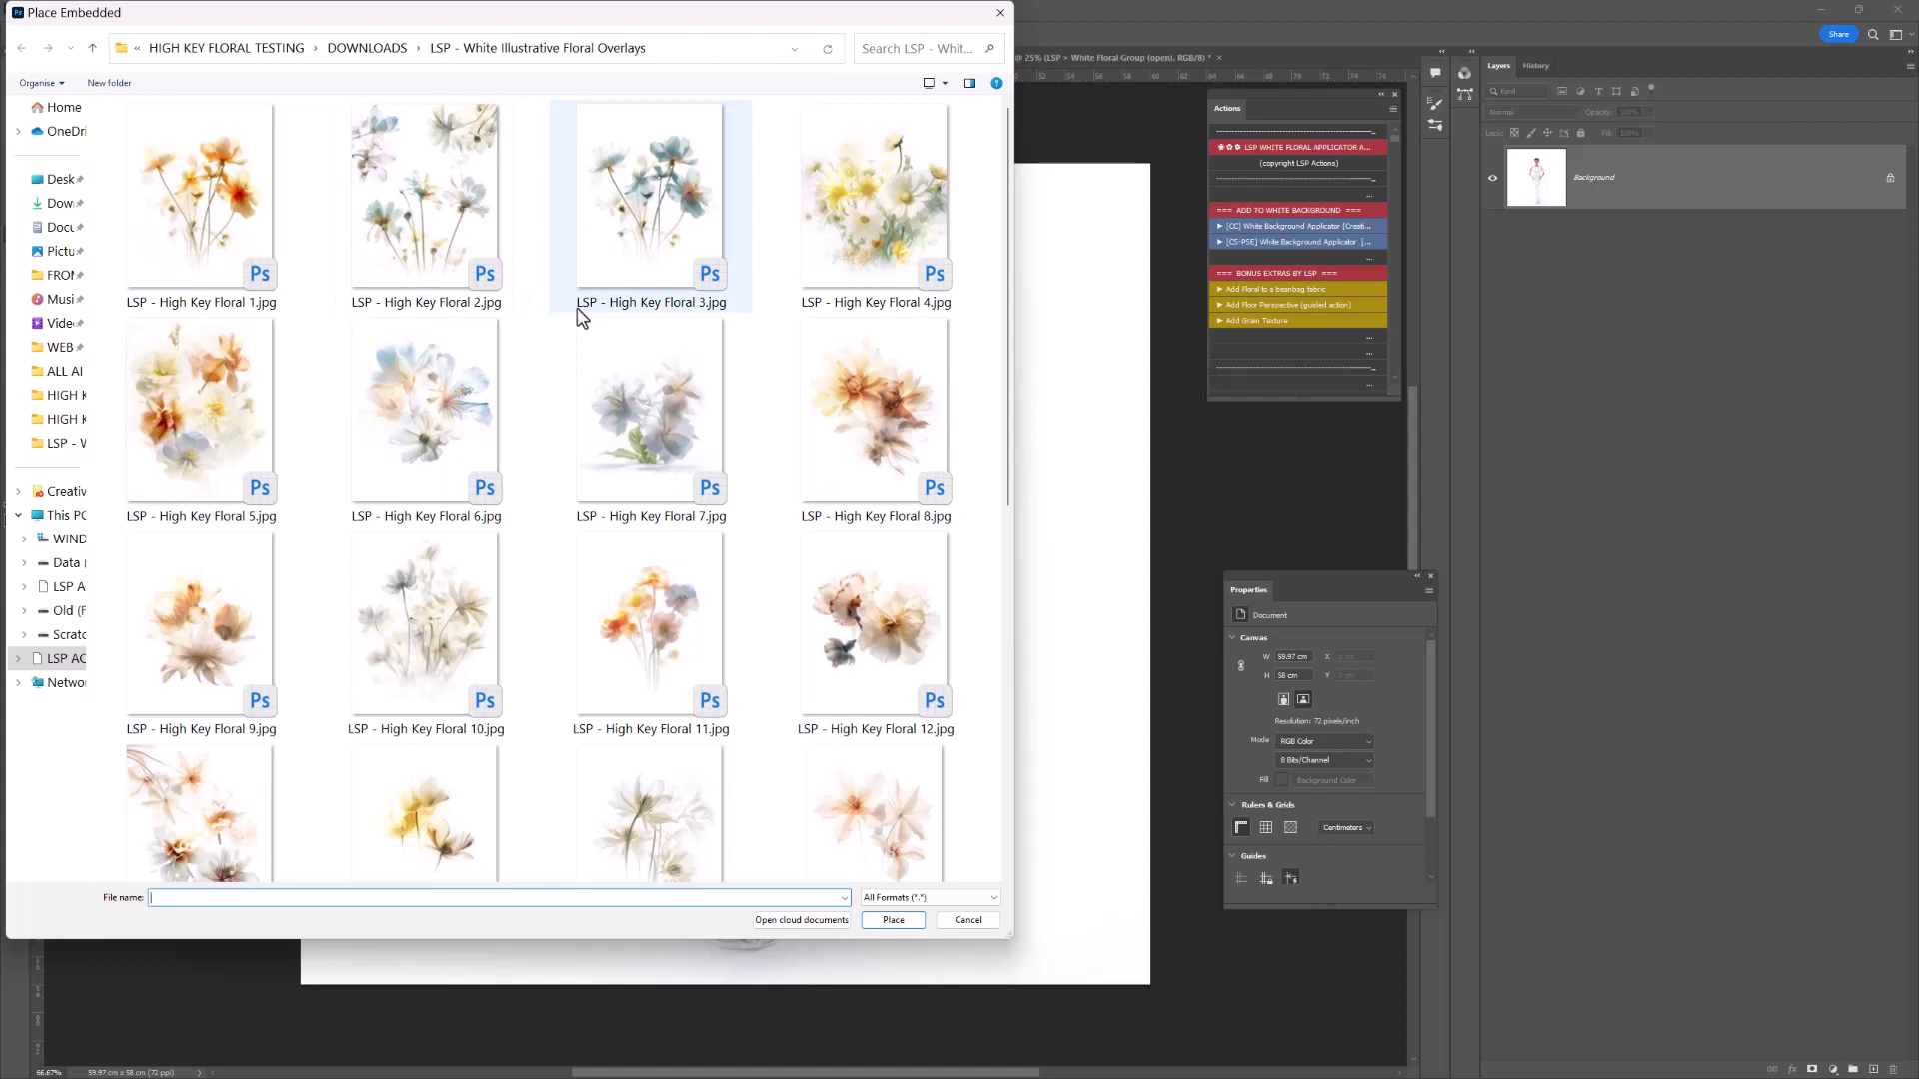
scroll(537, 451, down, 3)
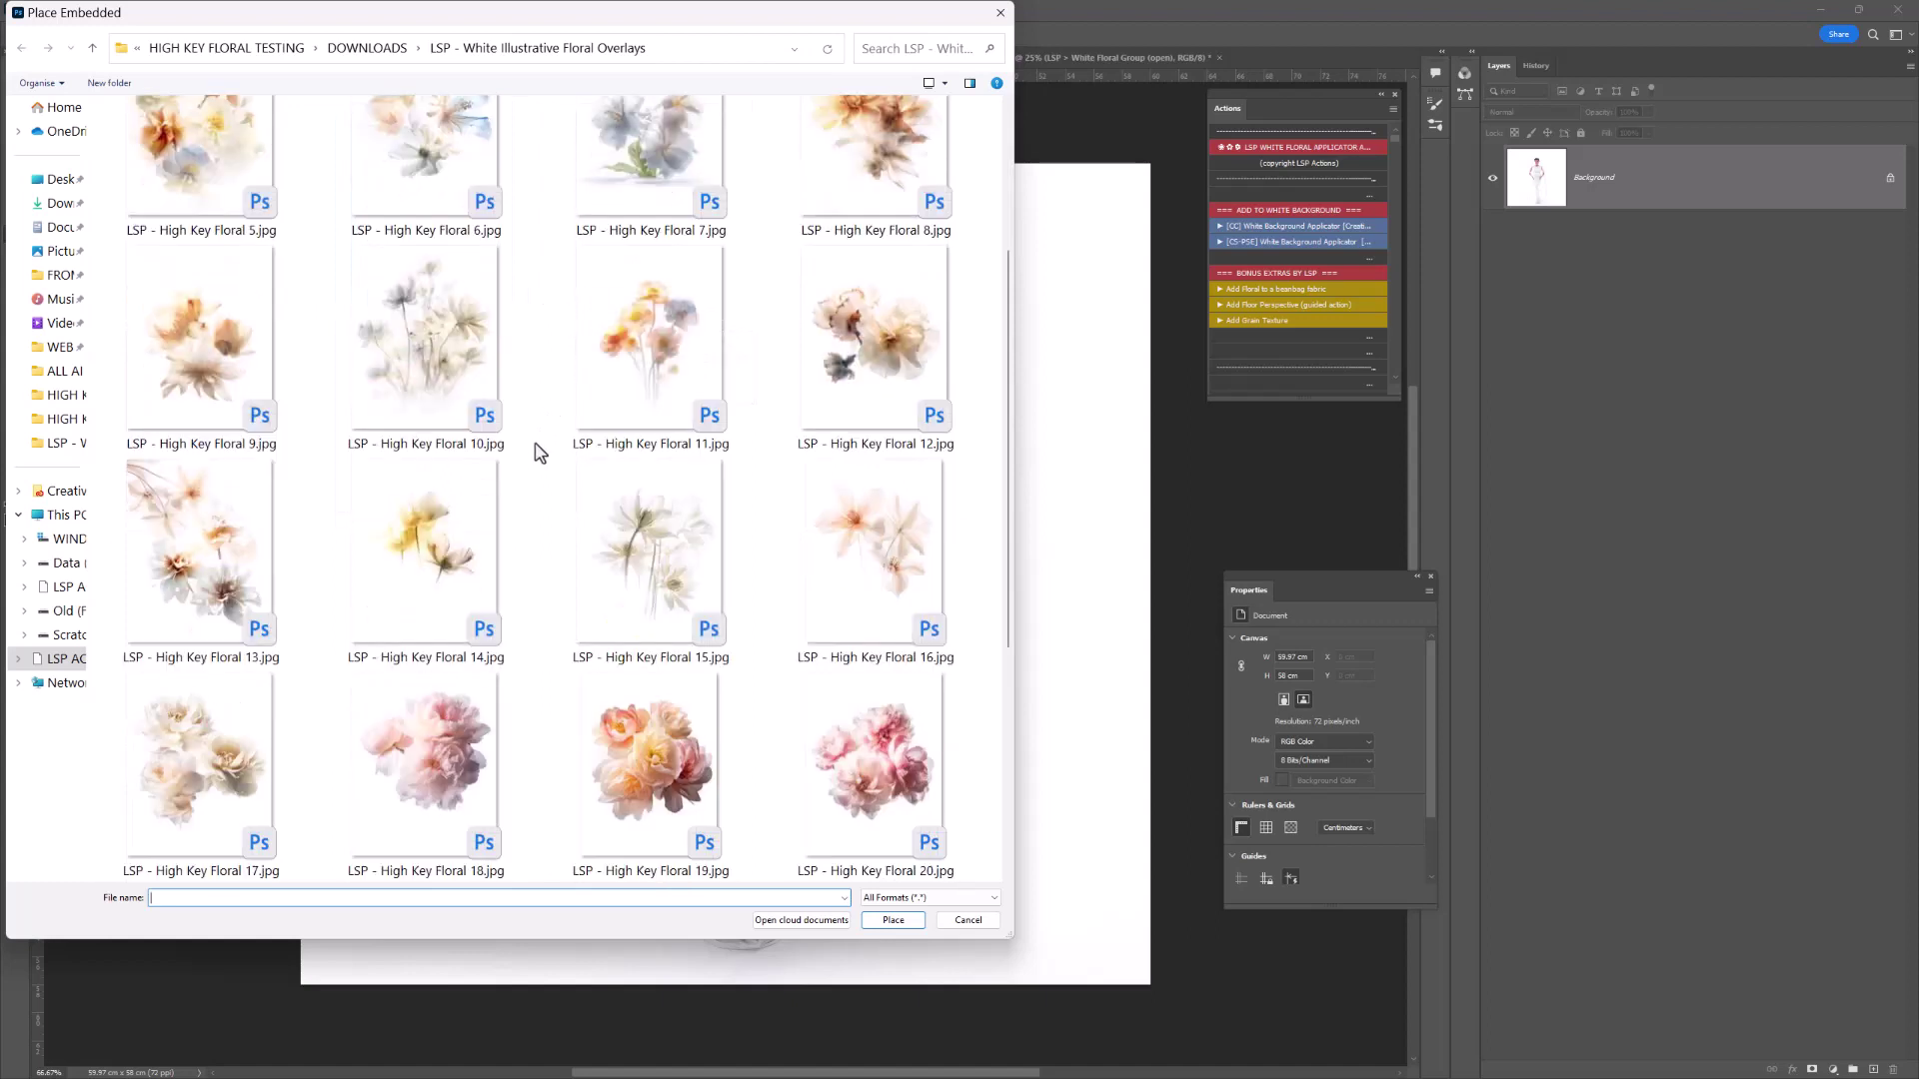
scroll(537, 451, down, 5)
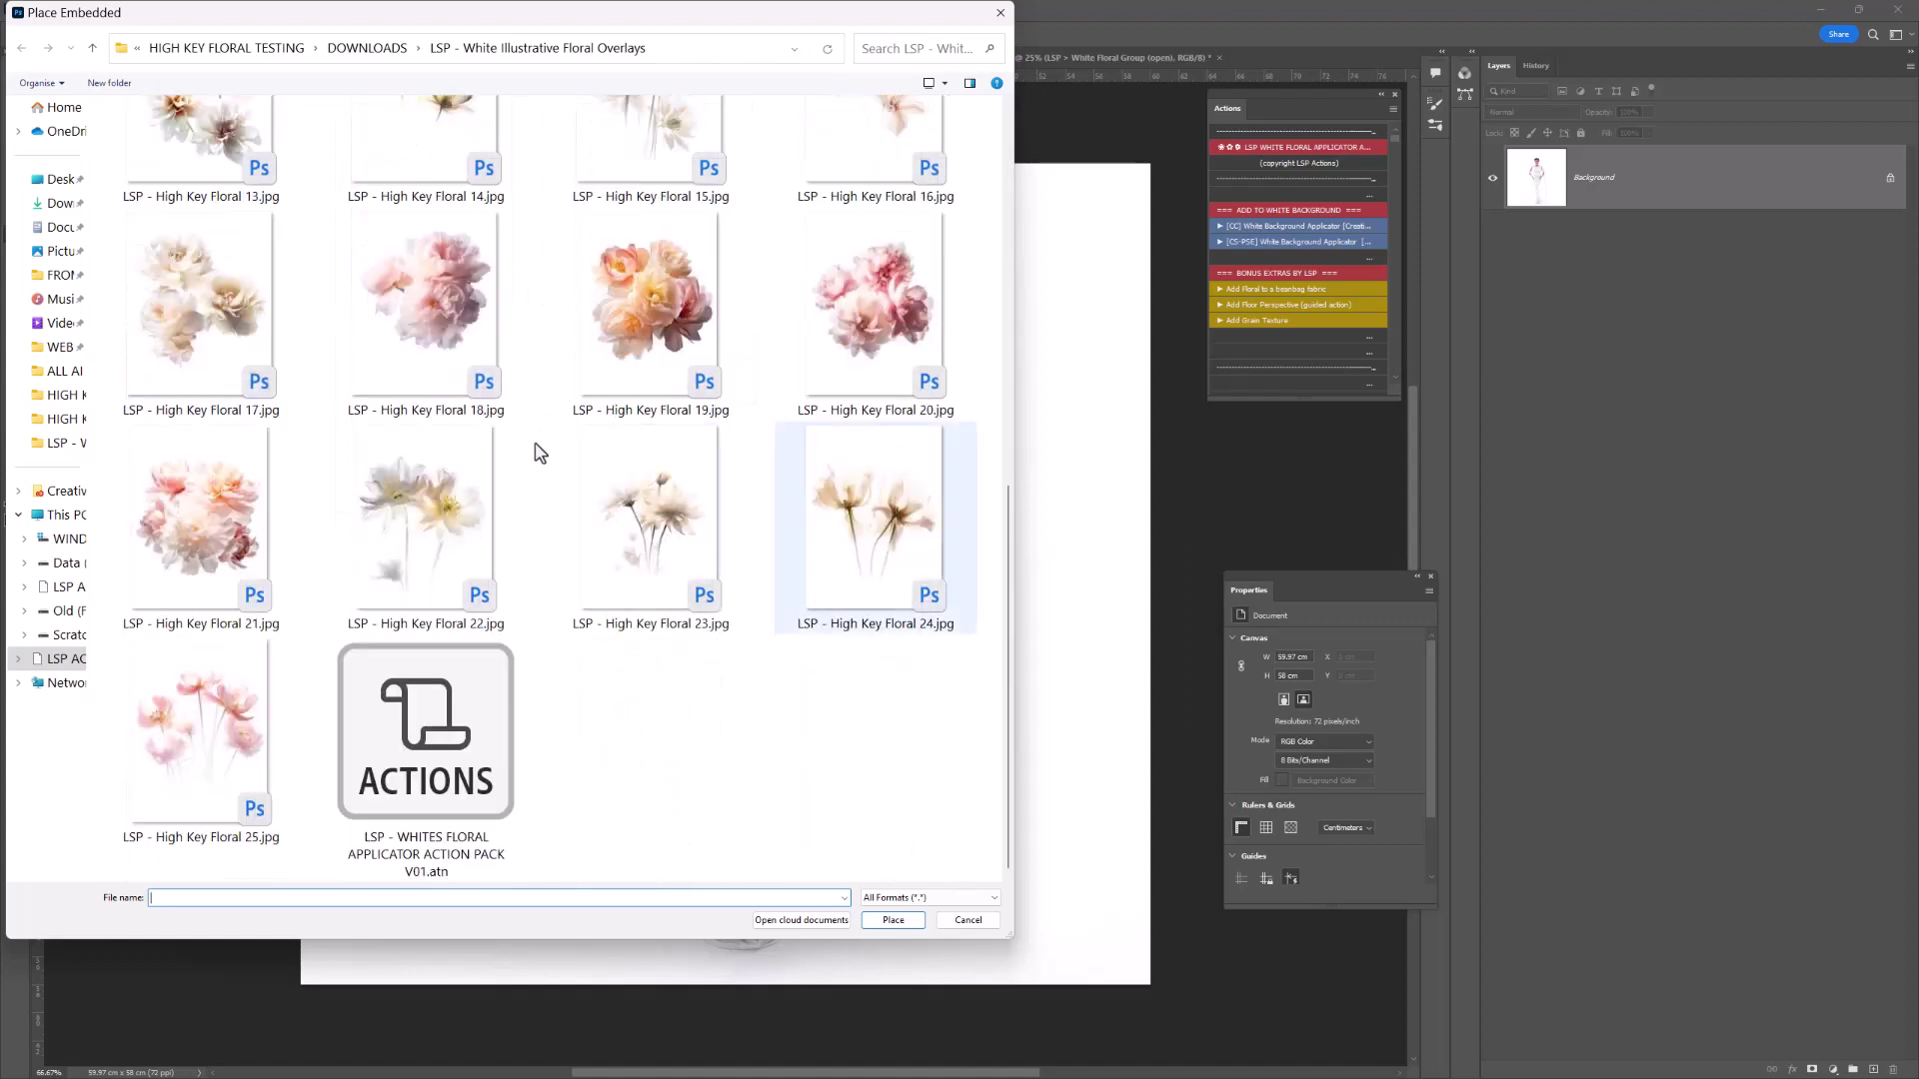
Place High Key Floral 18 shifted down-left at 83.51% width, then compare it on and off.
double_click(465, 337)
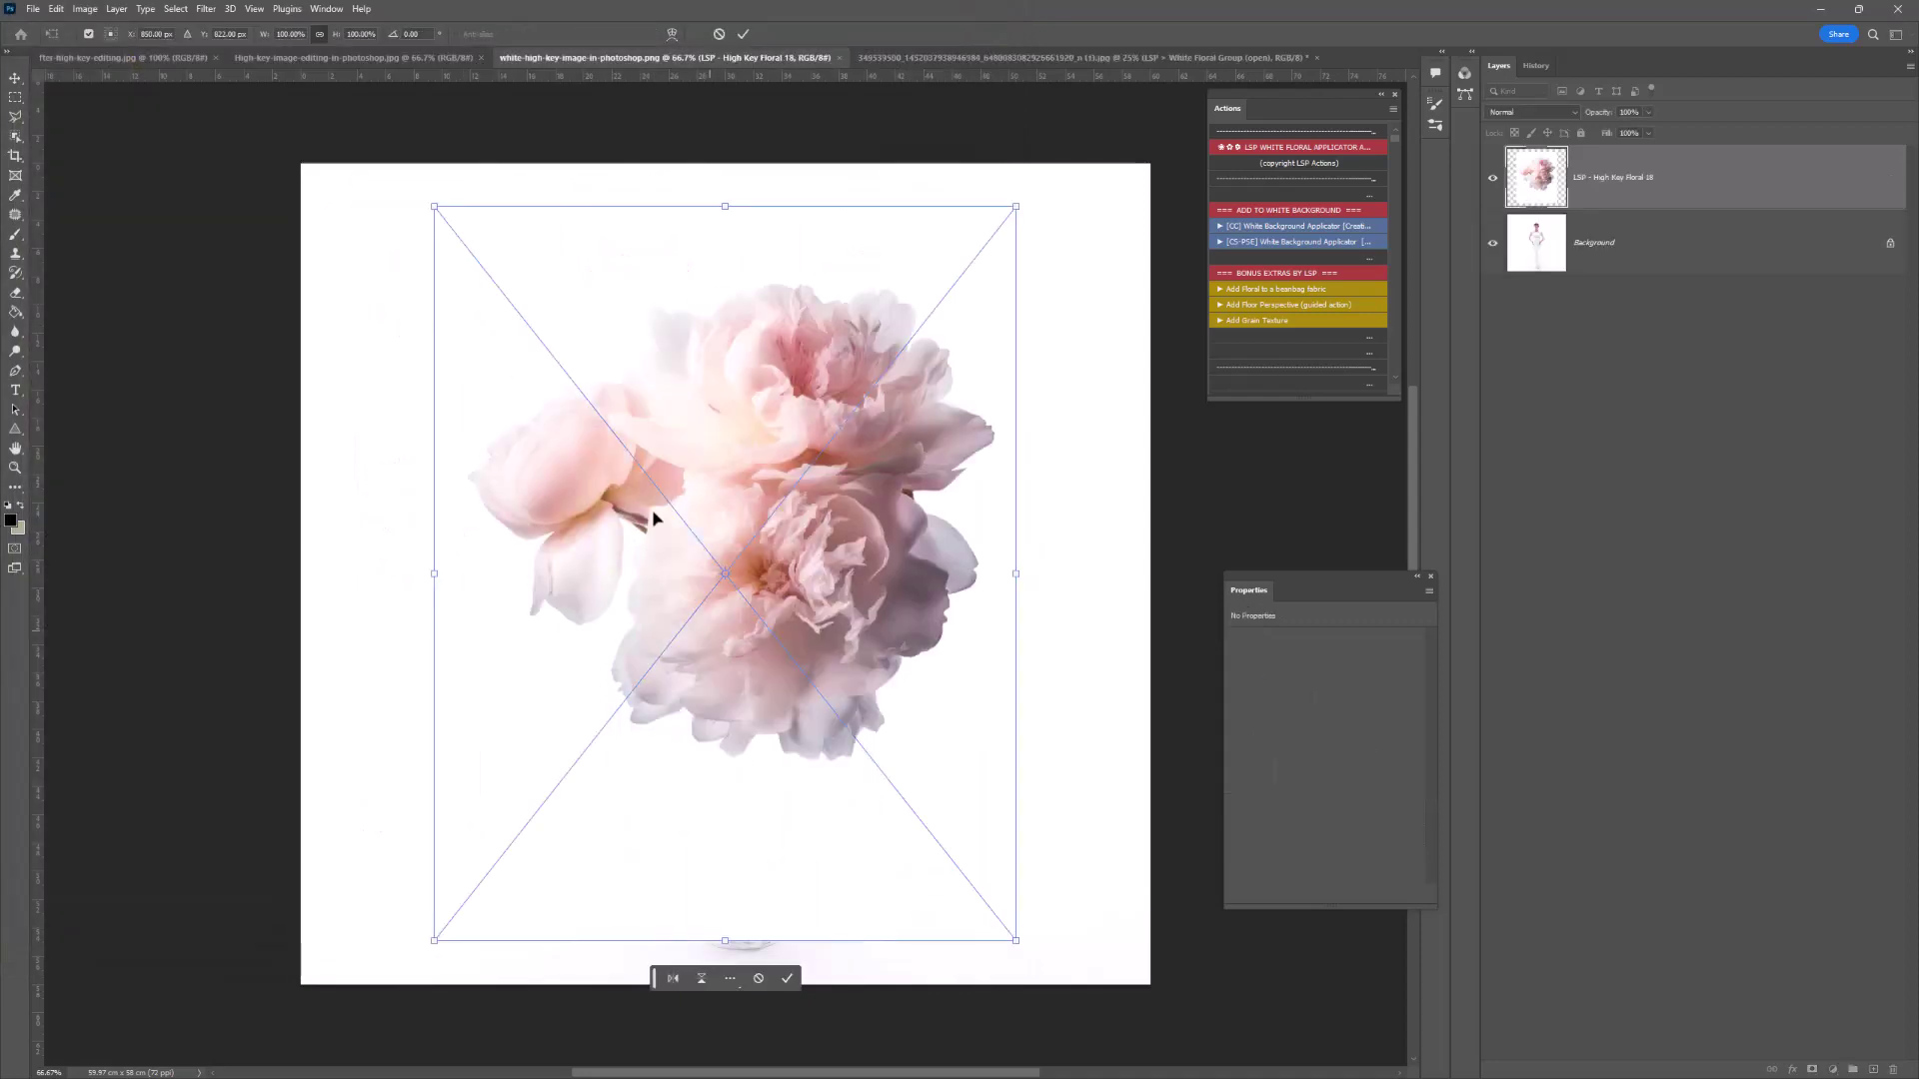
drag(760, 636, 640, 662)
drag(891, 590, 651, 599)
key(Return)
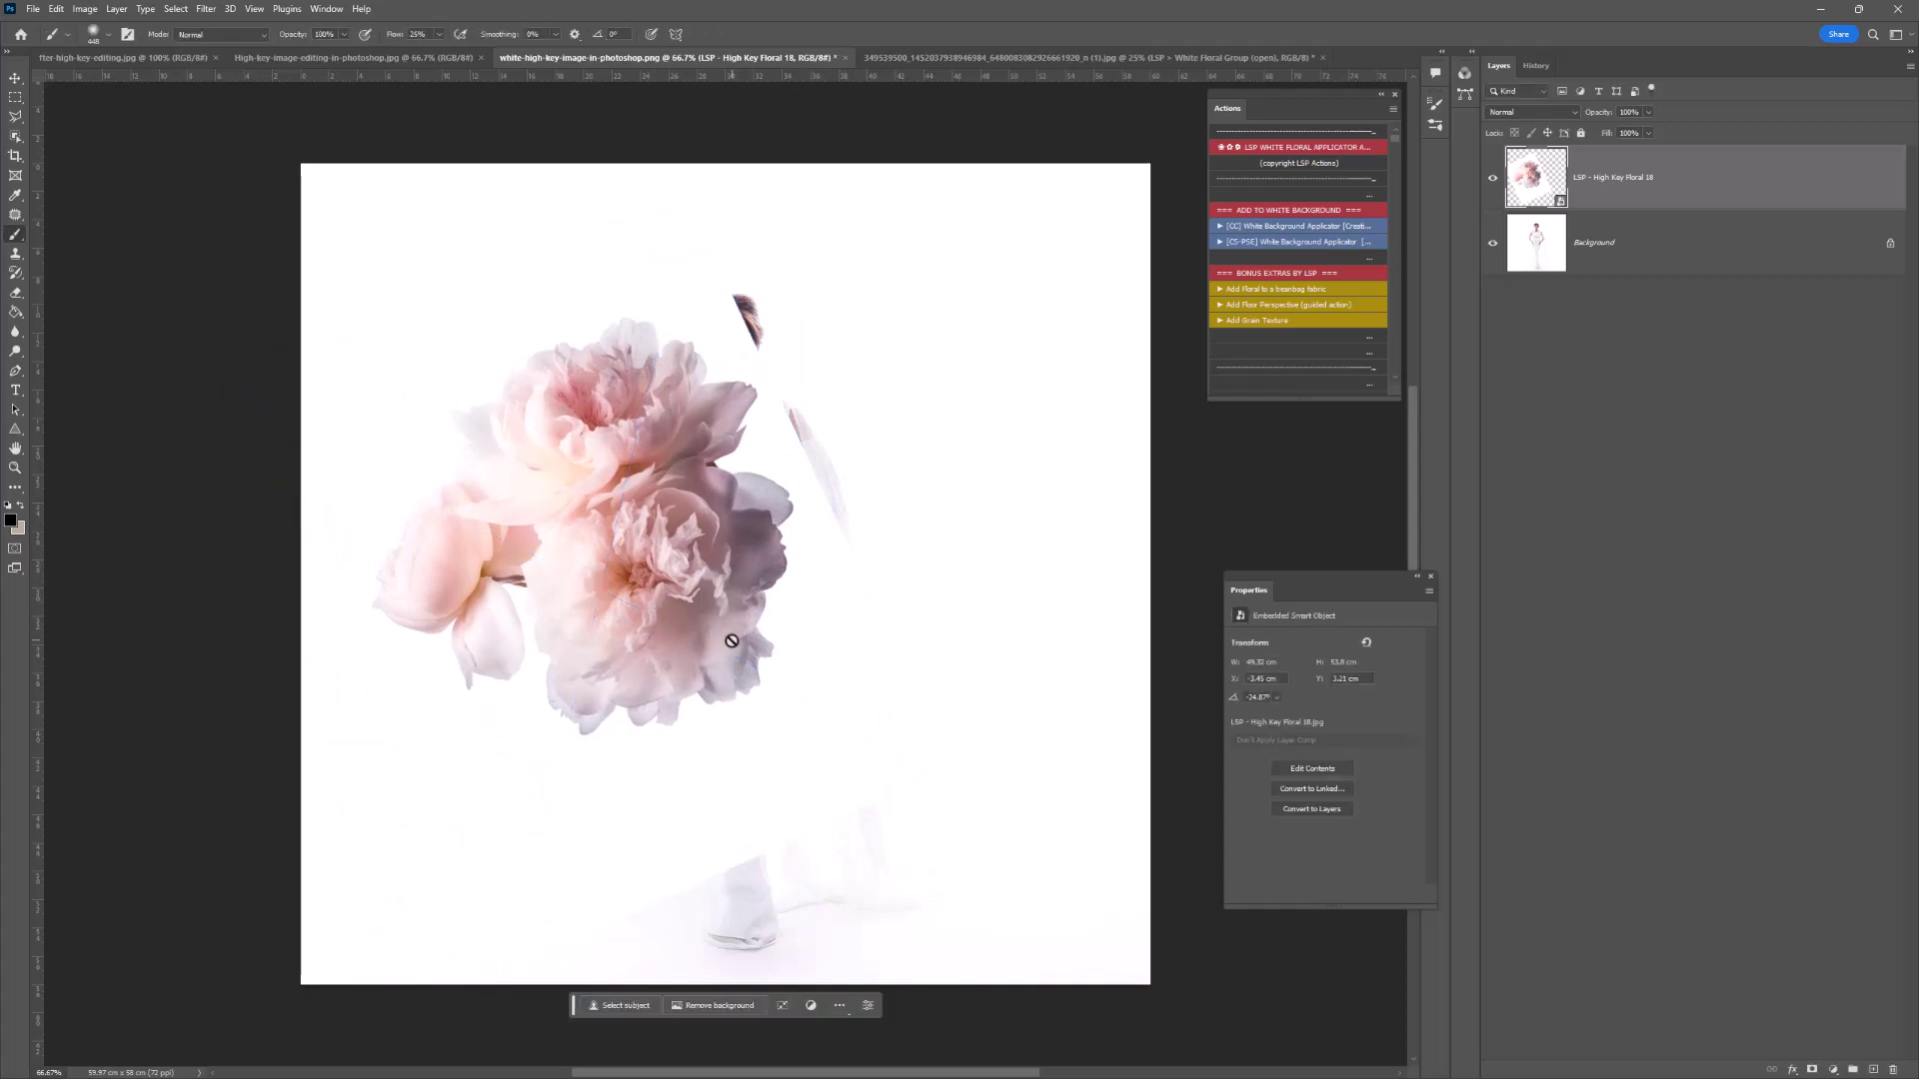
key(ctrl+comma)
key(ctrl+comma)
Set Floral 18 to Multiply blend mode and add a layer mask.
click(1531, 114)
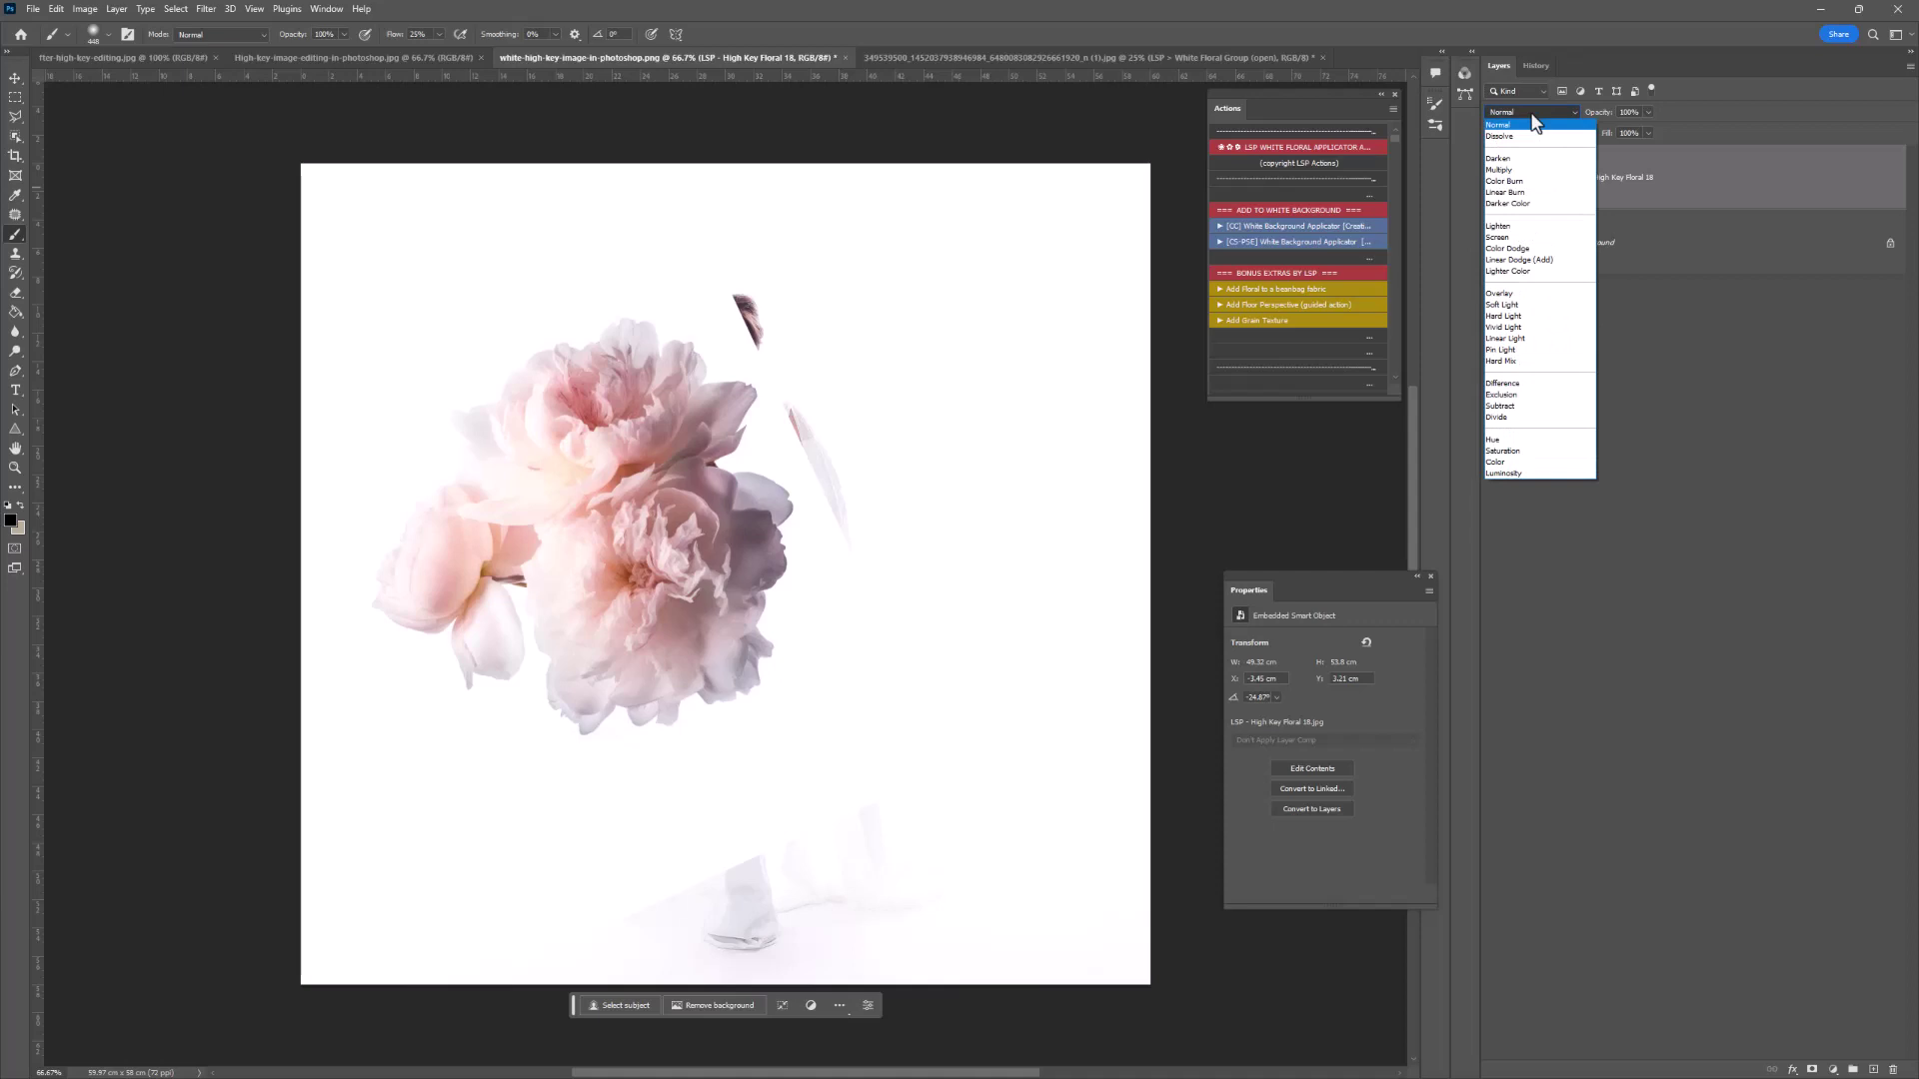
click(1520, 172)
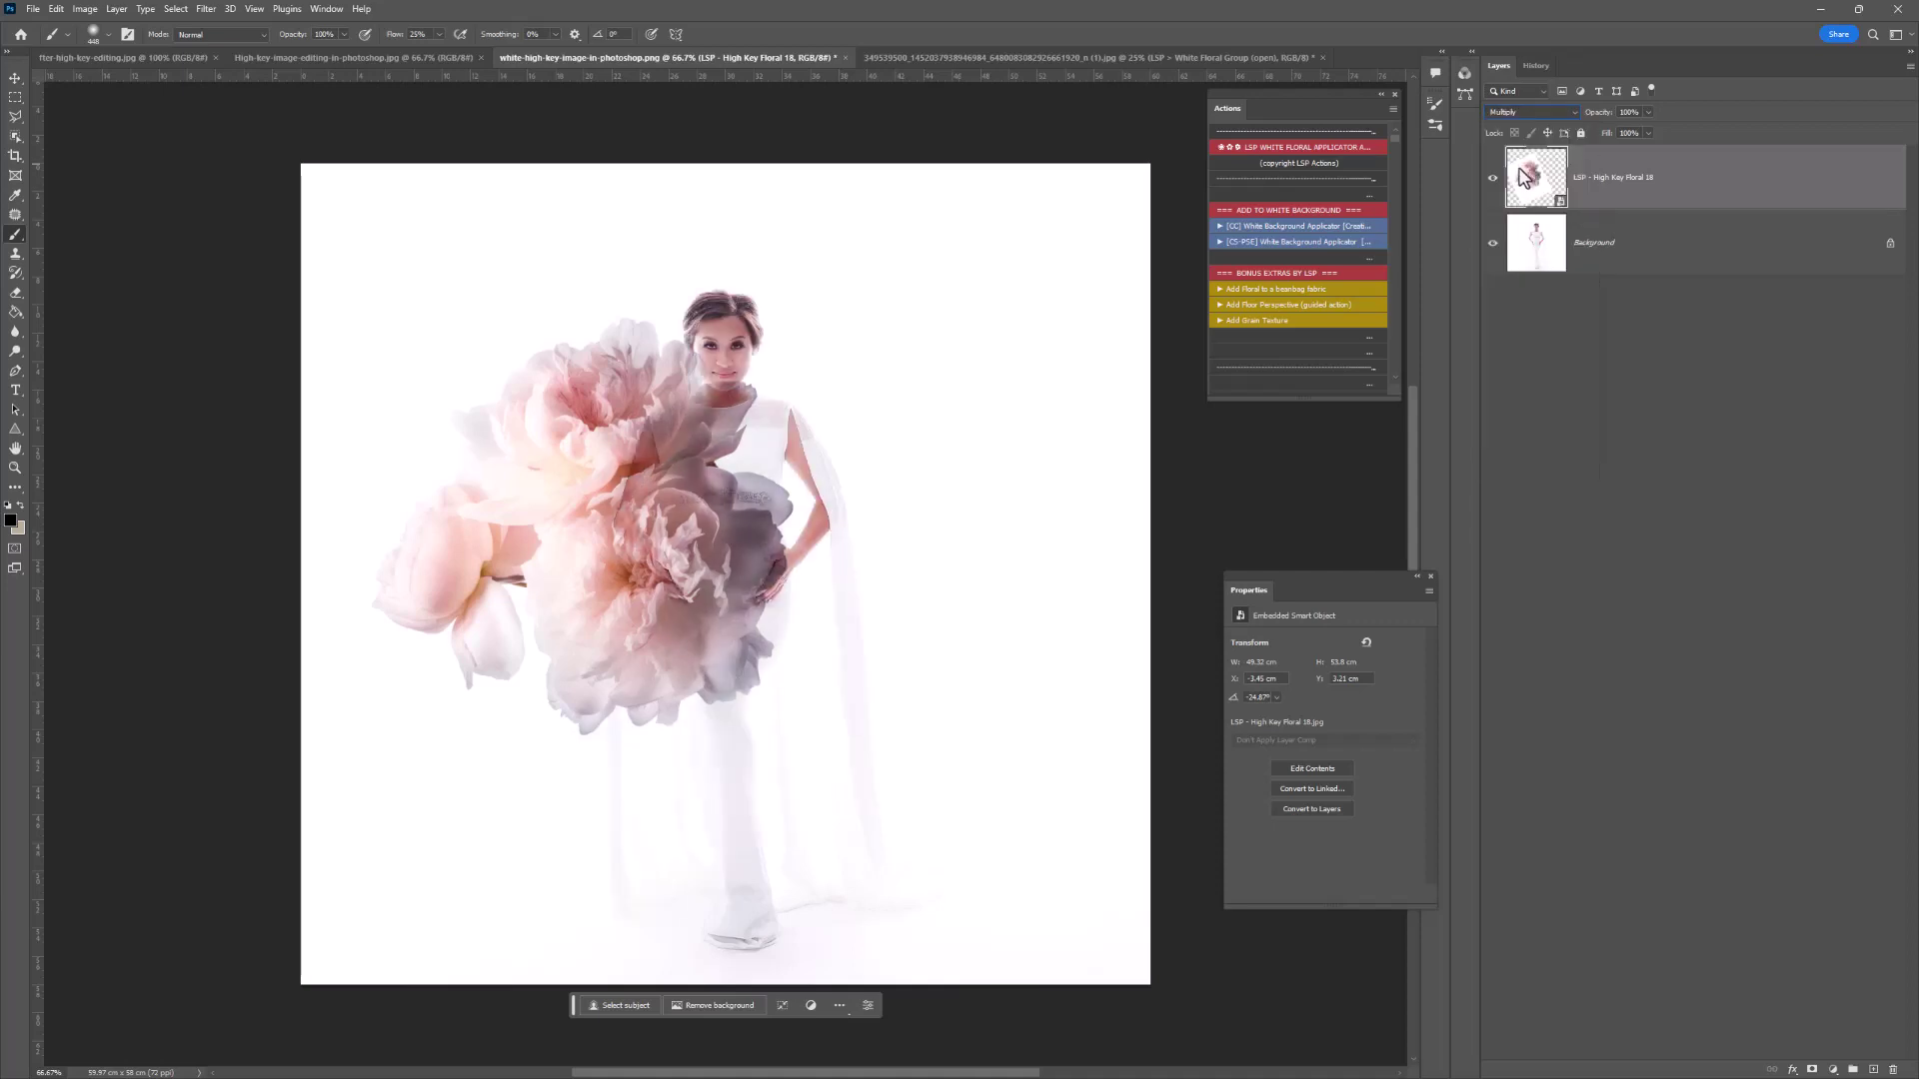
click(1814, 1071)
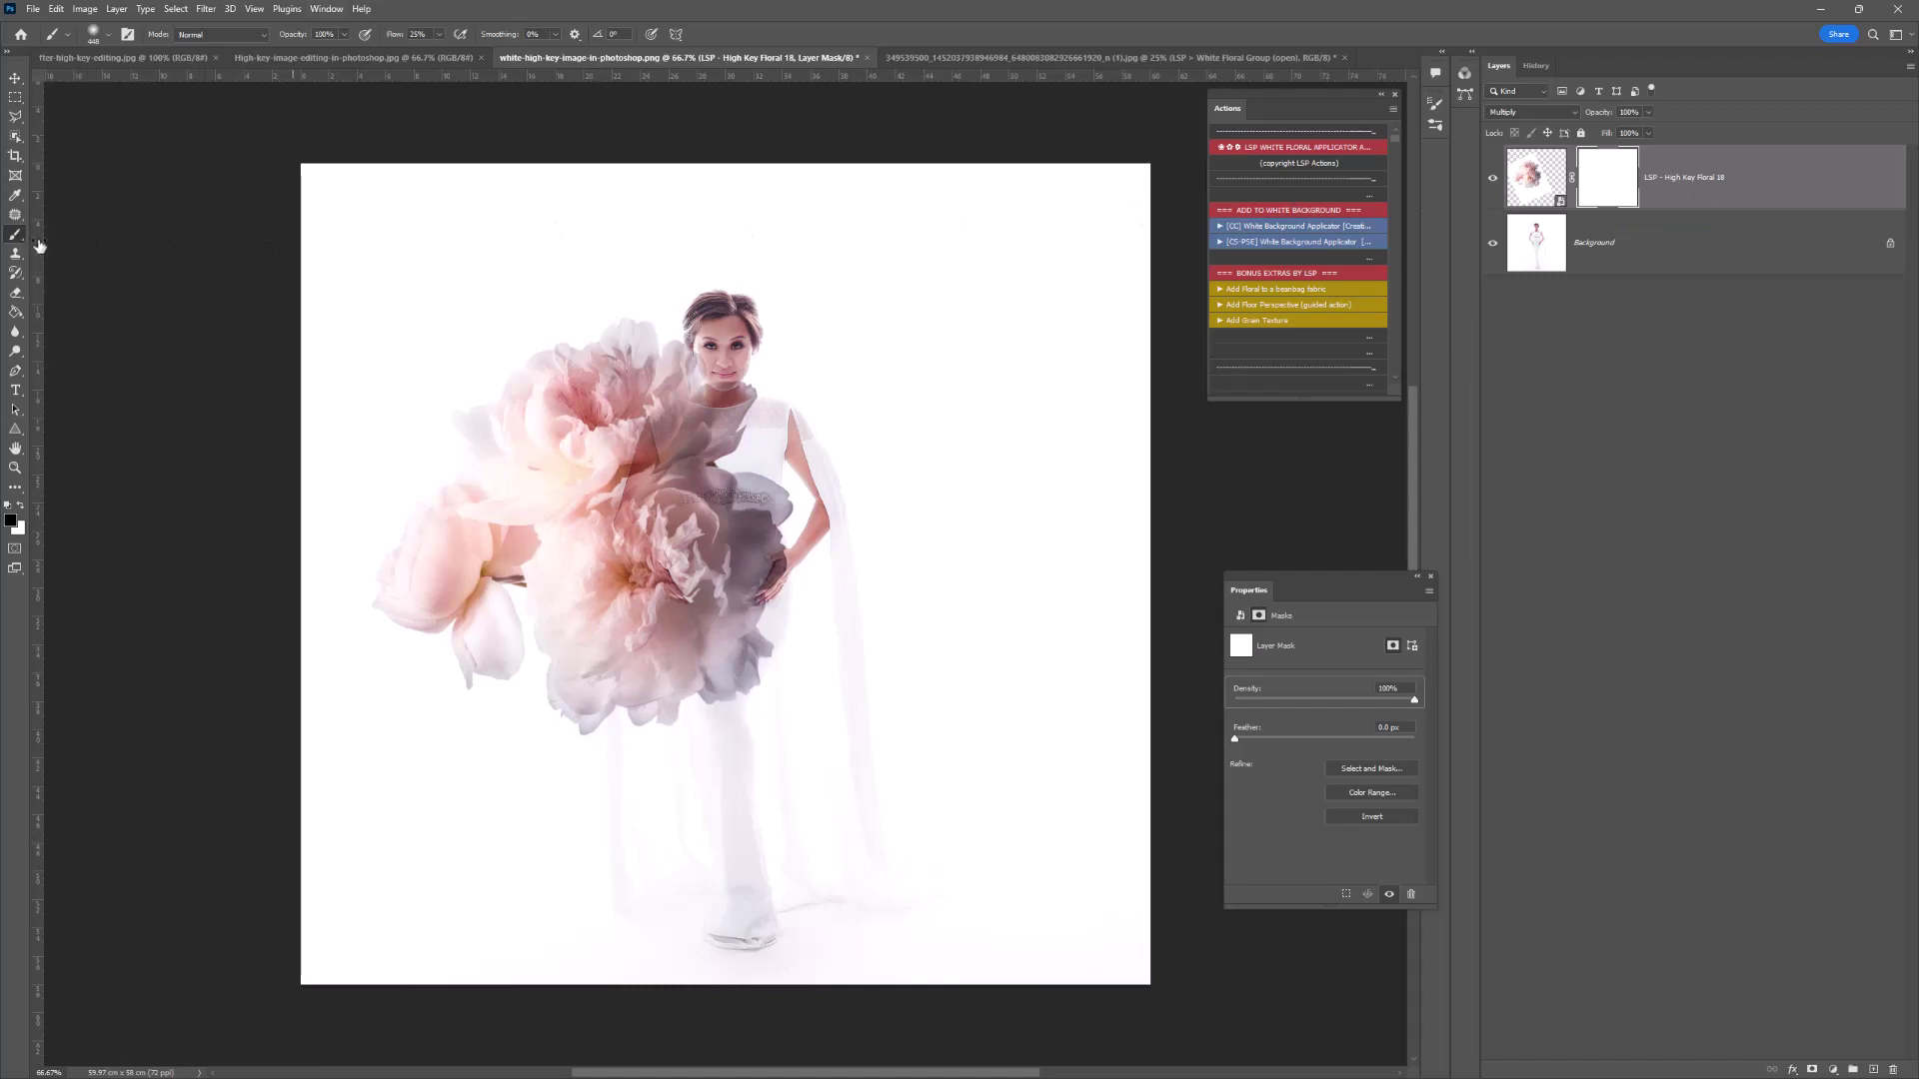
Paint black with a soft brush to hide Floral 18 from the woman's body, belly and hands.
right_click(806, 478)
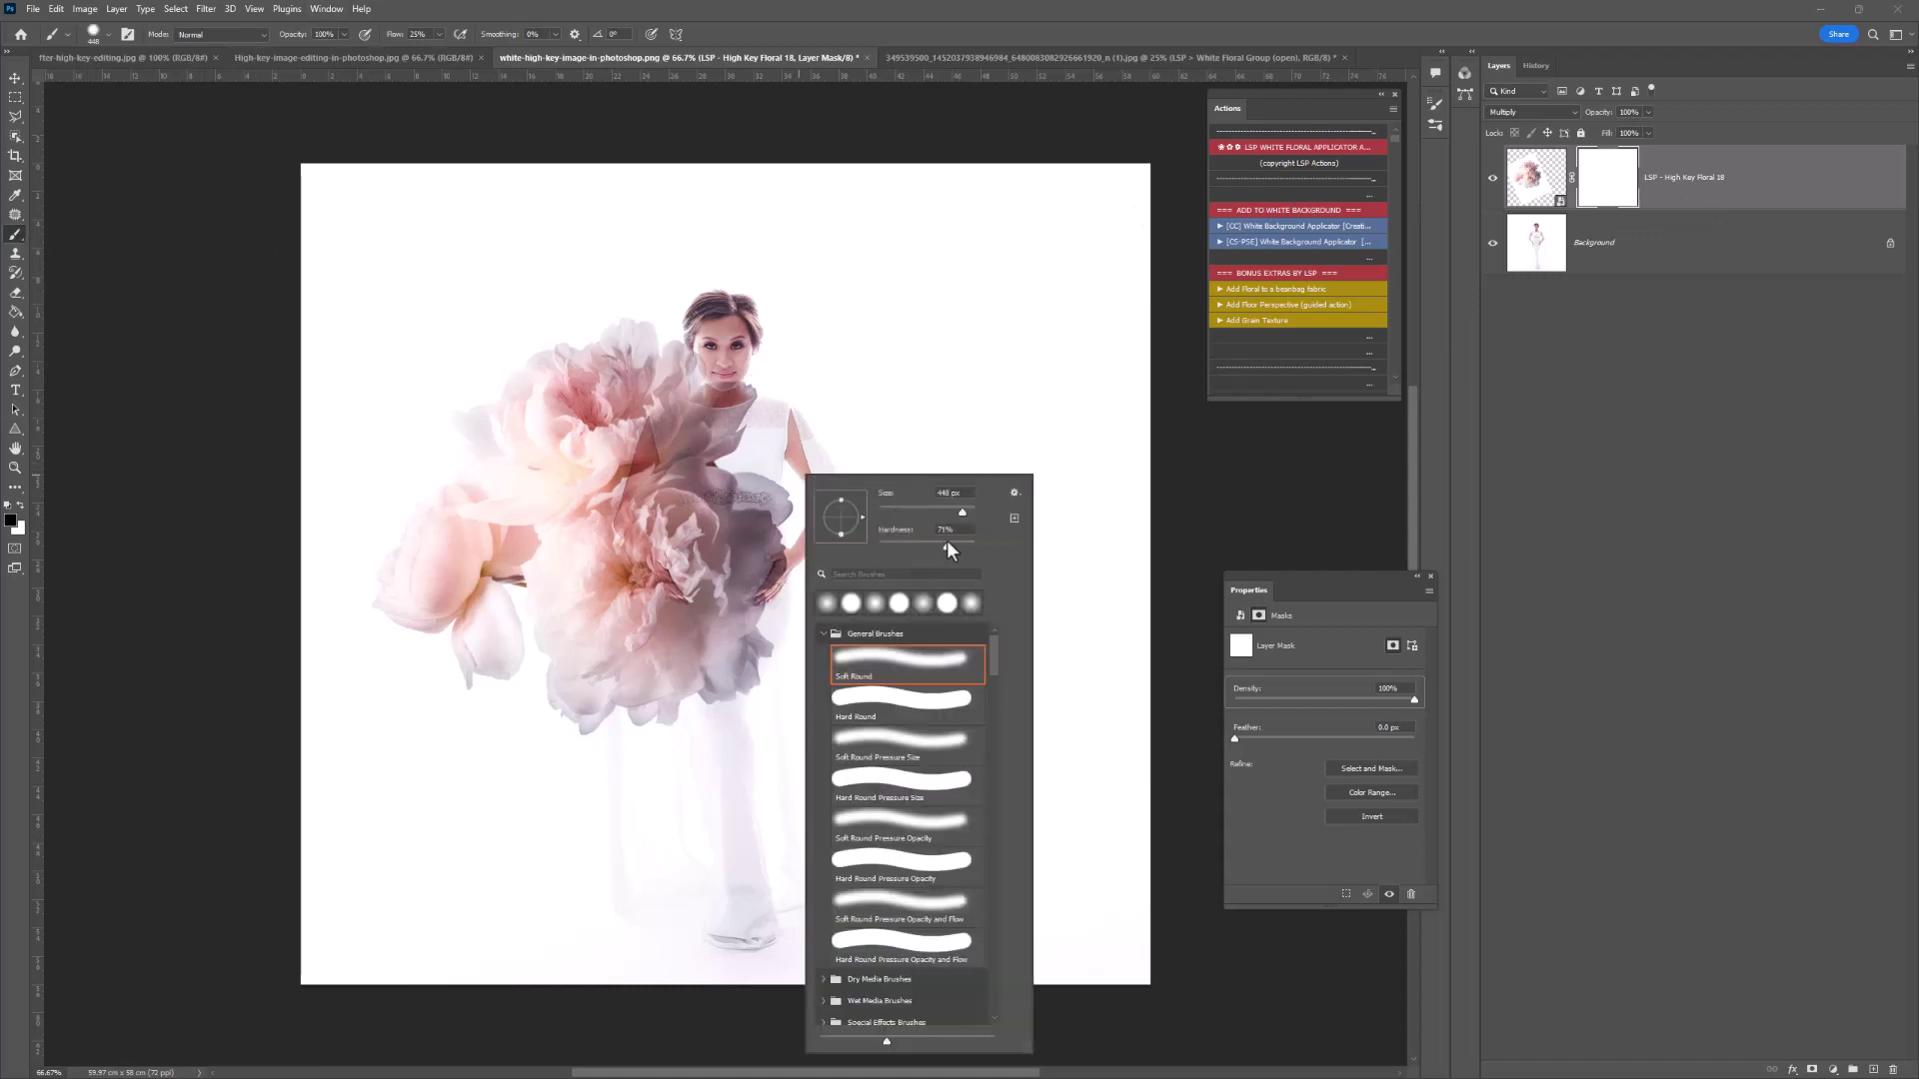
mouse_move(797, 523)
mouse_down()
mouse_move(908, 471)
mouse_move(892, 407)
mouse_move(782, 418)
mouse_up()
mouse_move(800, 335)
mouse_down()
mouse_move(745, 492)
mouse_move(815, 459)
mouse_move(770, 536)
mouse_move(721, 789)
mouse_move(634, 595)
mouse_move(767, 390)
mouse_move(712, 891)
mouse_move(762, 621)
mouse_move(763, 407)
mouse_move(736, 297)
mouse_up()
Paint white with a smaller brush to bring back the flower beside her hair.
click(19, 507)
key(bracketleft)
key(bracketleft)
mouse_move(613, 334)
mouse_down()
mouse_move(622, 357)
mouse_move(563, 406)
mouse_move(540, 517)
mouse_move(552, 670)
mouse_move(550, 645)
mouse_up()
right_click(549, 645)
key(bracketright)
key(bracketright)
key(bracketright)
key(bracketright)
key(bracketright)
key(bracketright)
key(bracketright)
key(Escape)
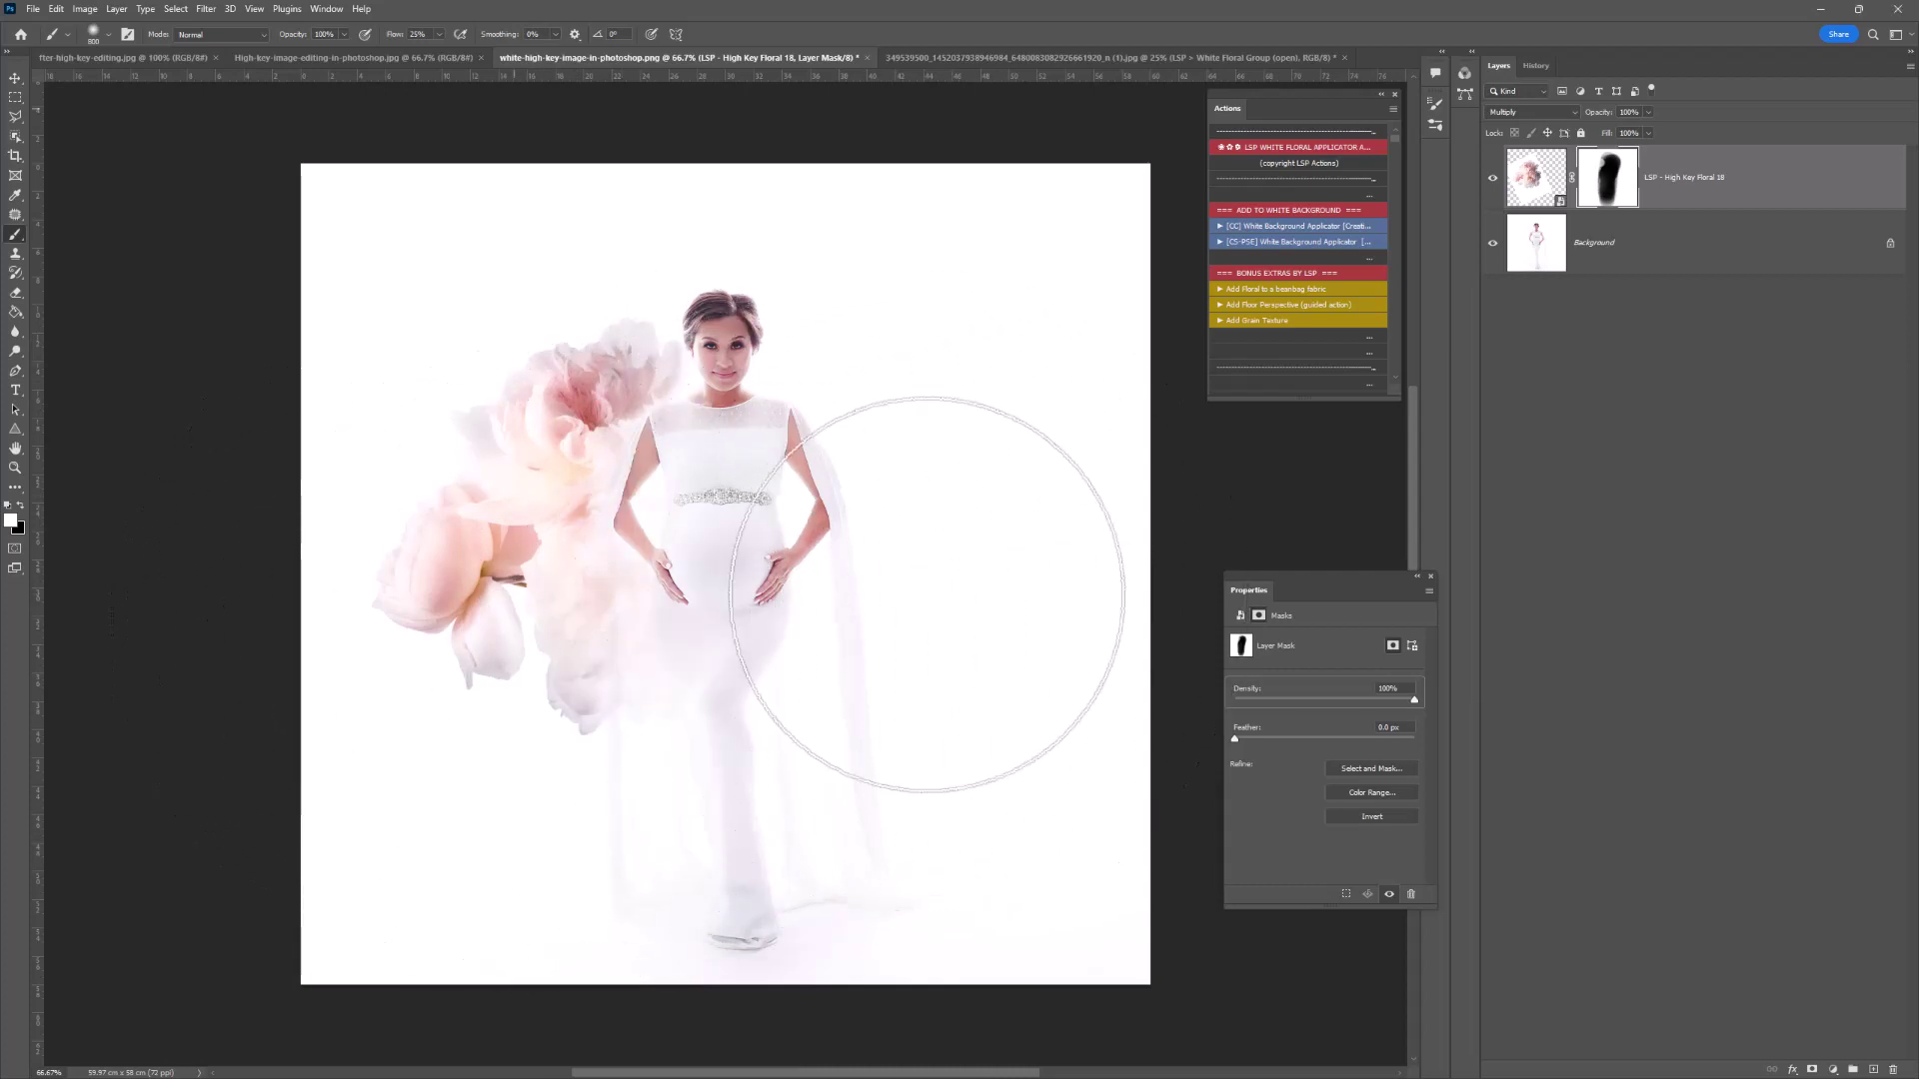
Place High Key Floral 20 into the portrait, nudged right and slightly up.
click(33, 9)
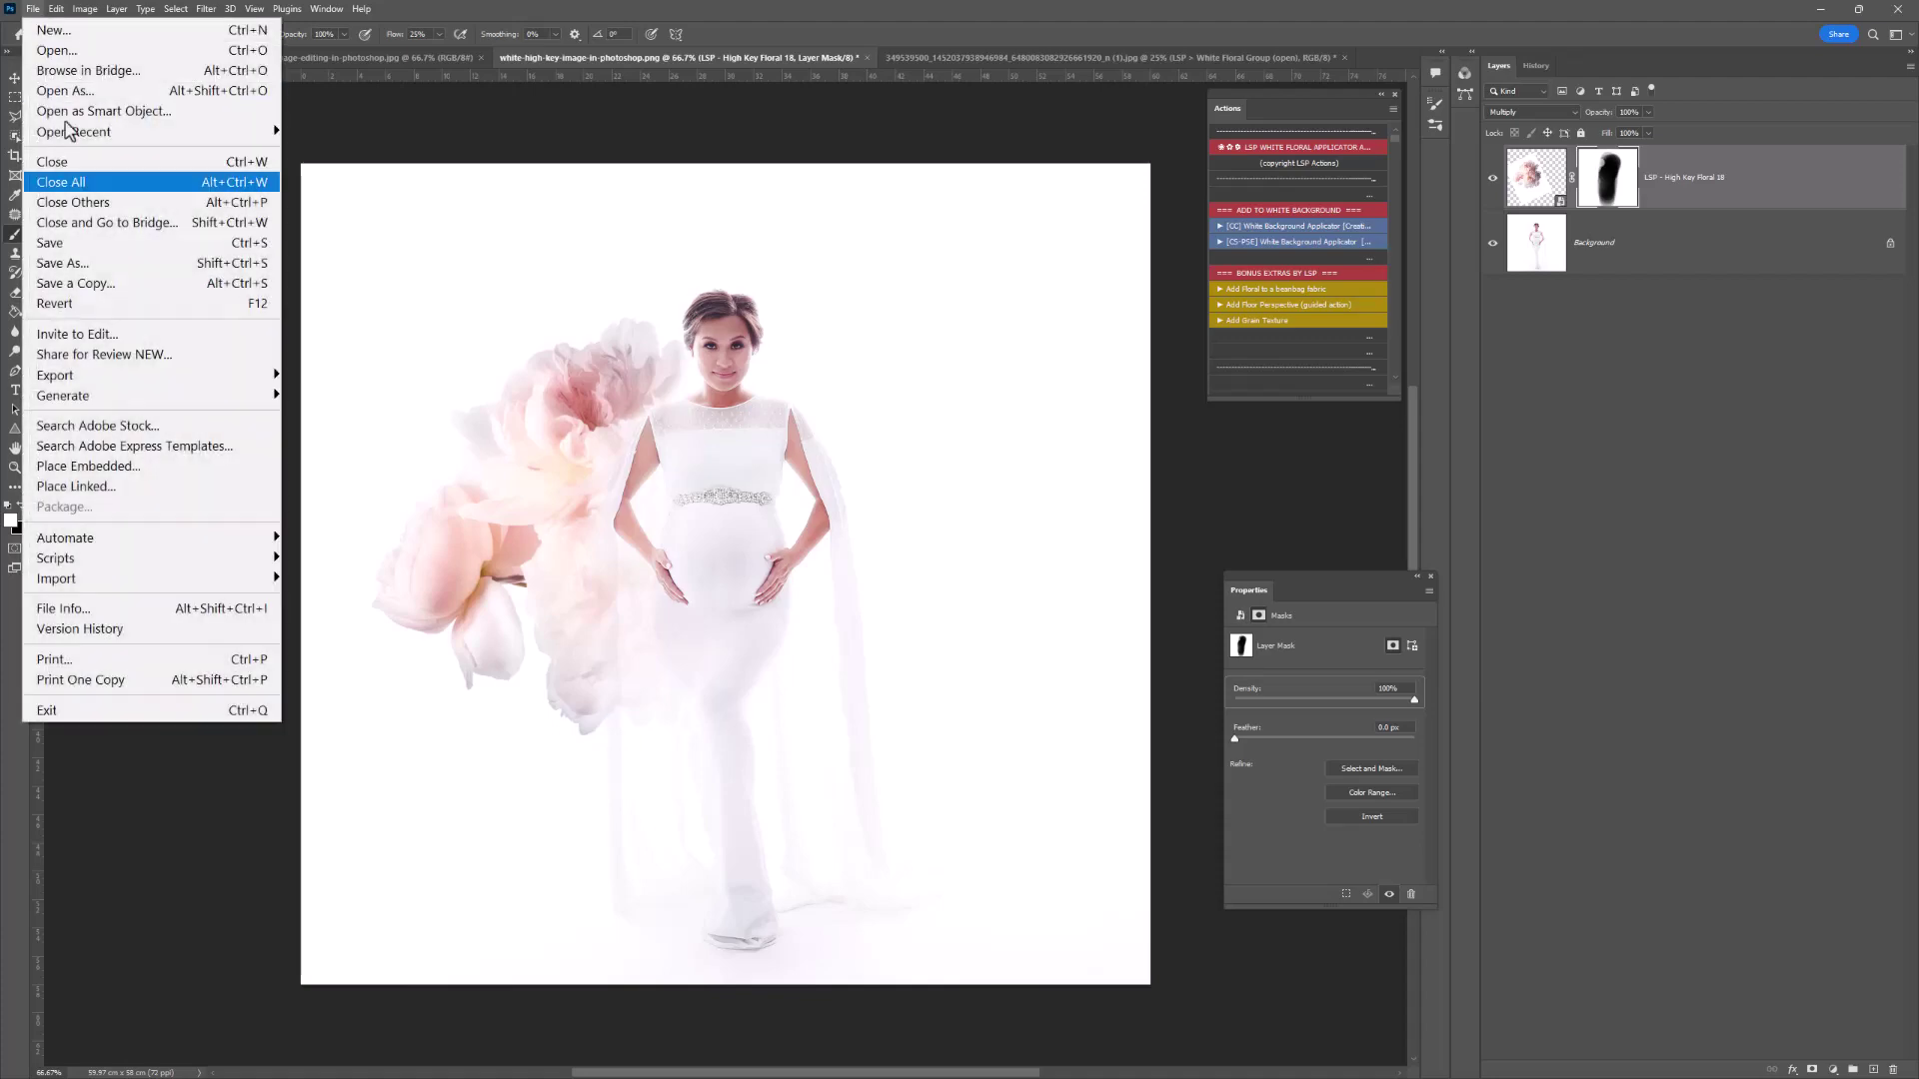
click(150, 465)
scroll(736, 580, down, 3)
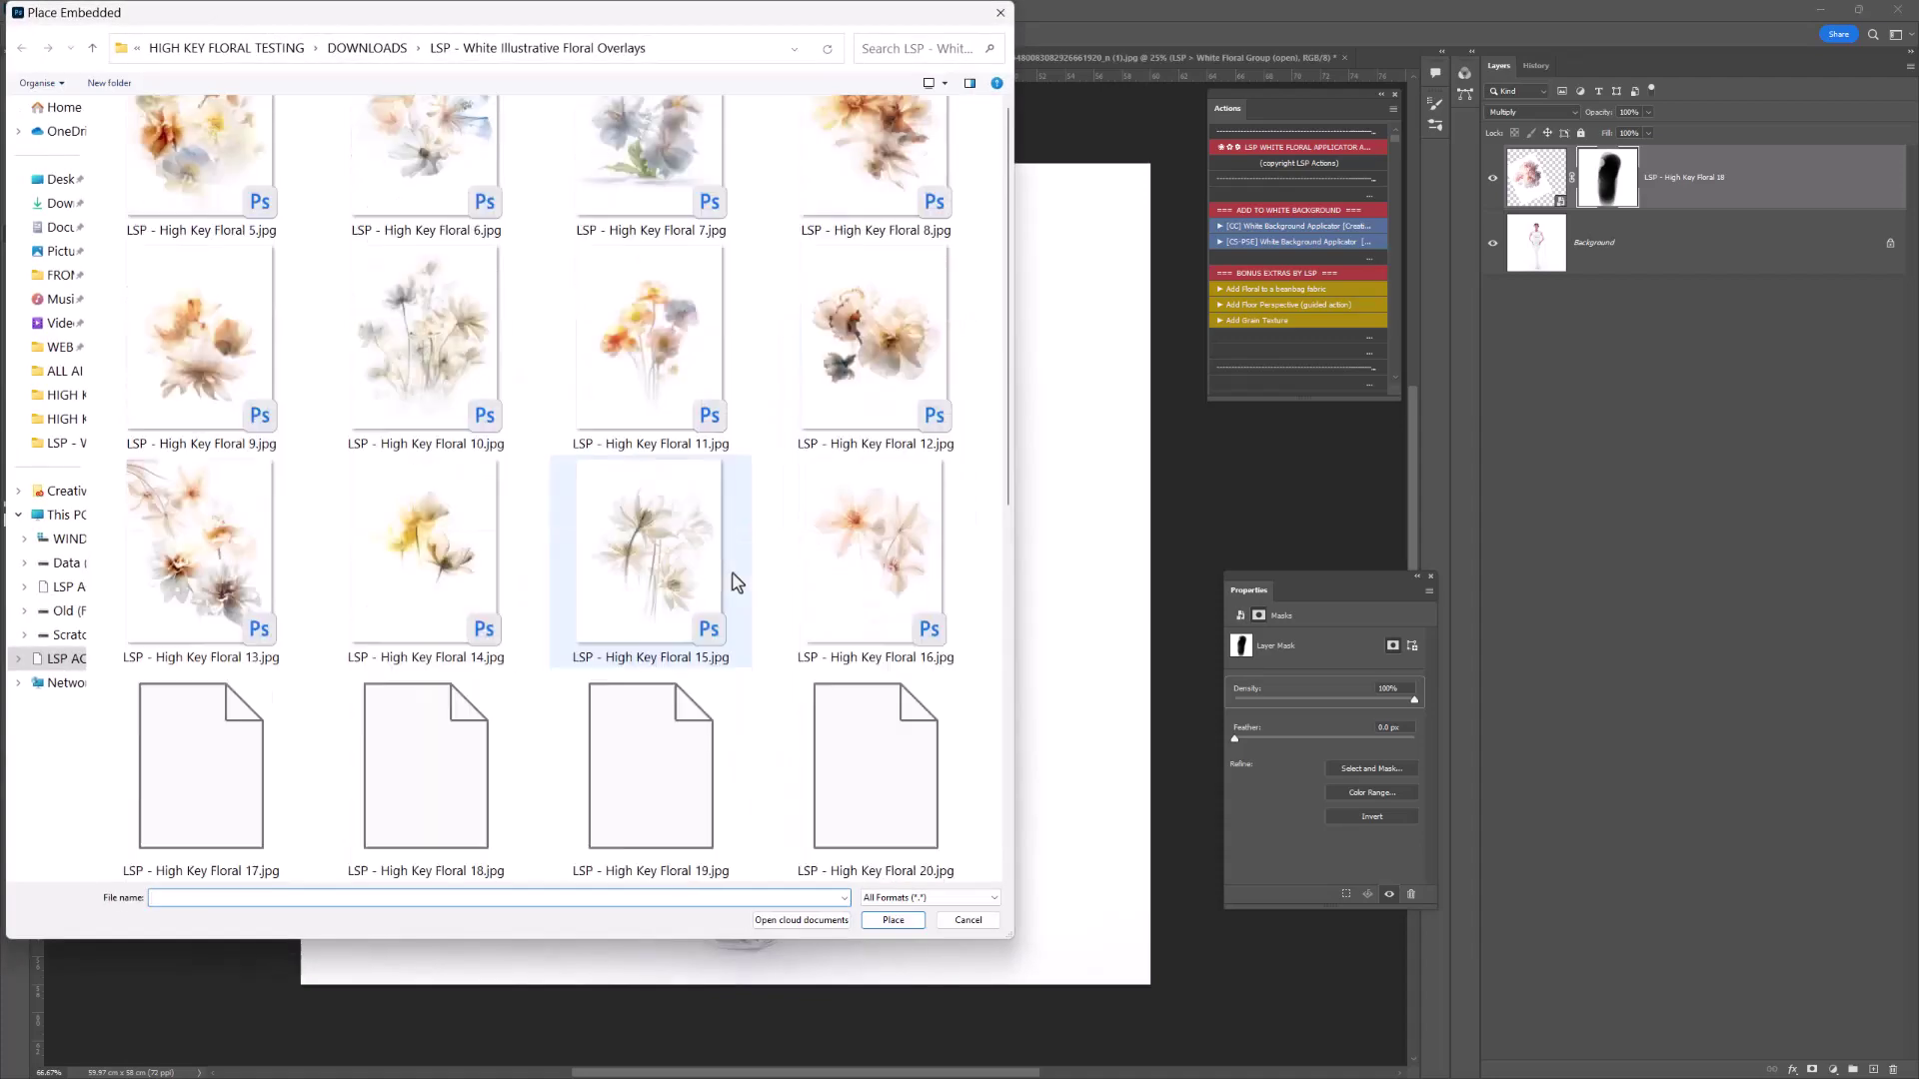
double_click(878, 777)
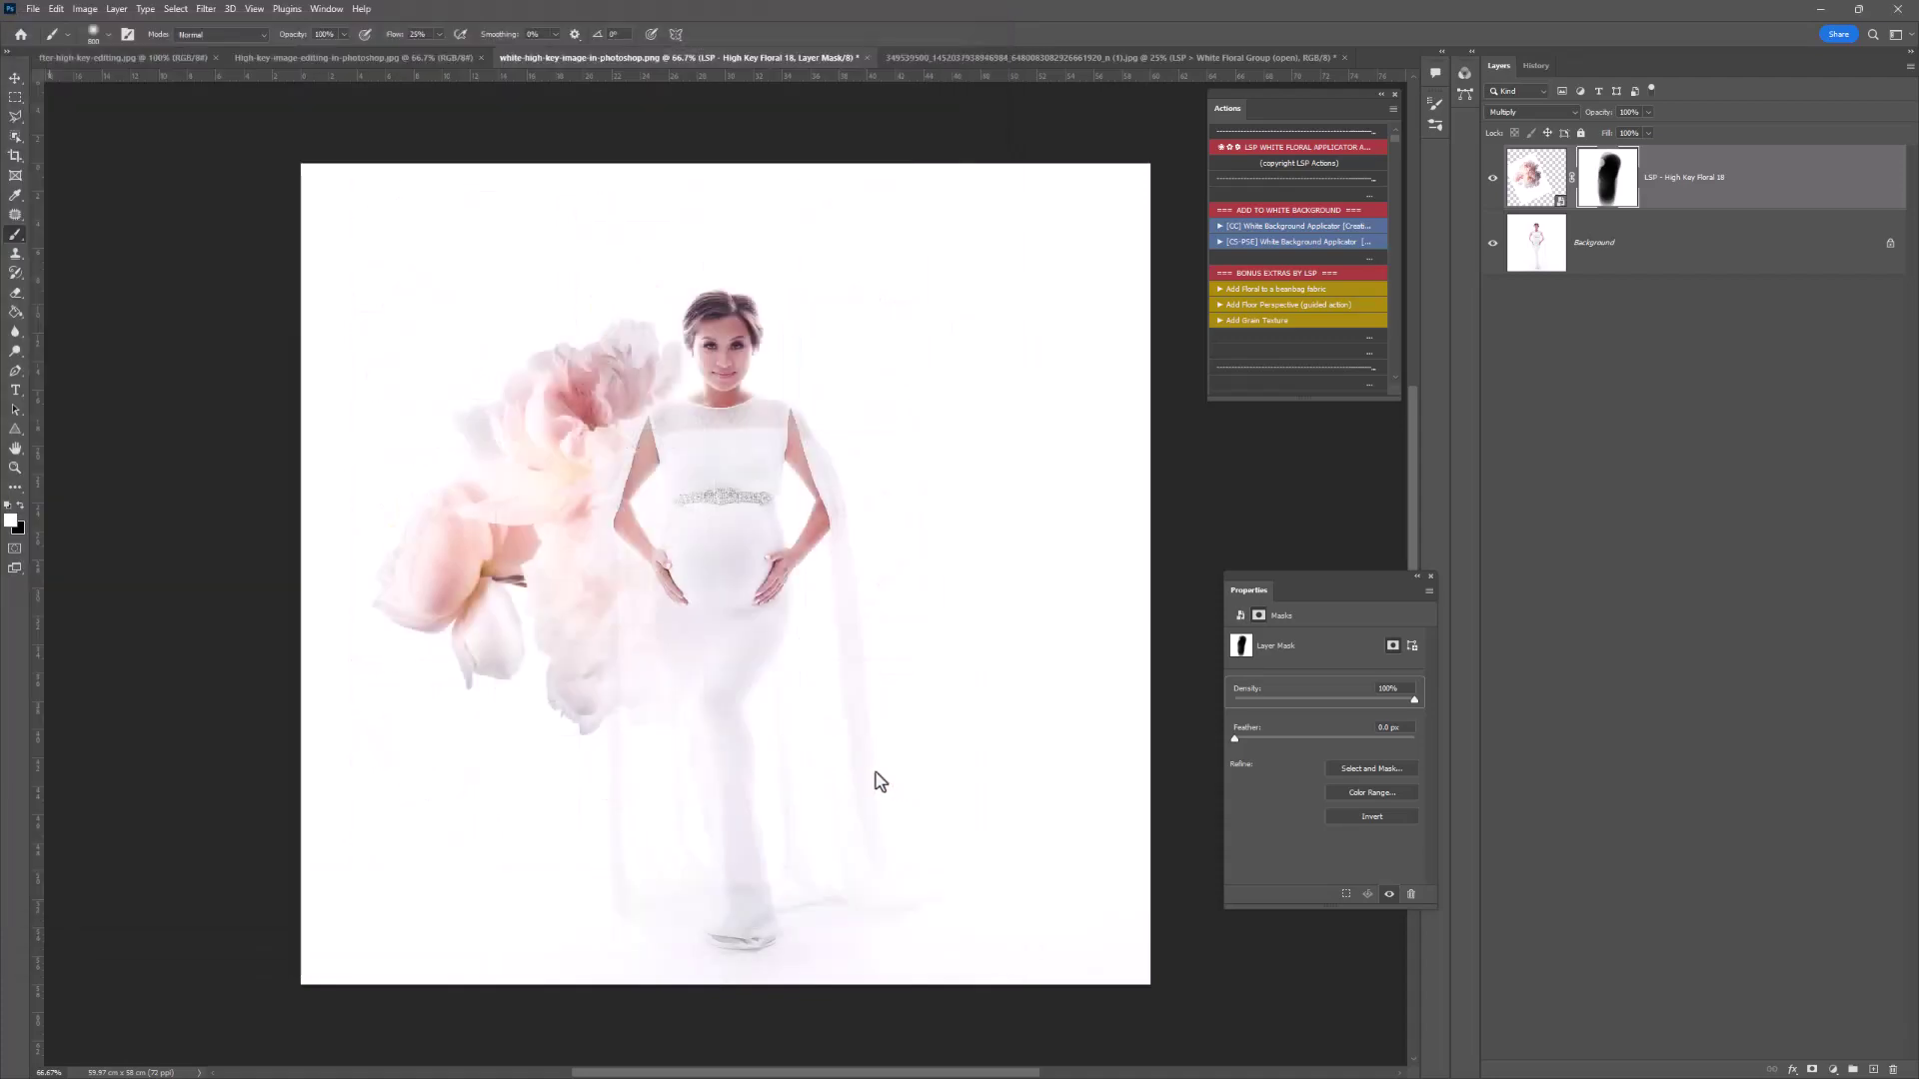
drag(699, 613, 783, 579)
key(Return)
Zoom in to inspect the petals, zoom back out, and add a layer mask to Floral 20.
key(b)
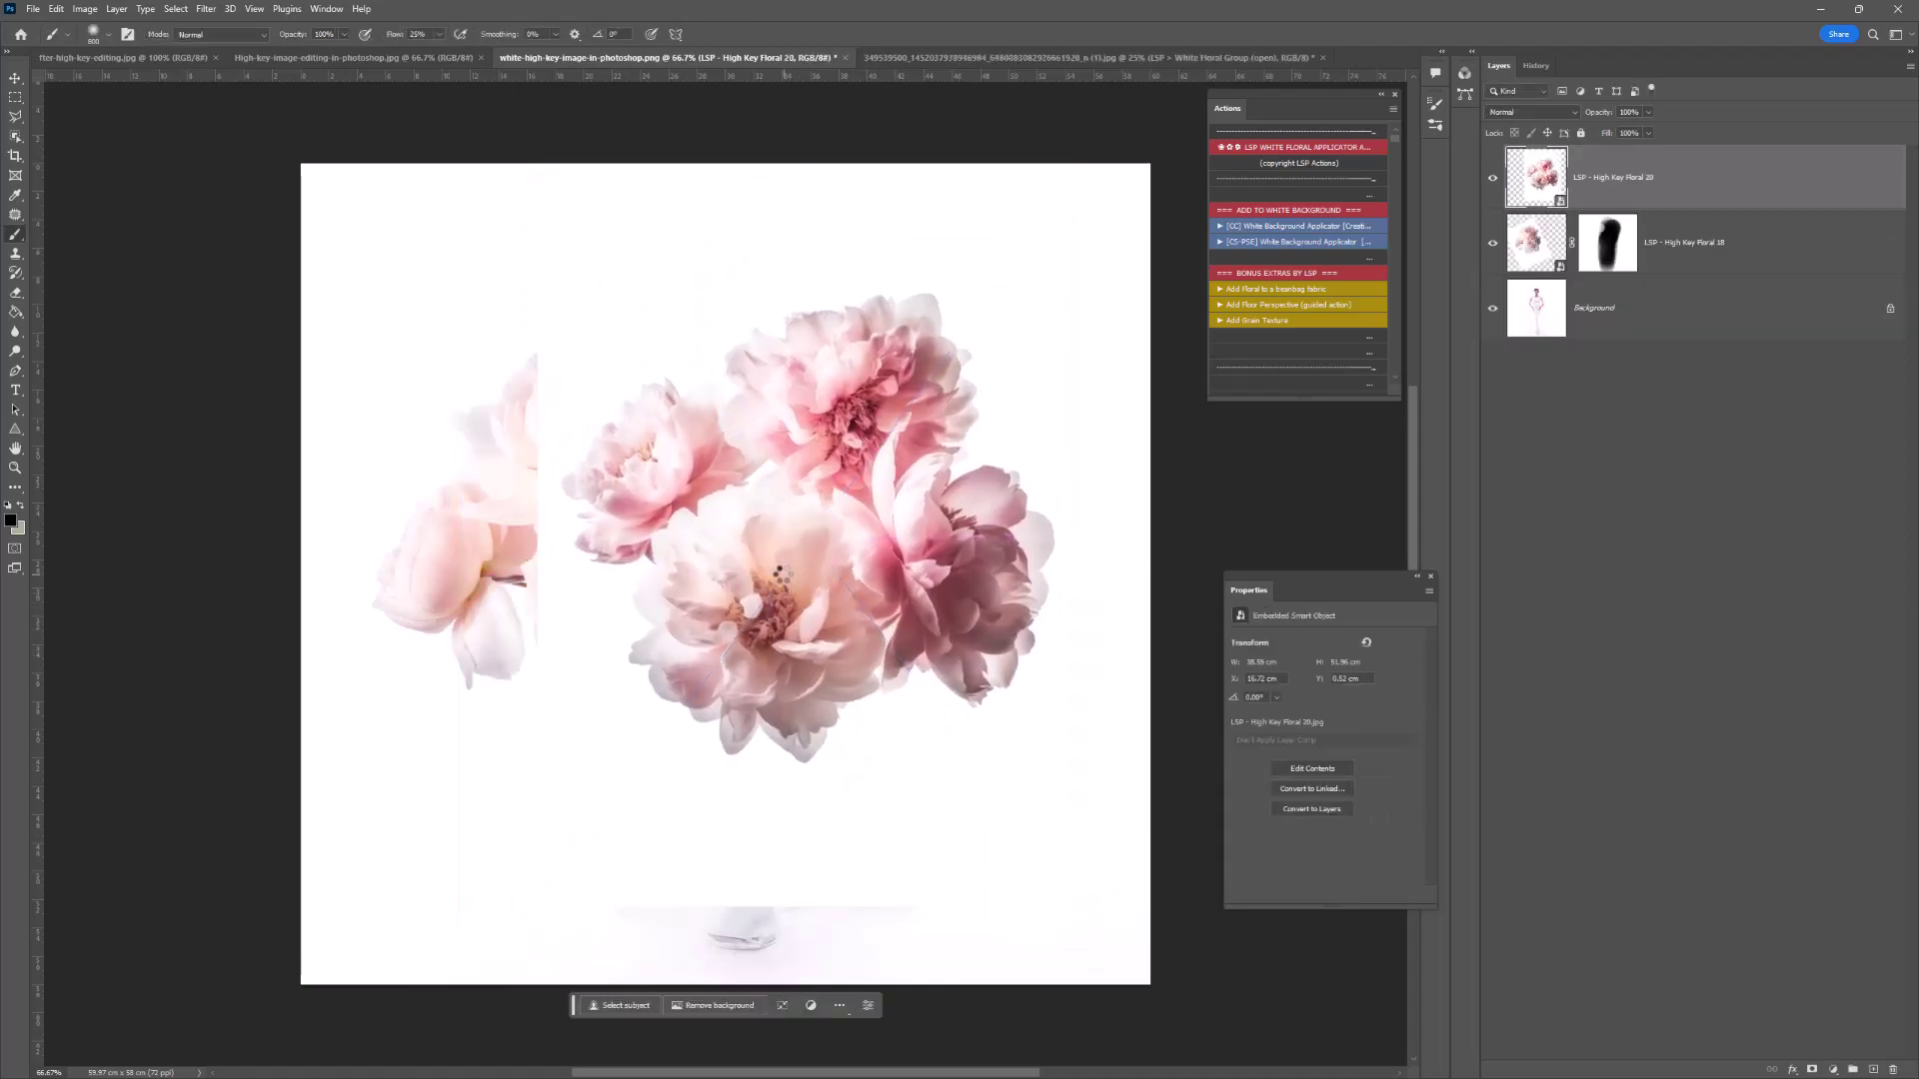
key(z)
click(783, 571)
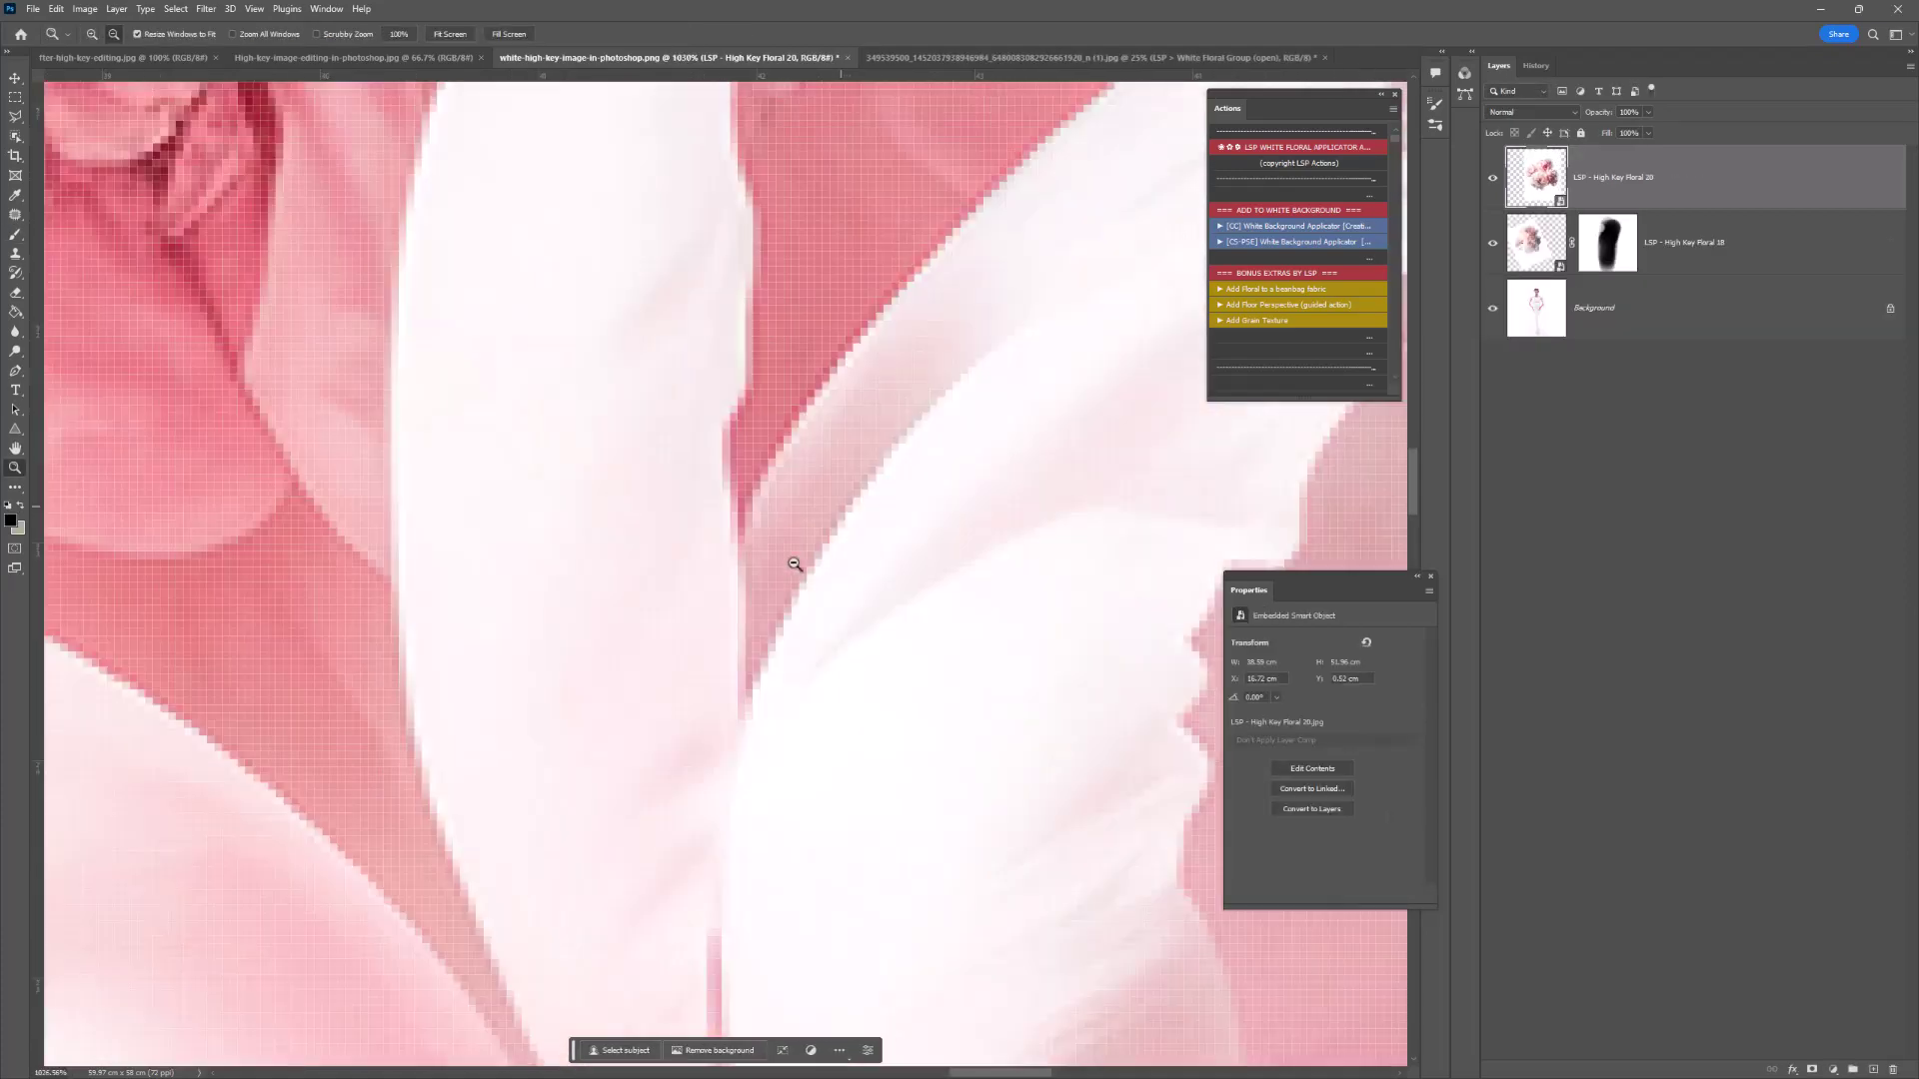
alt+click(783, 567)
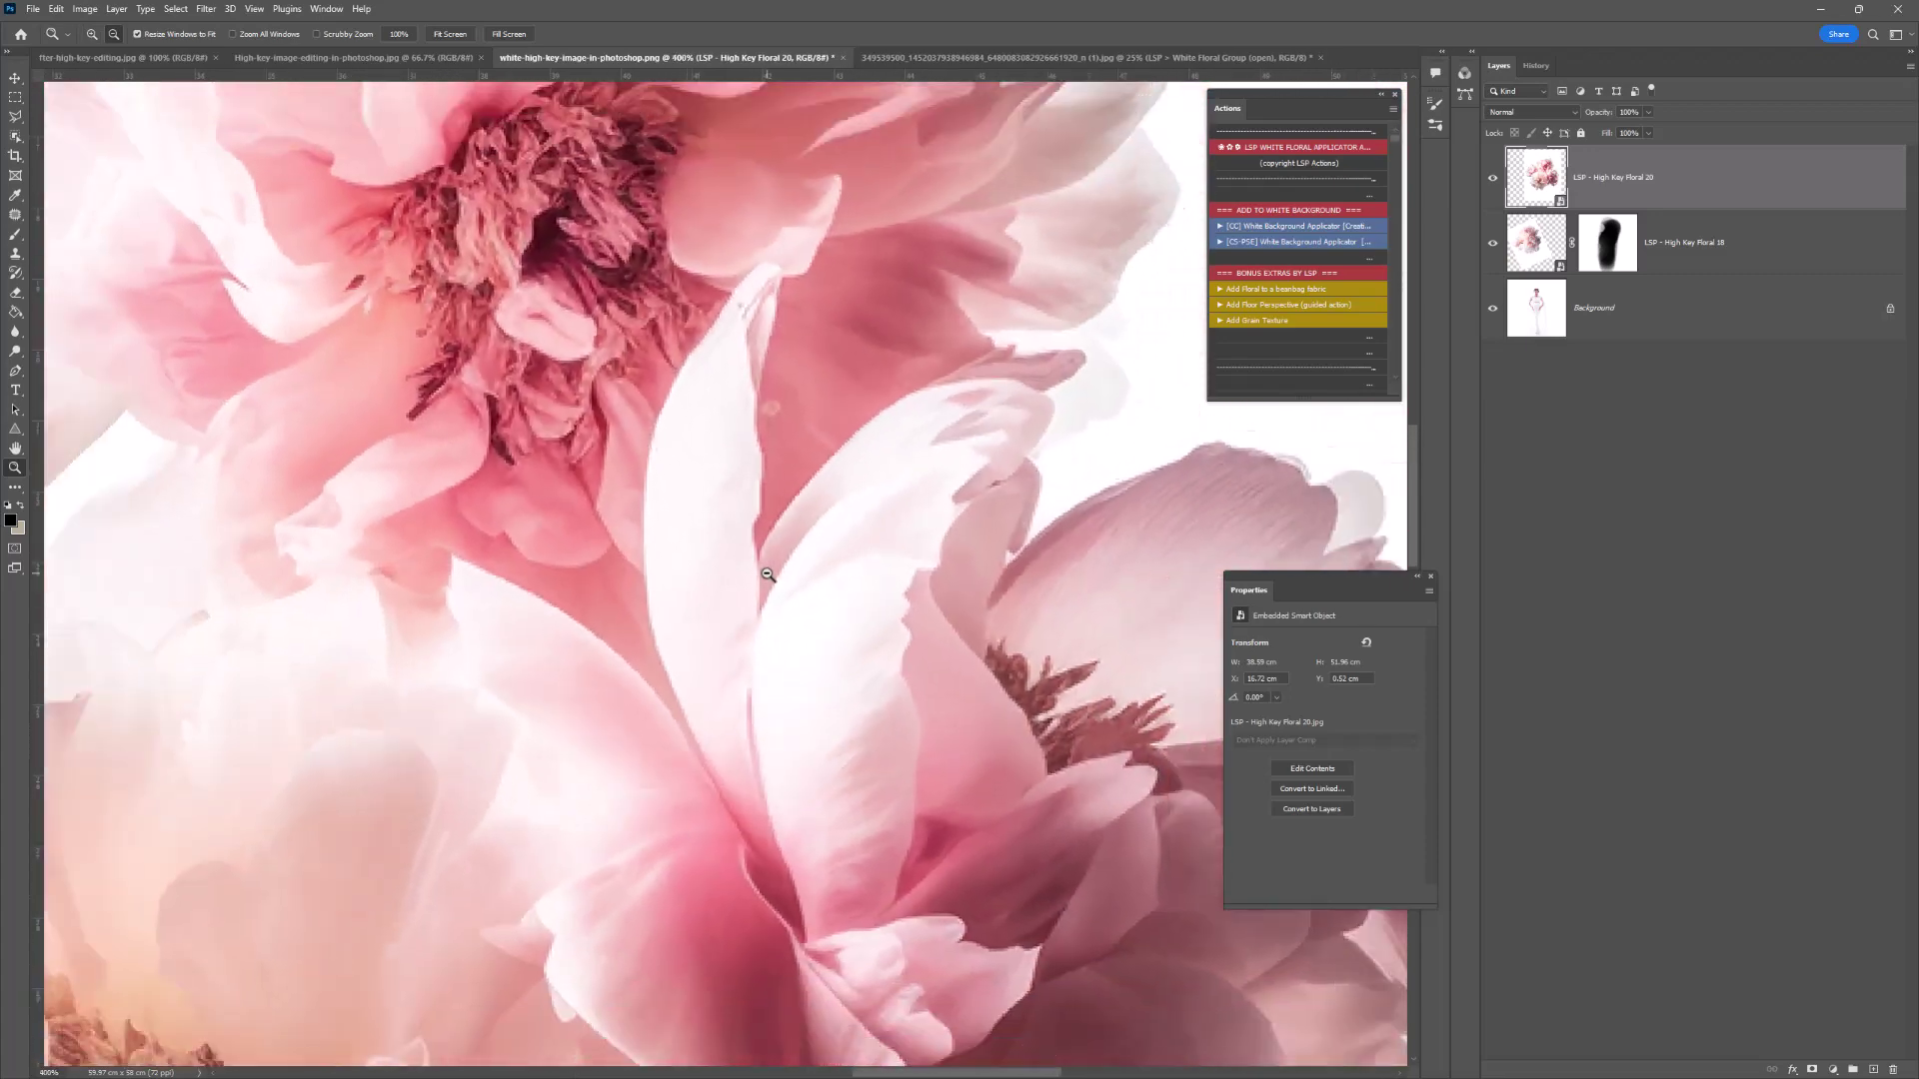
alt+click(768, 575)
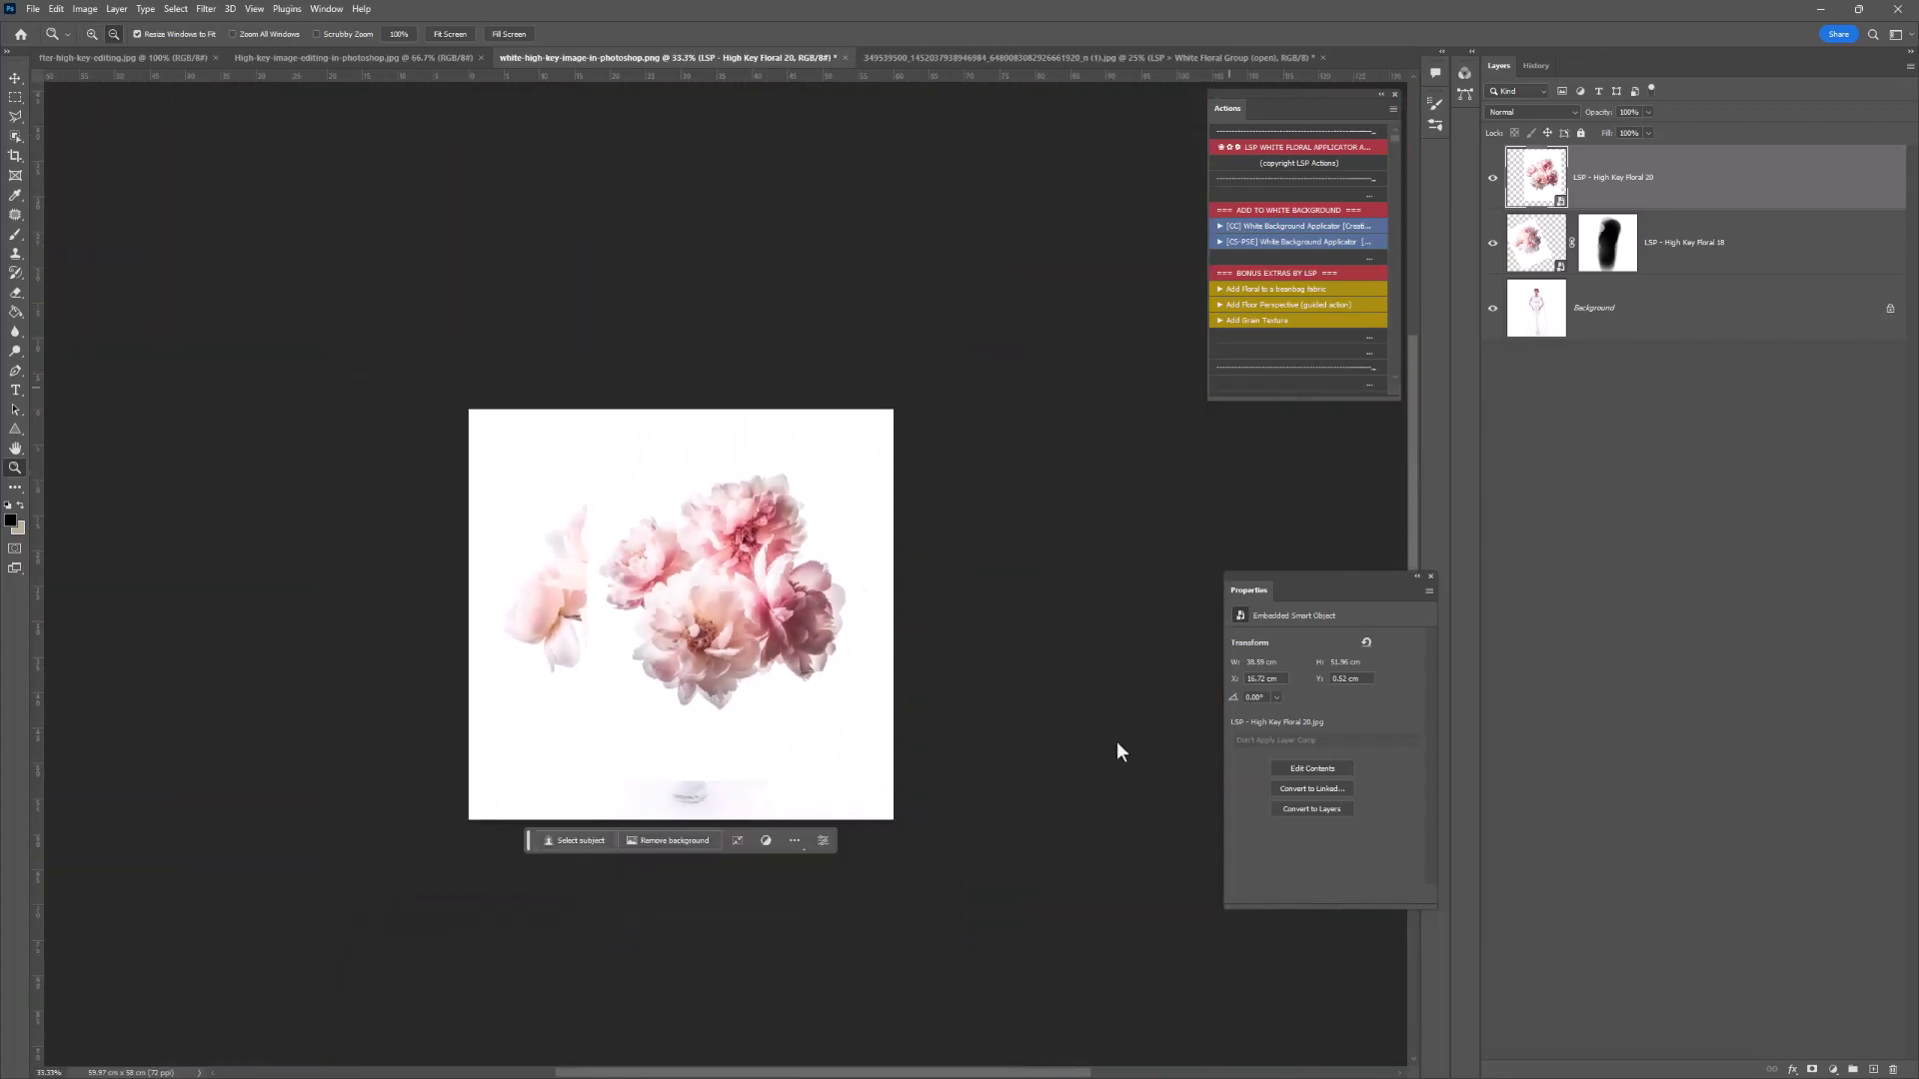
click(1812, 1071)
key(b)
click(1542, 114)
Blend Floral 20 in Multiply mode and zoom the view to 66.7%.
click(1511, 170)
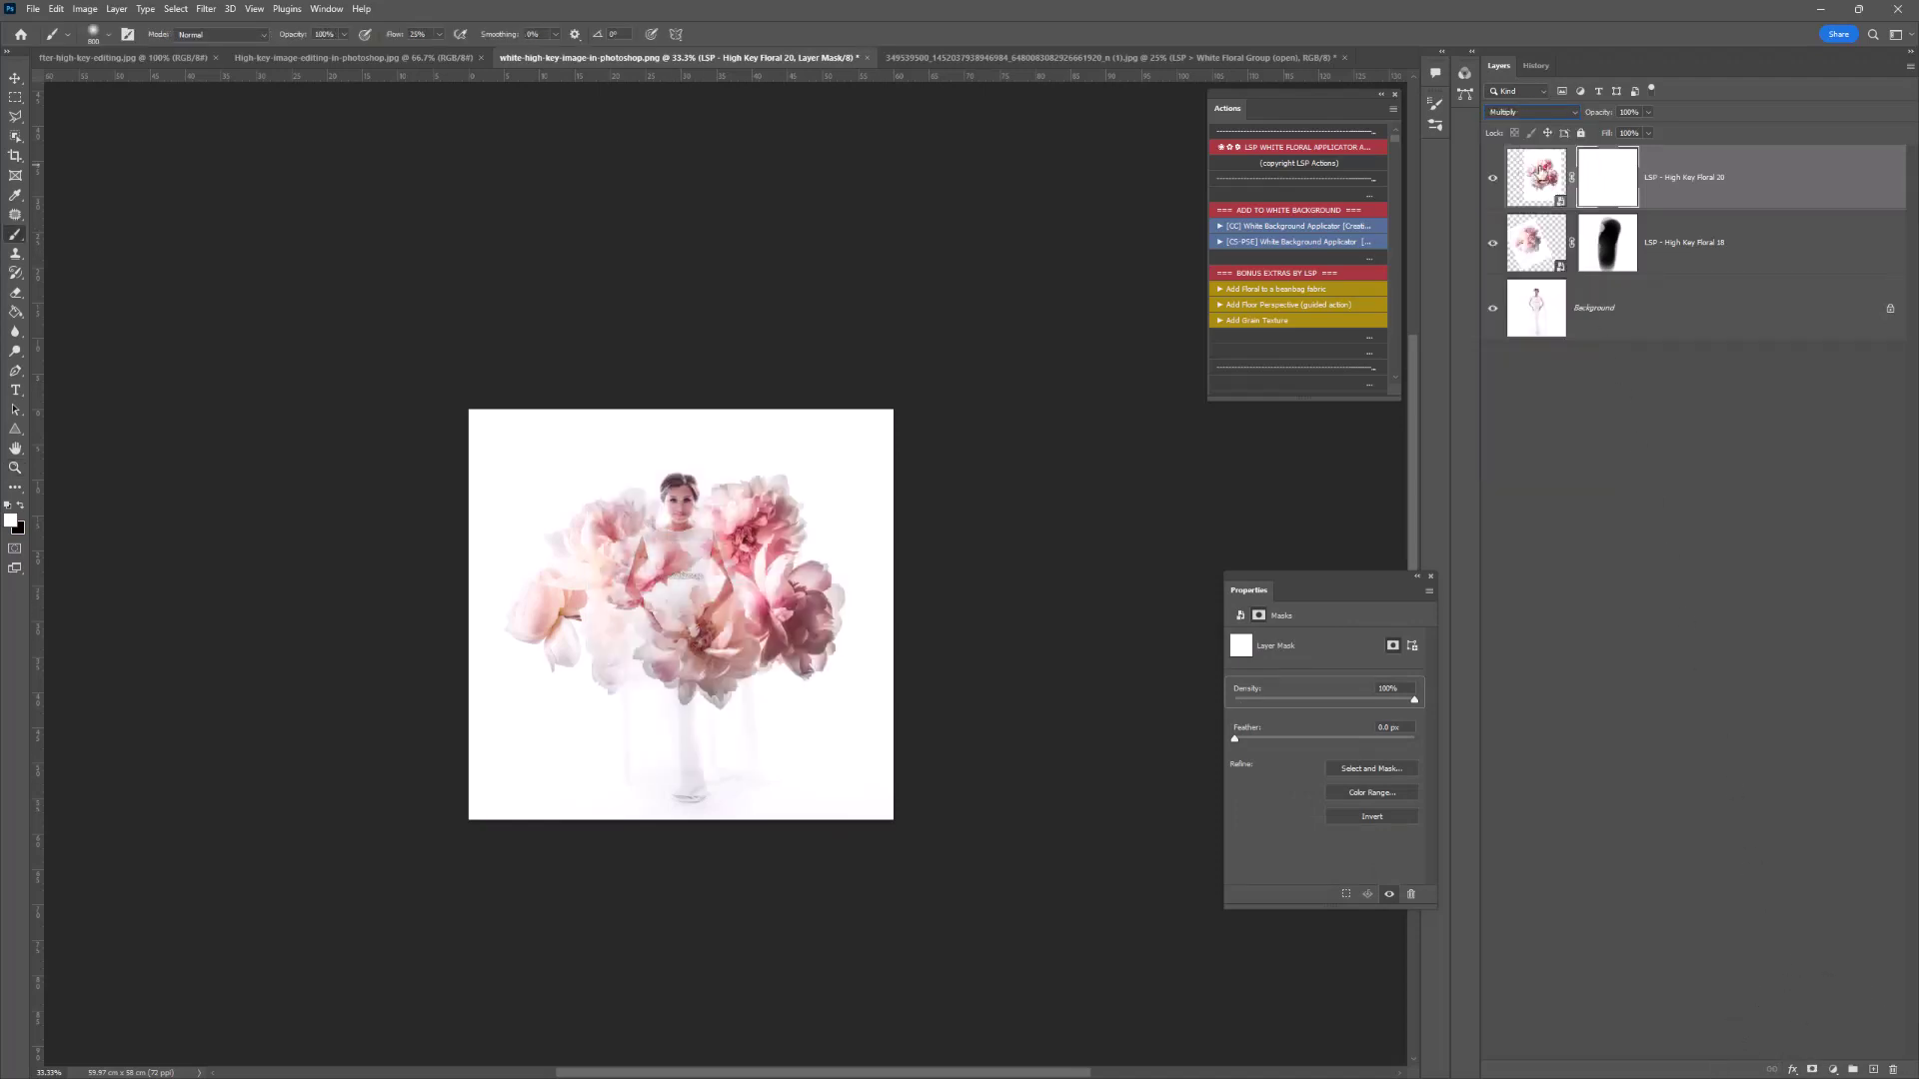
key(z)
click(727, 614)
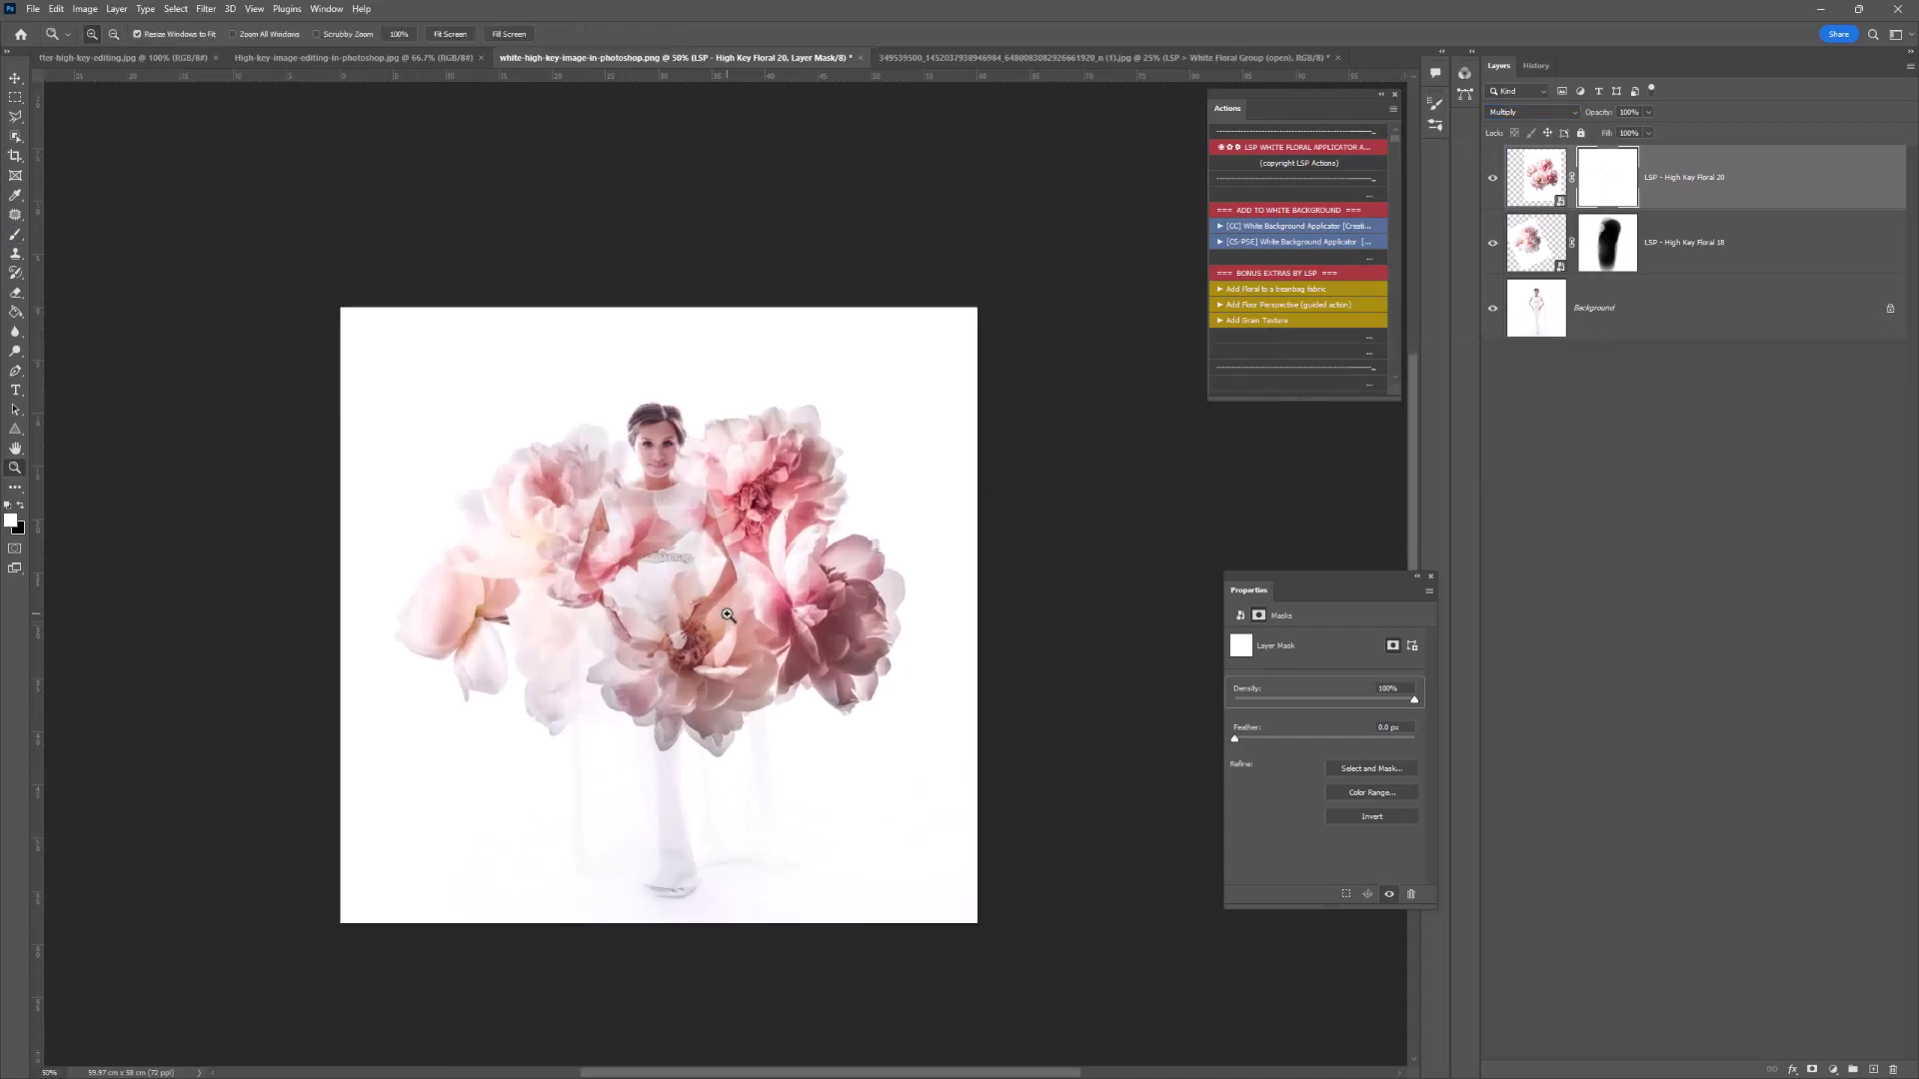
key(b)
Mask Floral 20 off the woman's body with a 401 px brush, restoring the flower near her right hip.
drag(640, 714, 646, 686)
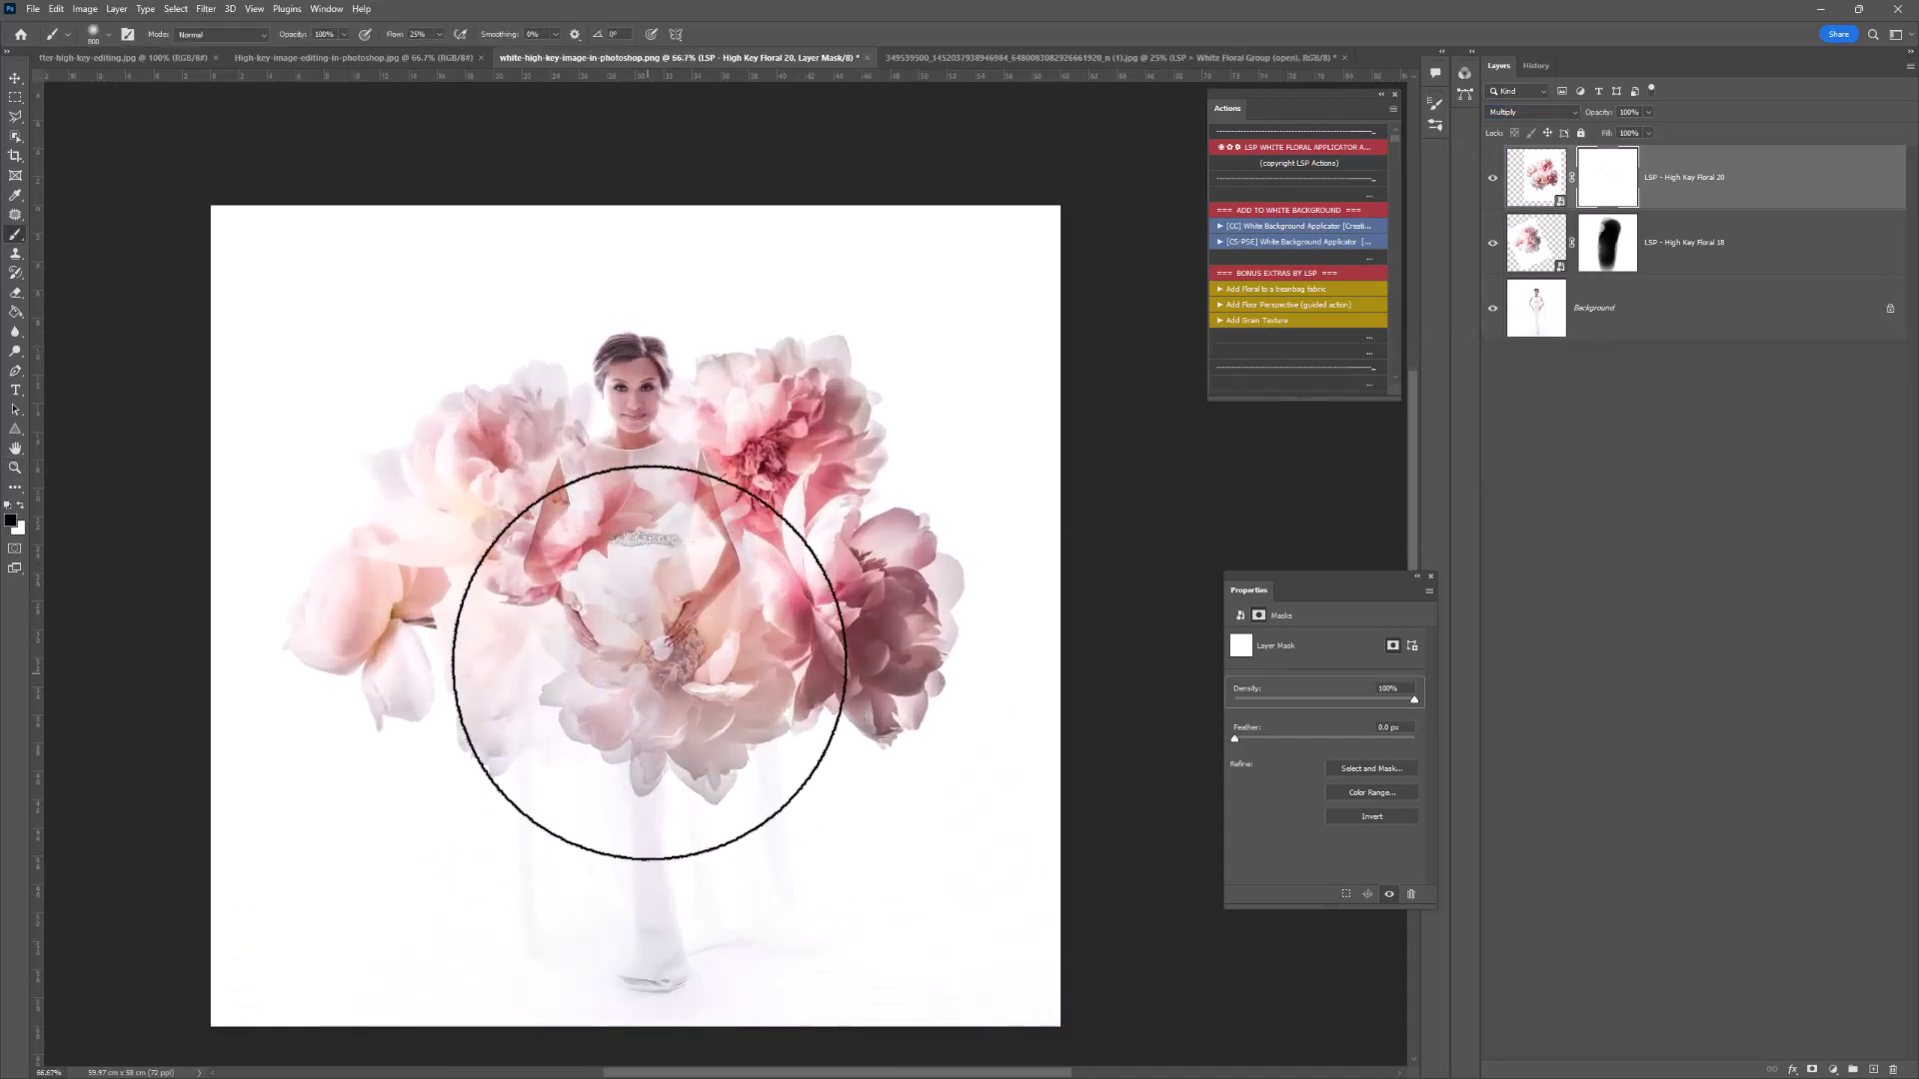
right_click(631, 619)
drag(790, 548, 779, 548)
key(Return)
mouse_move(643, 578)
mouse_down()
mouse_move(643, 497)
mouse_move(665, 625)
mouse_move(684, 494)
mouse_move(712, 857)
mouse_move(669, 576)
mouse_move(626, 861)
mouse_move(602, 844)
mouse_move(612, 540)
mouse_move(583, 683)
mouse_move(586, 532)
mouse_move(667, 458)
mouse_move(658, 539)
mouse_move(639, 403)
mouse_up()
key(x)
mouse_move(664, 814)
mouse_down()
mouse_move(689, 638)
mouse_move(713, 913)
mouse_move(755, 649)
mouse_move(791, 726)
mouse_move(627, 760)
mouse_move(687, 867)
mouse_move(755, 883)
mouse_move(683, 697)
mouse_move(645, 445)
mouse_move(613, 397)
mouse_move(884, 475)
mouse_up()
key(x)
key(x)
key(x)
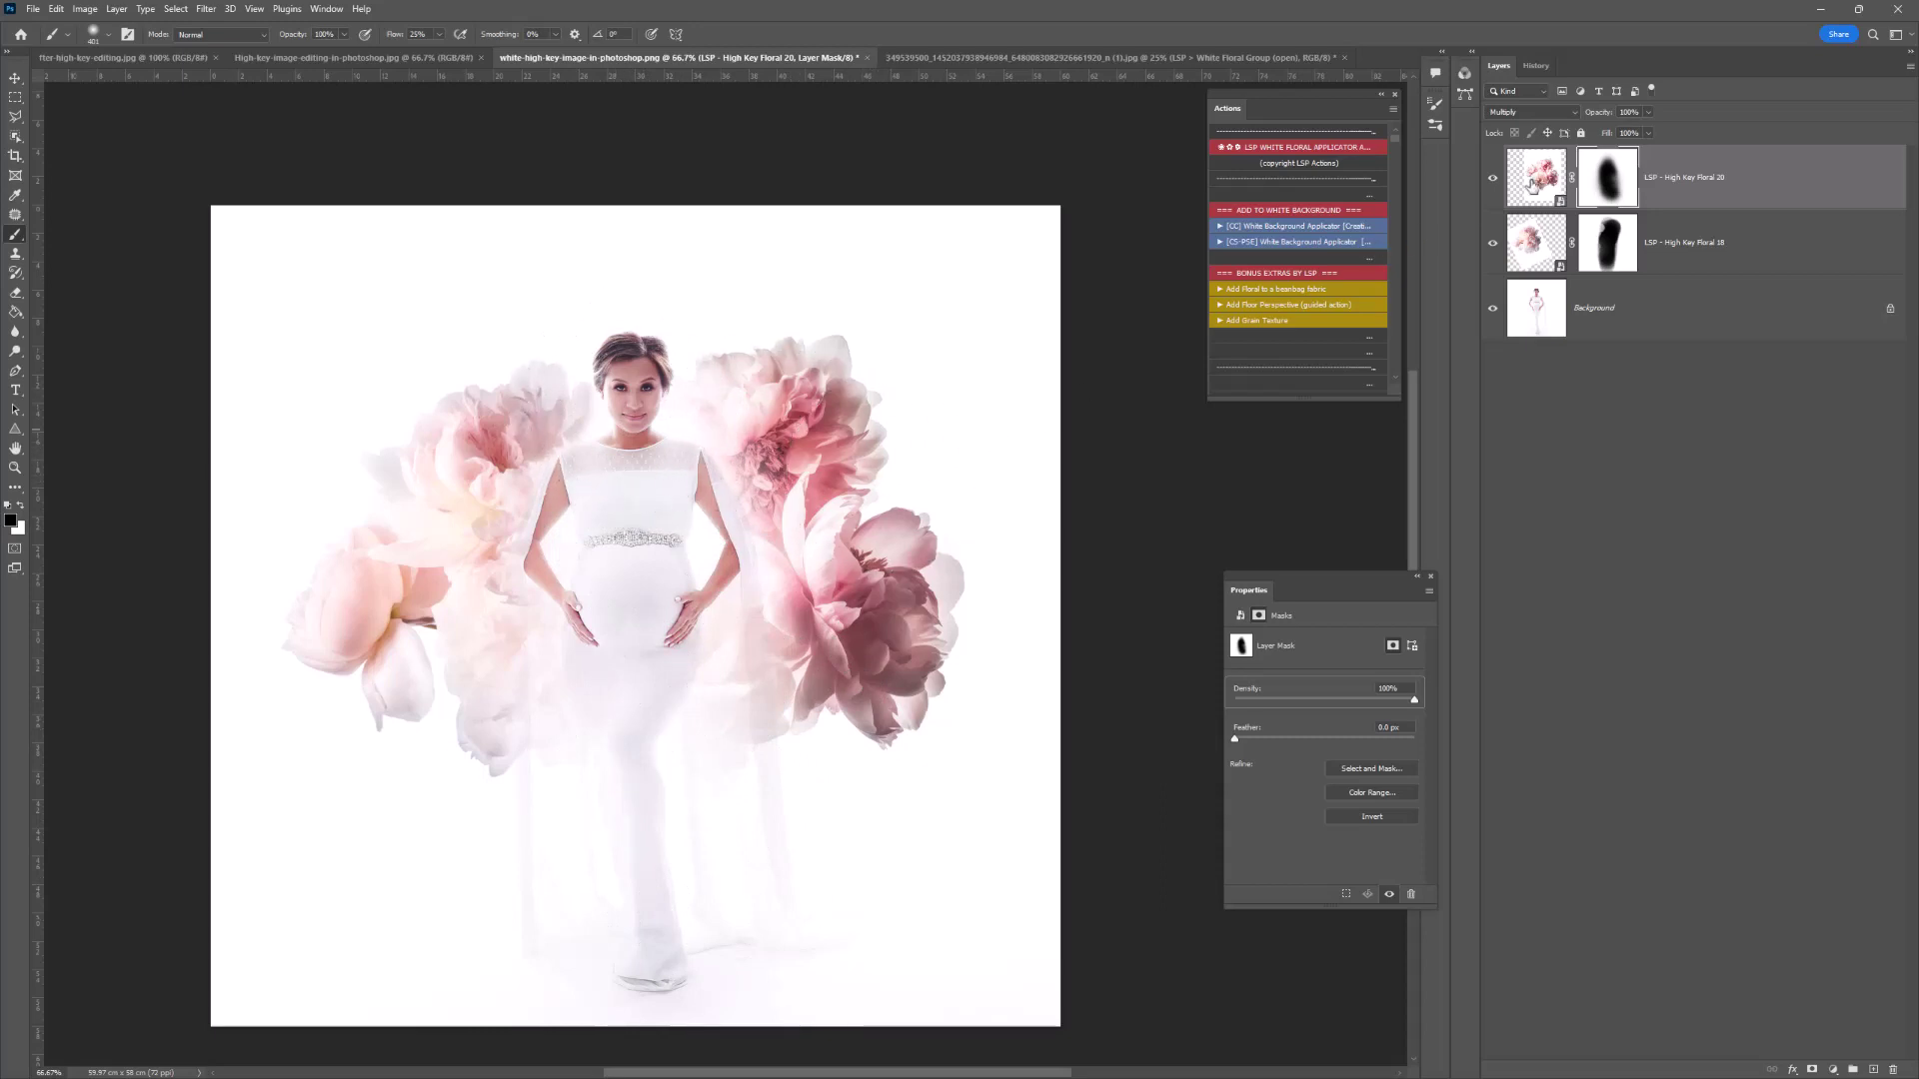
Add a Curves 1 layer clipped to Floral 20 and raise its RGB curve to brighten the peonies.
click(1834, 1070)
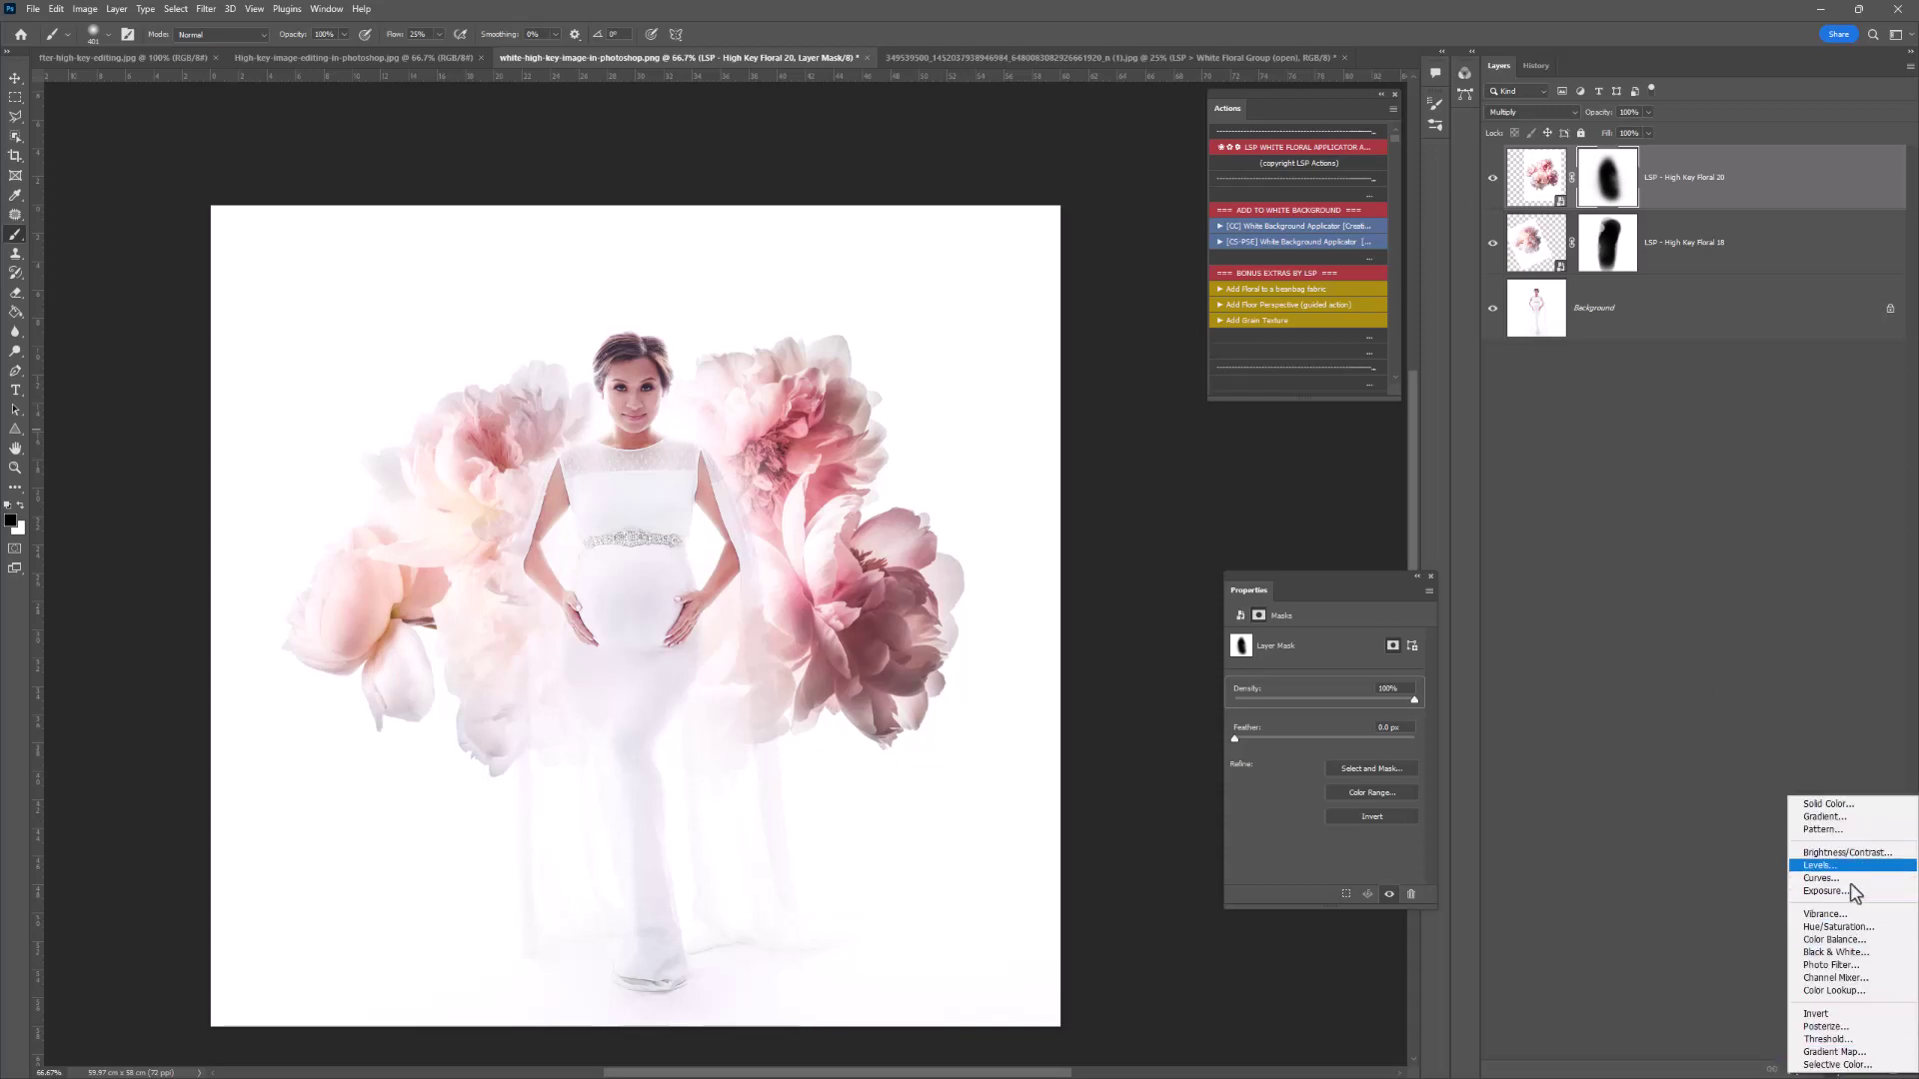
click(1850, 878)
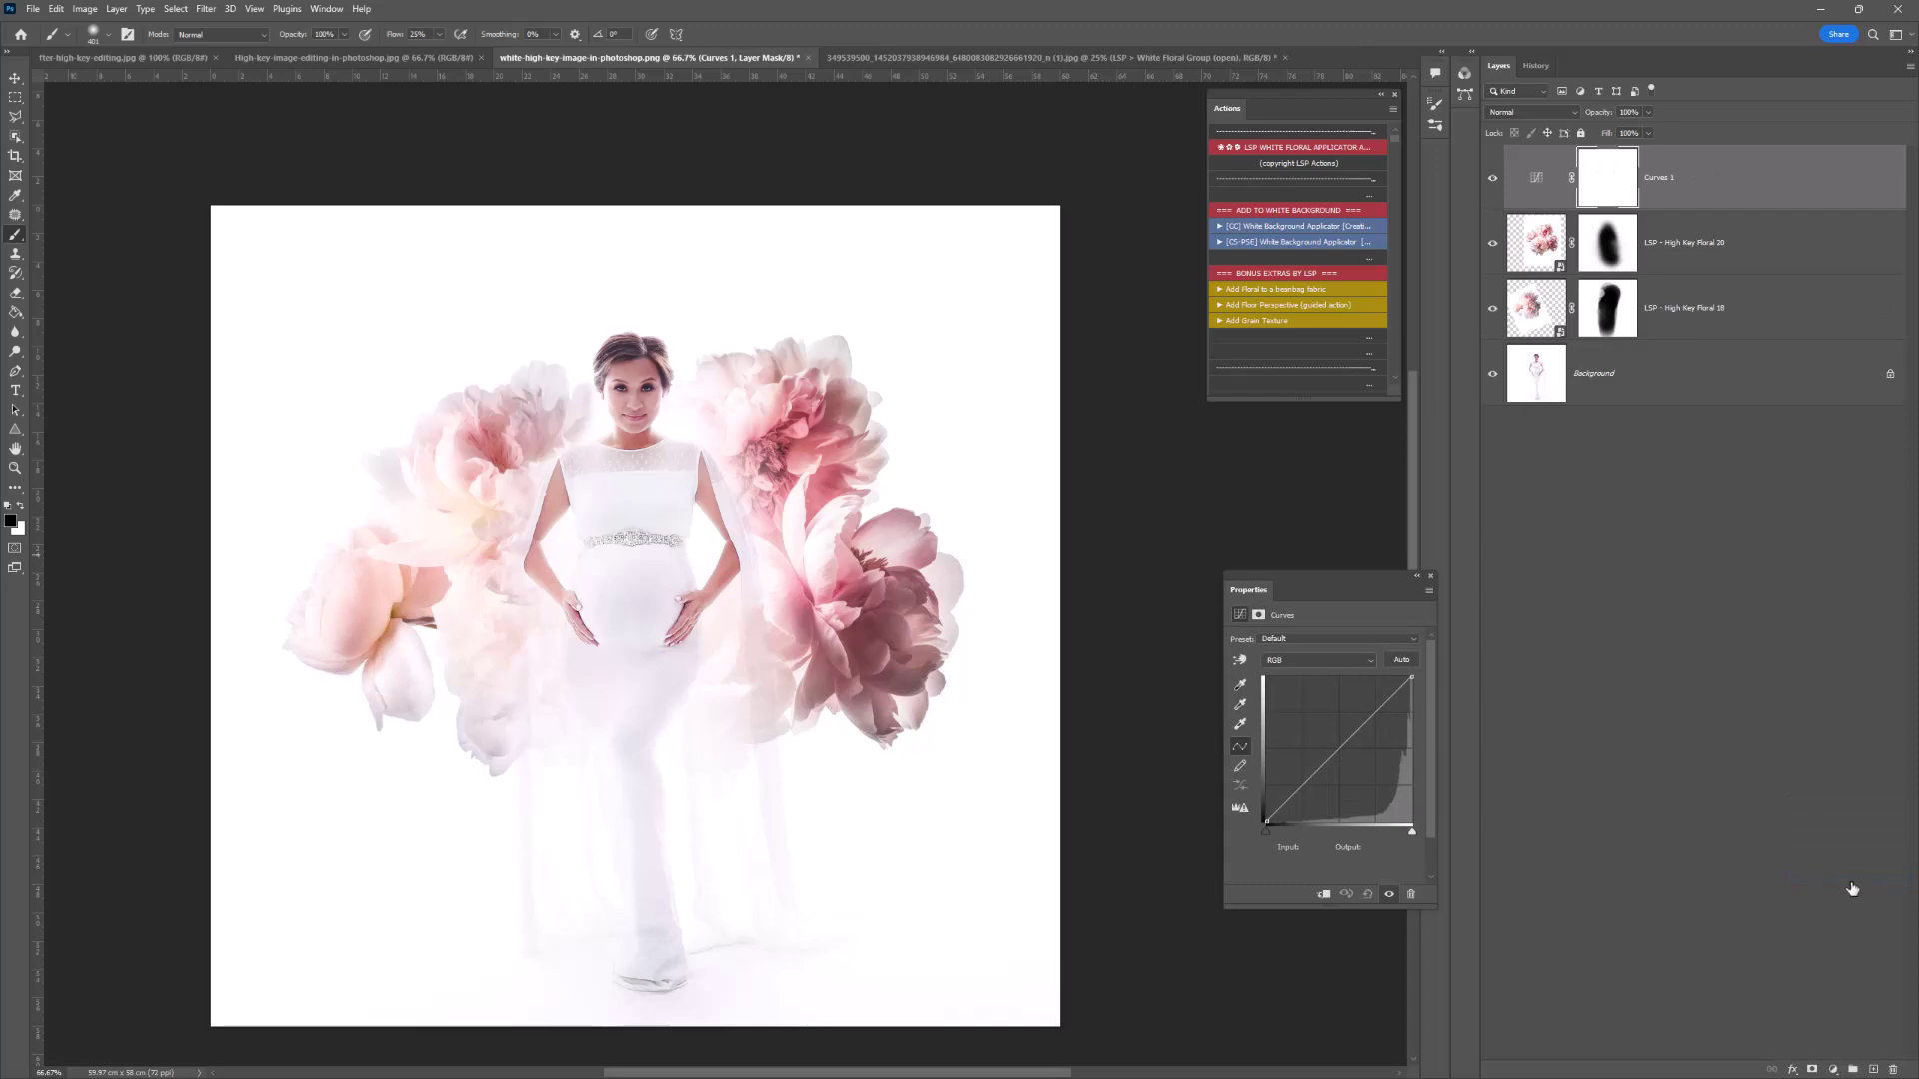
mouse_move(1336, 752)
mouse_down()
mouse_move(1314, 714)
mouse_move(1384, 794)
mouse_move(1368, 765)
mouse_up()
click(1367, 894)
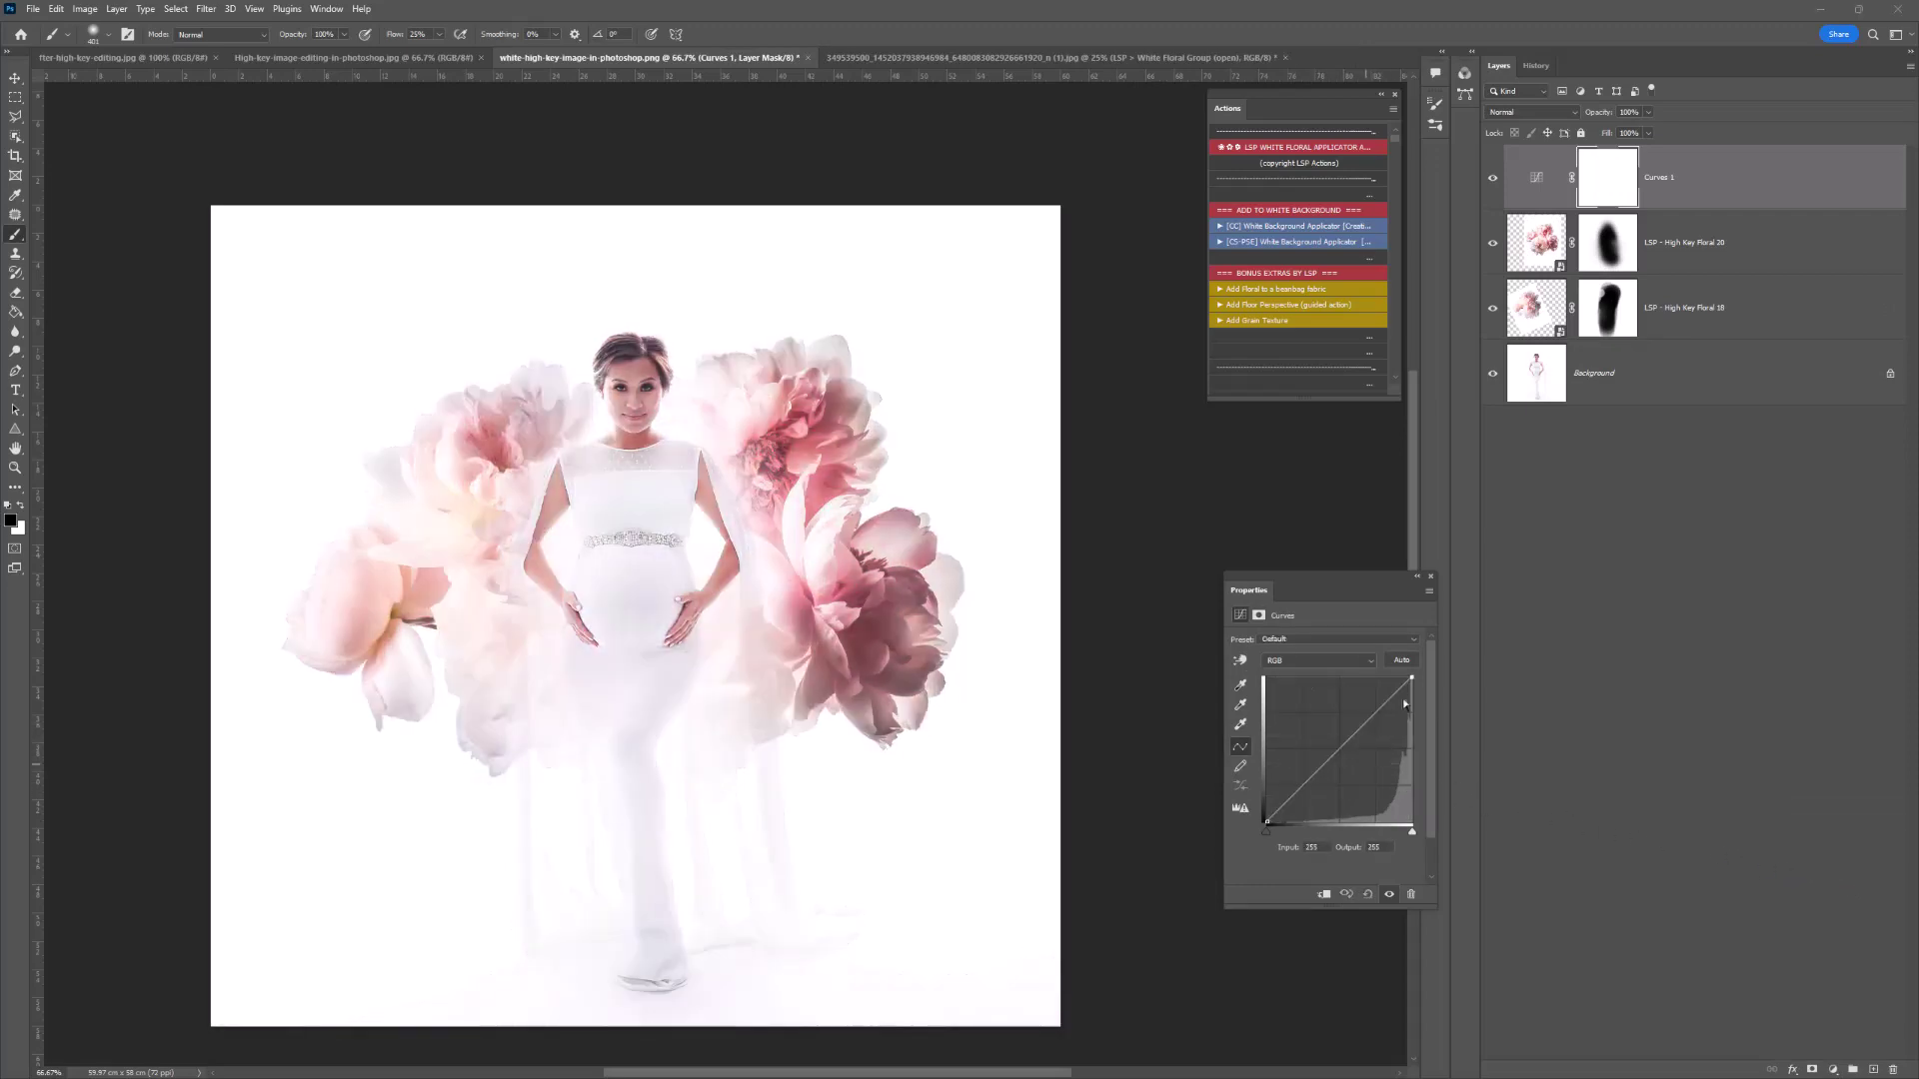
right_click(1678, 195)
click(1743, 493)
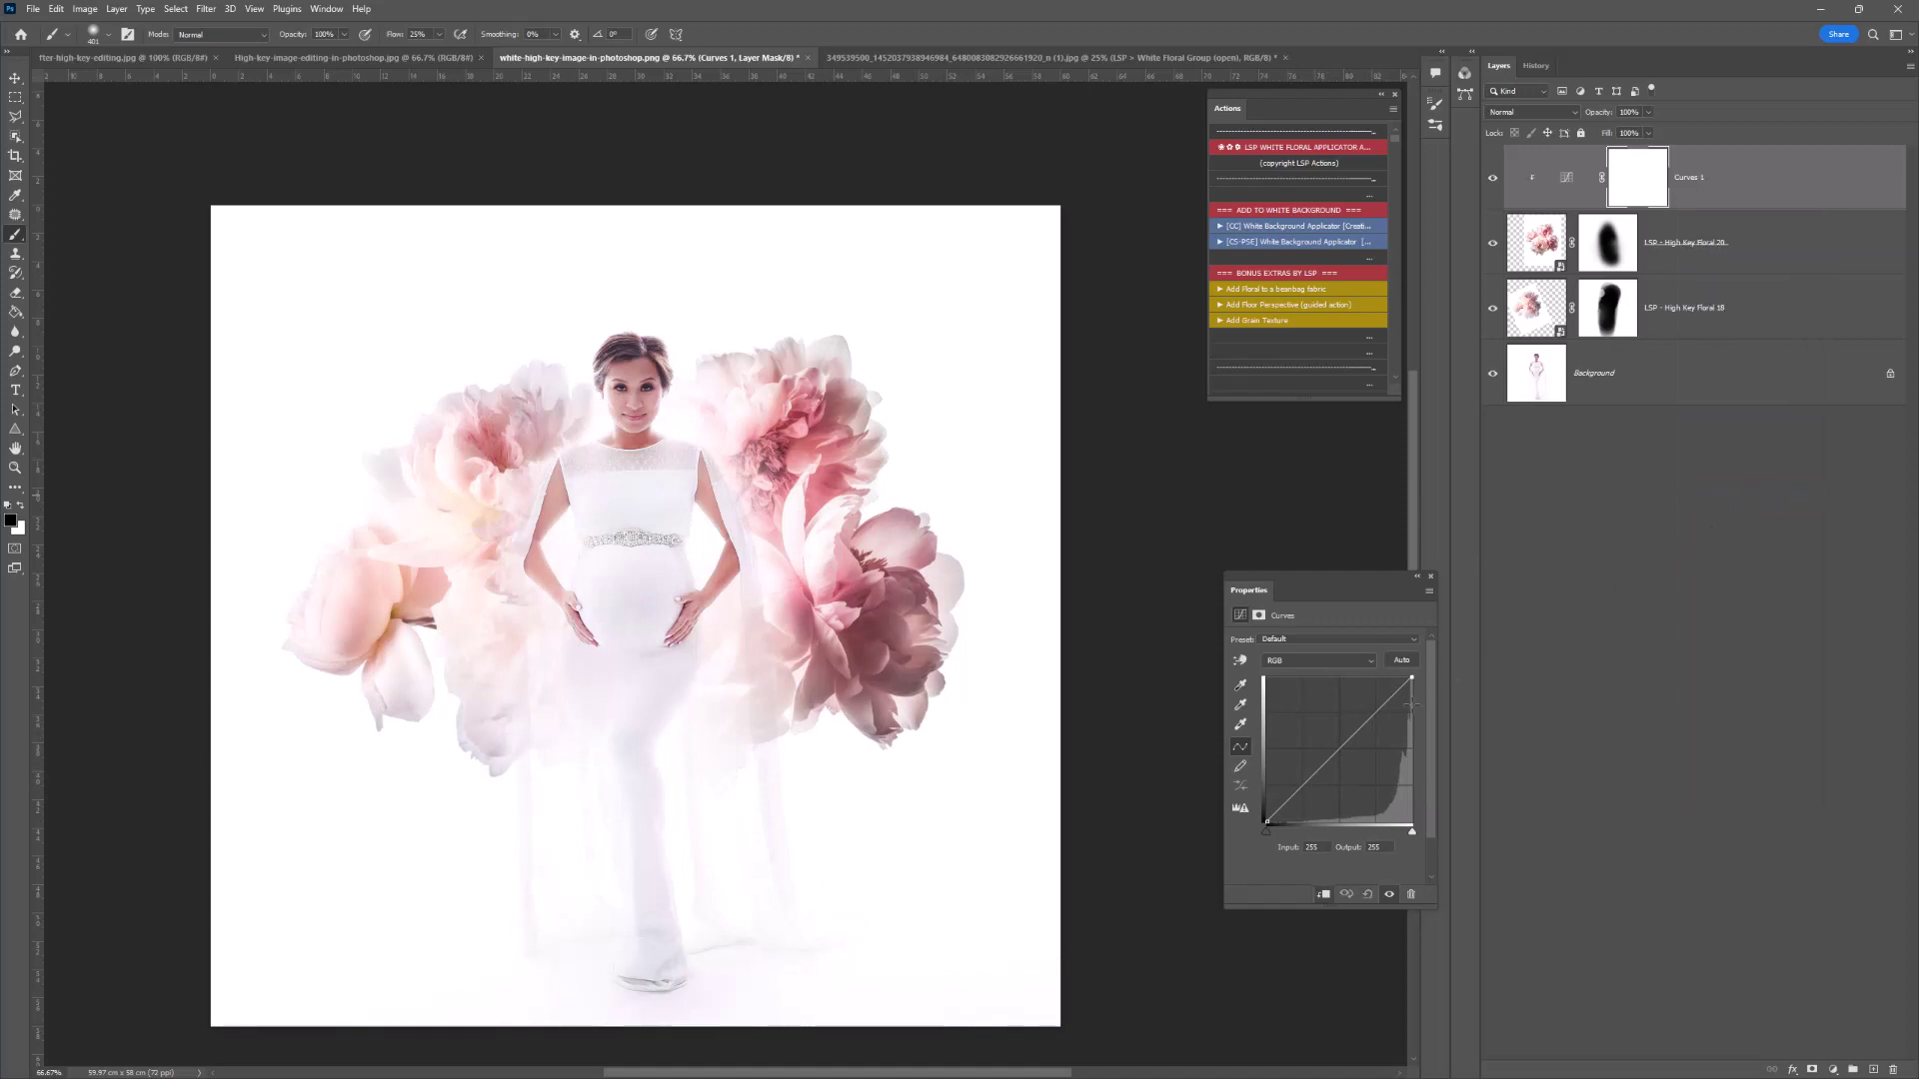
mouse_move(1333, 753)
mouse_down()
mouse_move(1312, 716)
mouse_move(1369, 787)
mouse_move(1321, 731)
mouse_up()
click(1705, 307)
Add a Curves 2 layer clipped to Floral 18, brightening it and slightly deepening the shadows.
click(1831, 1070)
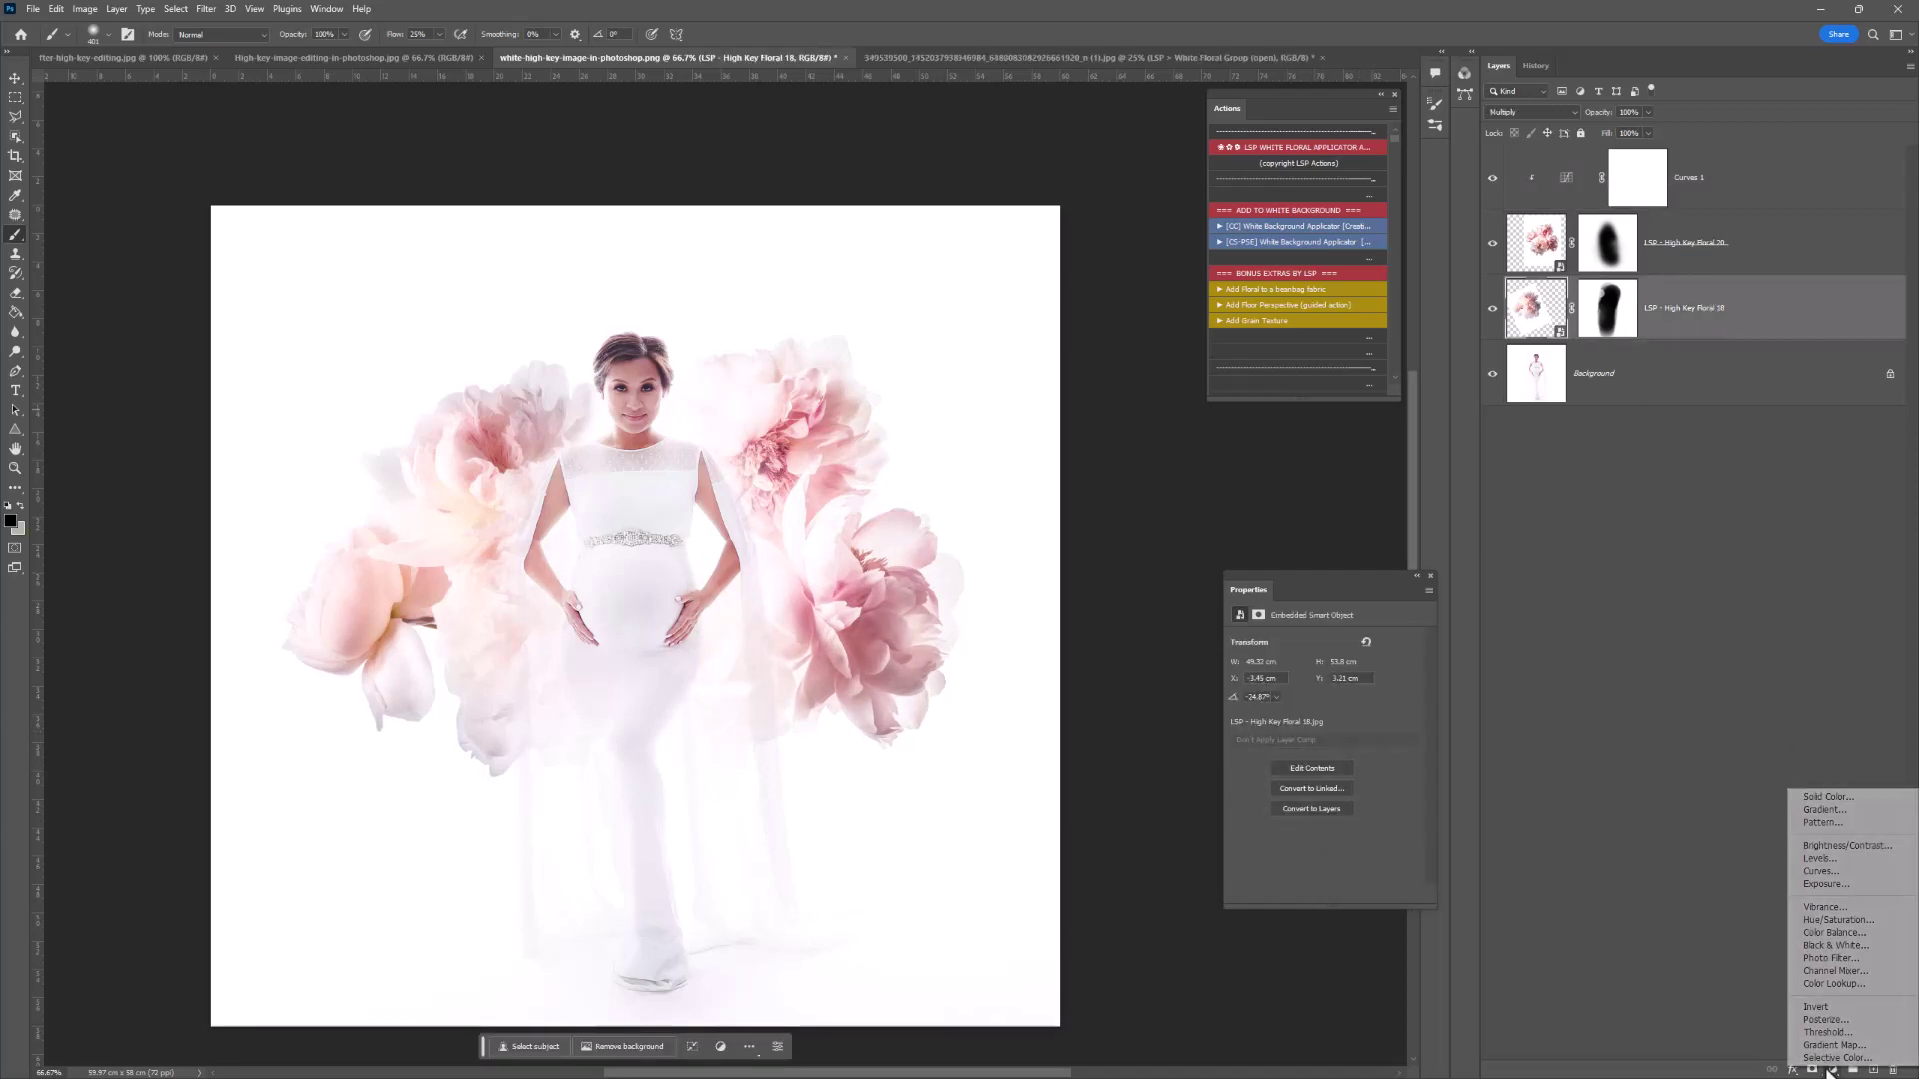
click(1832, 871)
right_click(1692, 317)
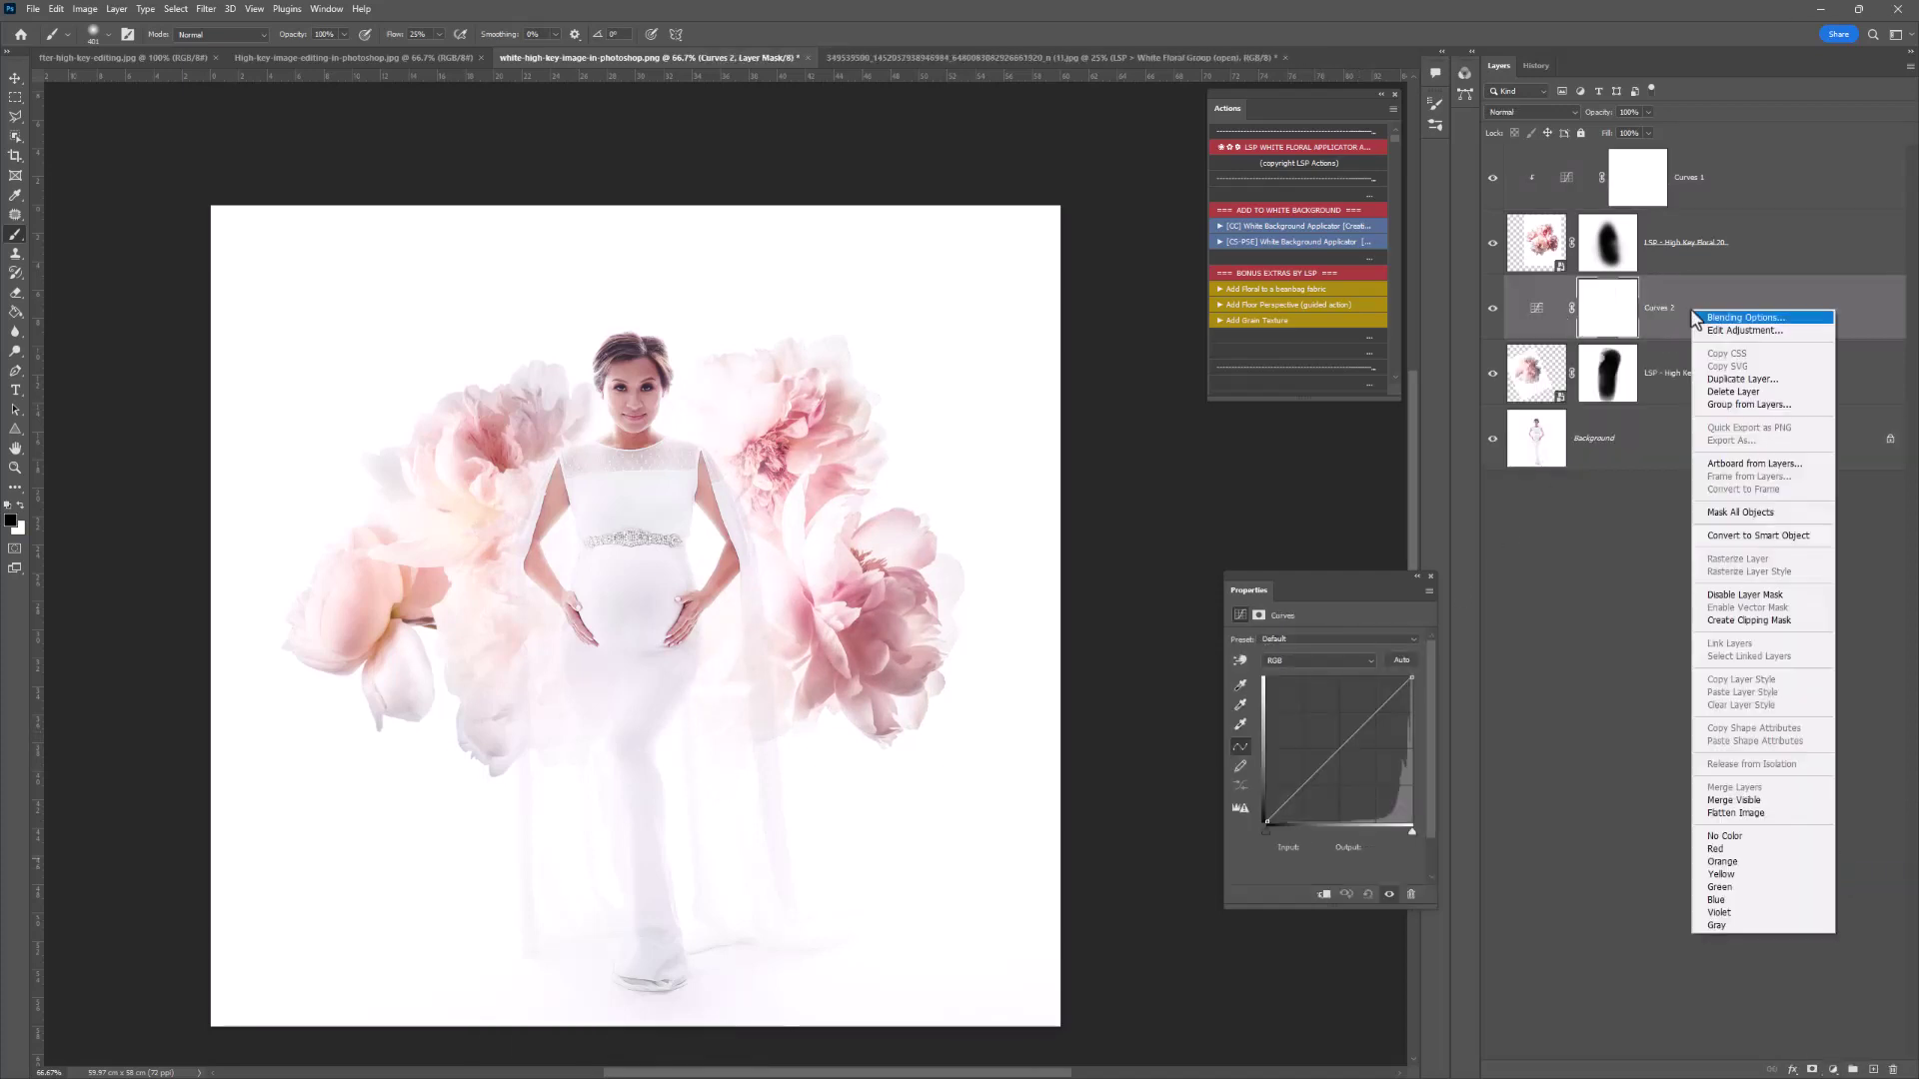
click(1725, 630)
drag(1333, 752, 1317, 747)
drag(1265, 830, 1282, 835)
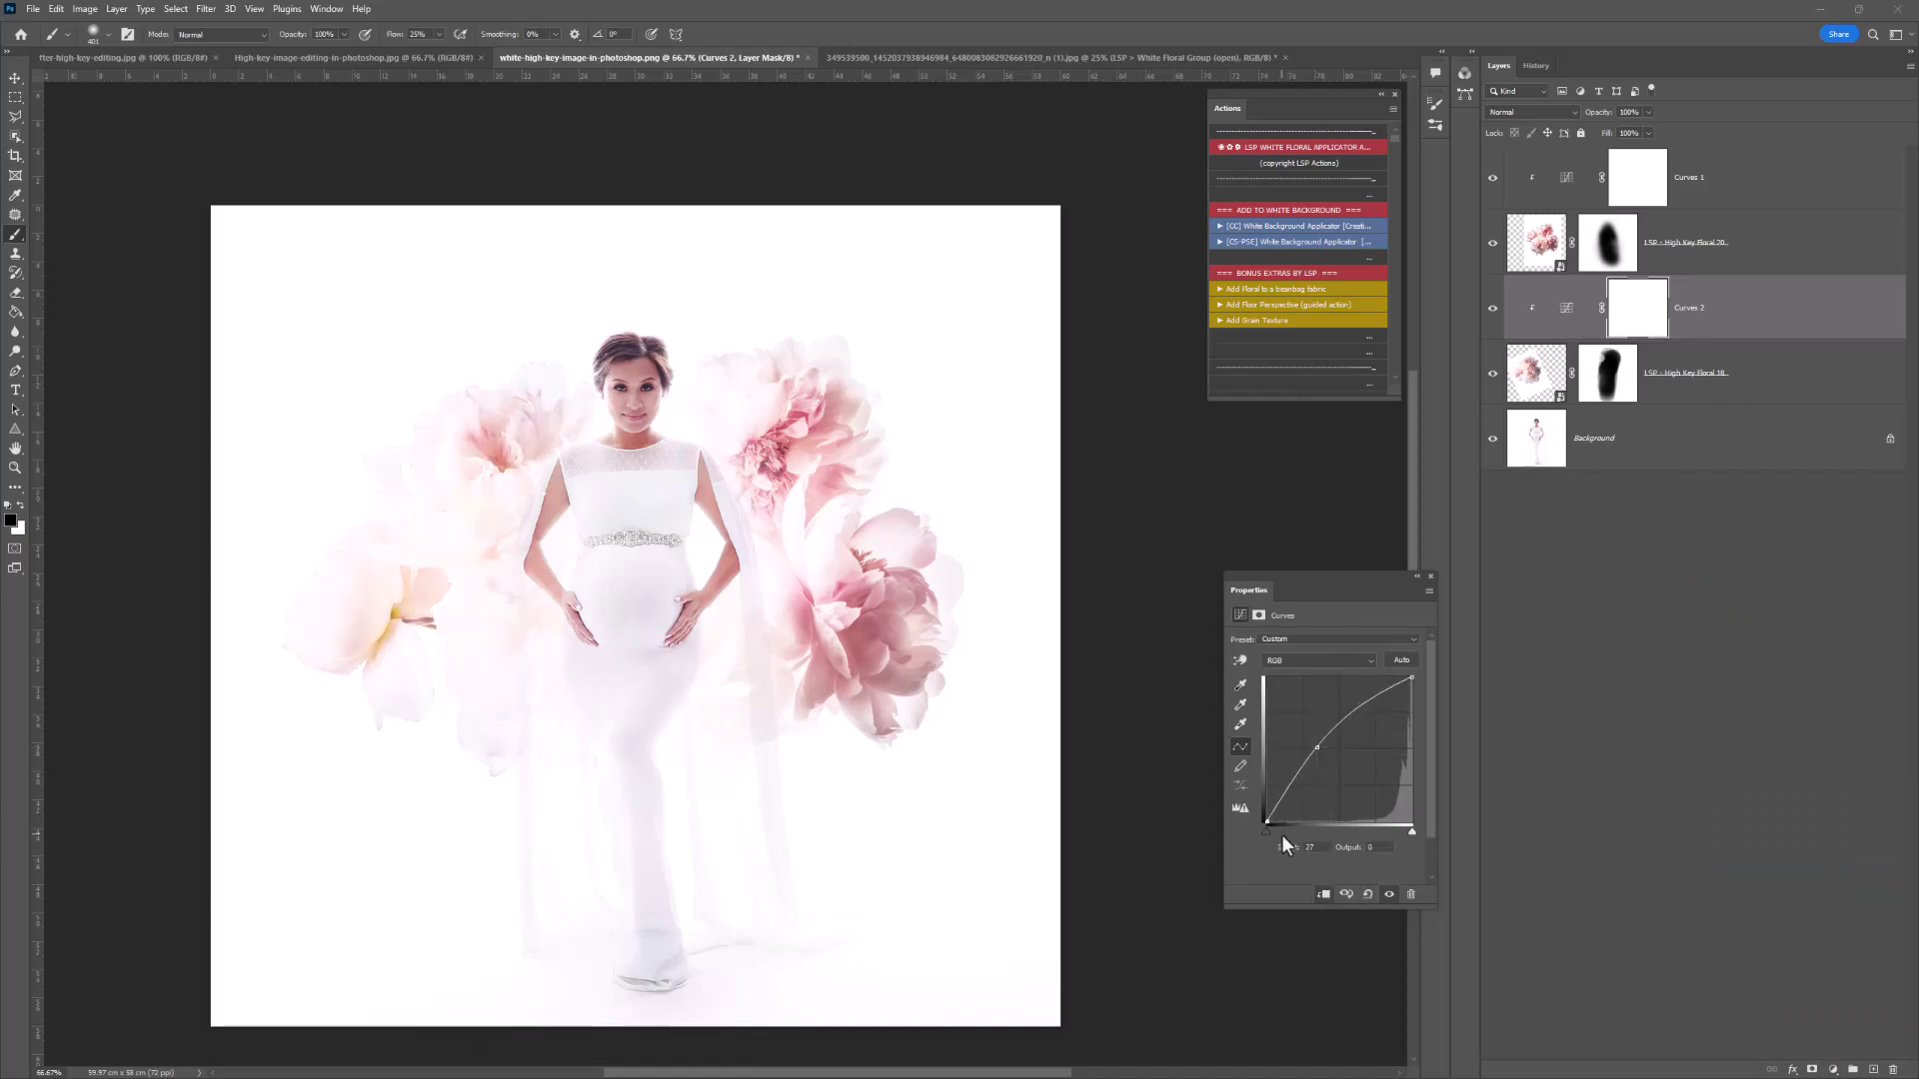
drag(1317, 748, 1363, 735)
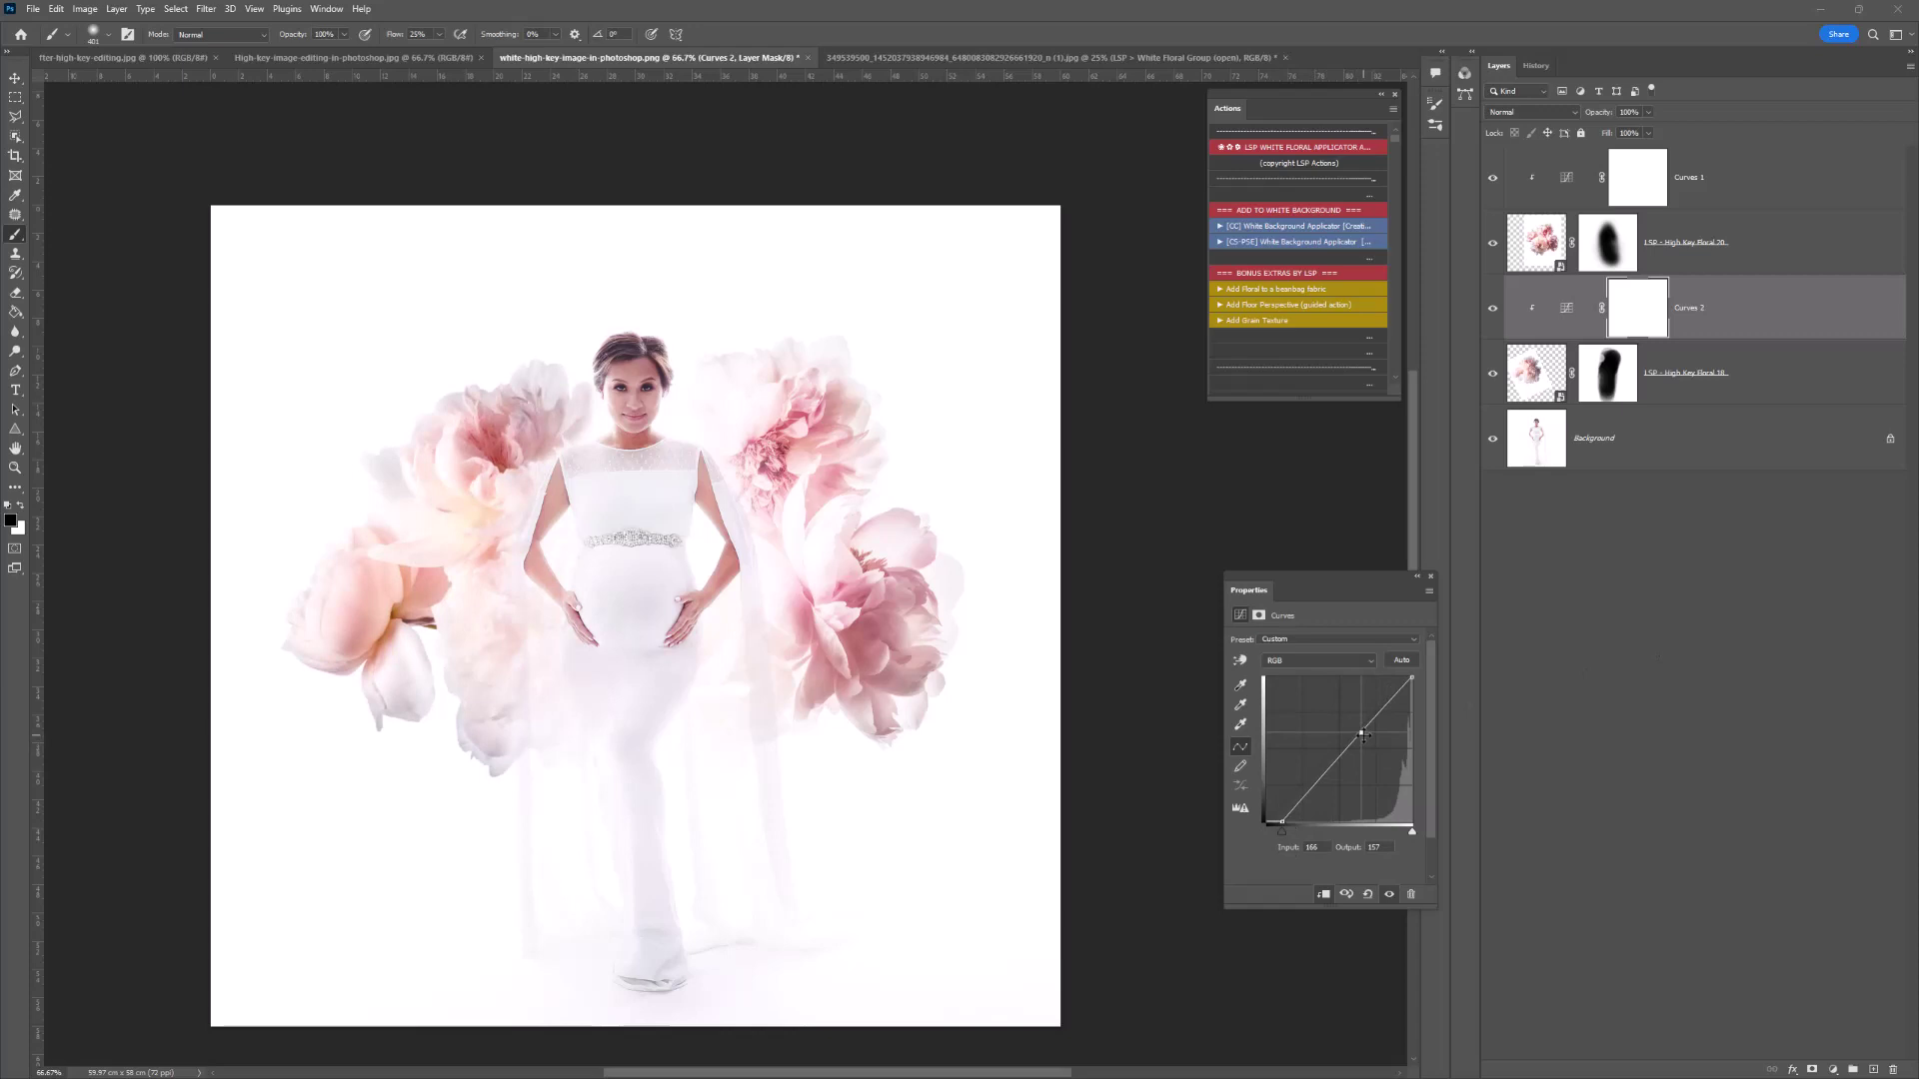
Compare the floral layers on and off, then switch to the pink-dress photo document.
click(1679, 363)
drag(1493, 377, 1492, 176)
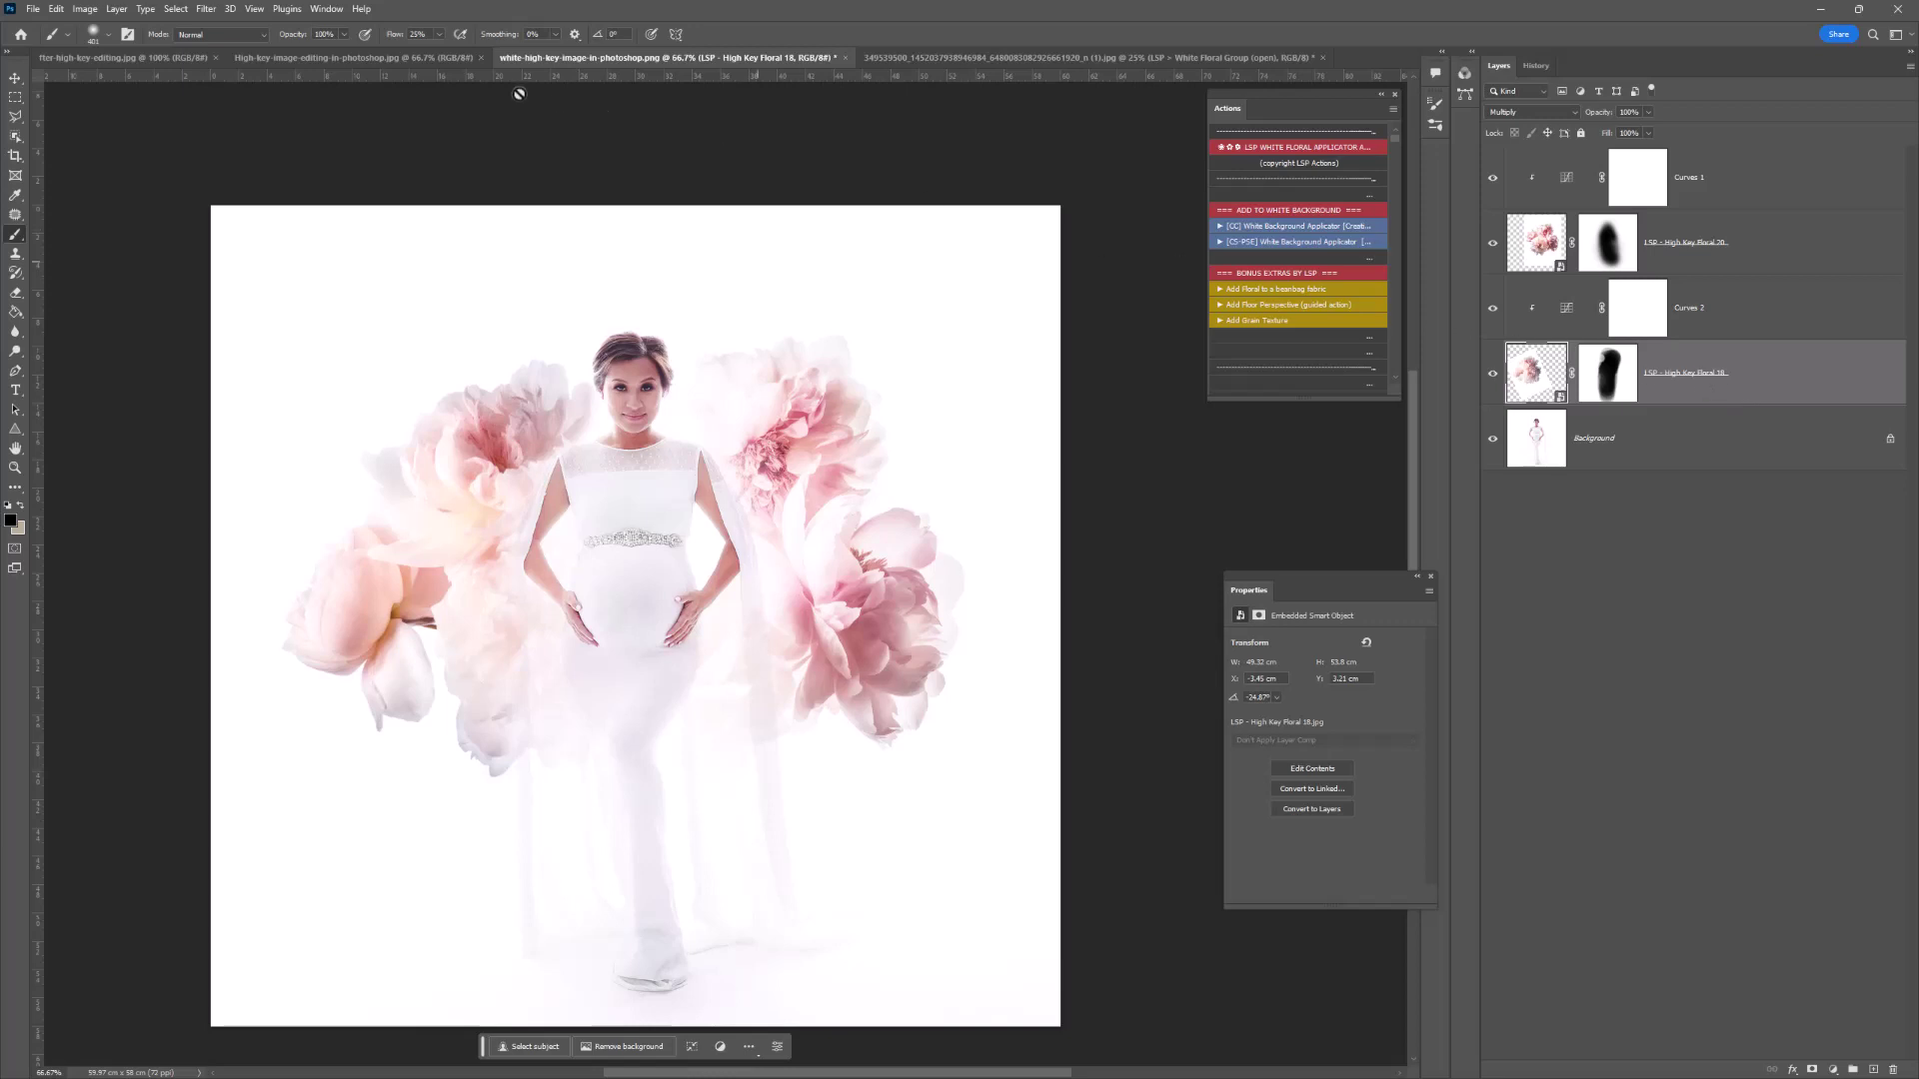
click(404, 66)
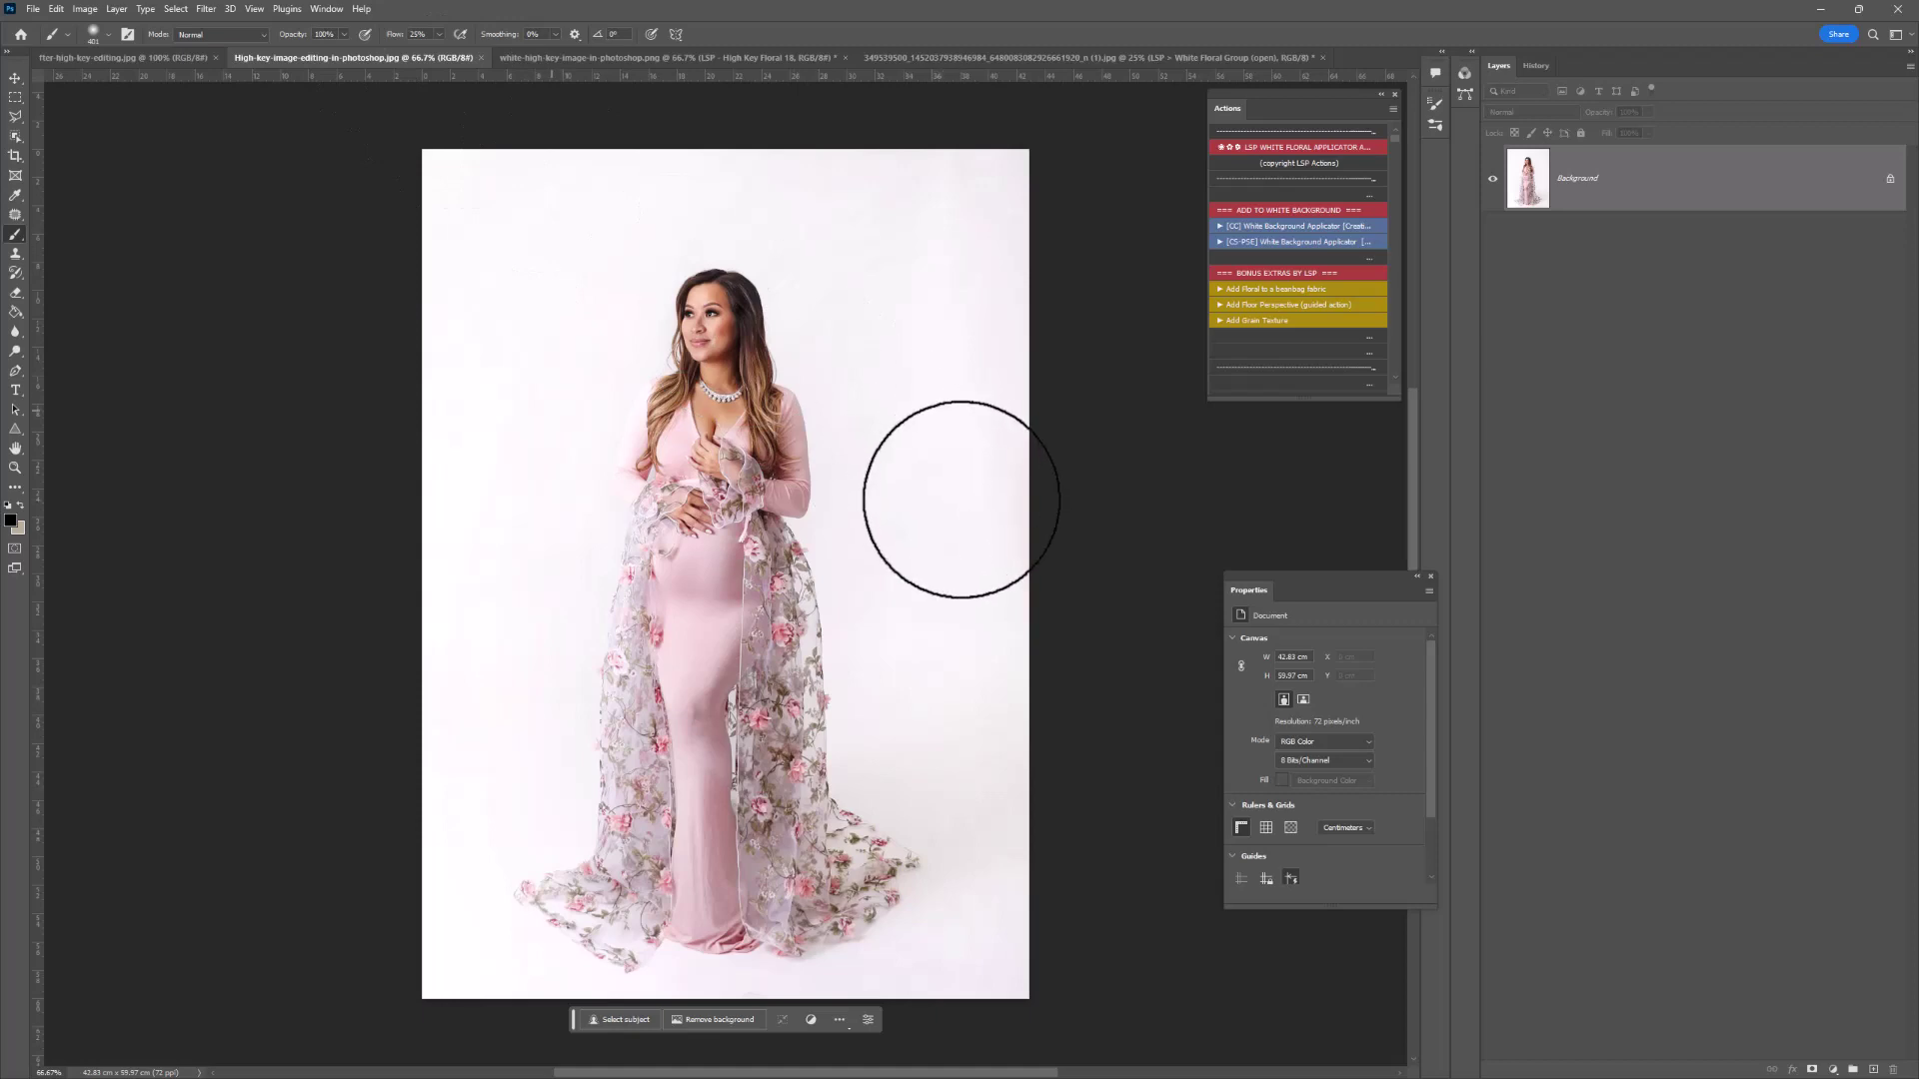
click(662, 54)
drag(1489, 300, 1485, 365)
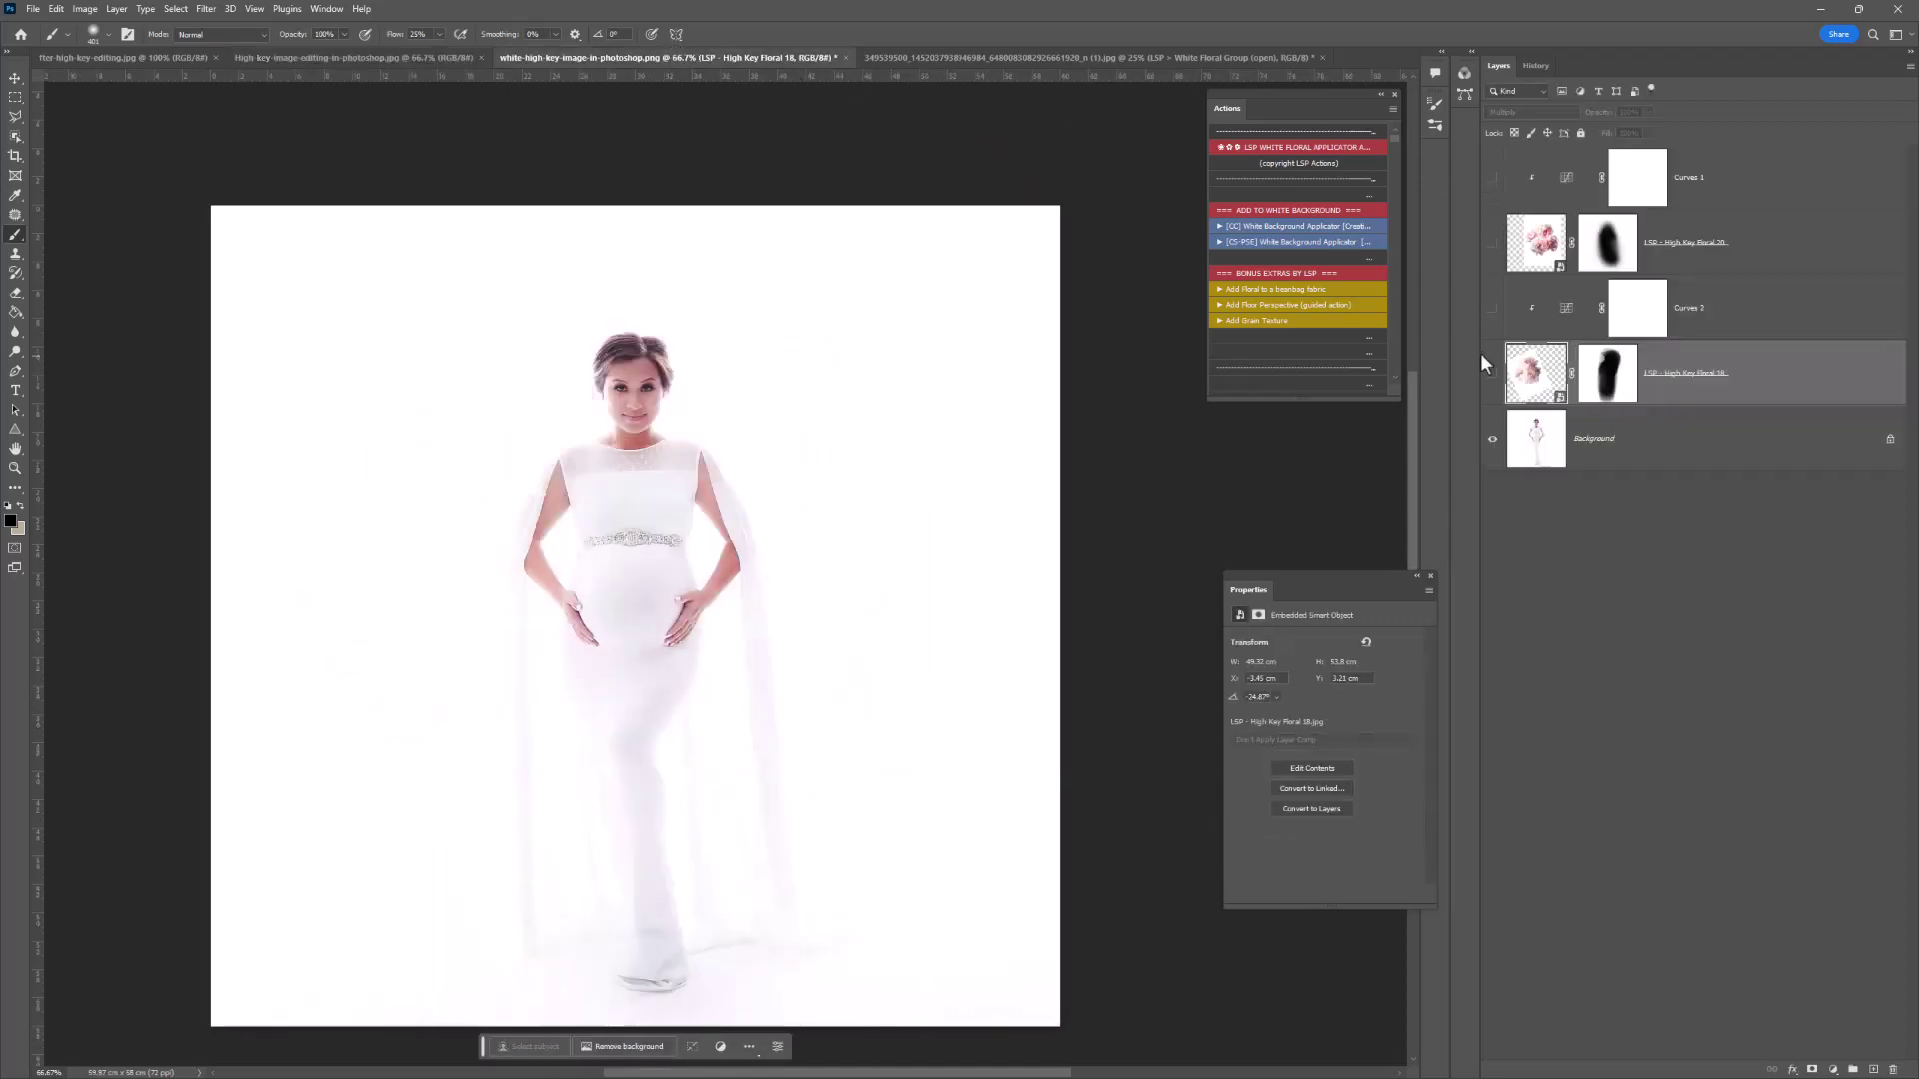
click(907, 57)
click(1491, 180)
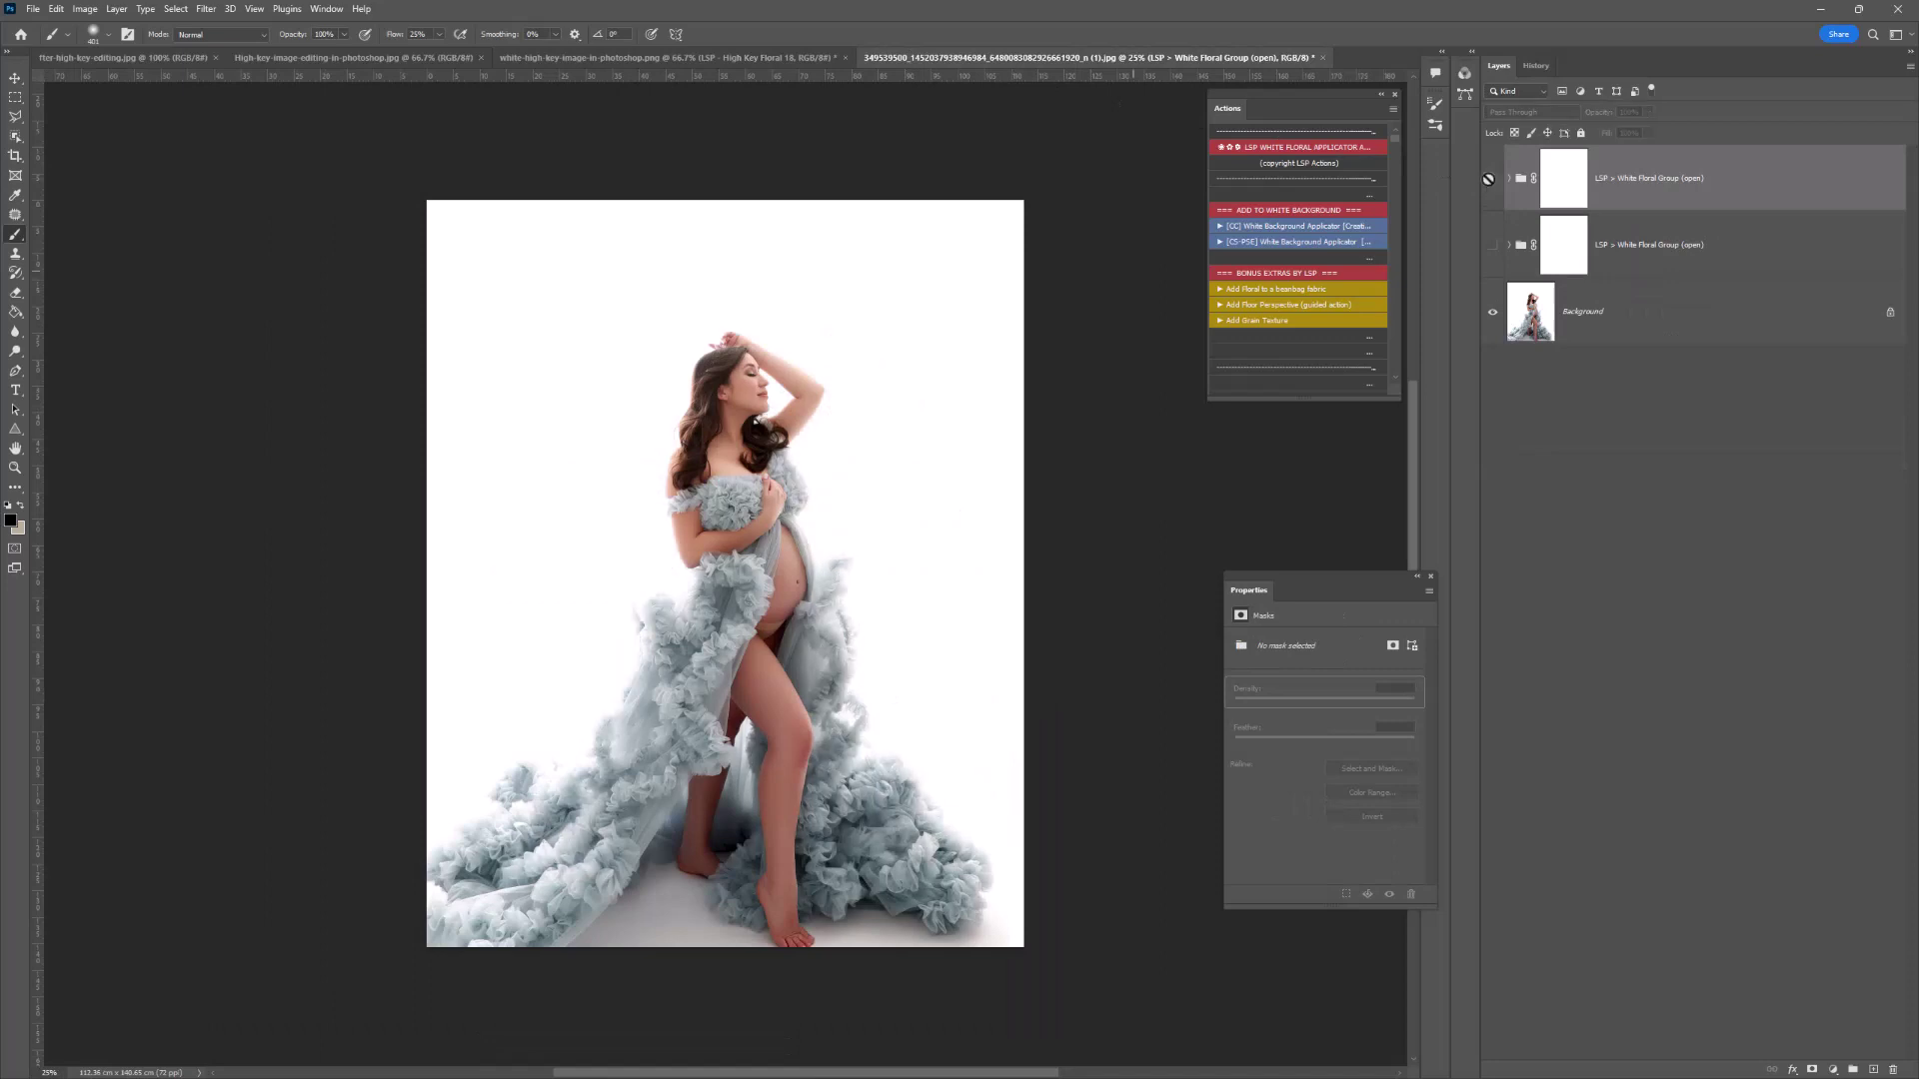
click(428, 62)
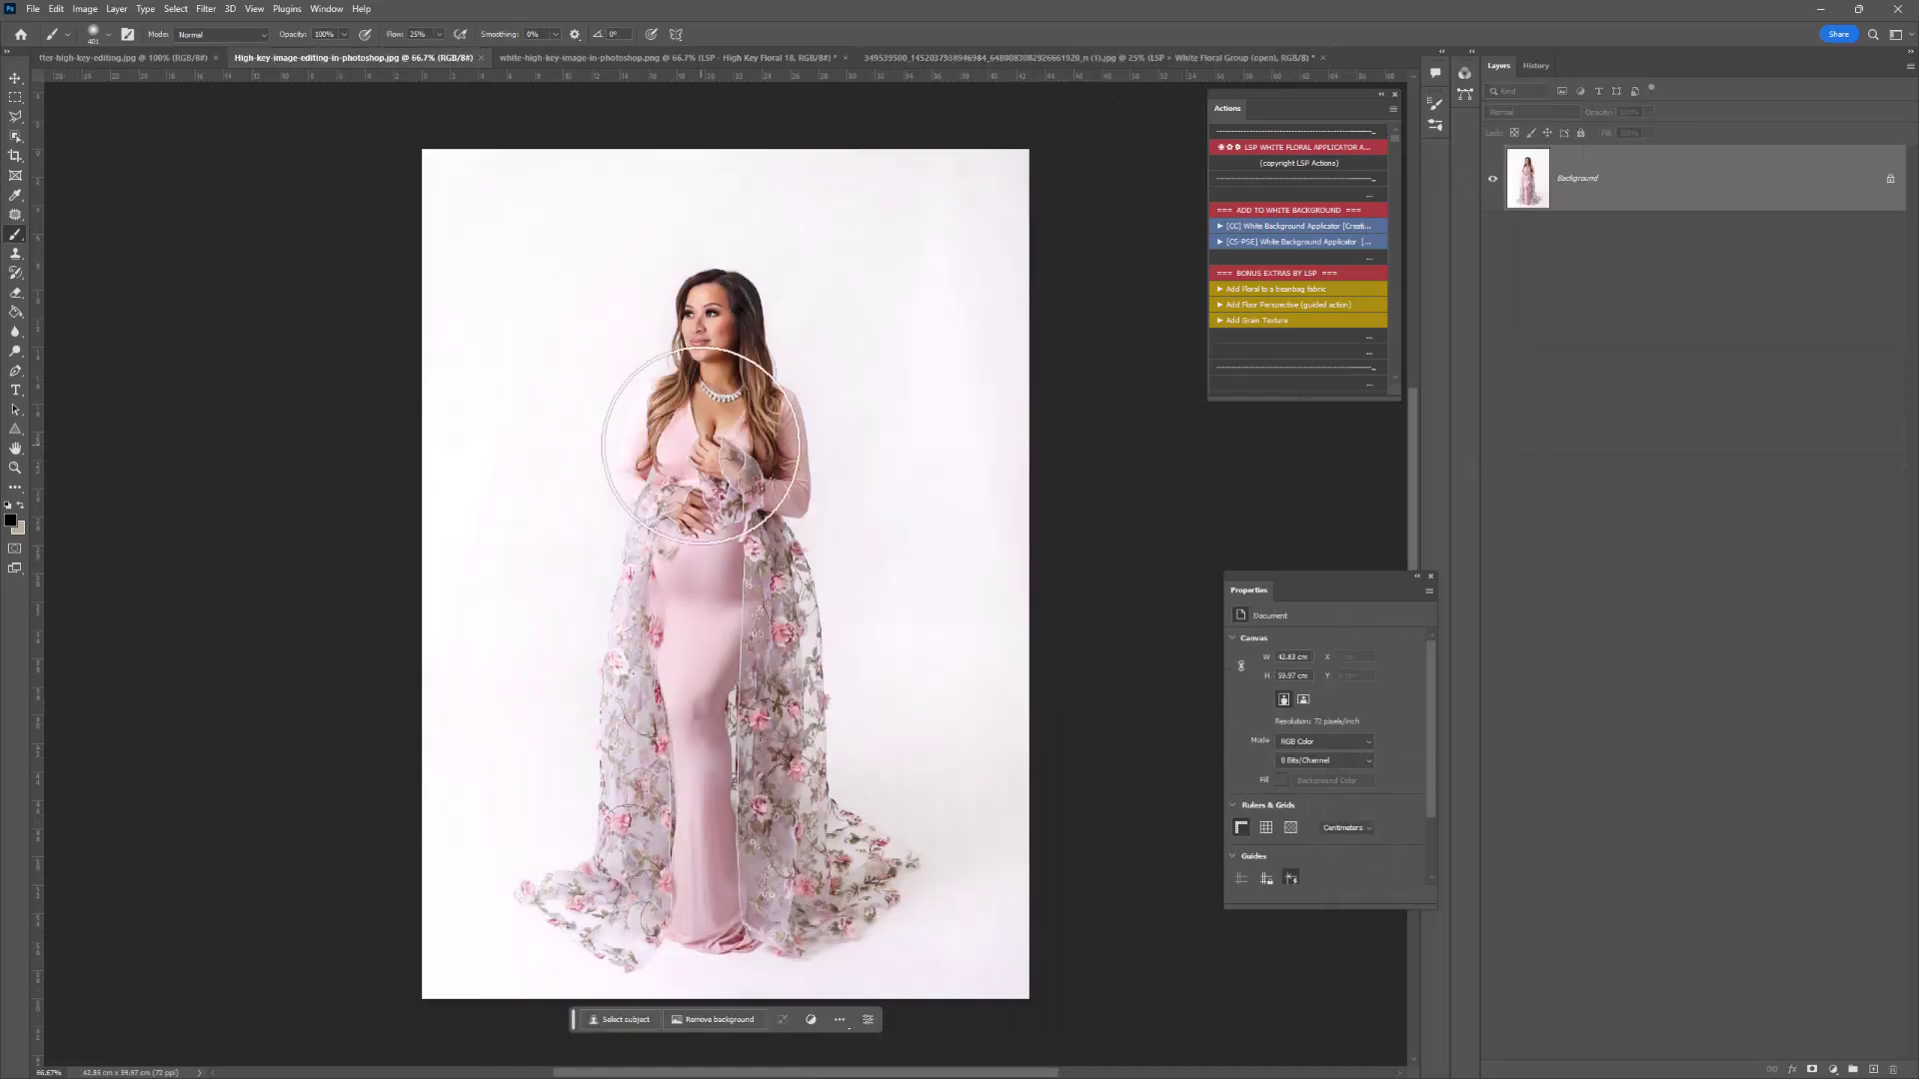
Run the White Background Applicator action to place High Key Floral 25 behind the woman.
click(1294, 227)
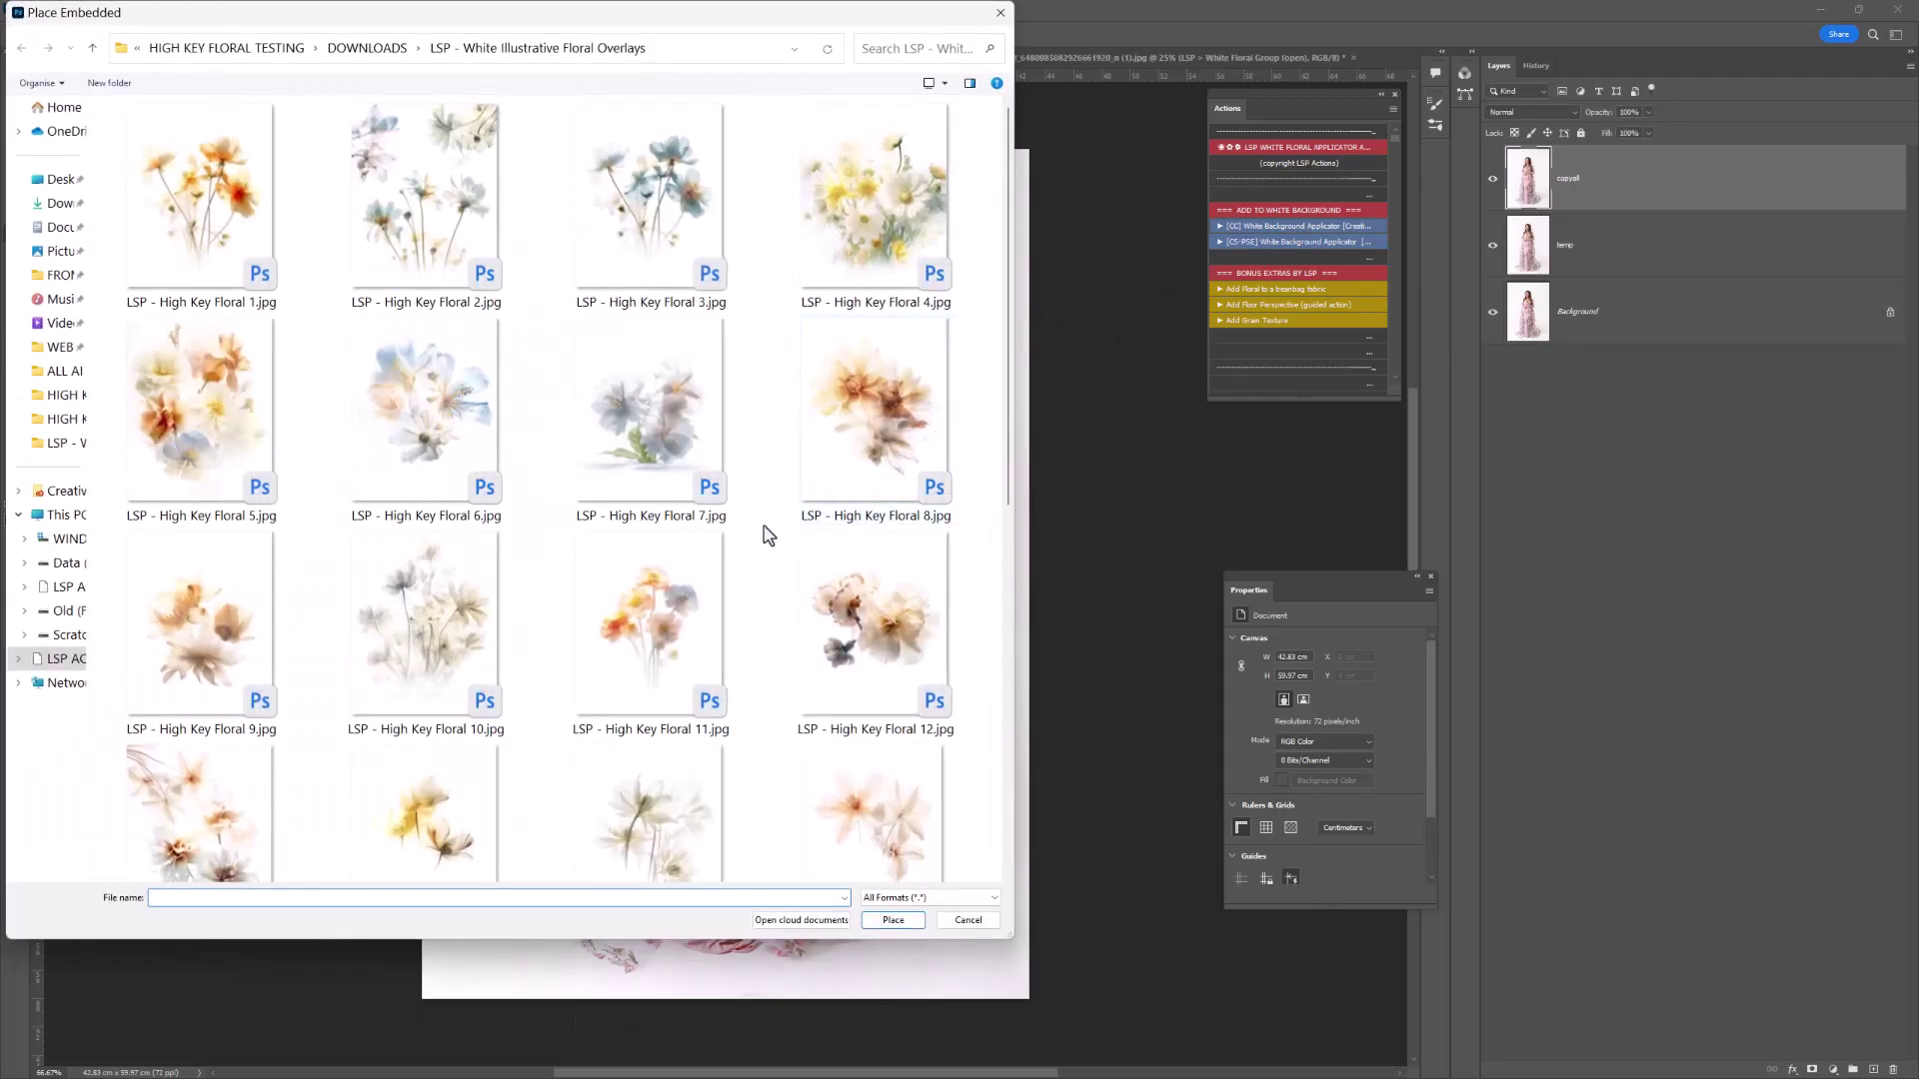
scroll(769, 536, down, 3)
scroll(769, 536, down, 3)
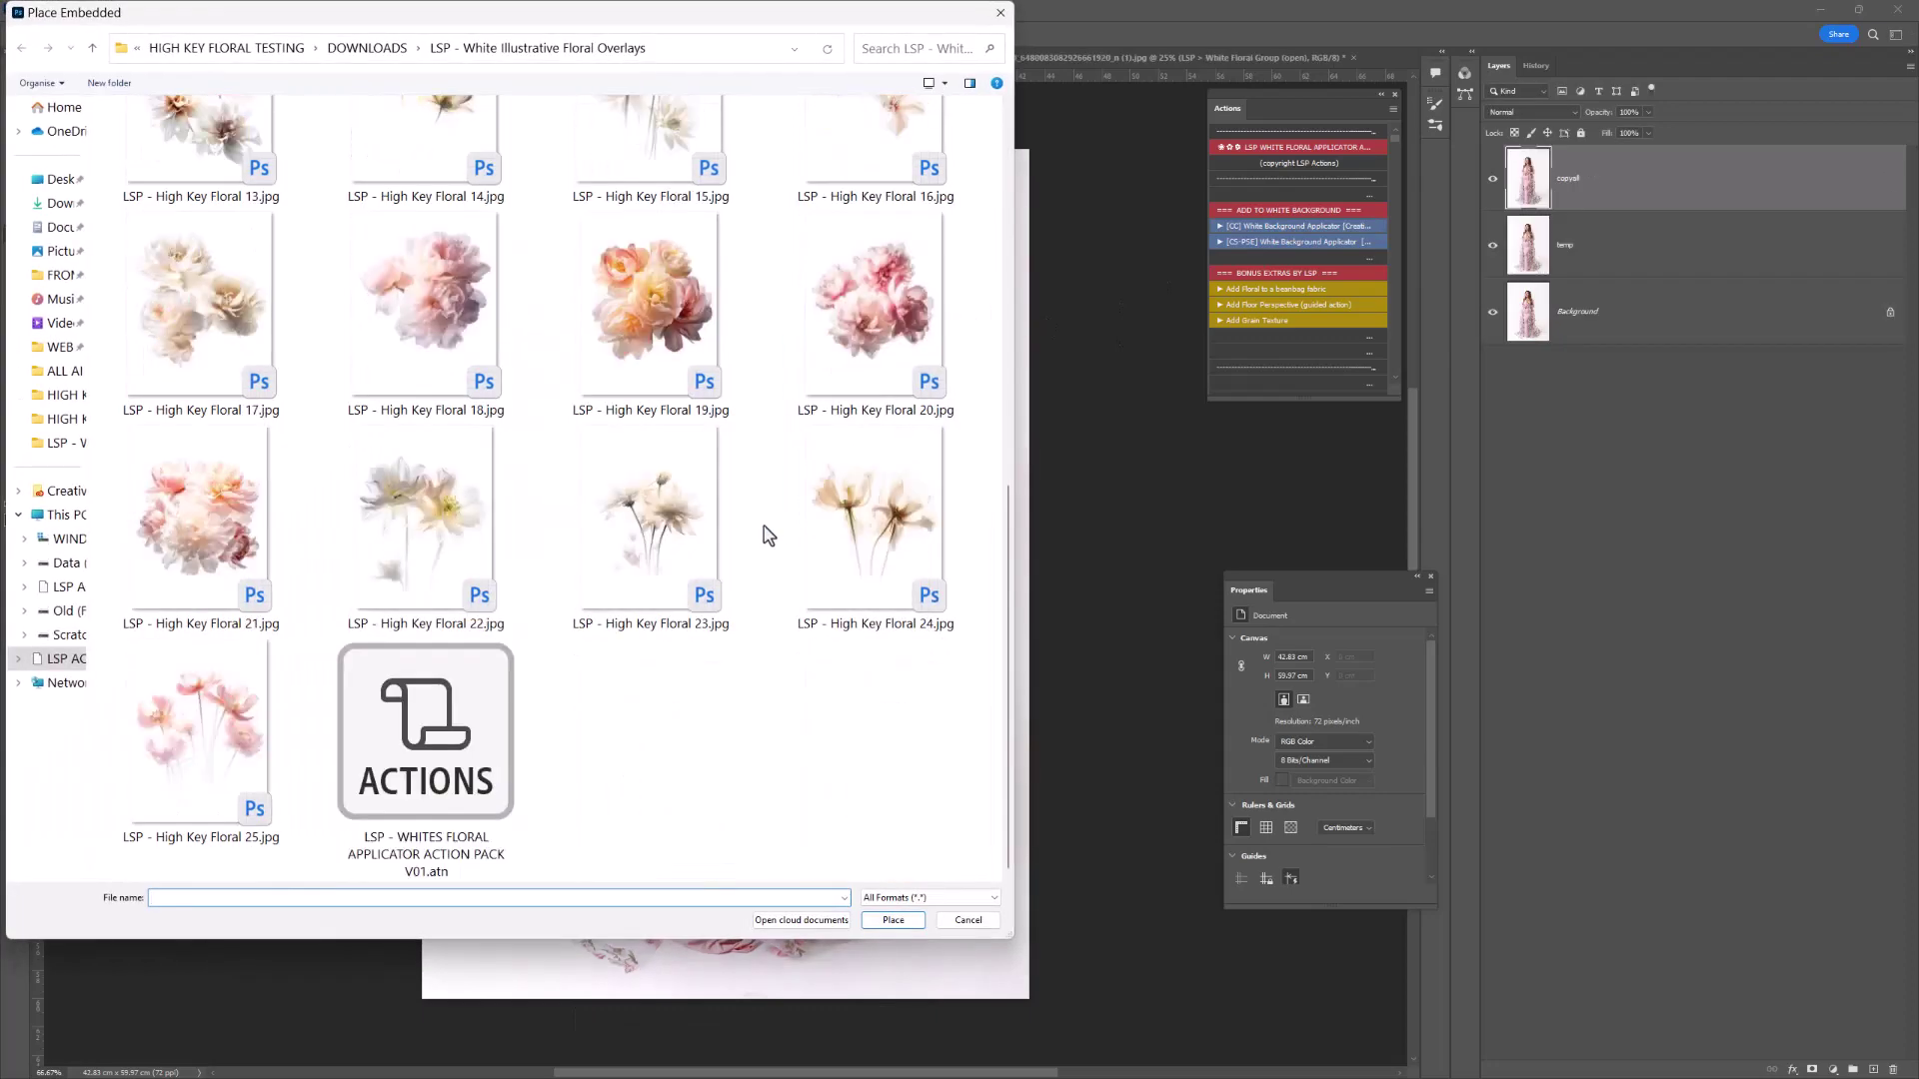
scroll(768, 535, up, 8)
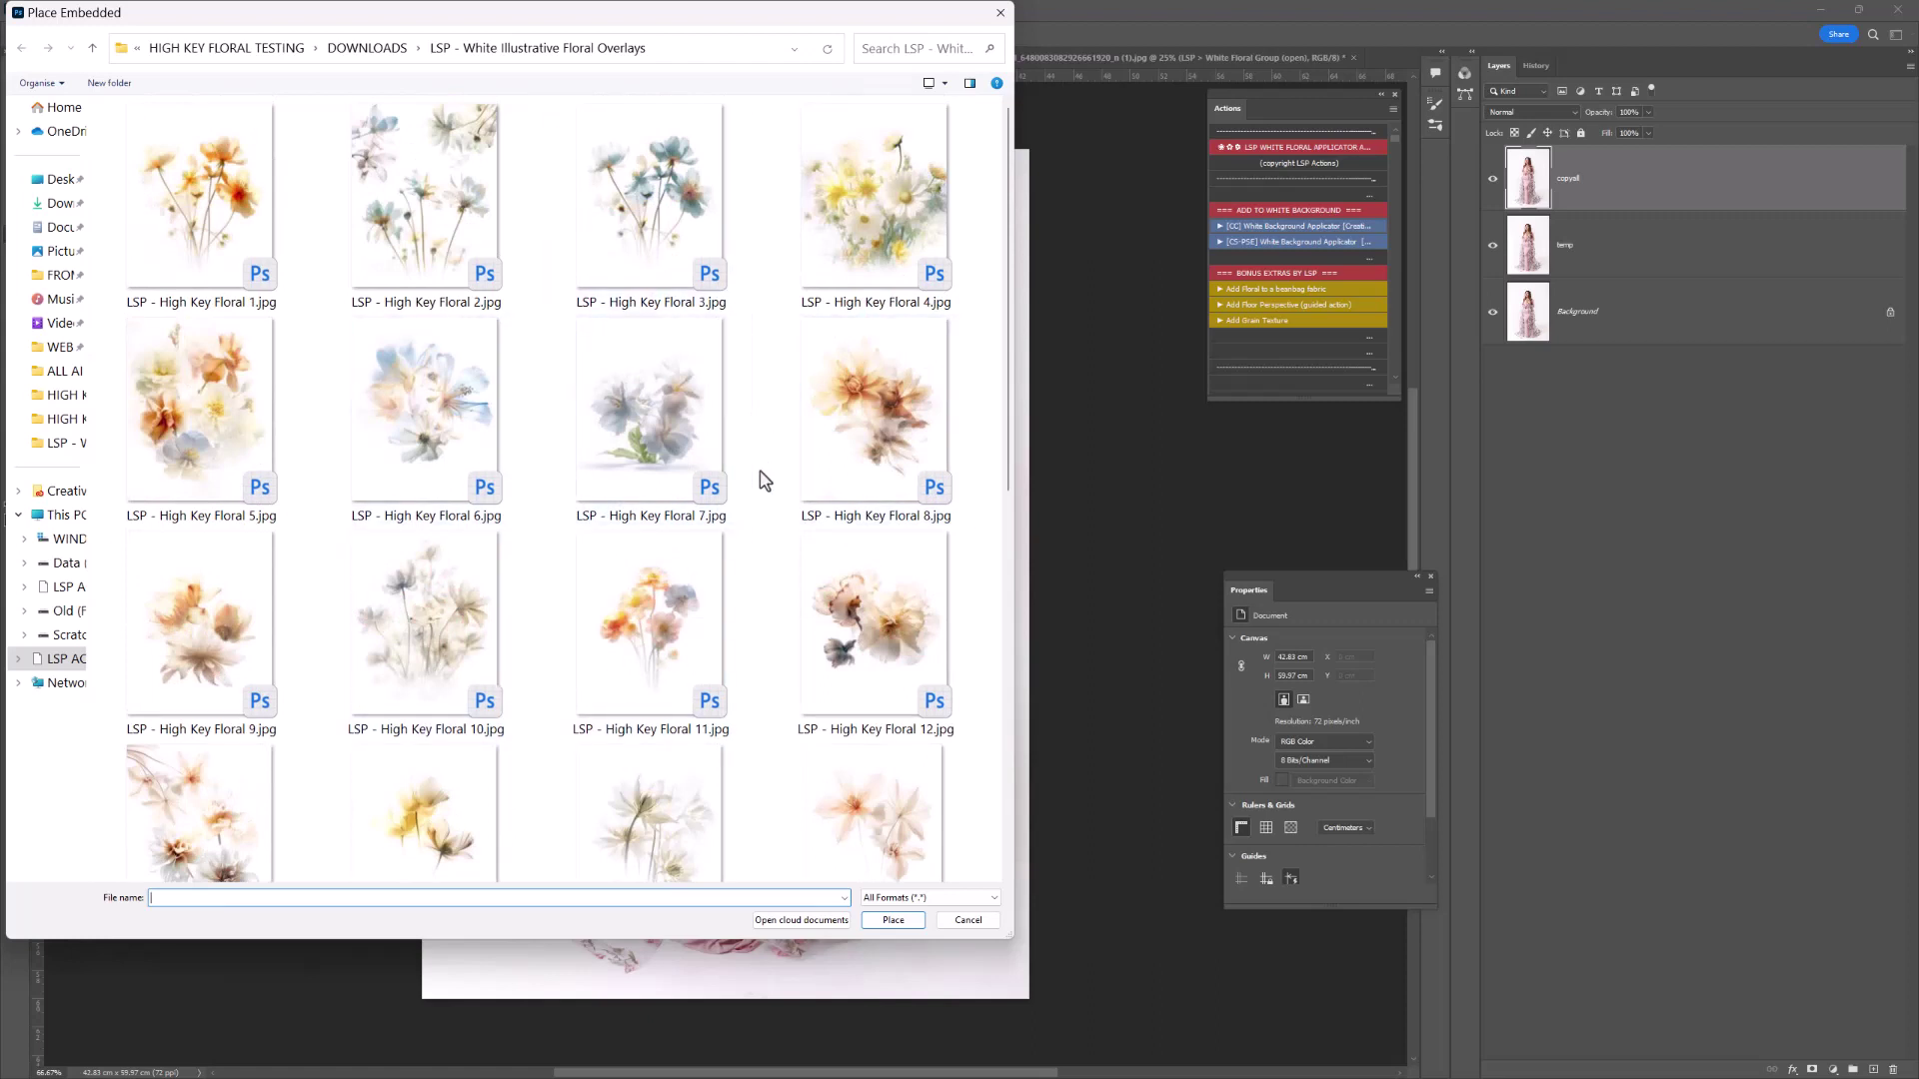
scroll(767, 478, down, 10)
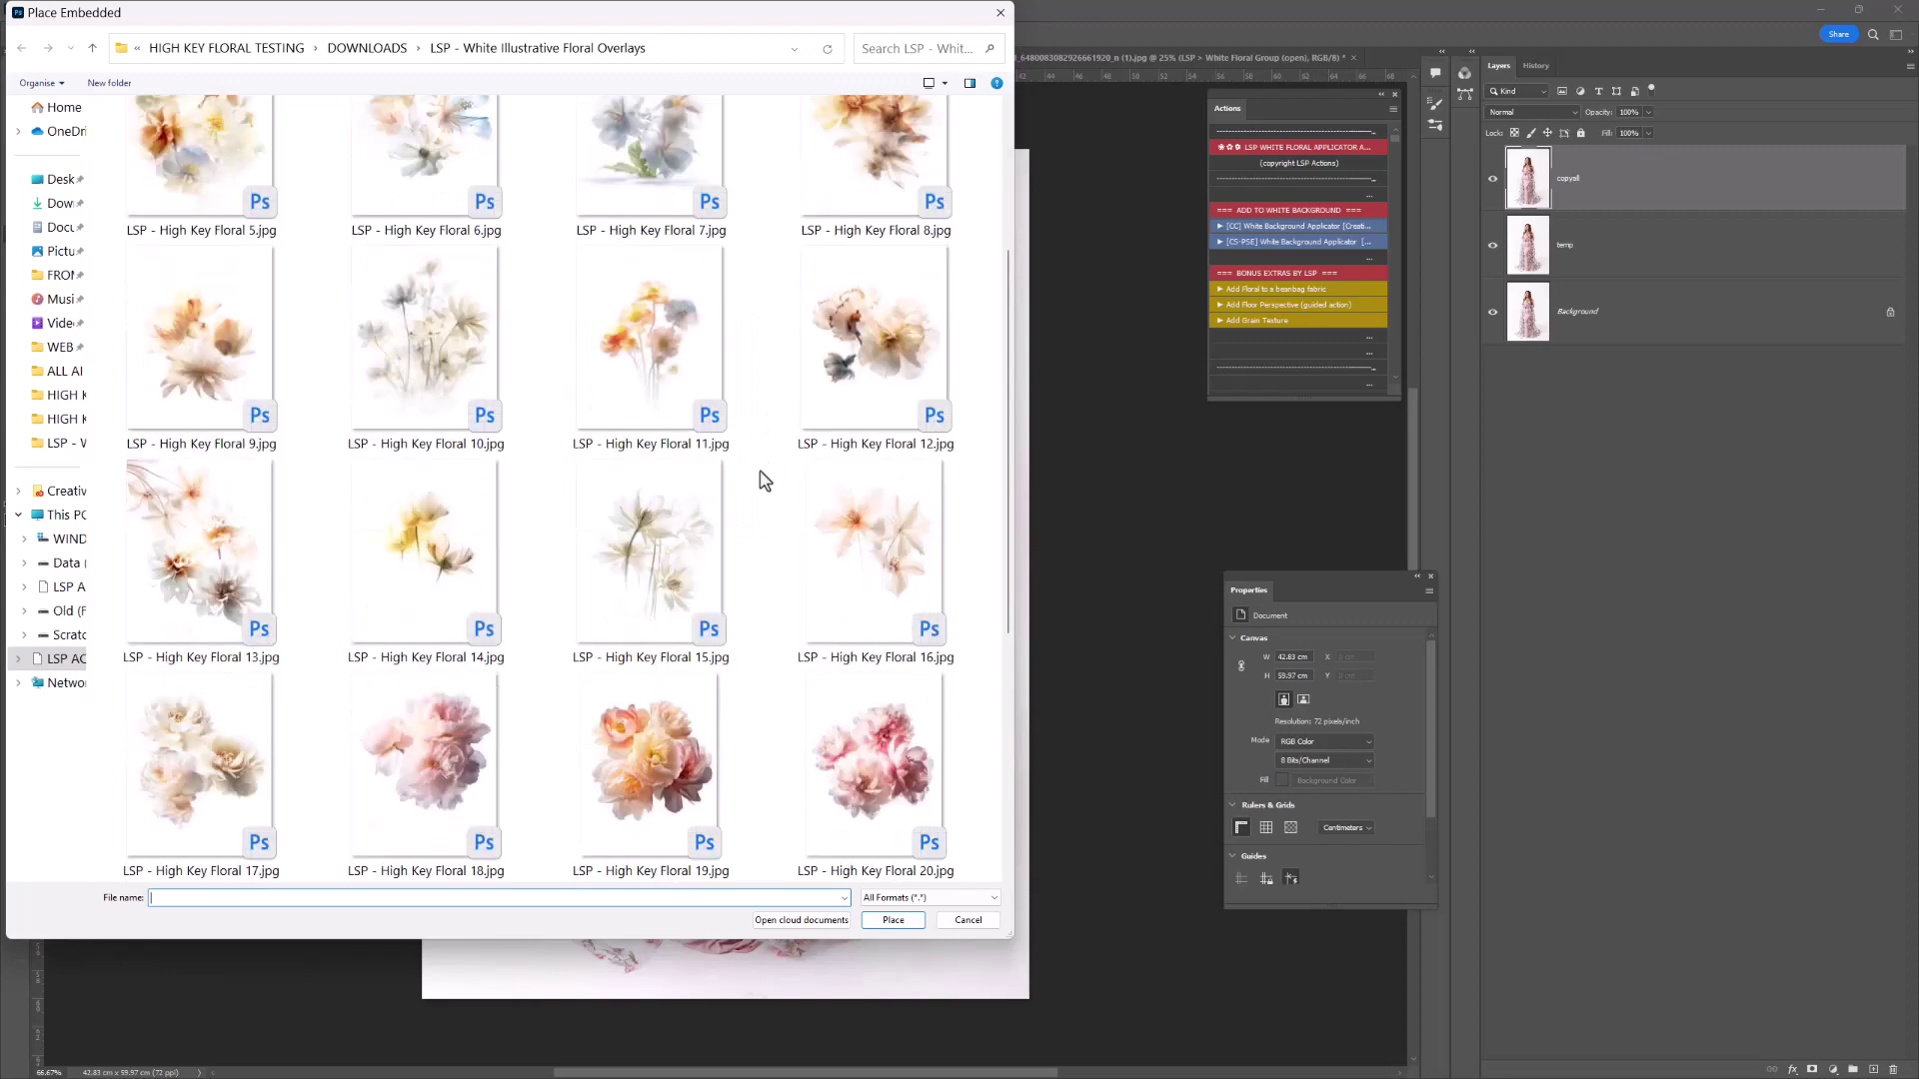
double_click(189, 765)
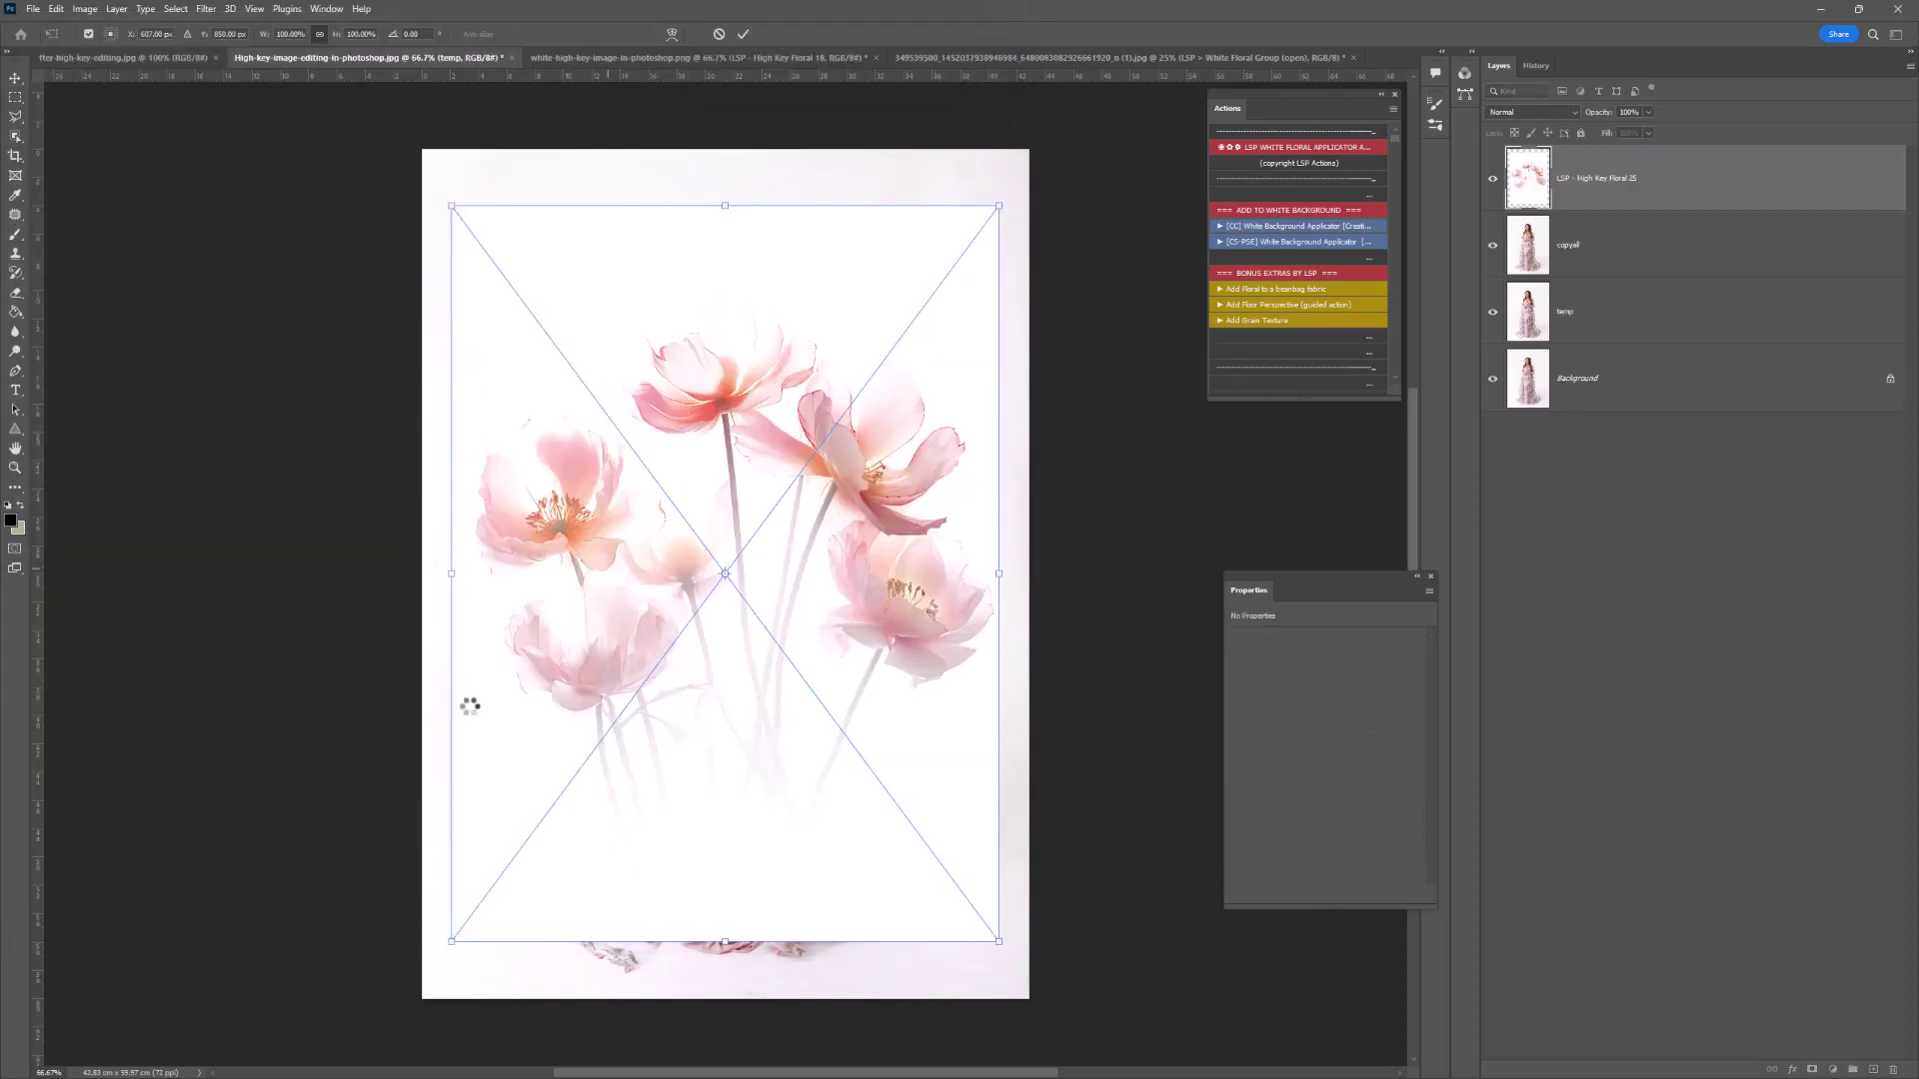
drag(739, 663, 733, 629)
key(Return)
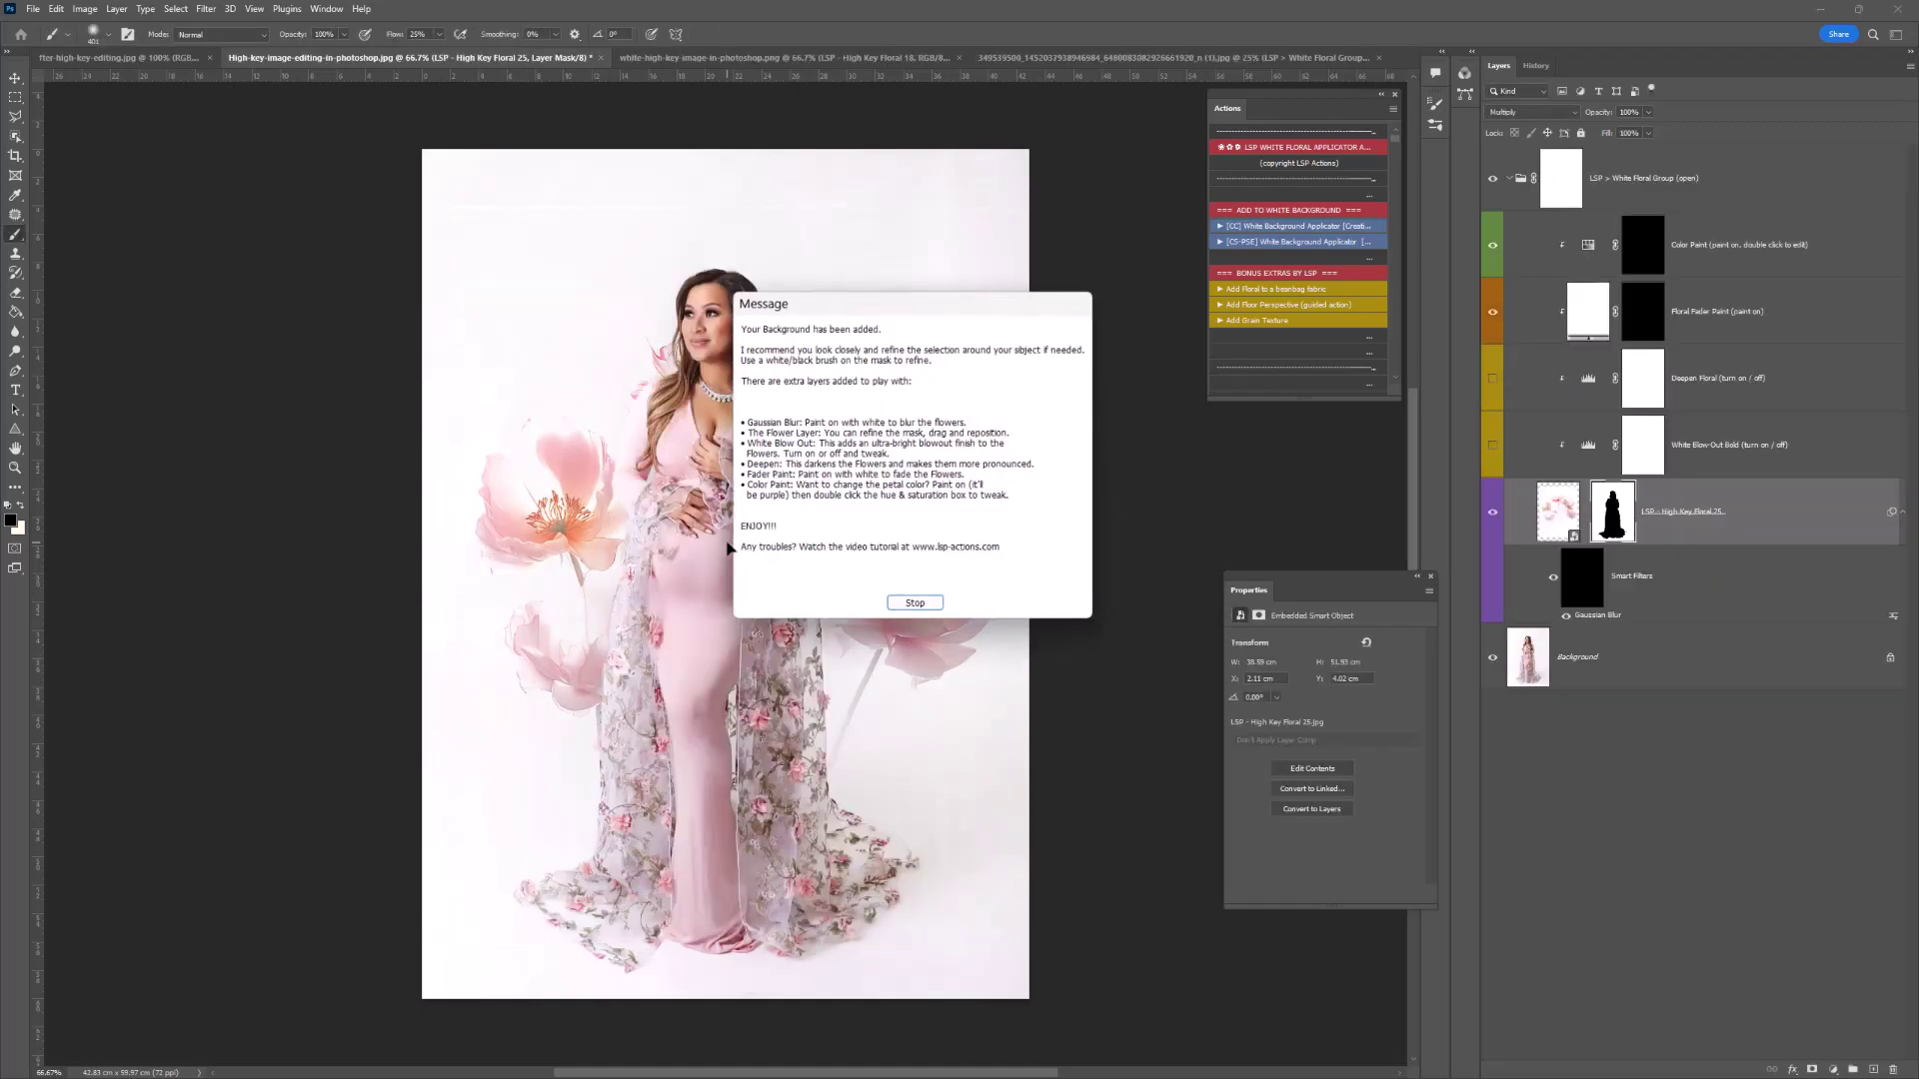
click(898, 605)
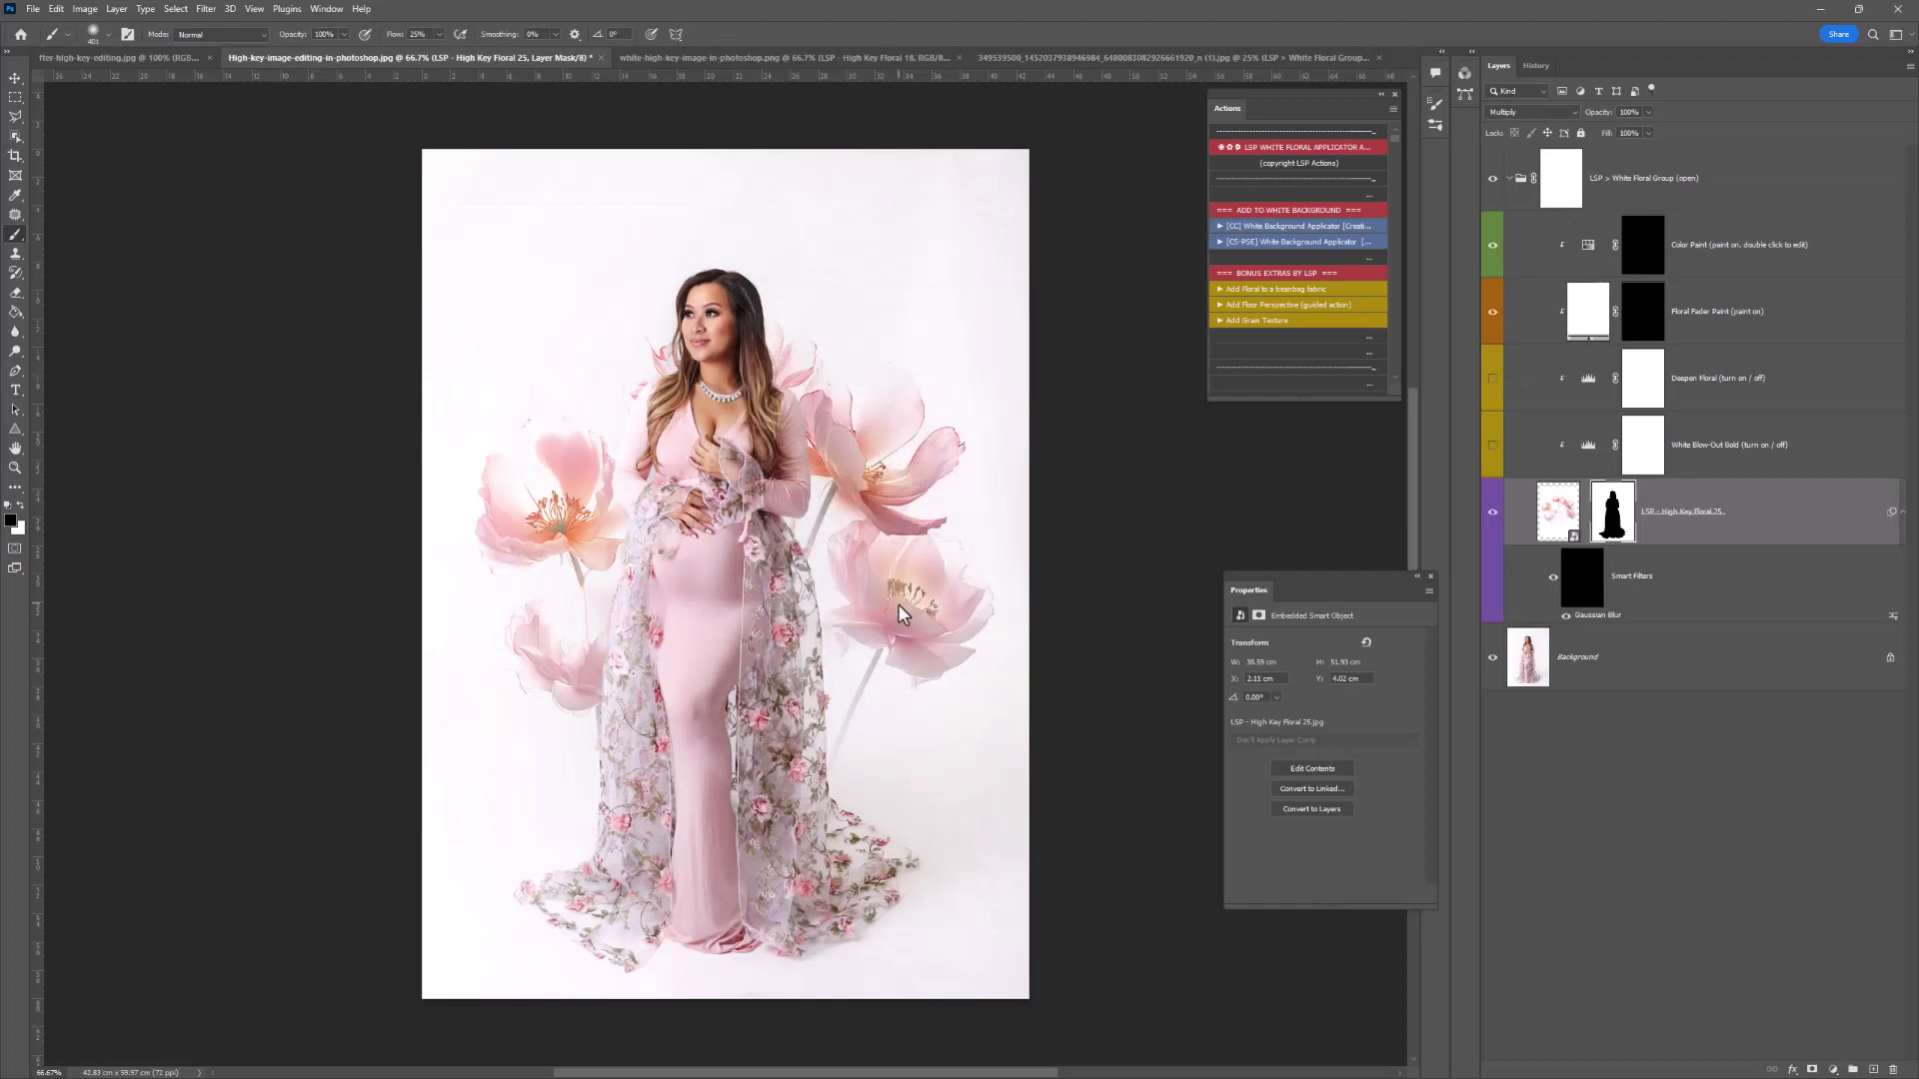
Scale the High Key Floral 25 overlay to about 114% and move it up to frame the woman's head and shoulders.
click(1555, 513)
key(v)
key(ctrl+t)
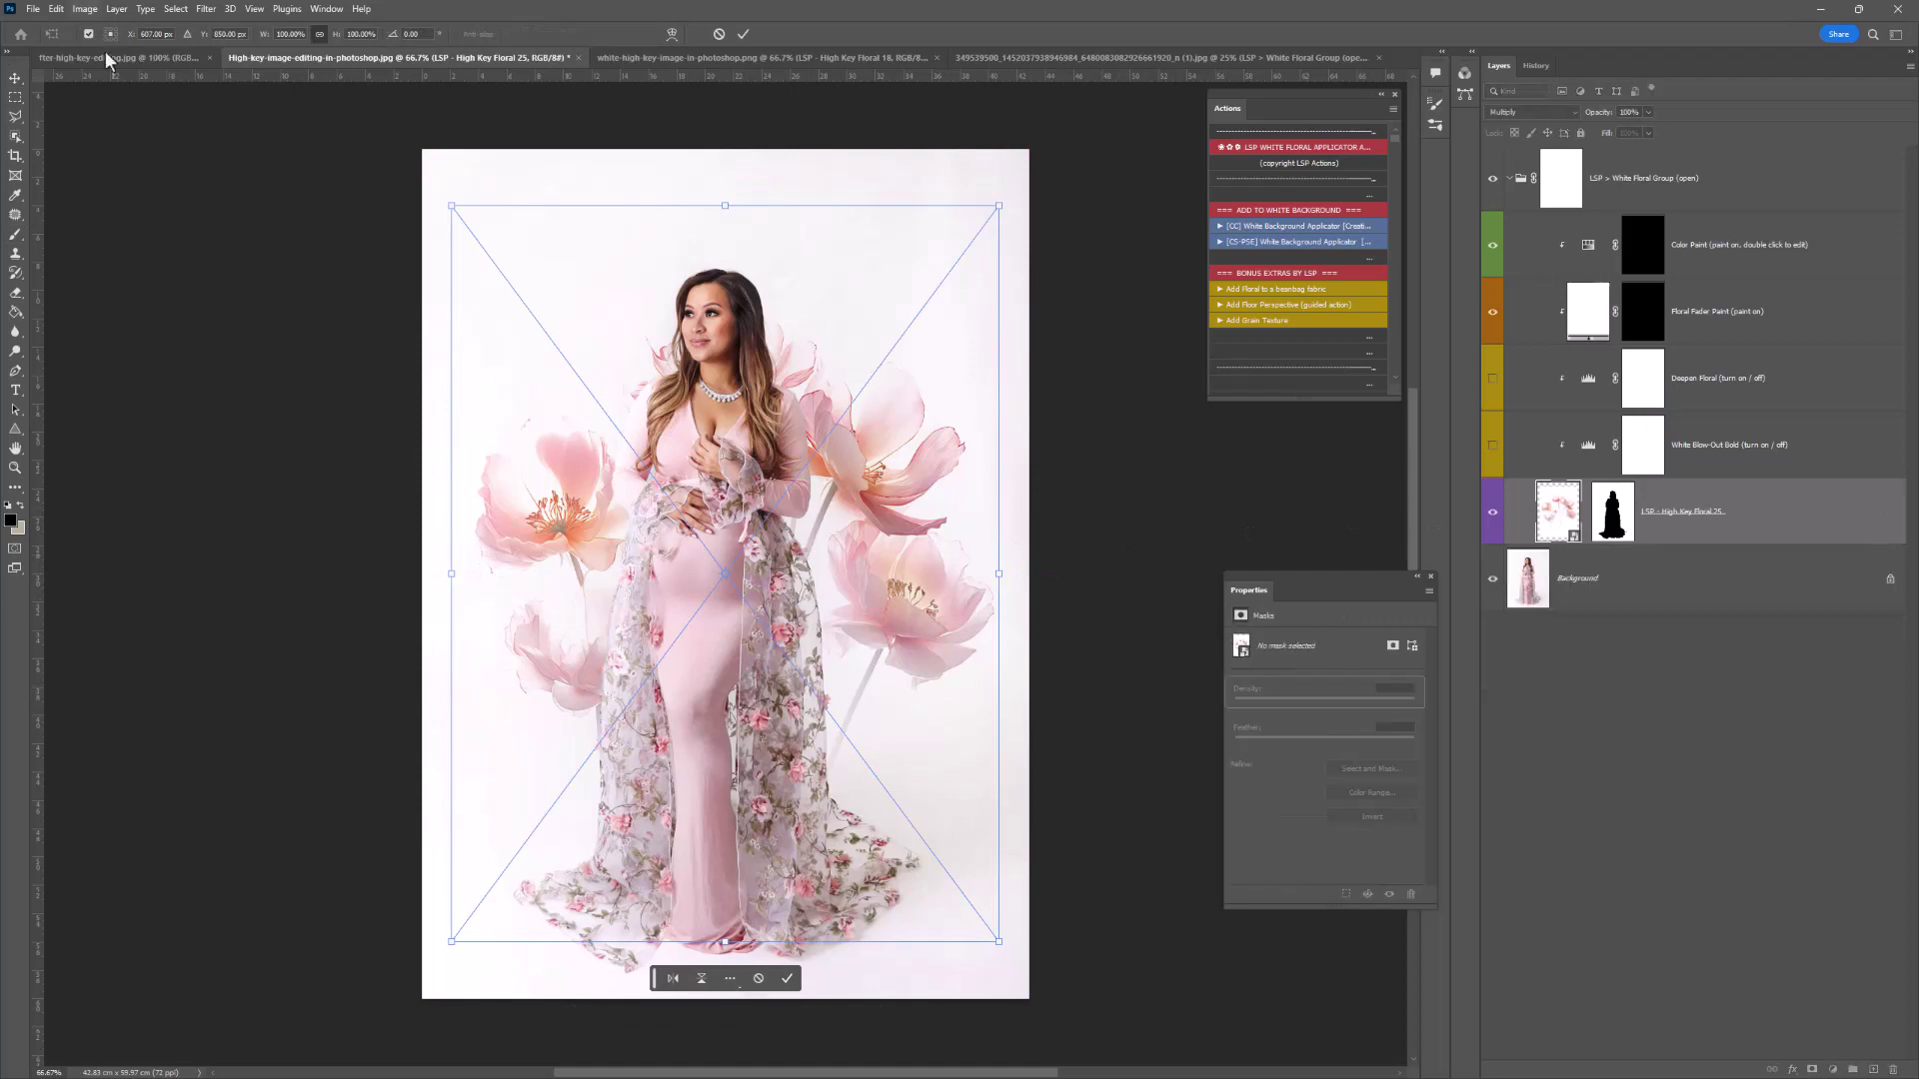
click(57, 9)
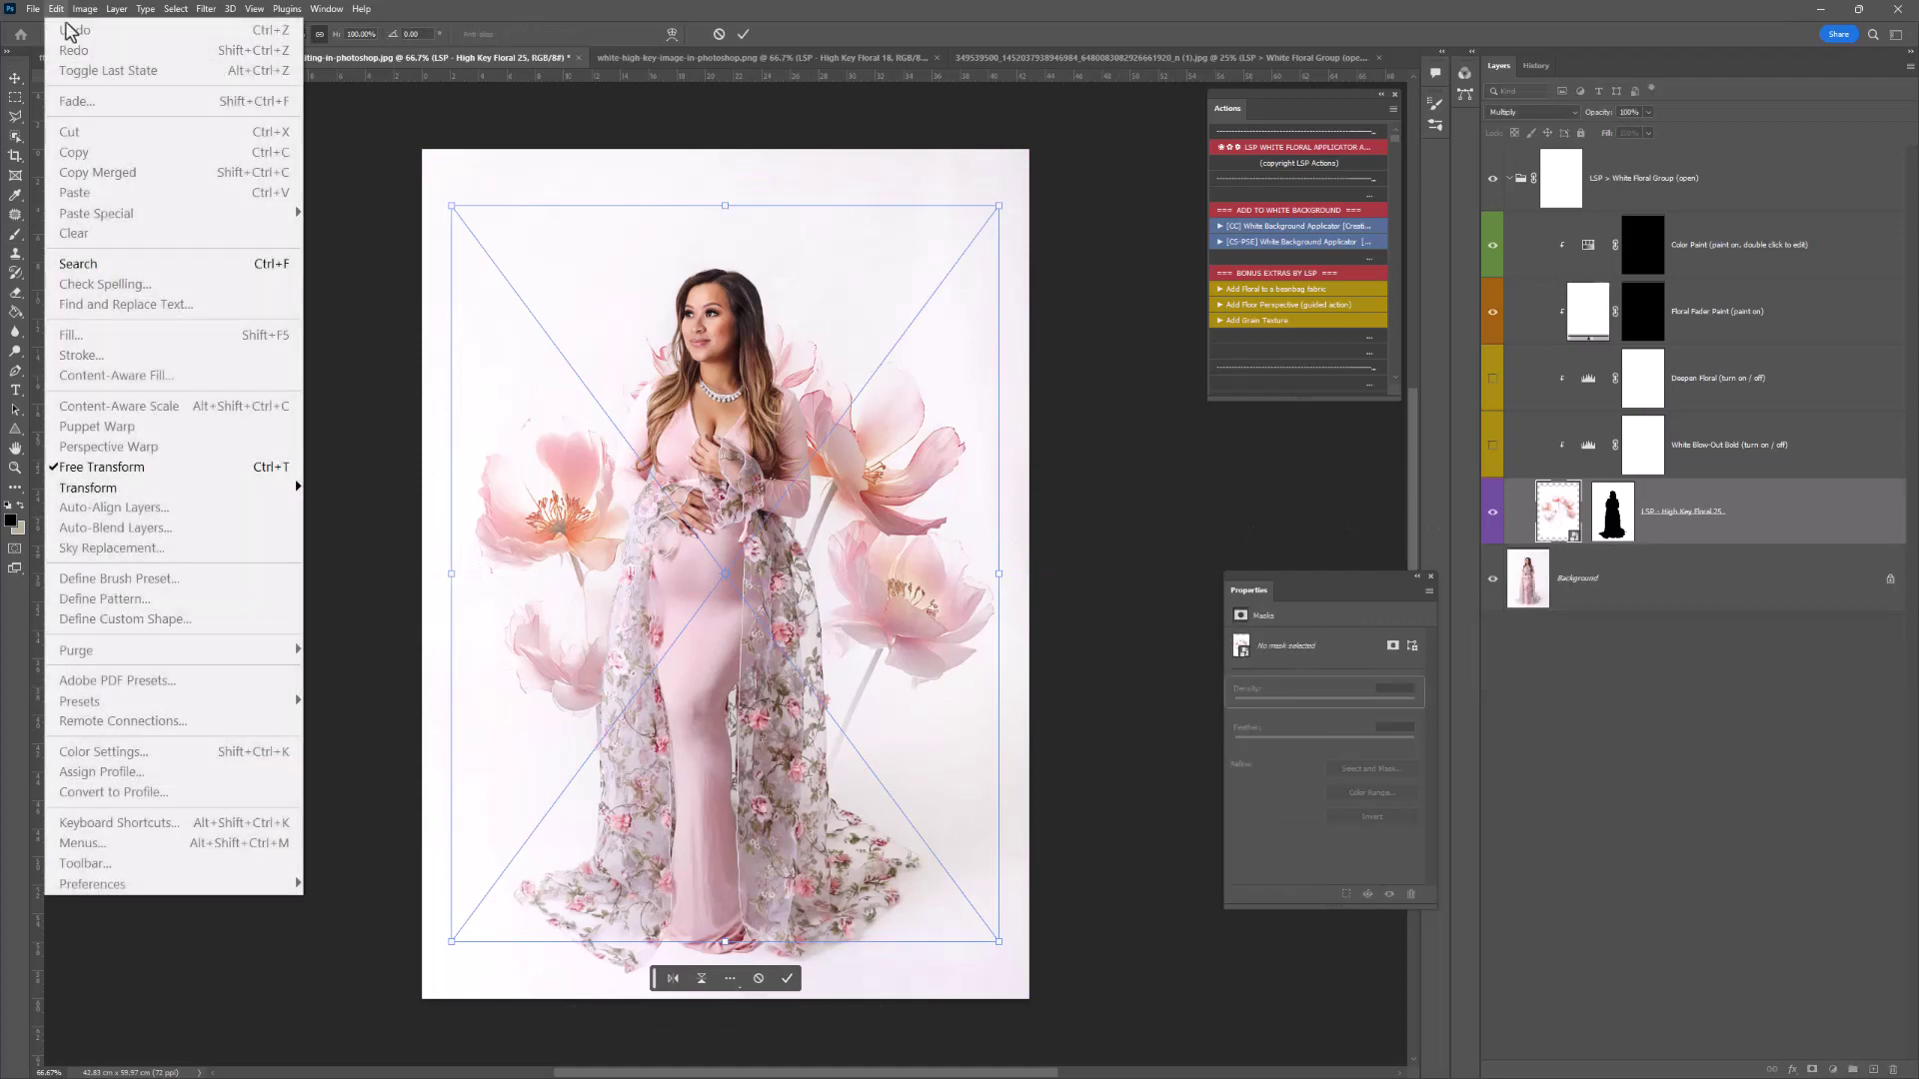
click(696, 483)
drag(774, 675, 744, 588)
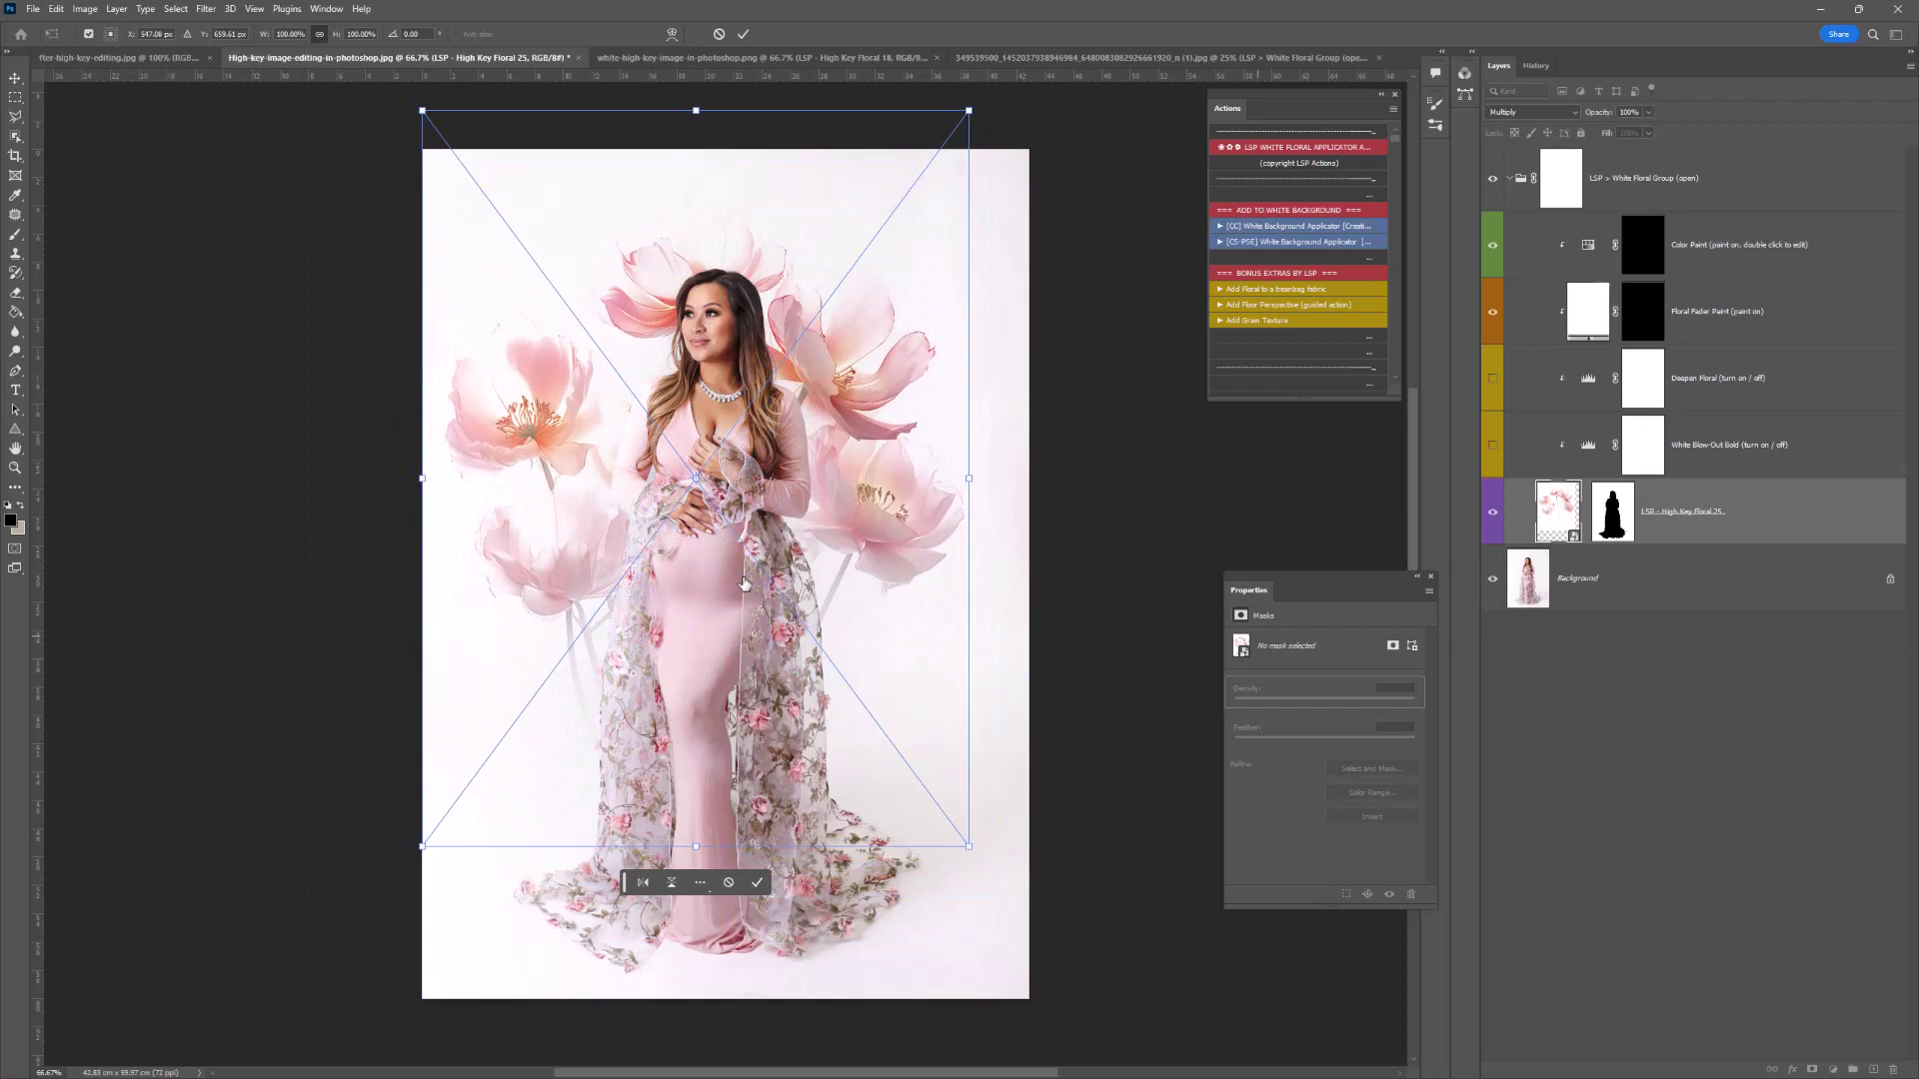
drag(953, 490, 1044, 484)
mouse_move(913, 548)
mouse_down()
mouse_move(897, 555)
mouse_move(1013, 488)
mouse_move(902, 527)
mouse_up()
key(Return)
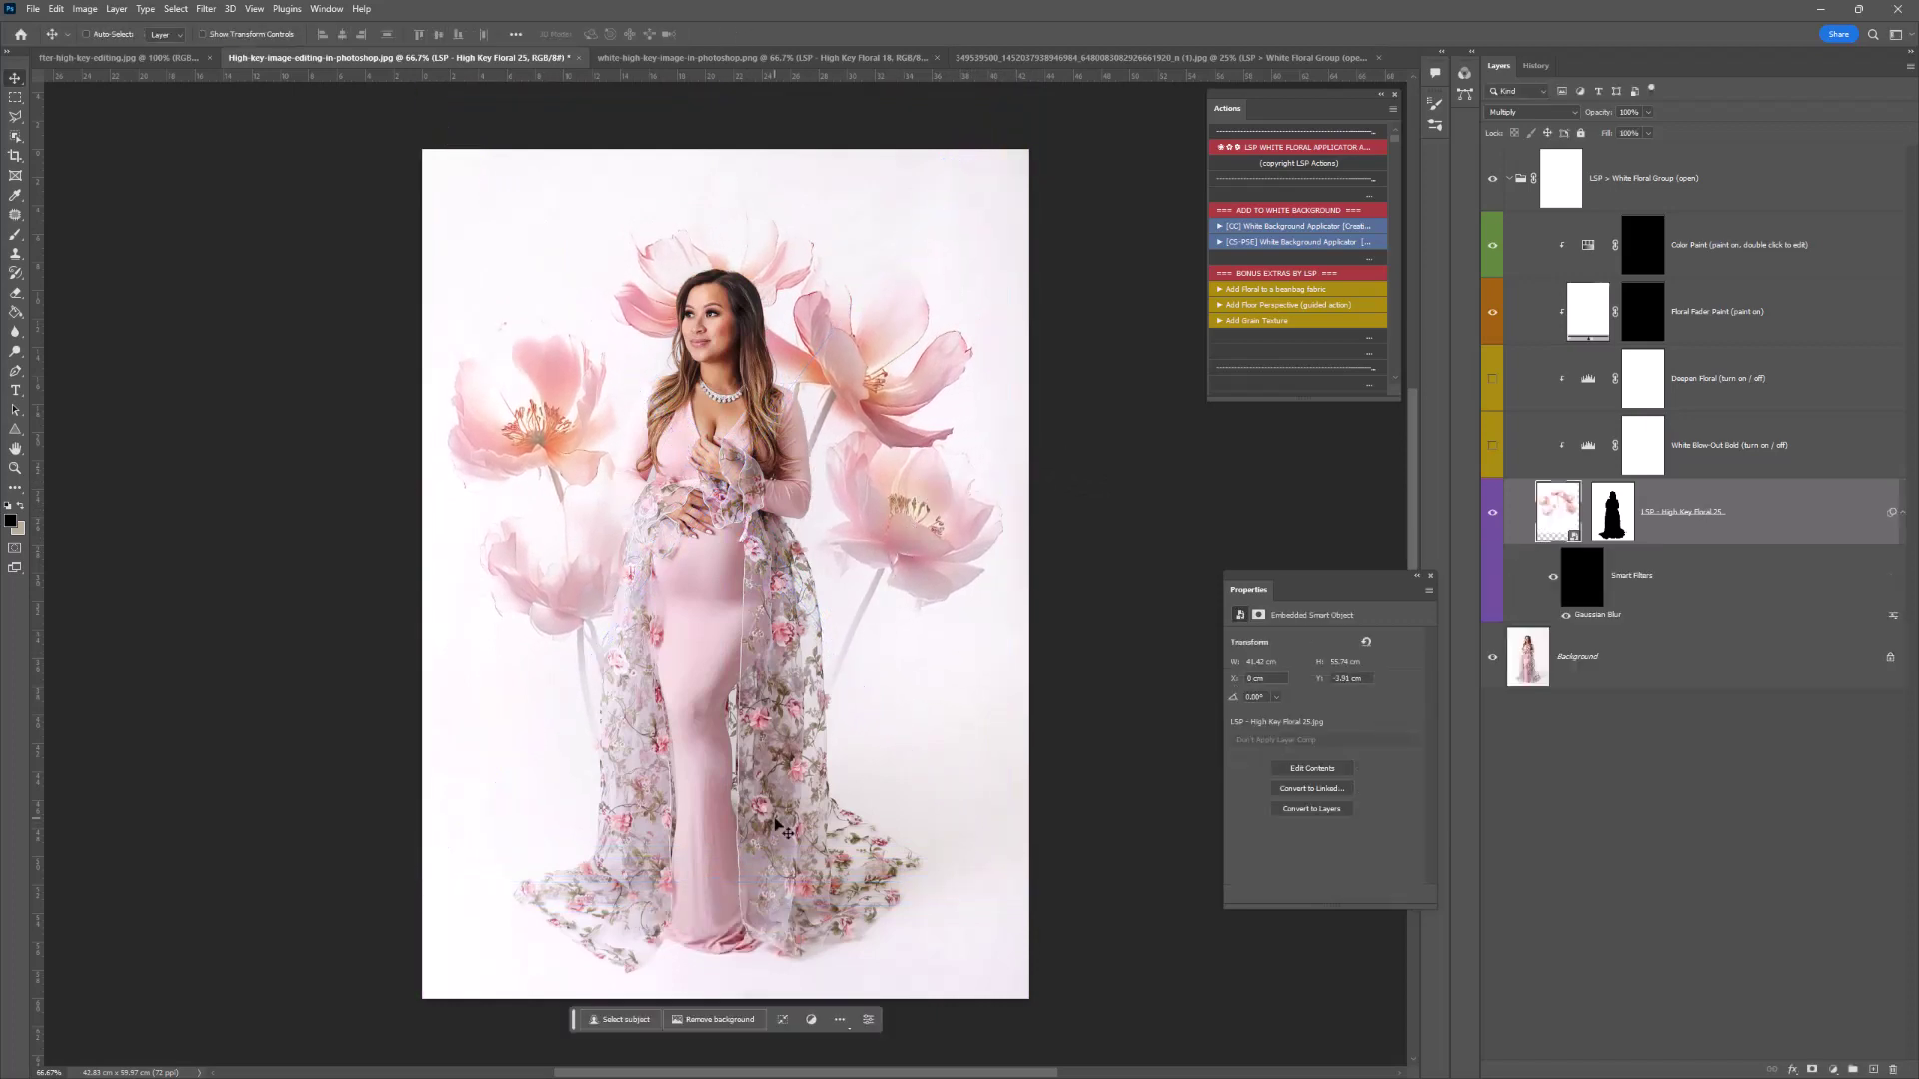
Paint white on the Floral Fader Paint mask to fade the lower-left flower.
click(1661, 330)
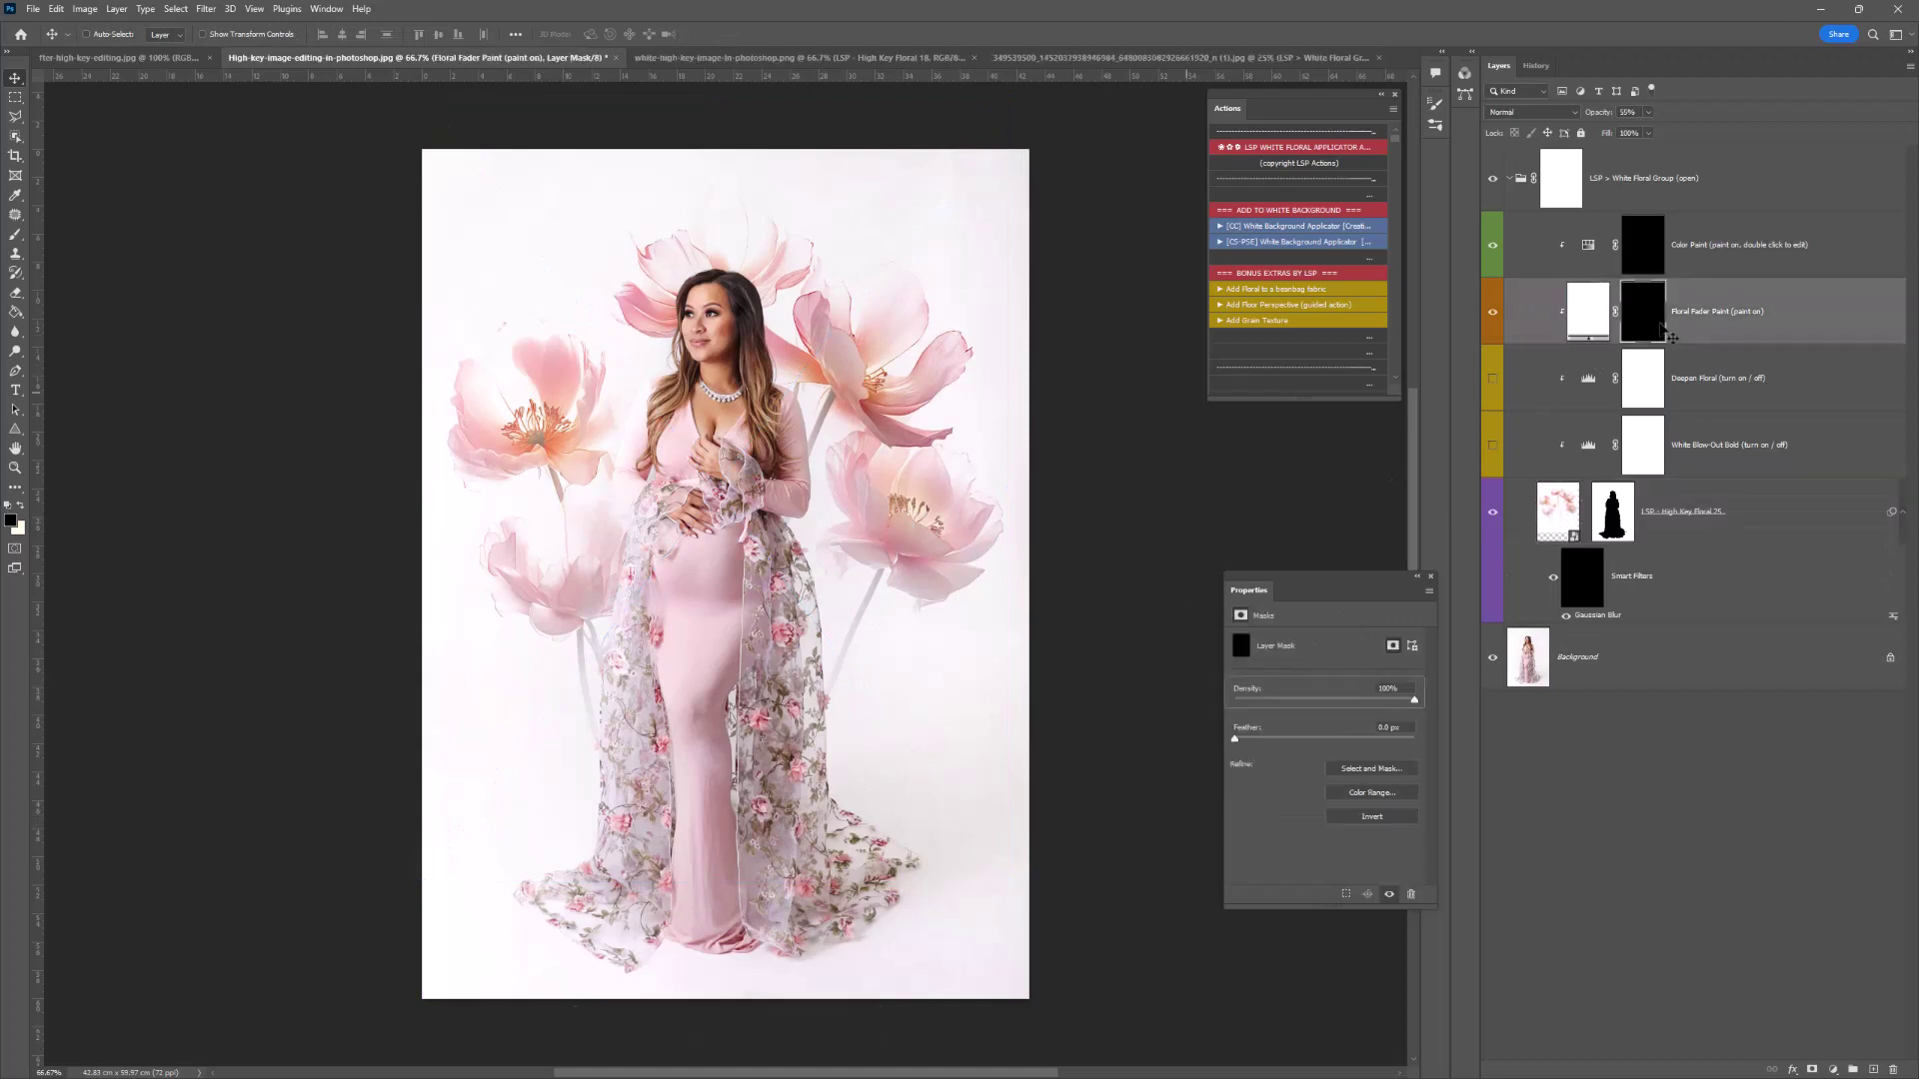
key(b)
key(x)
mouse_move(645, 545)
mouse_down()
mouse_move(625, 571)
mouse_move(591, 436)
mouse_move(608, 609)
mouse_move(663, 501)
mouse_move(651, 544)
mouse_up()
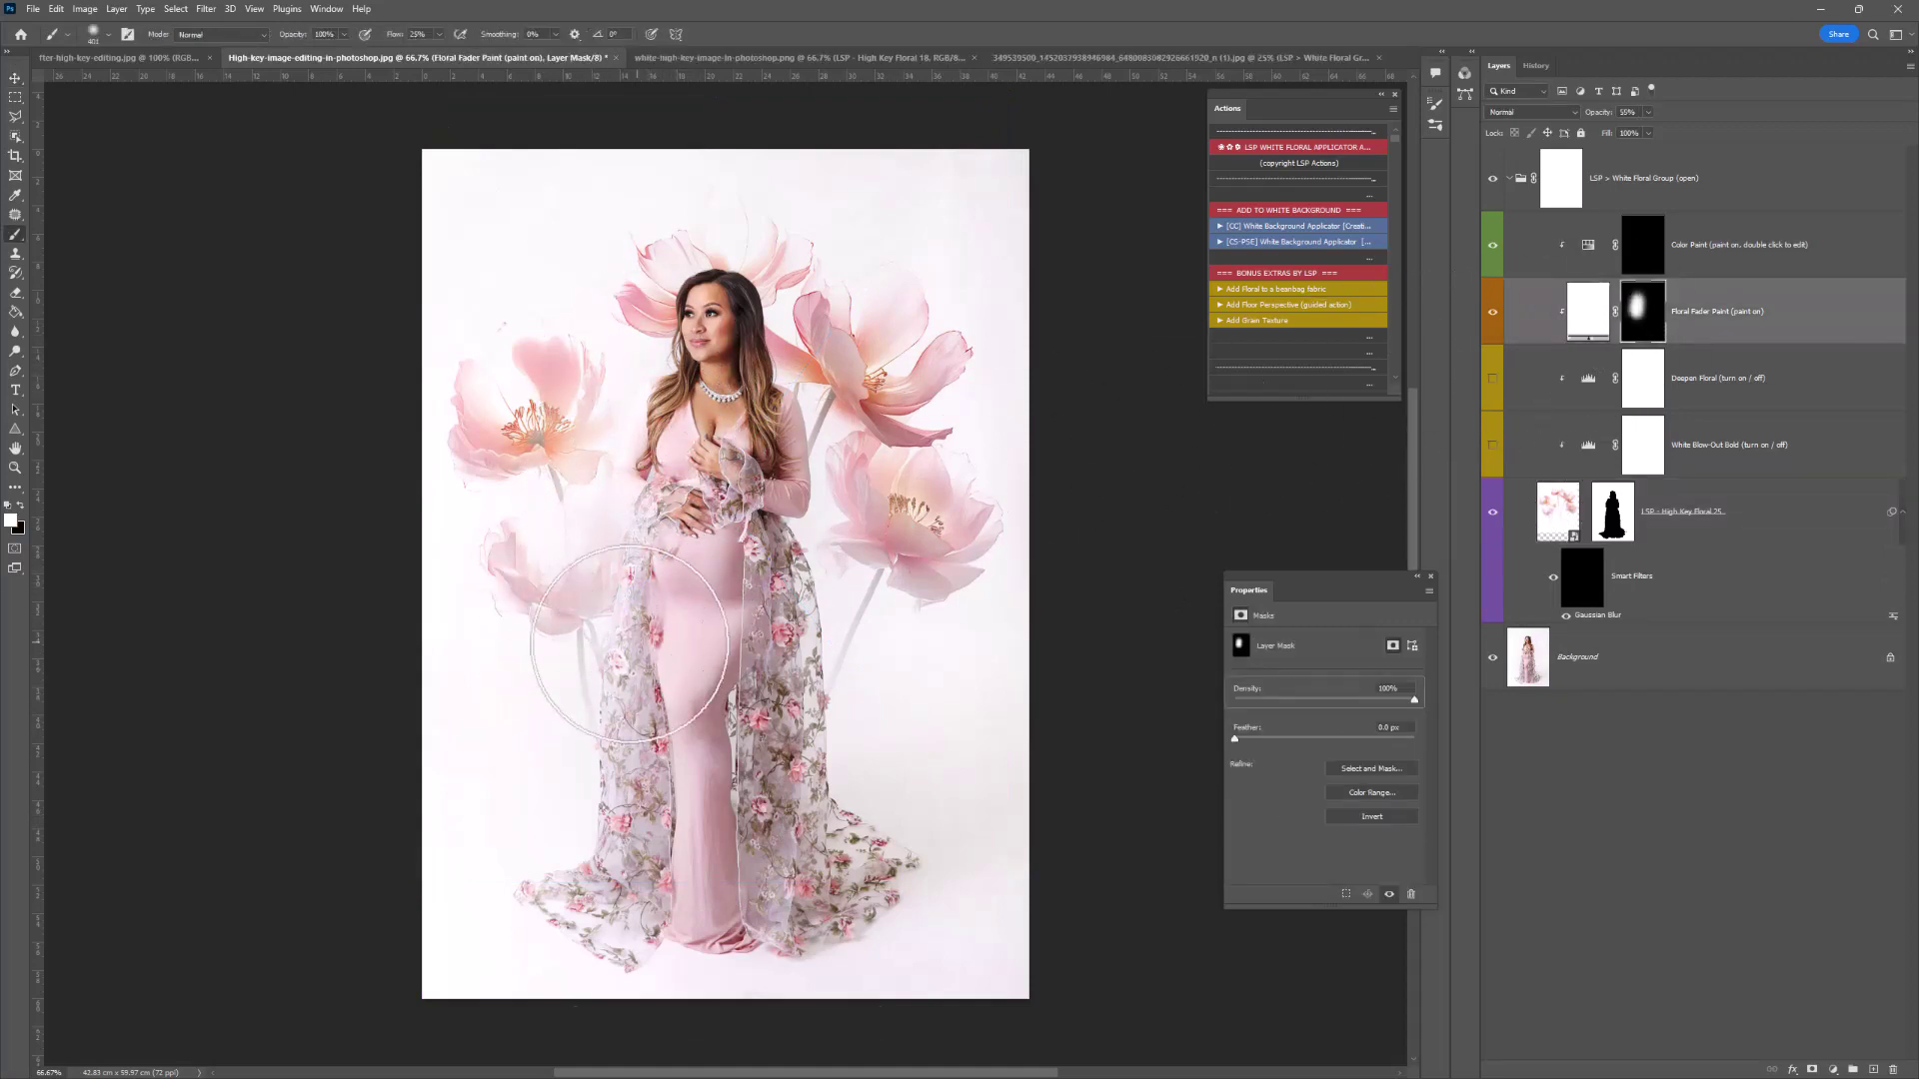
Turn on Deepen Floral and White Blow-Out Bold, inverting both layer masks to black.
click(1662, 262)
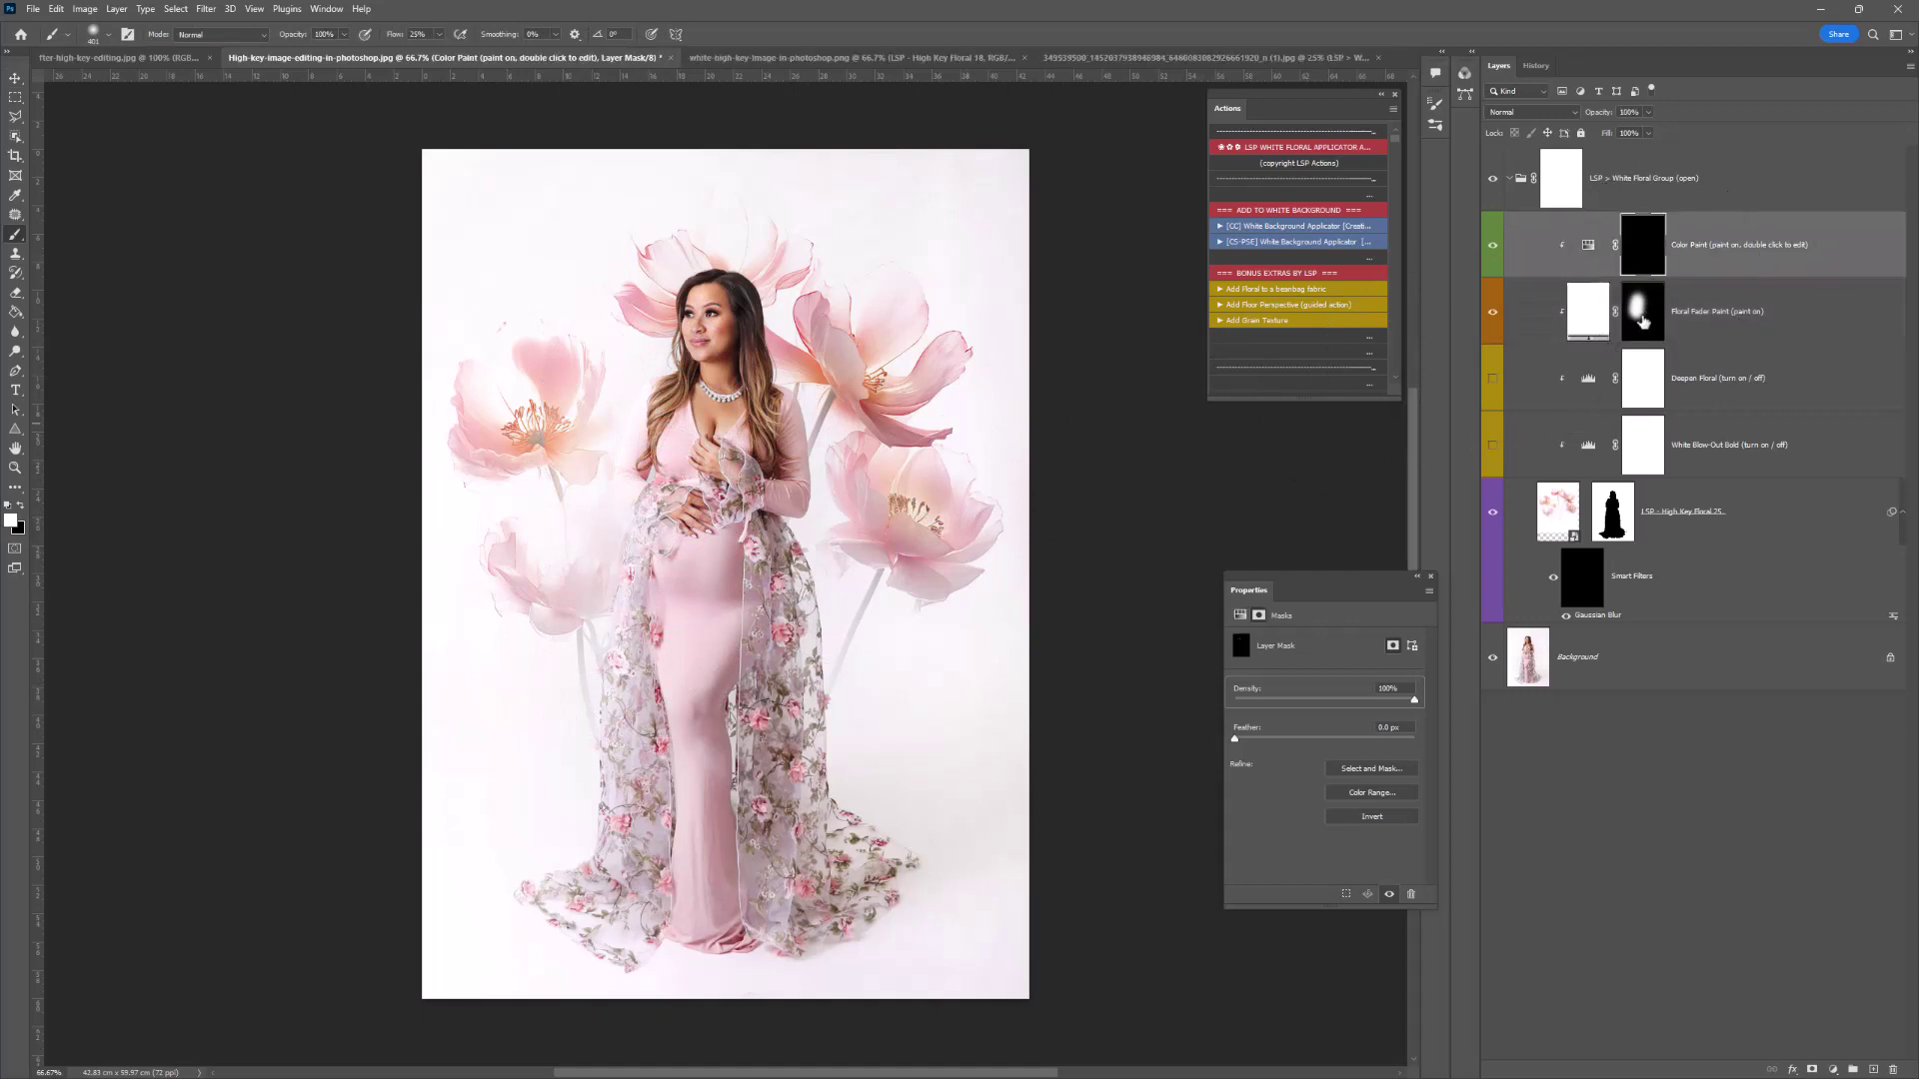
click(1639, 388)
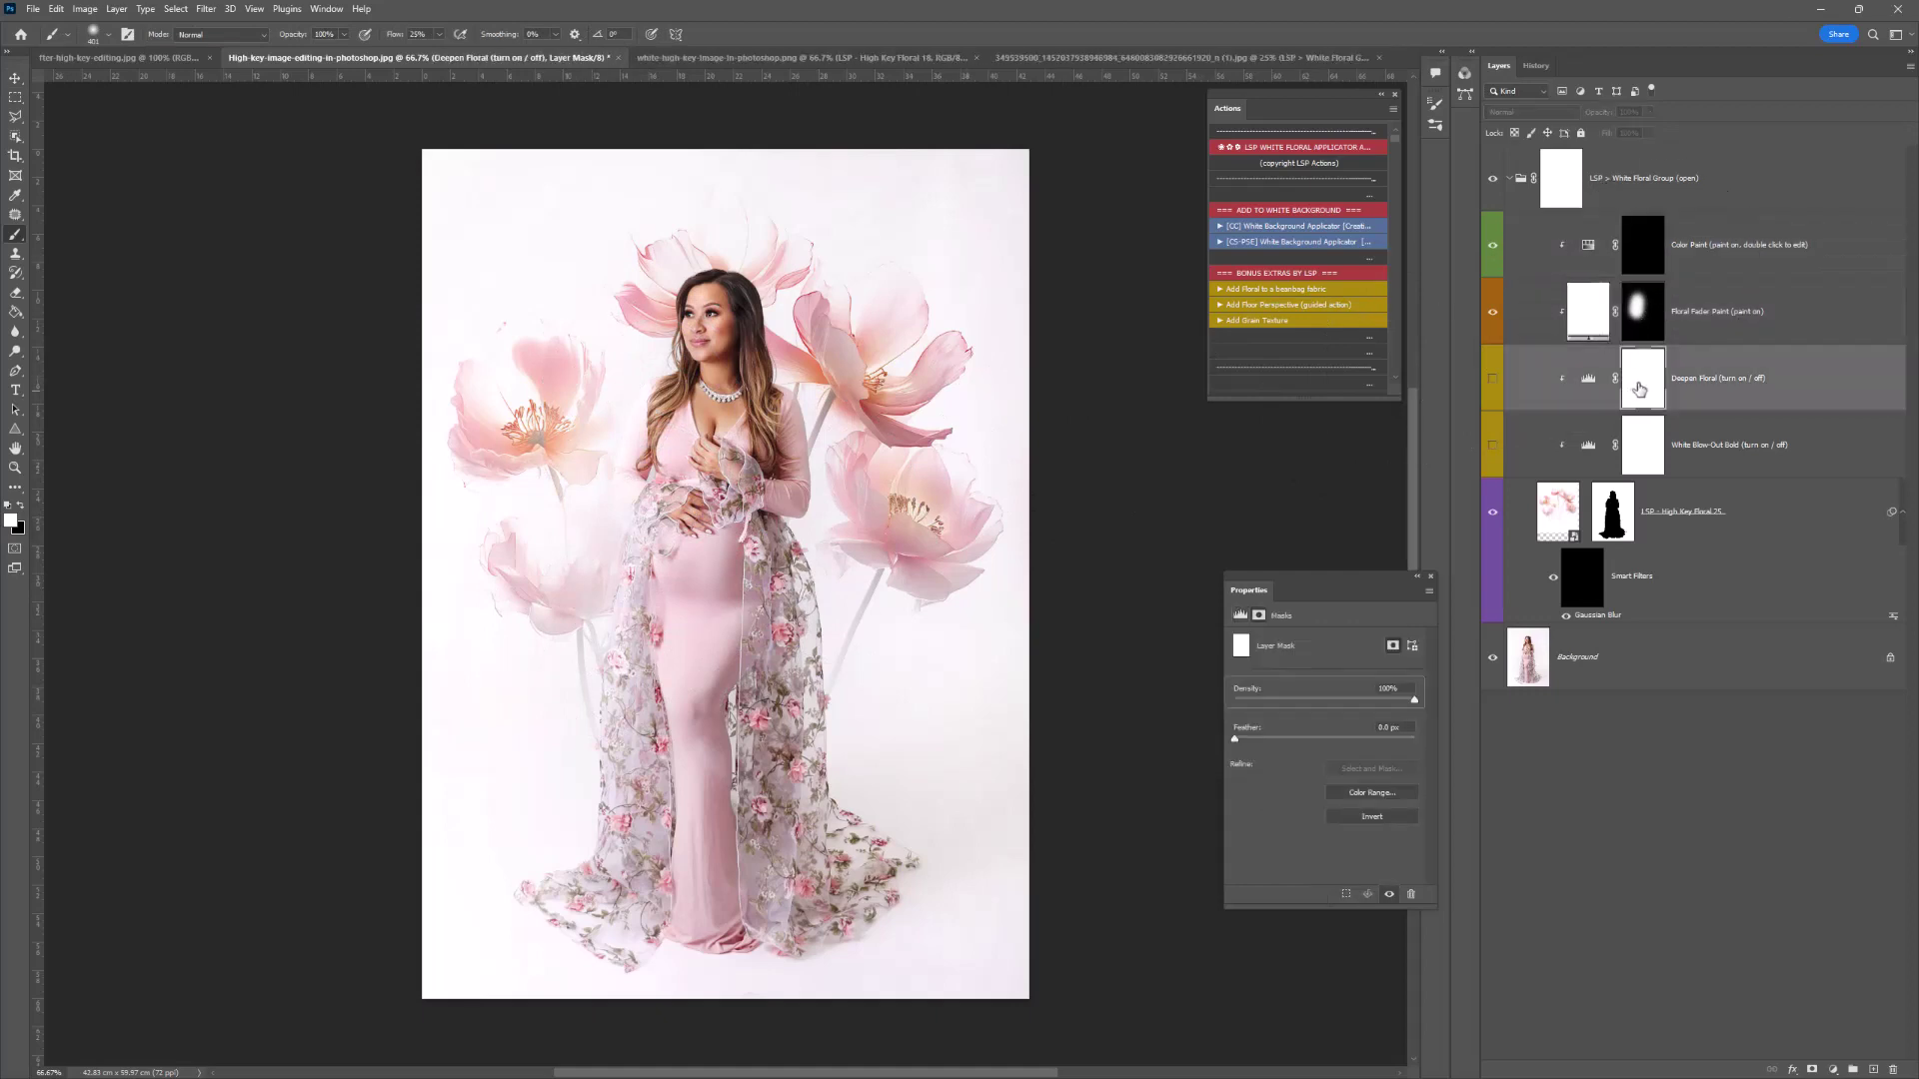
click(1492, 379)
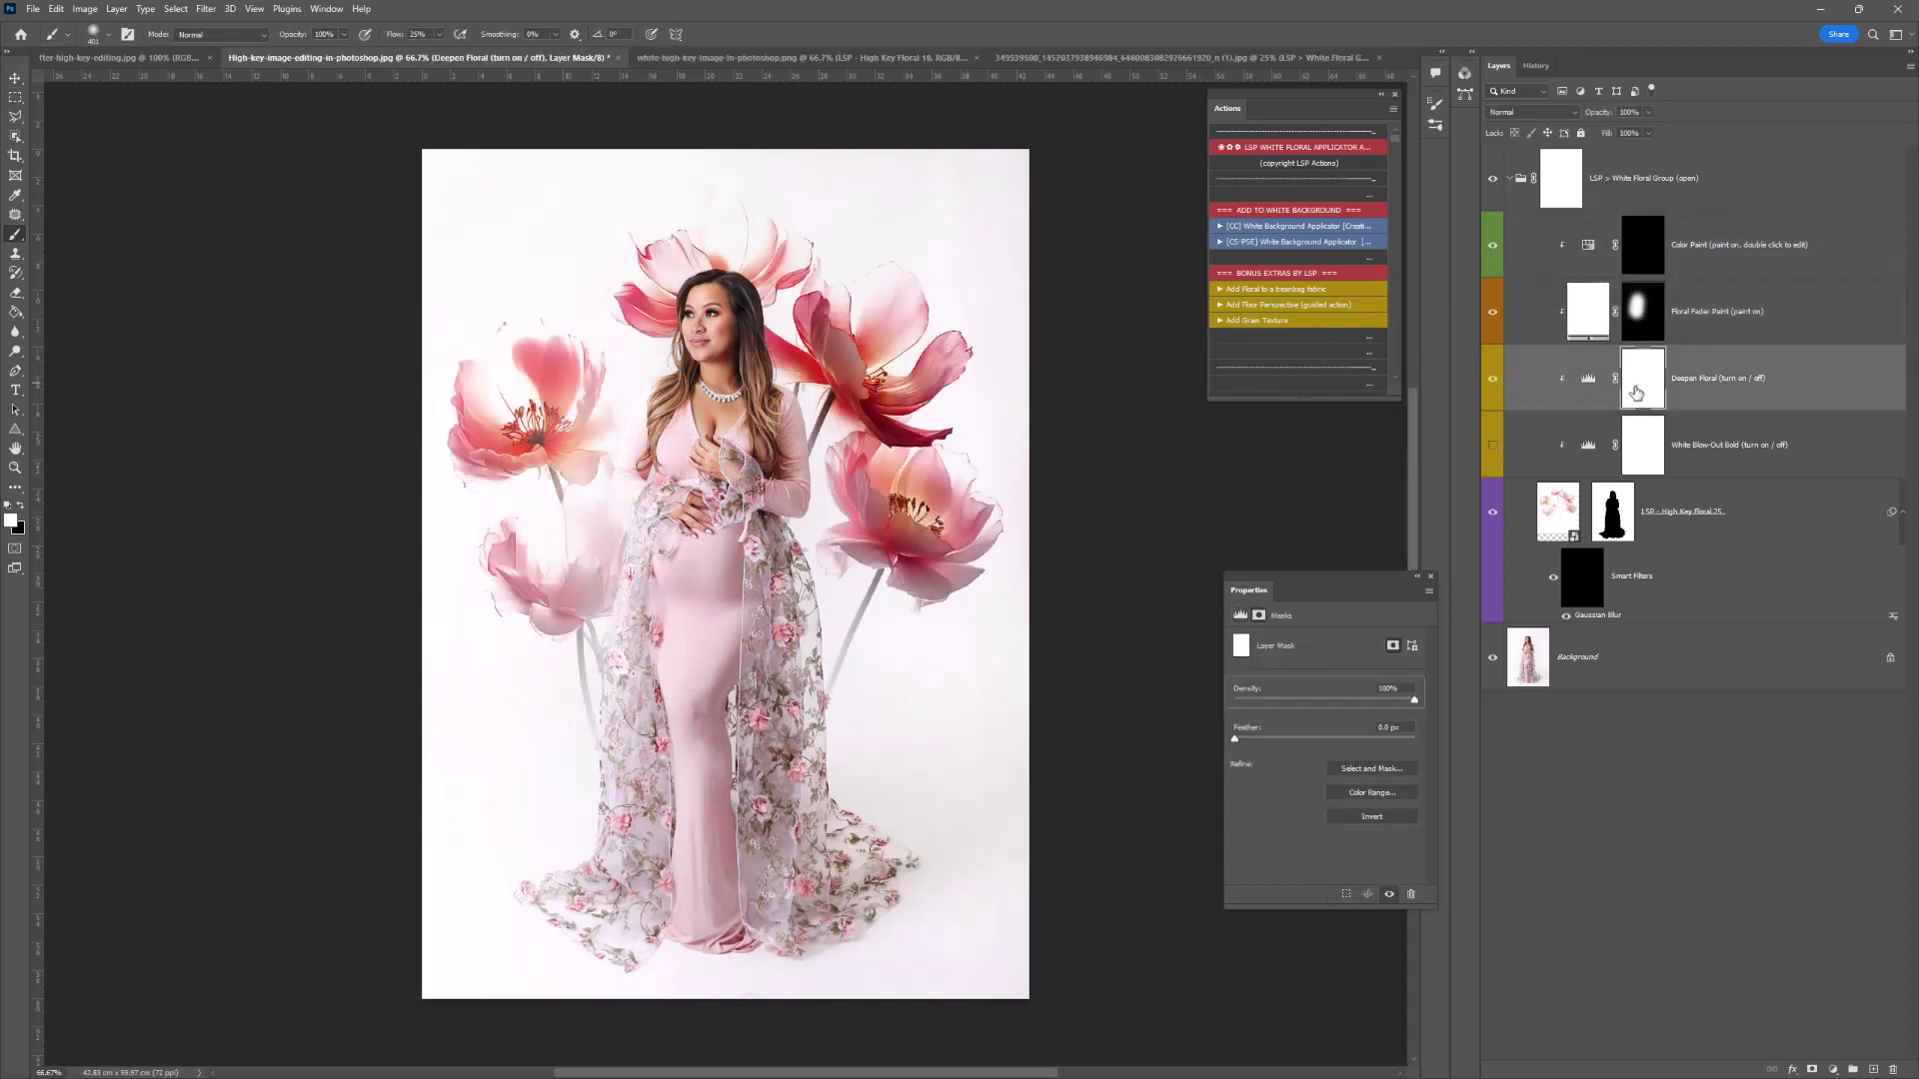
key(ctrl+i)
click(1492, 445)
click(1643, 445)
key(ctrl+i)
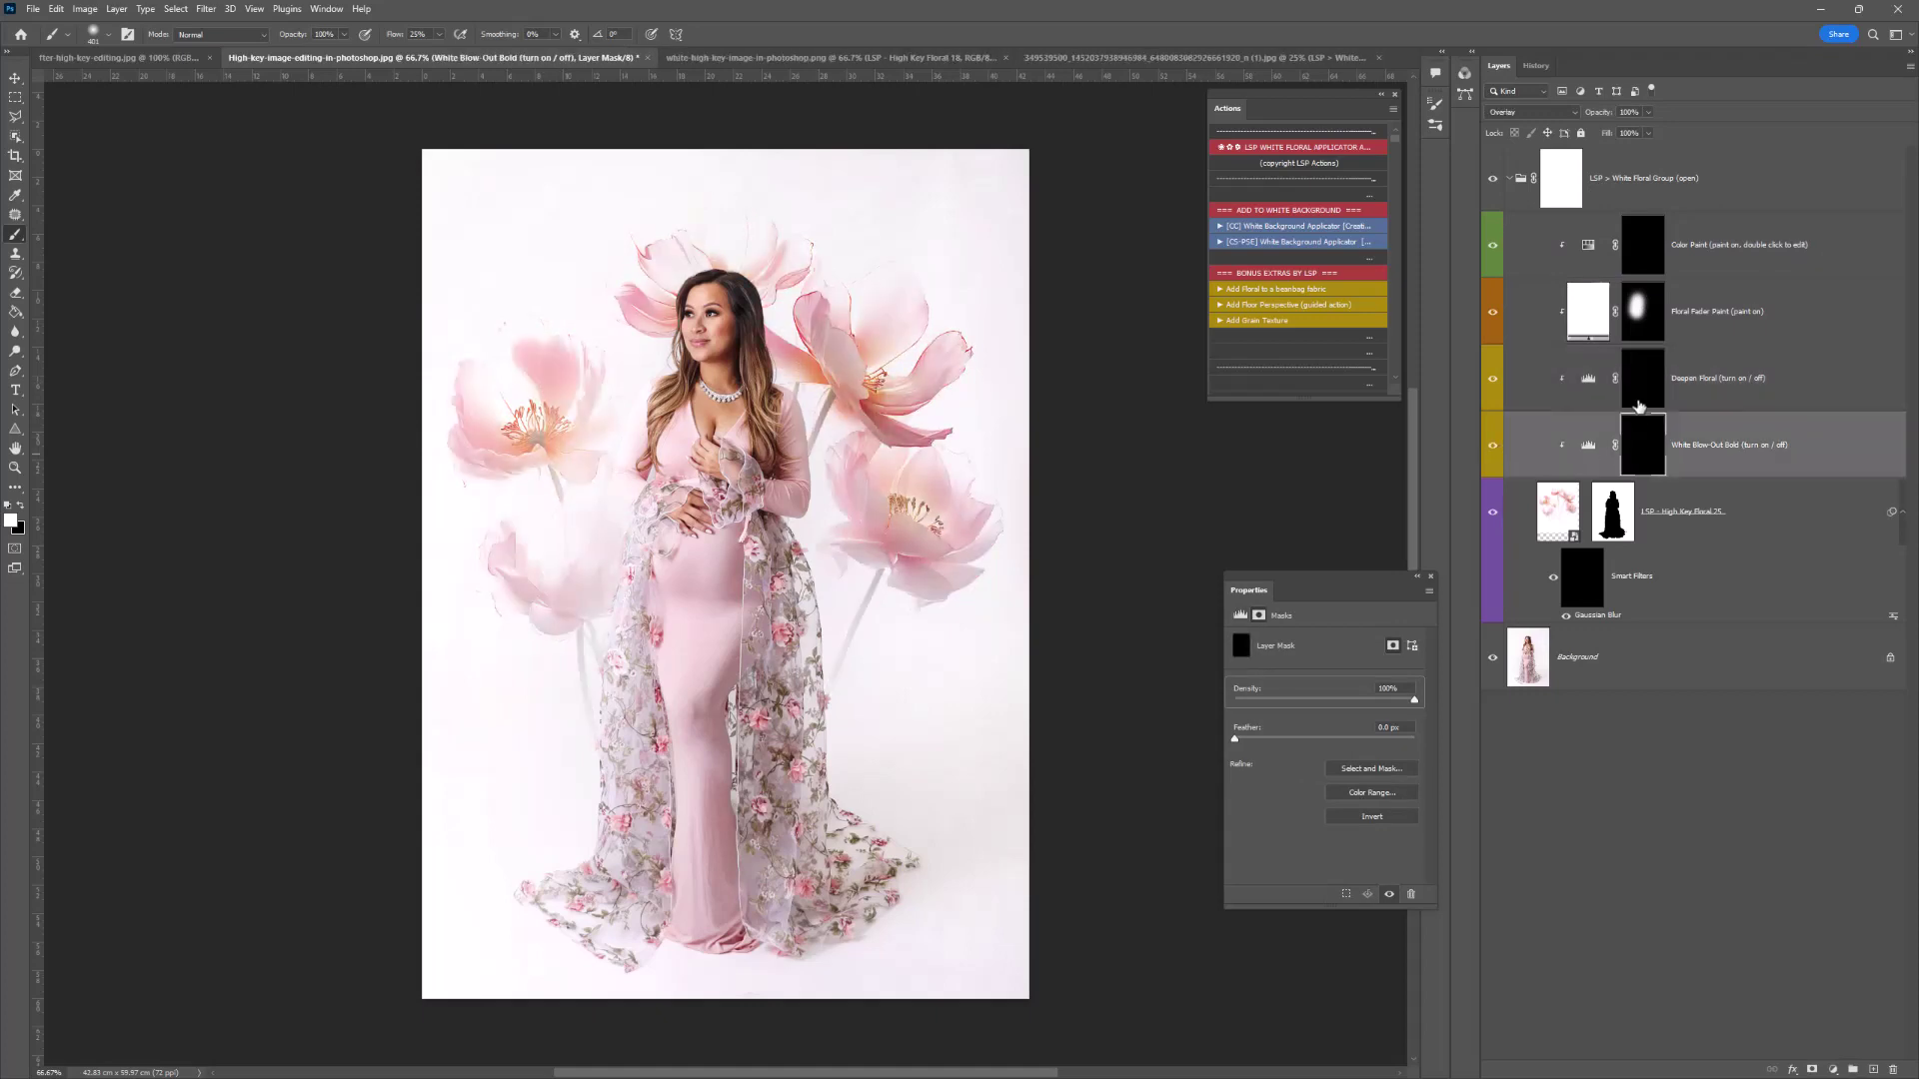
Paint white on the Deepen Floral mask over the right flower, then black to lighten parts again.
click(1639, 403)
mouse_move(912, 428)
mouse_down()
mouse_move(851, 438)
mouse_move(832, 379)
mouse_move(904, 526)
mouse_move(902, 571)
mouse_move(915, 446)
mouse_move(901, 401)
mouse_move(873, 636)
mouse_move(831, 714)
mouse_move(874, 612)
mouse_up()
key(x)
mouse_move(887, 373)
mouse_down()
mouse_move(925, 489)
mouse_move(836, 711)
mouse_up()
Paint white on the Color Paint mask with a large brush over the flowers, then black over the woman.
click(1632, 258)
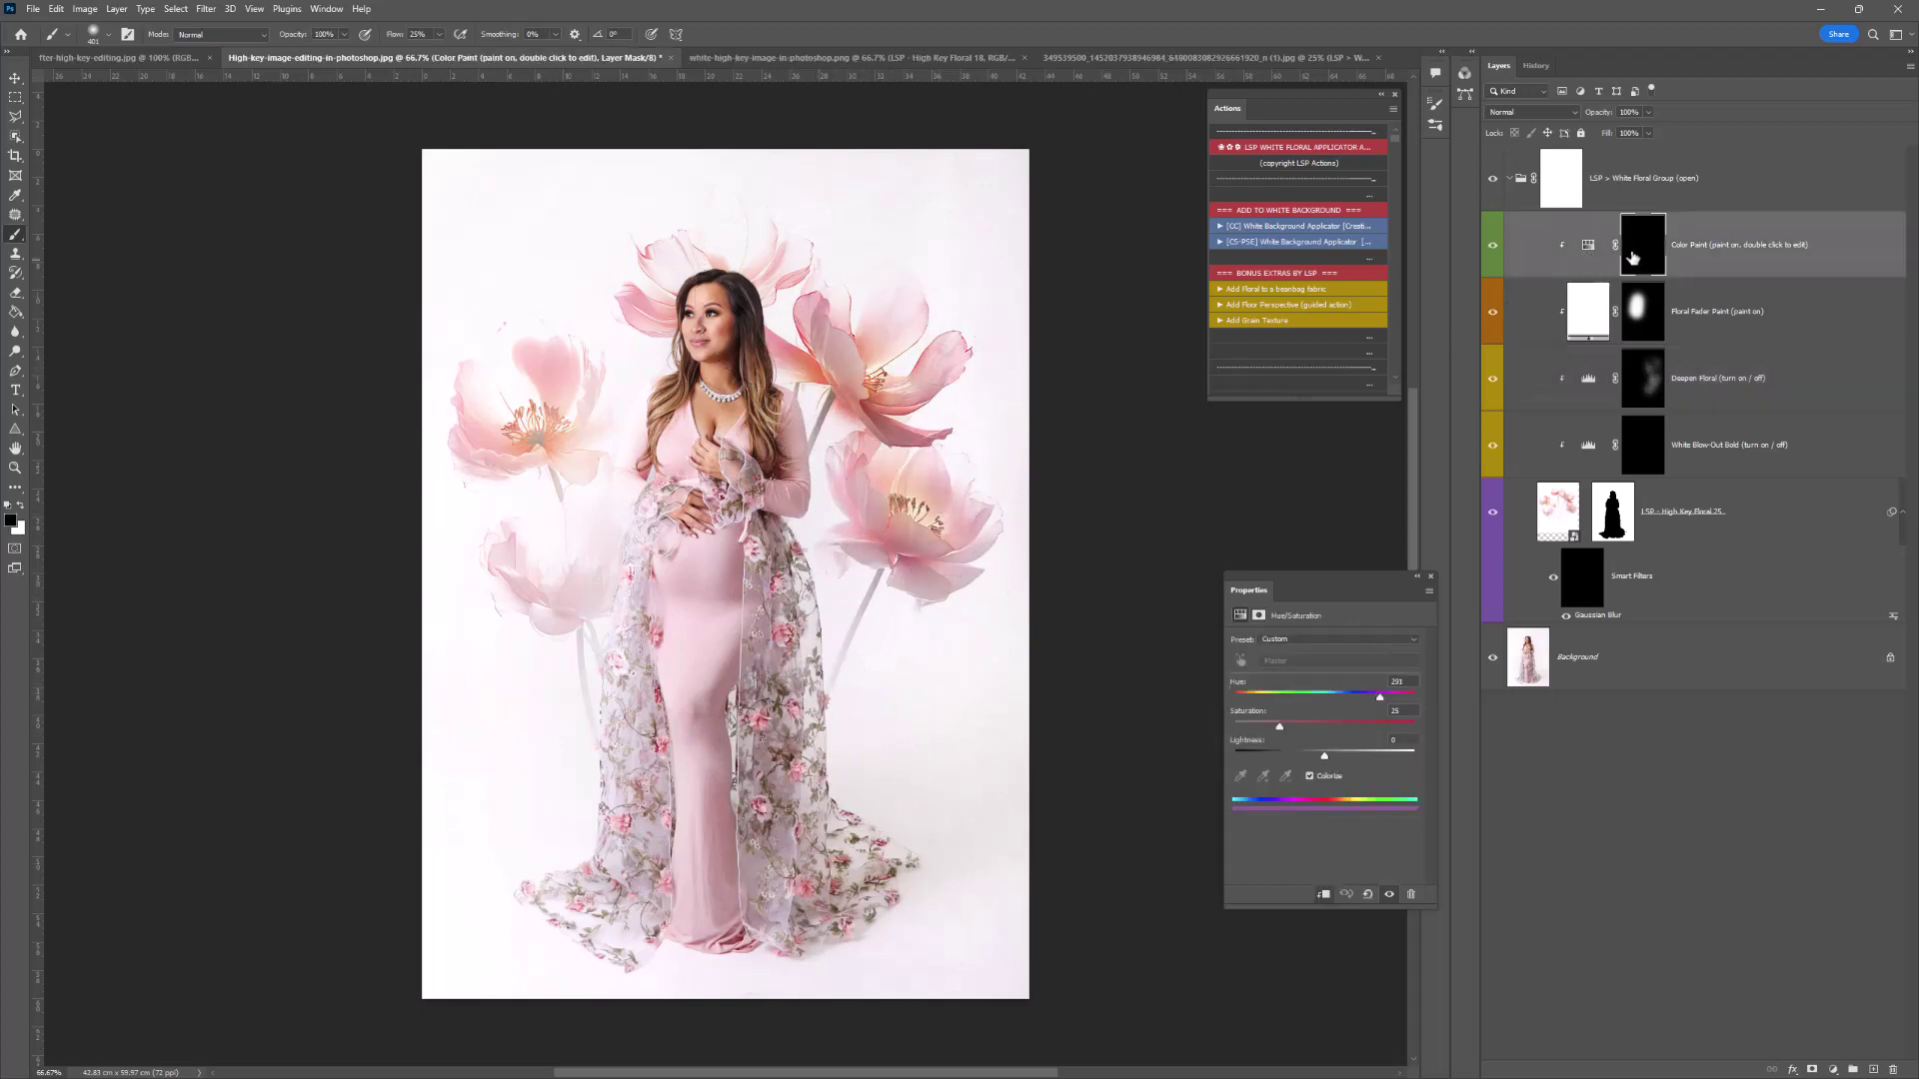
key(x)
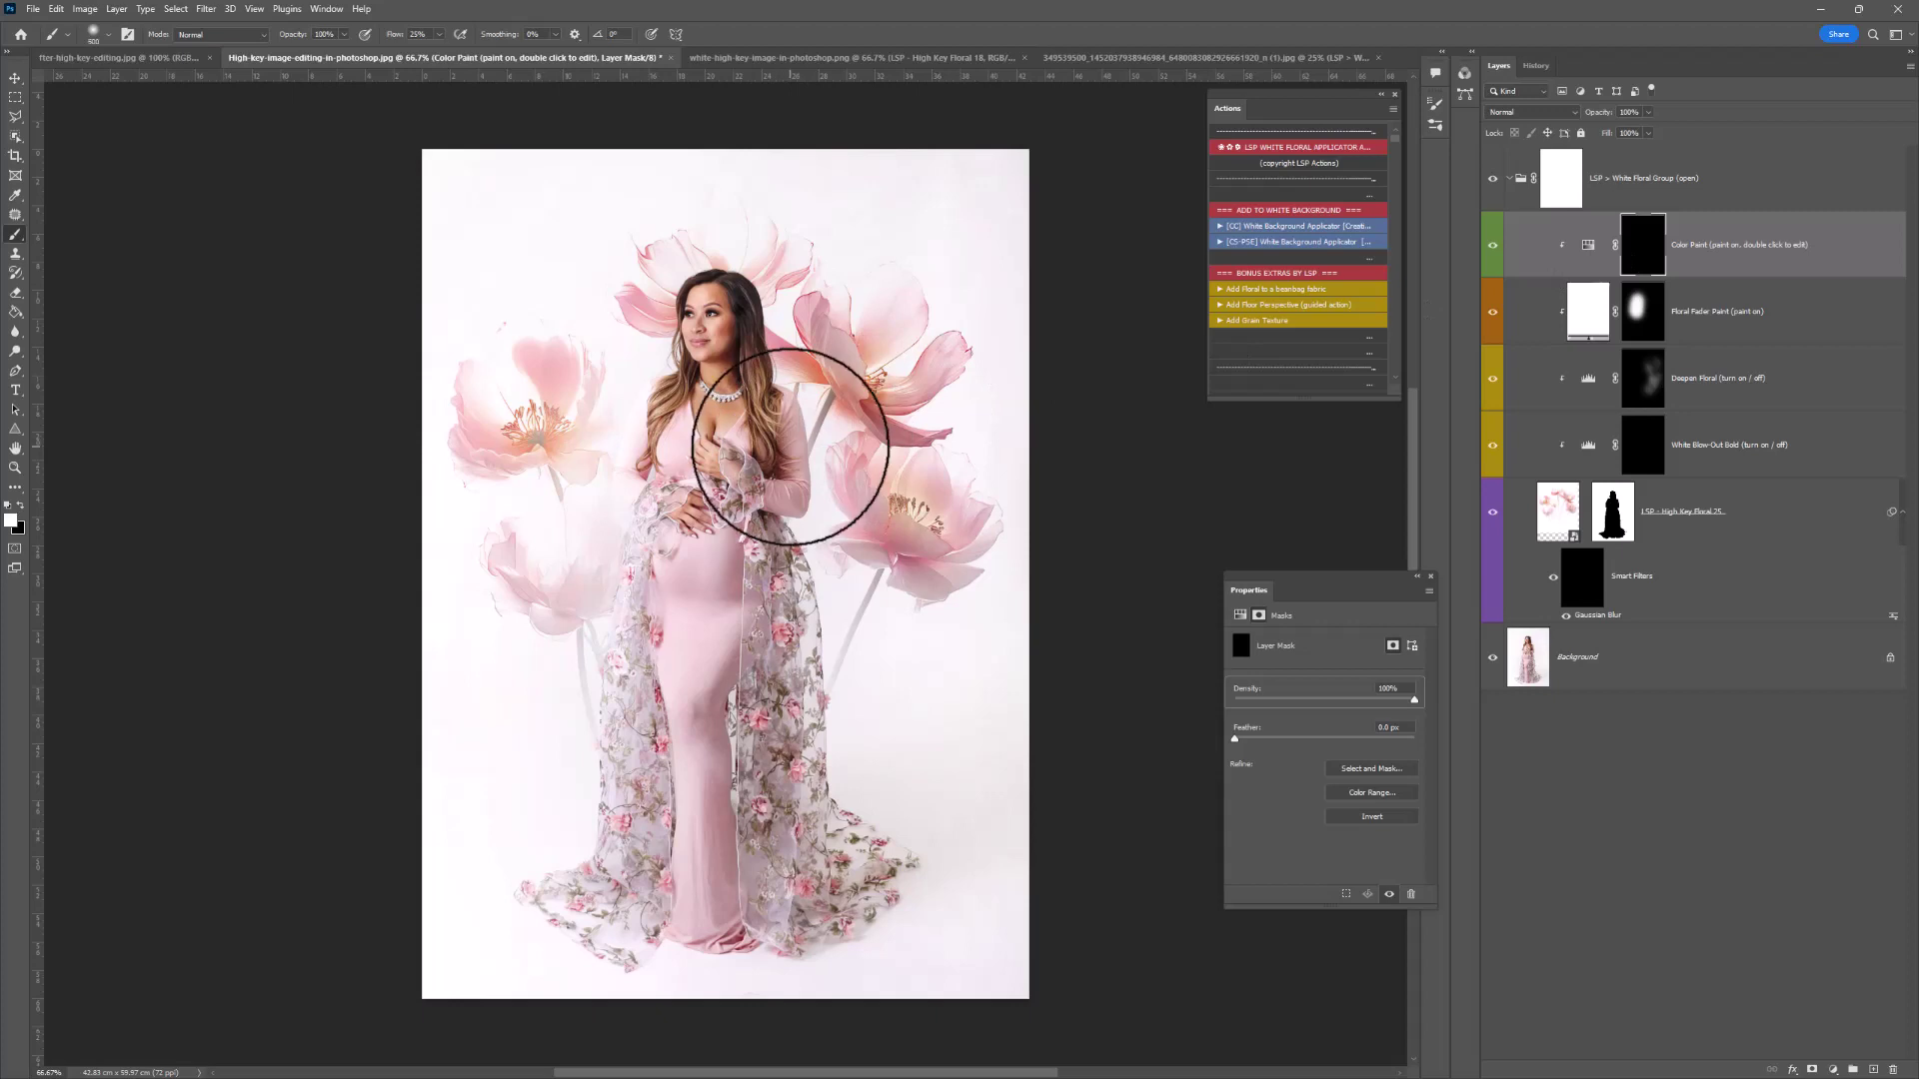
key(bracketright)
key(bracketright)
key(bracketright)
key(bracketright)
key(bracketright)
key(bracketright)
mouse_move(790, 447)
mouse_down()
mouse_move(827, 450)
mouse_move(686, 506)
mouse_move(895, 383)
mouse_up()
key(x)
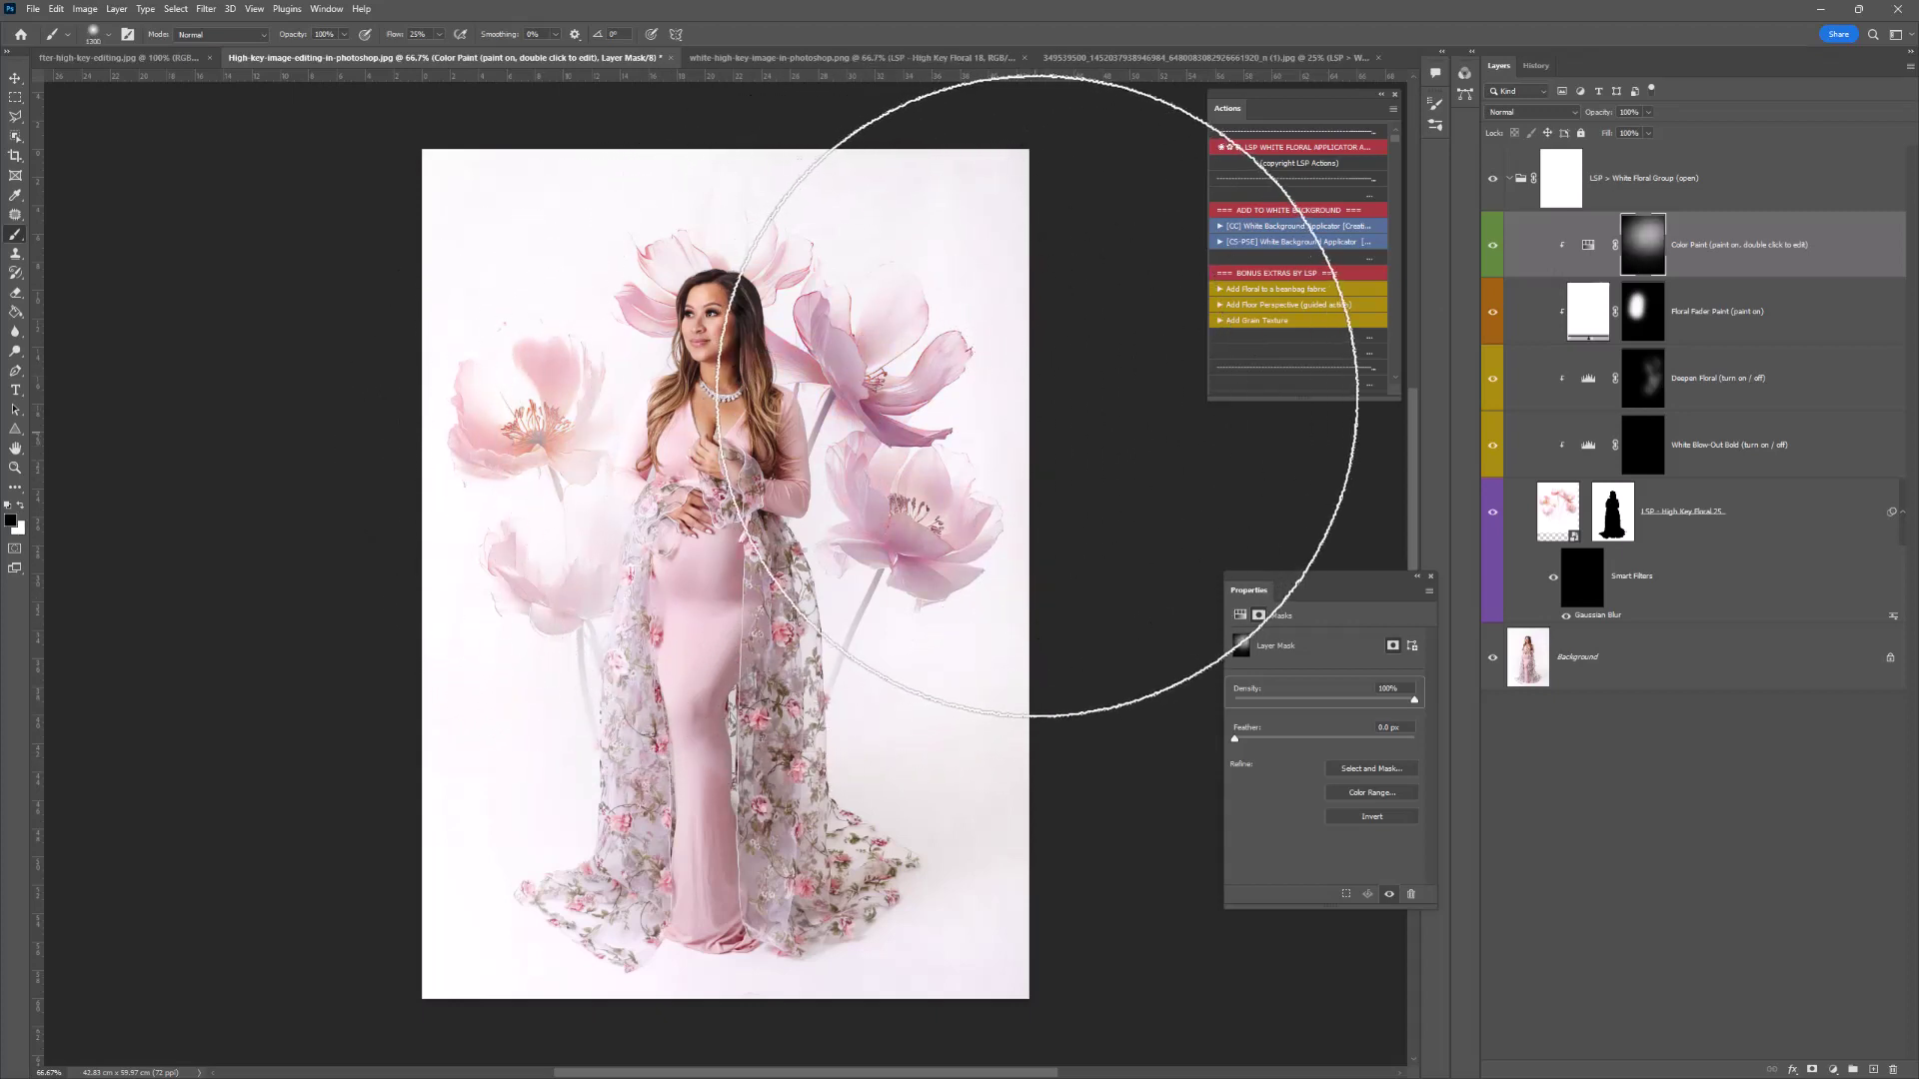
drag(800, 463, 1302, 455)
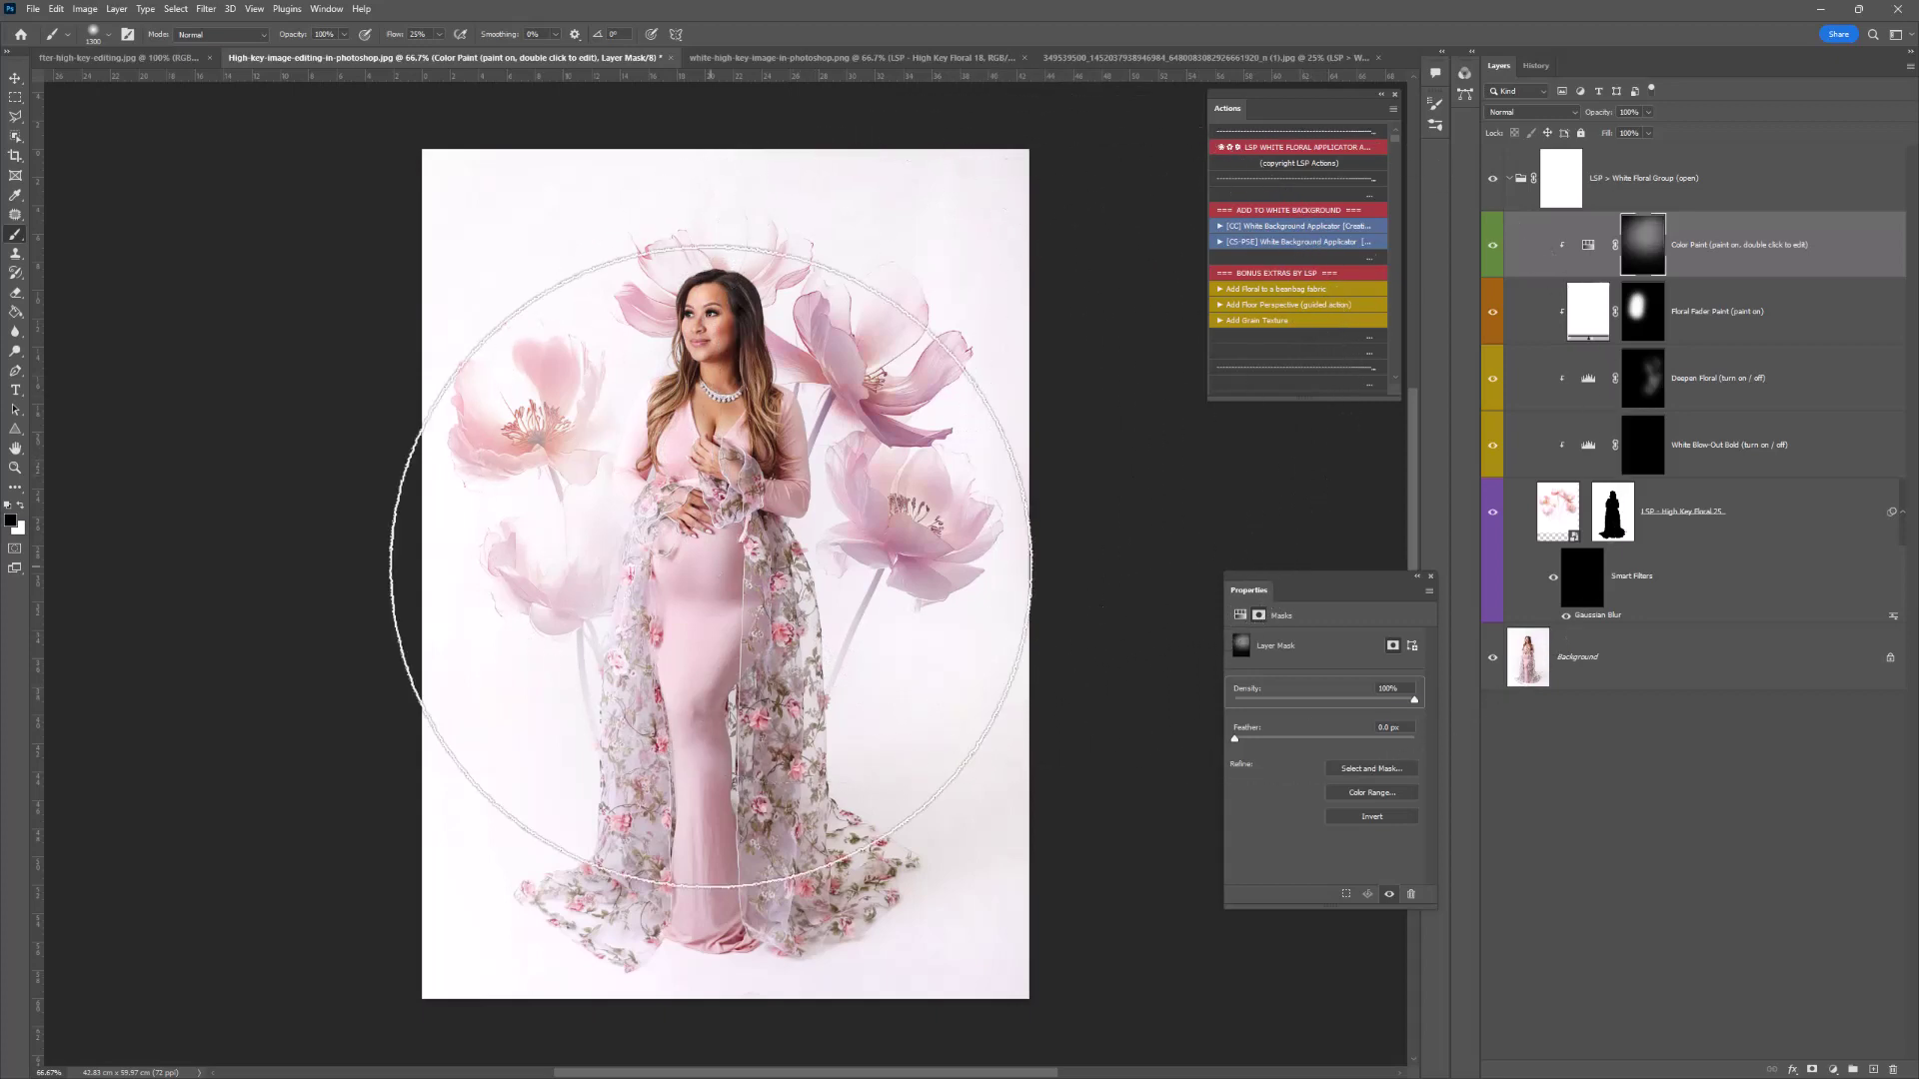
key(bracketleft)
key(bracketleft)
key(bracketleft)
key(bracketleft)
key(bracketleft)
key(bracketleft)
key(bracketleft)
key(bracketleft)
key(bracketleft)
key(bracketleft)
key(bracketleft)
key(bracketleft)
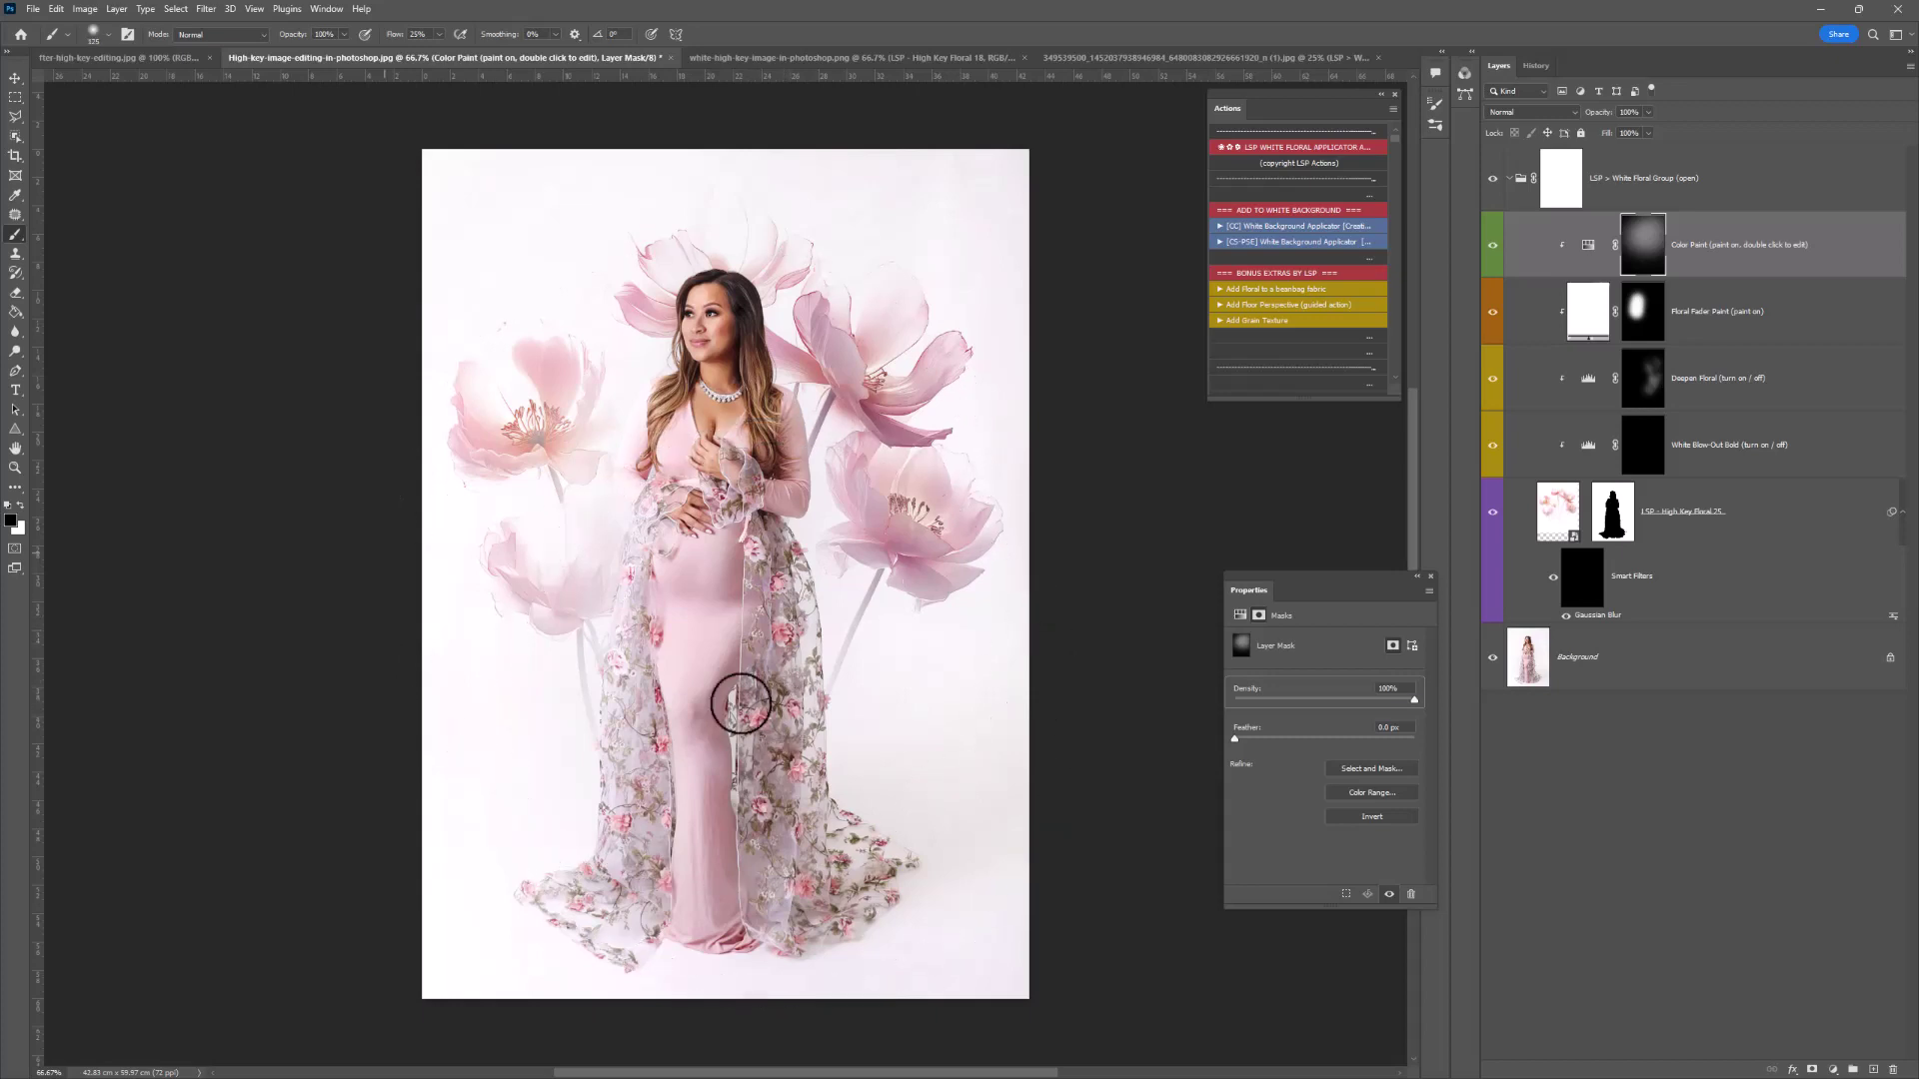
key(x)
key(x)
key(x)
key(x)
key(x)
key(x)
key(x)
key(x)
Paint white on the Gaussian Blur filter mask with a 600 px brush over the right and upper-left flowers.
key(z)
click(1587, 567)
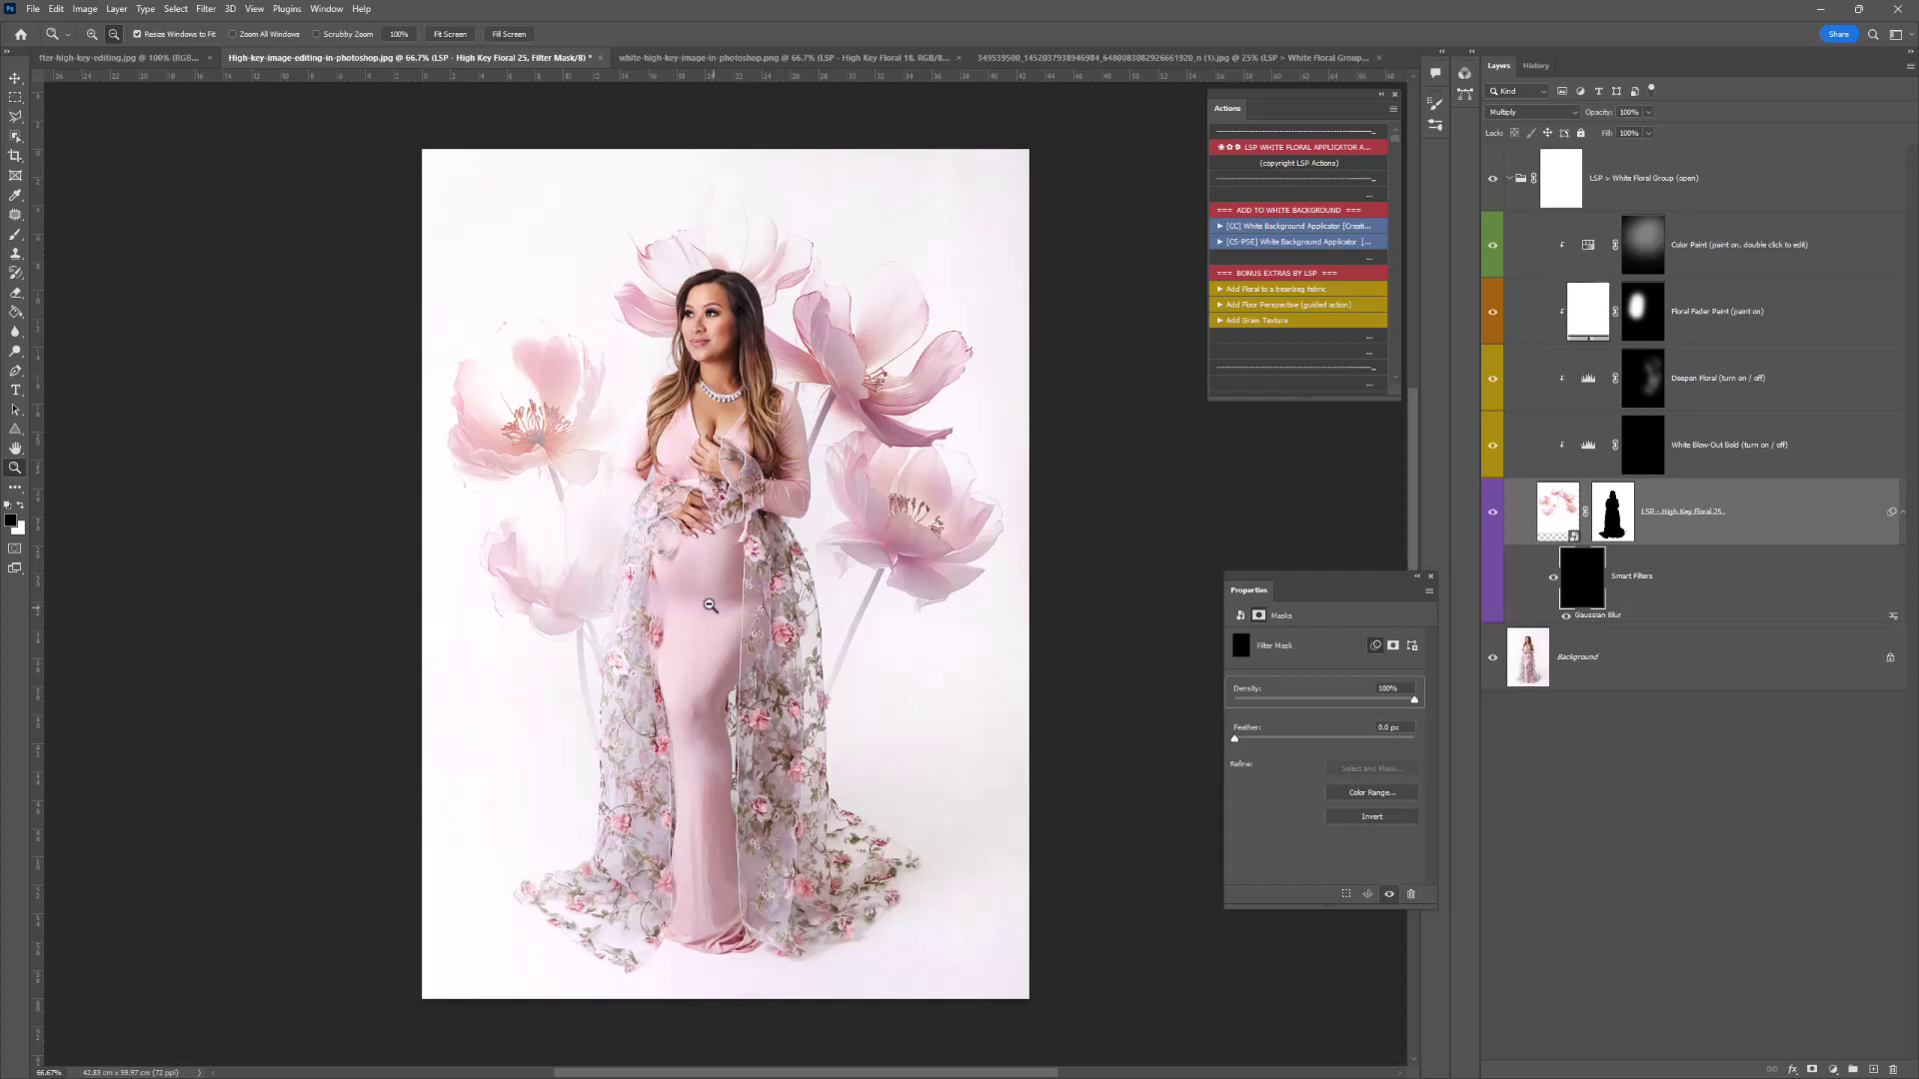
key(b)
key(bracketright)
key(bracketright)
key(bracketright)
key(bracketright)
key(bracketright)
key(bracketright)
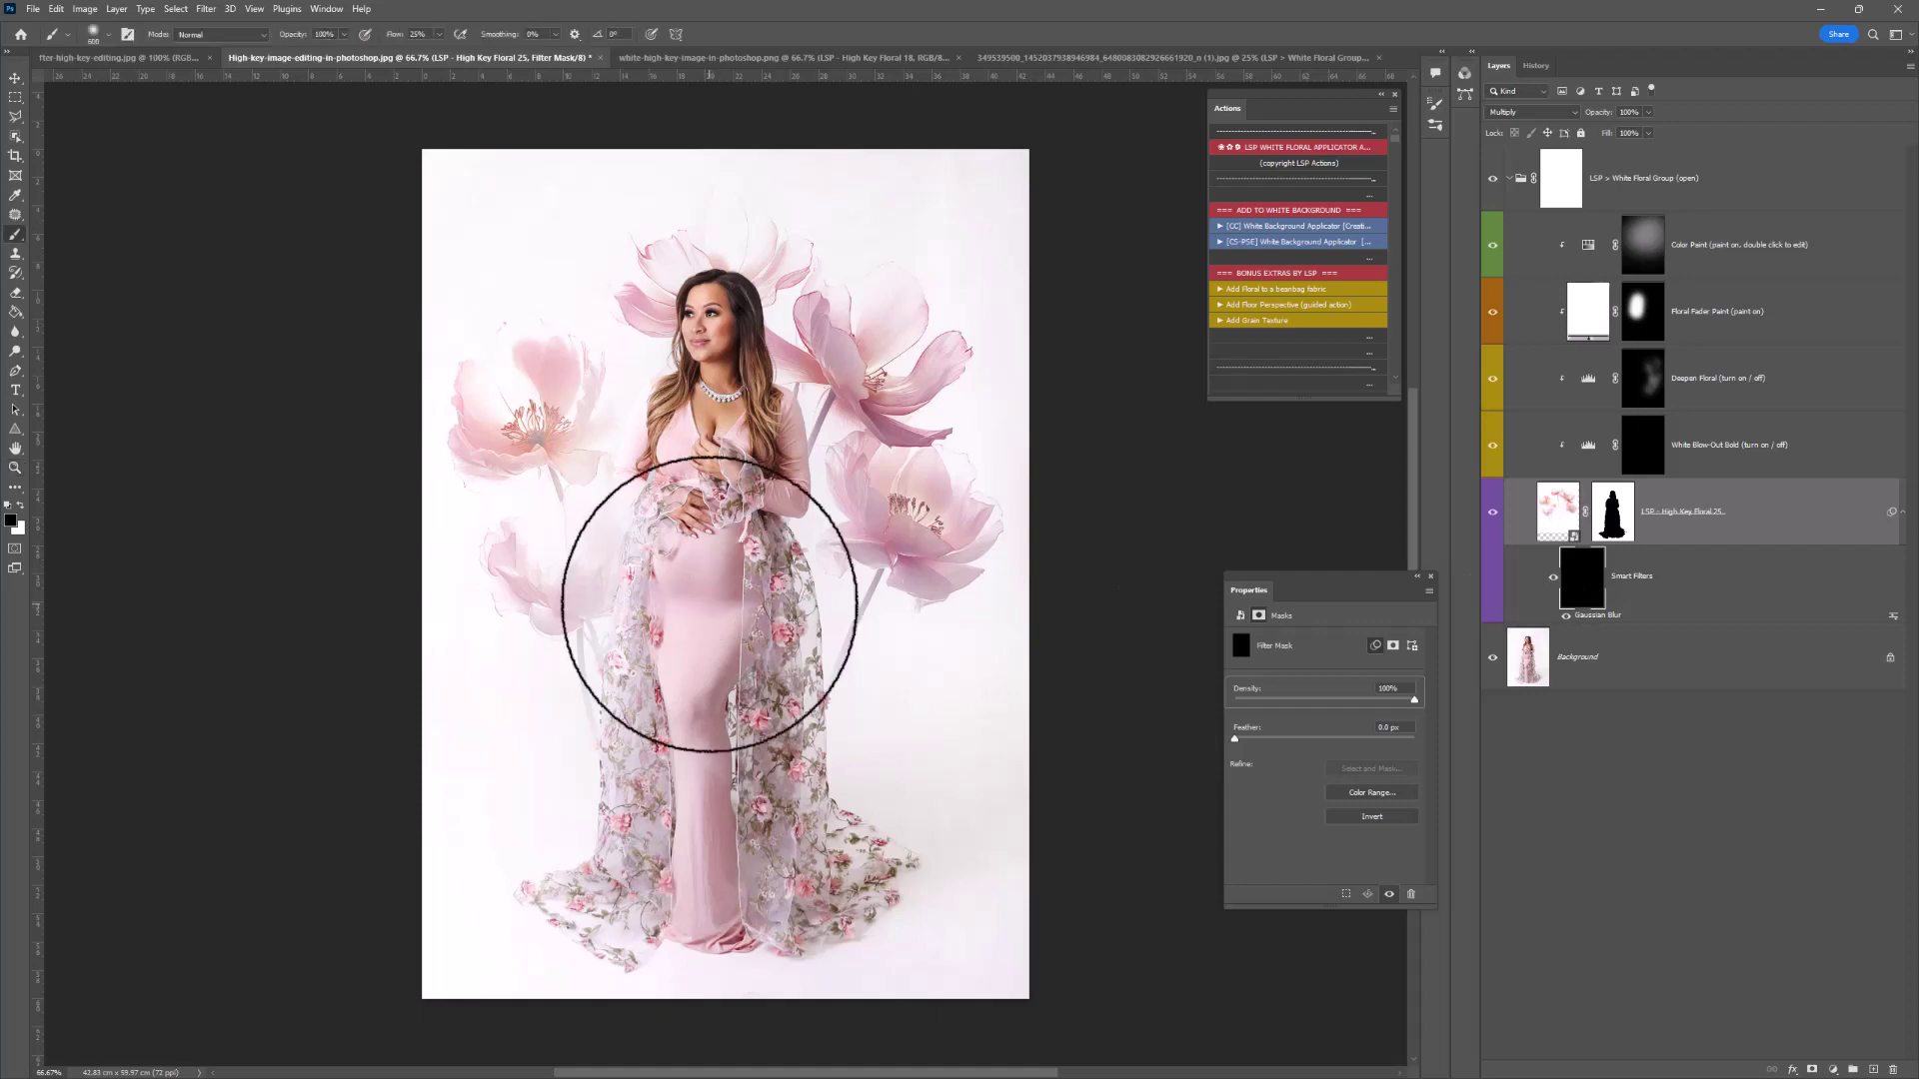
key(x)
mouse_move(710, 605)
mouse_down()
mouse_move(765, 668)
mouse_move(836, 497)
mouse_move(940, 615)
mouse_move(934, 662)
mouse_move(998, 632)
mouse_move(753, 365)
mouse_move(600, 473)
mouse_move(744, 189)
mouse_move(644, 250)
mouse_move(585, 517)
mouse_move(746, 375)
mouse_move(634, 582)
mouse_move(795, 148)
mouse_move(992, 561)
mouse_move(1115, 512)
mouse_up()
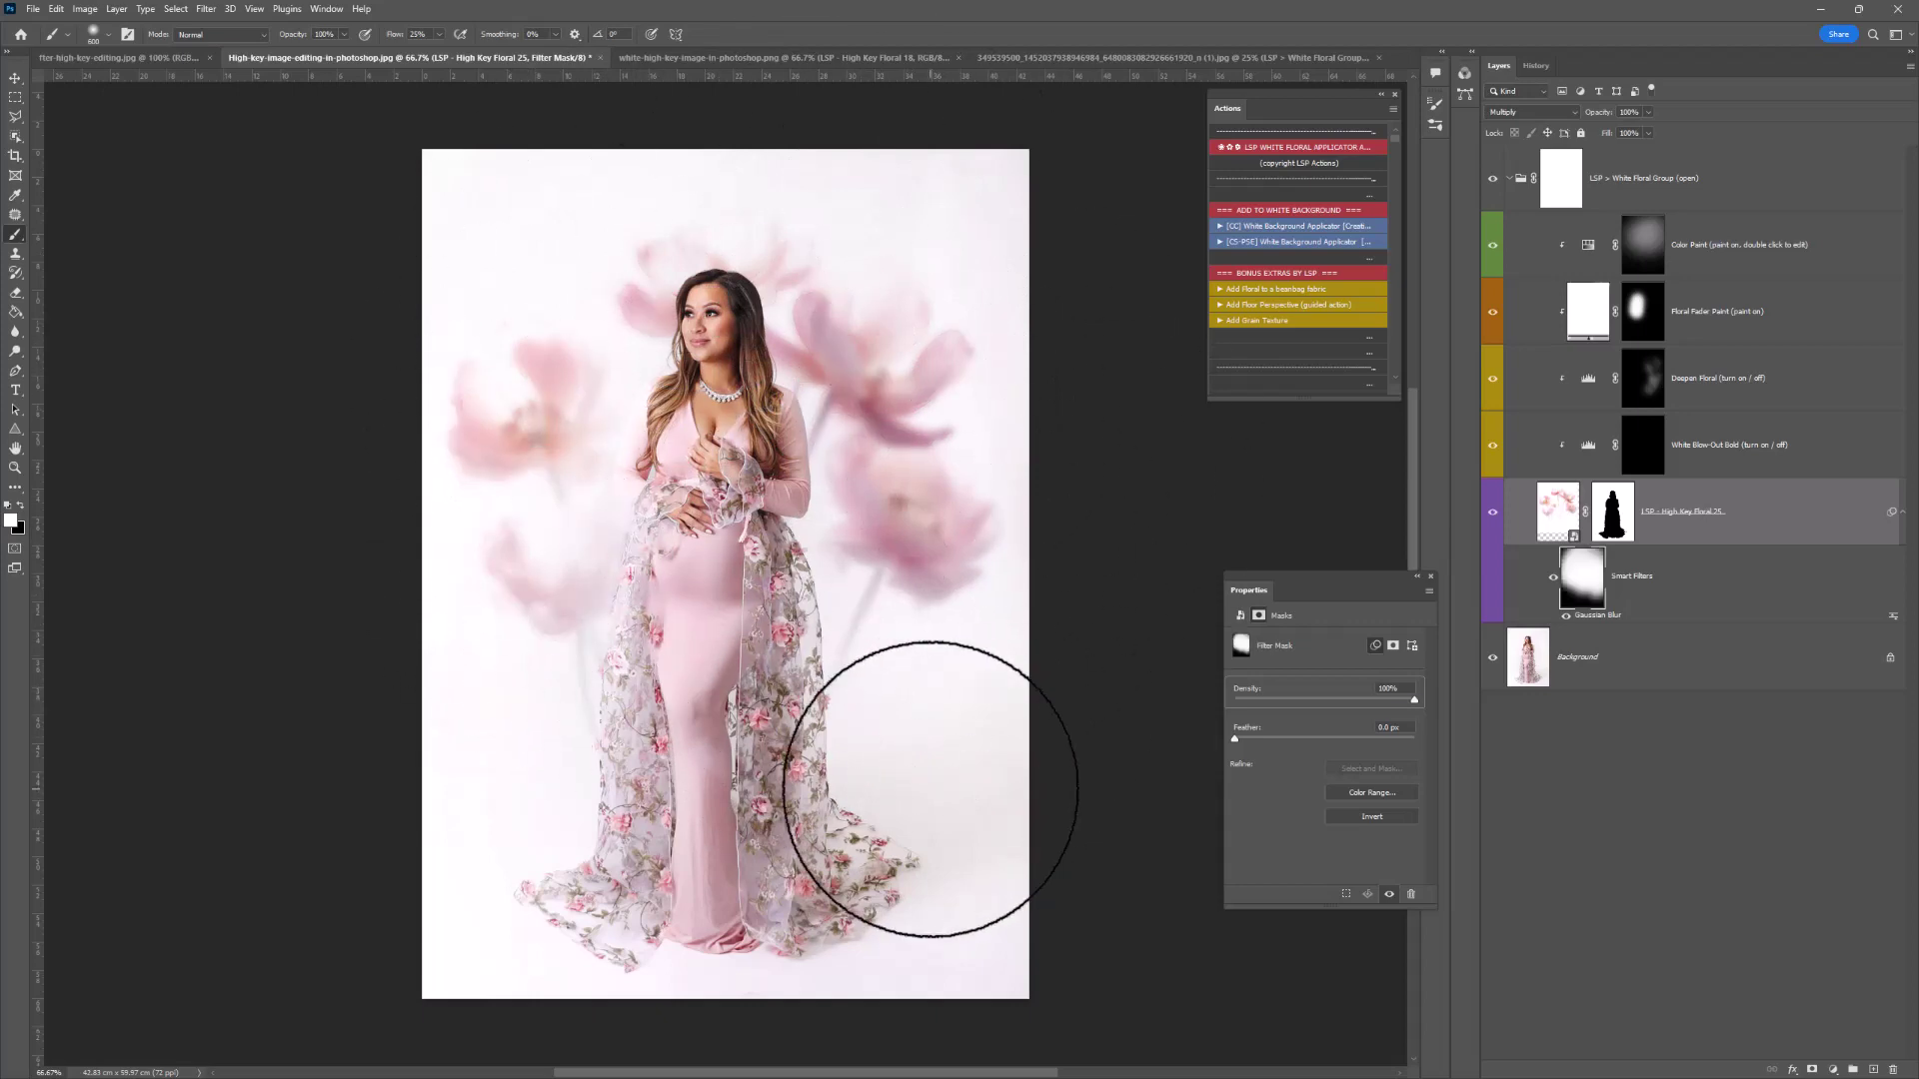
Try a 75.5 px blur radius without applying it, then paint black to keep the right-hand flower sharp.
double_click(1597, 617)
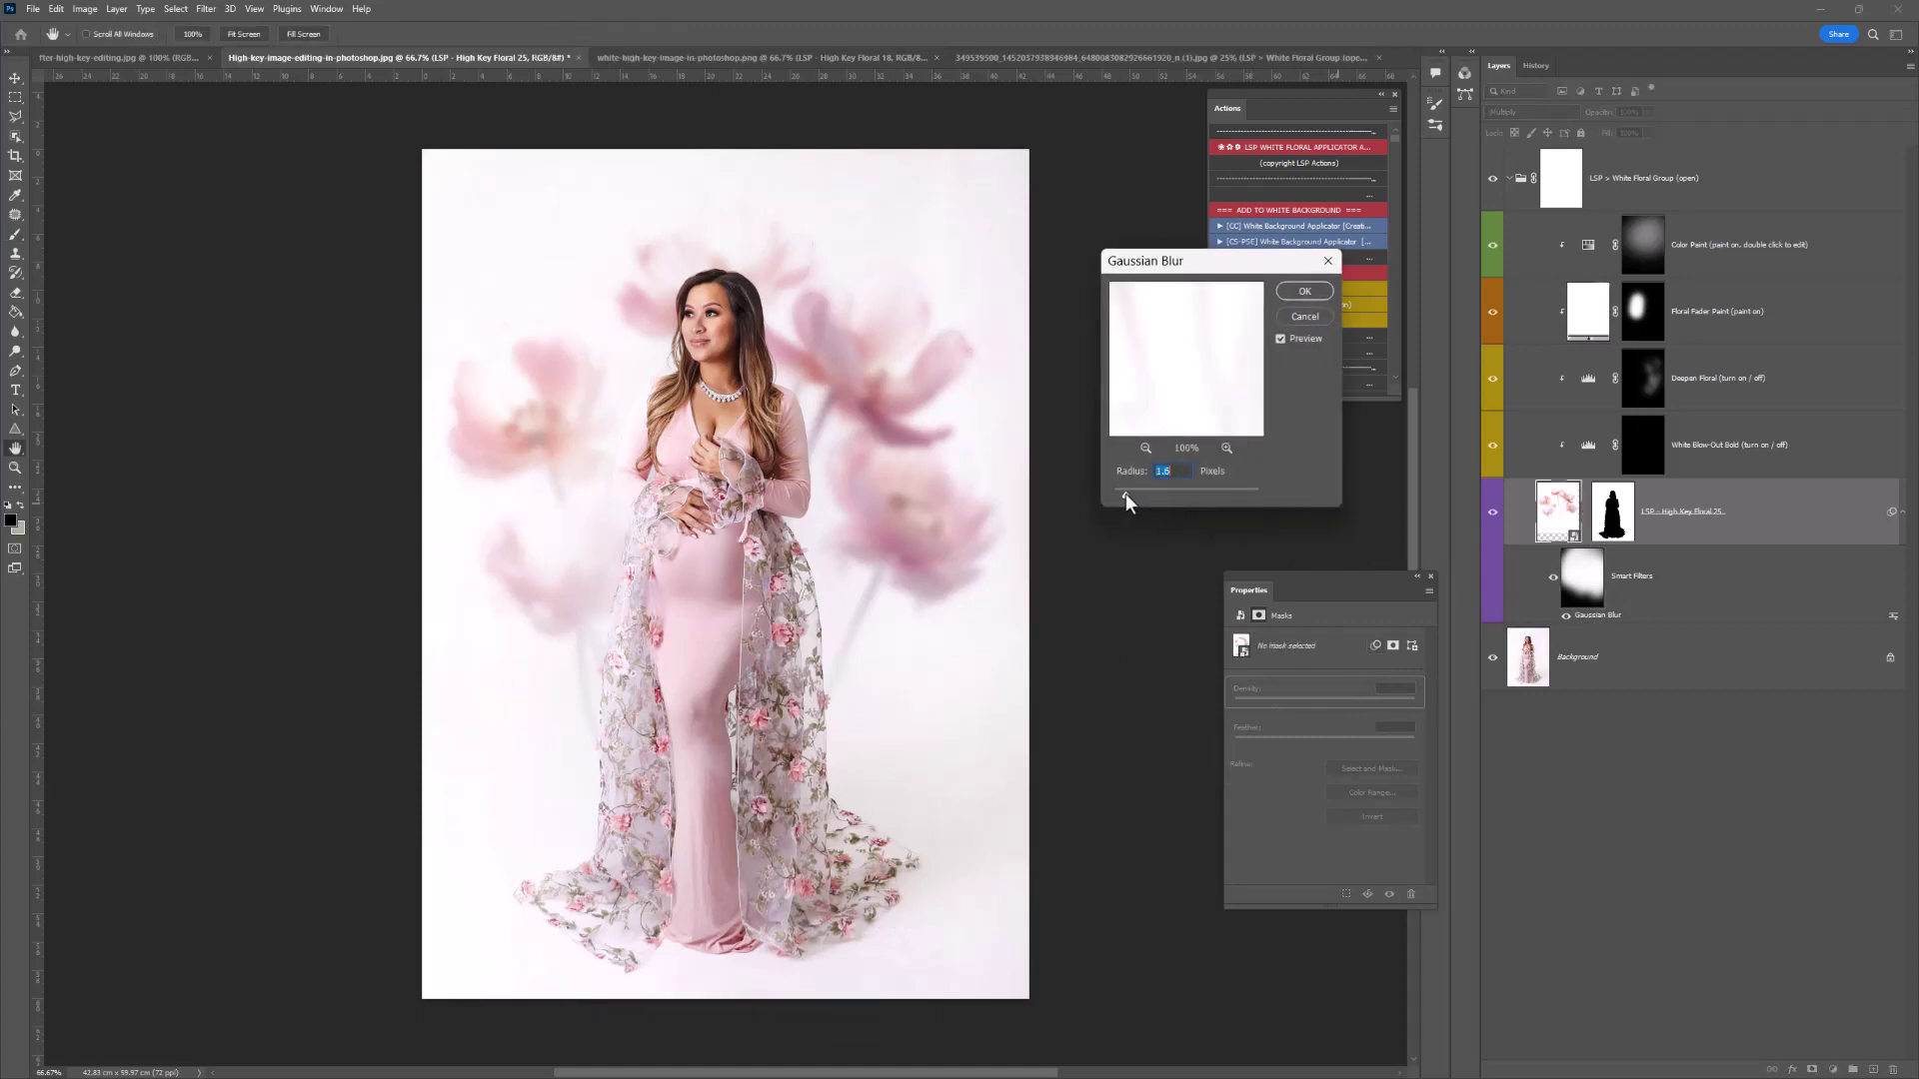
mouse_move(1125, 491)
mouse_down()
mouse_move(1263, 471)
mouse_move(1135, 485)
mouse_up()
click(1296, 315)
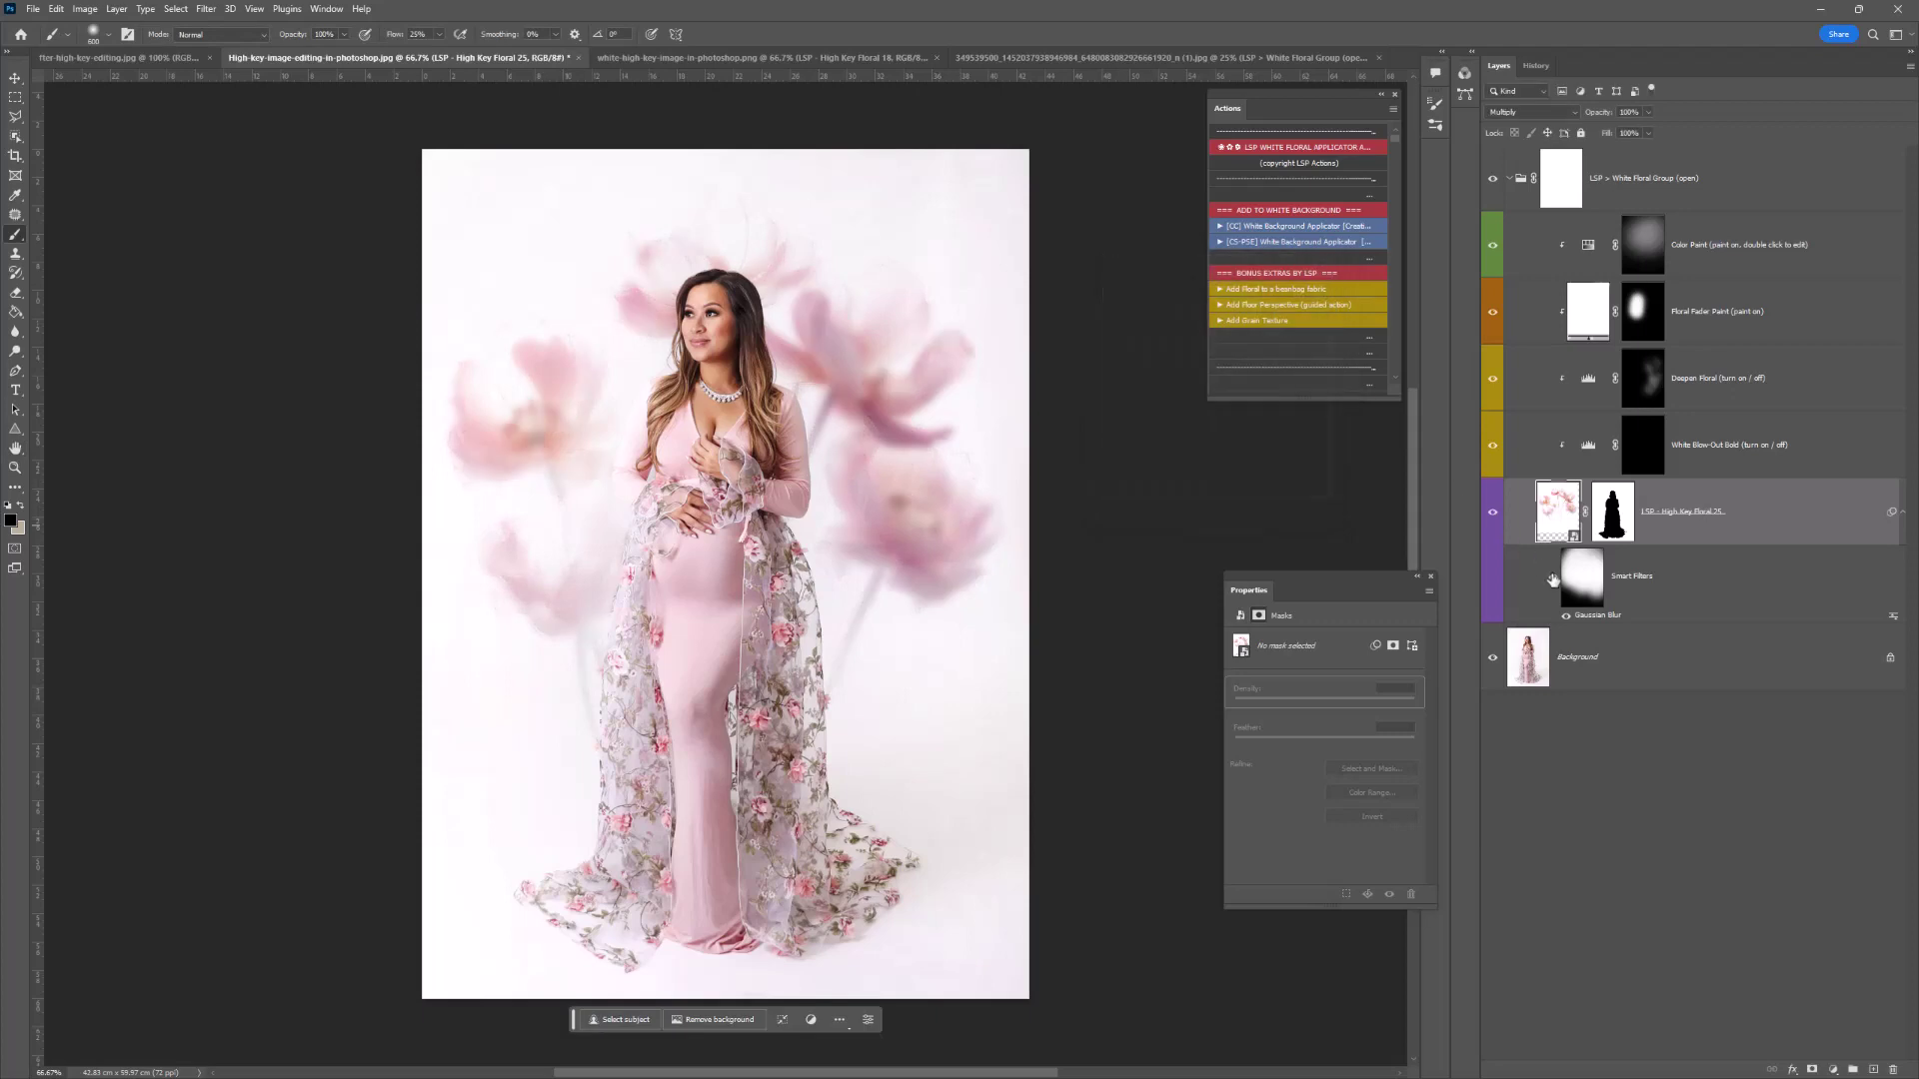
click(1565, 594)
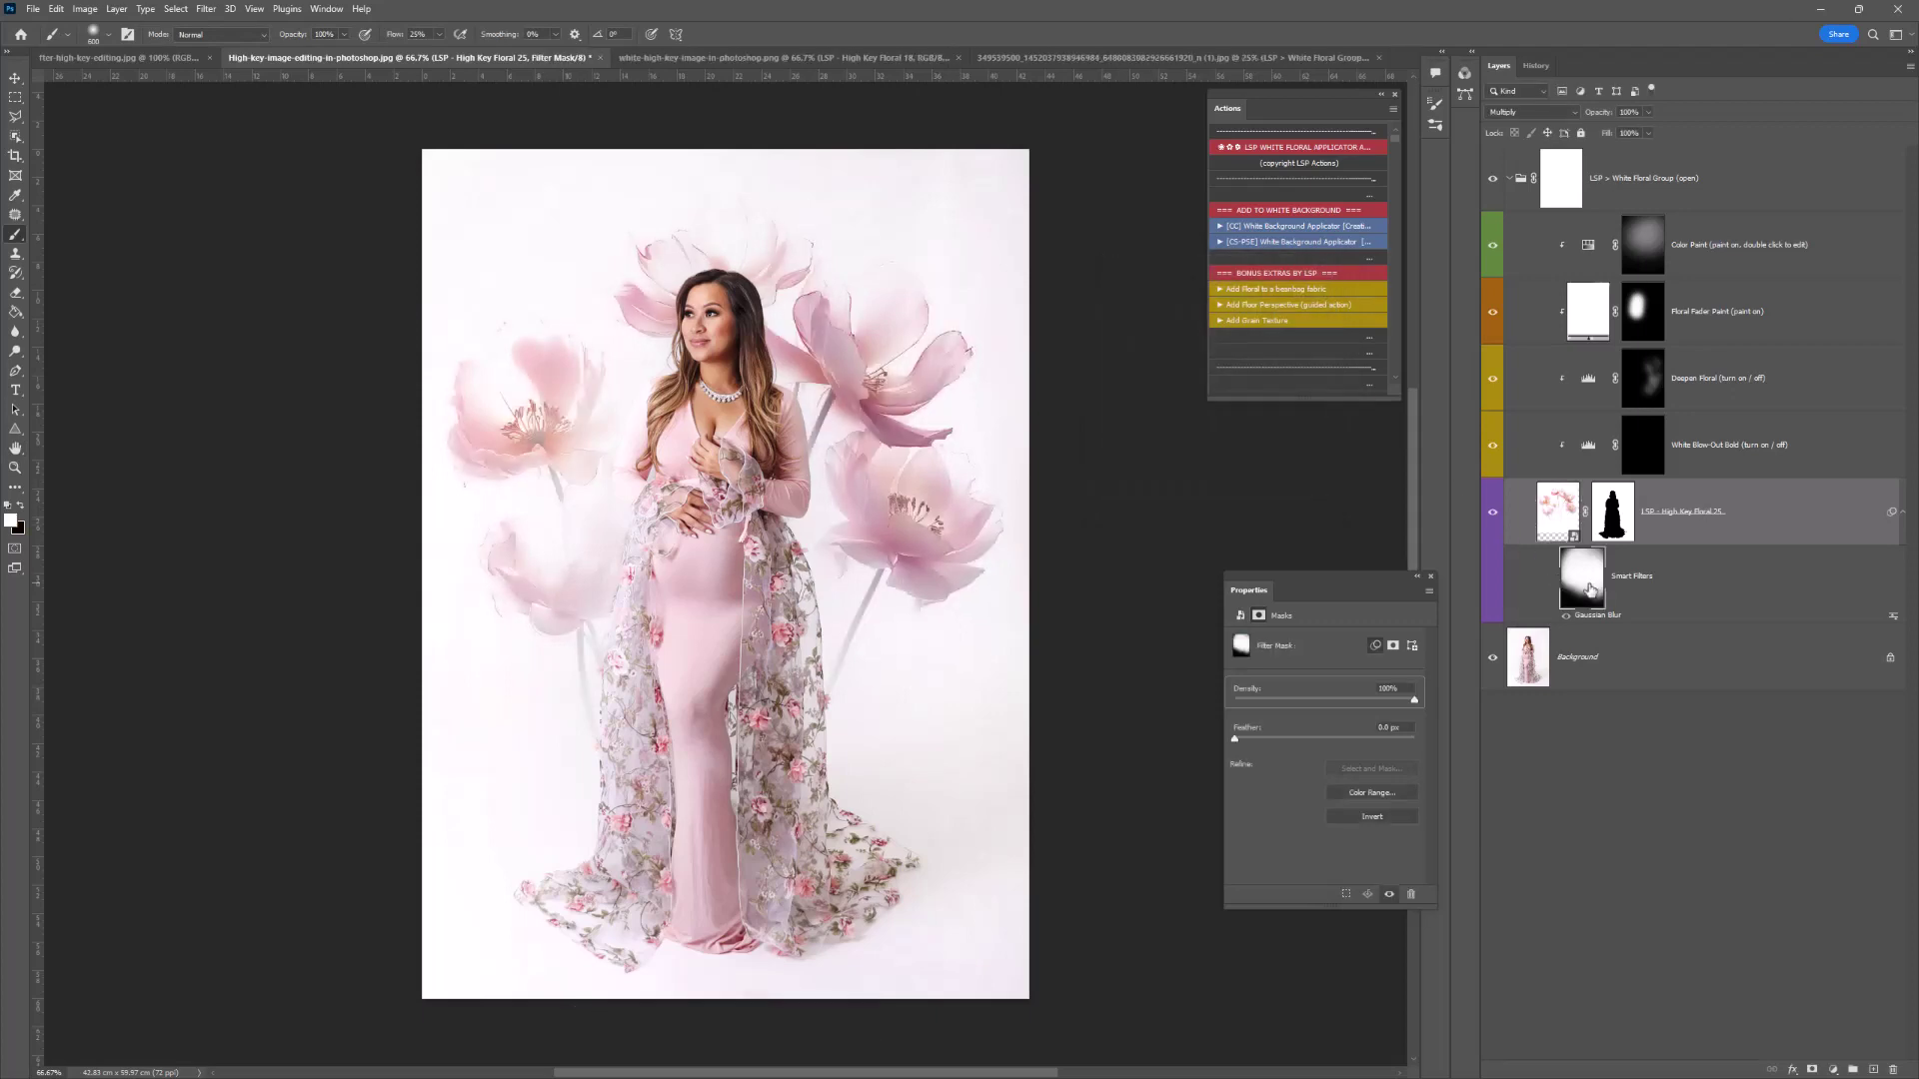
key(x)
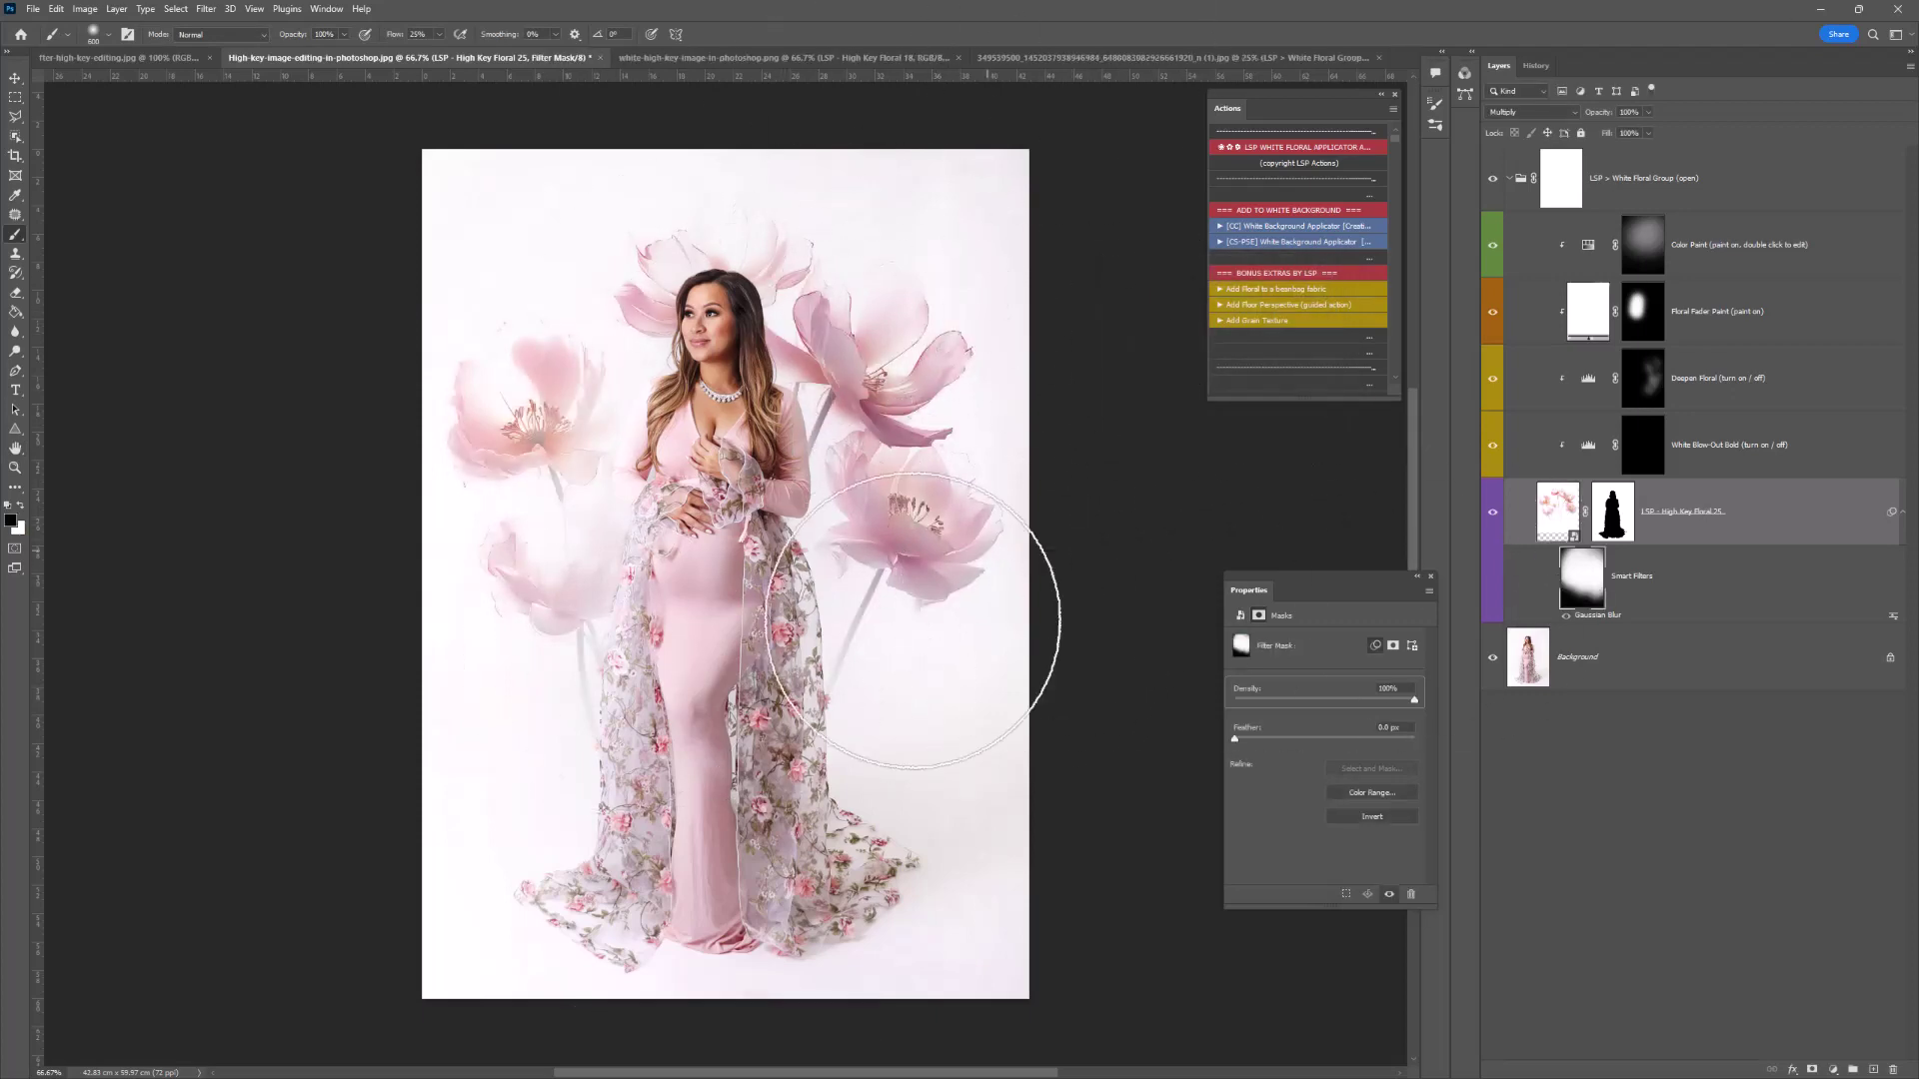
click(915, 621)
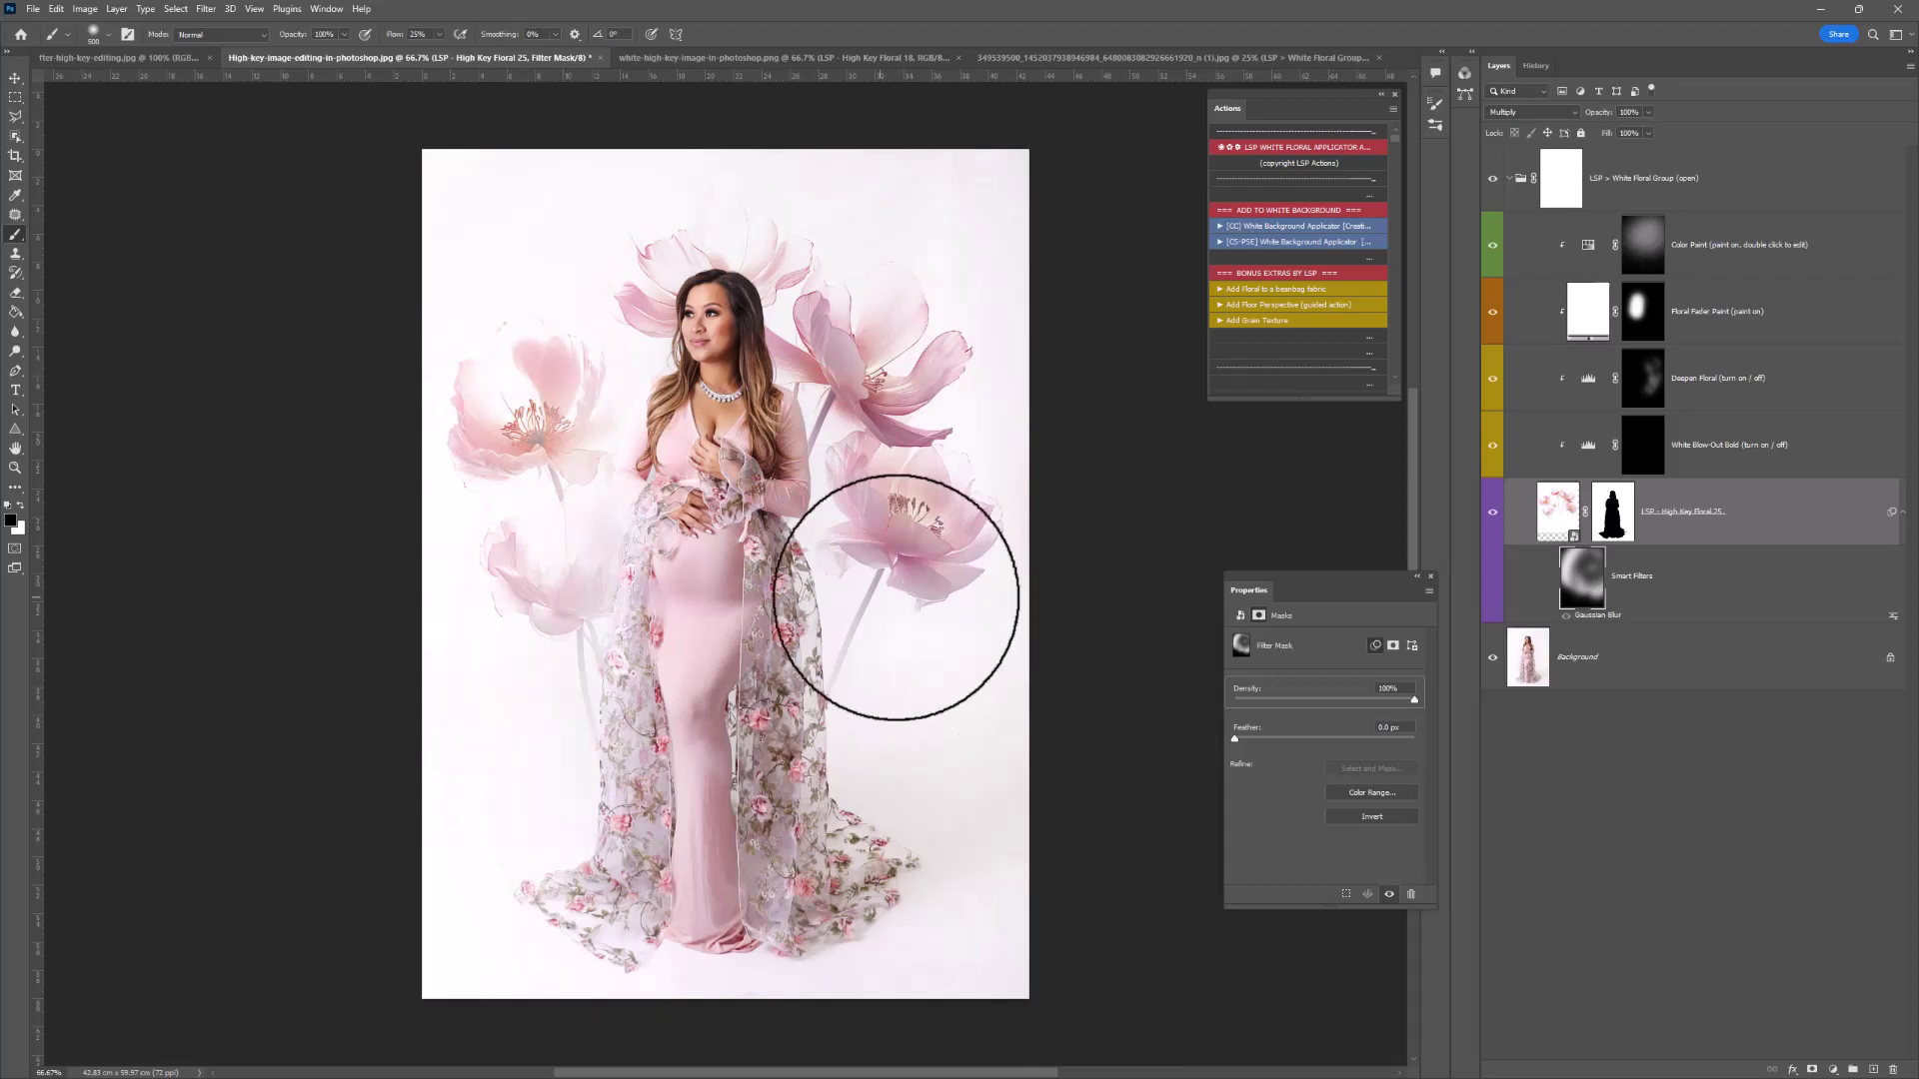
Shrink the brush to about 60 px and hide the LSP > White Floral Group folder.
key(bracketleft)
key(bracketleft)
key(bracketleft)
key(bracketleft)
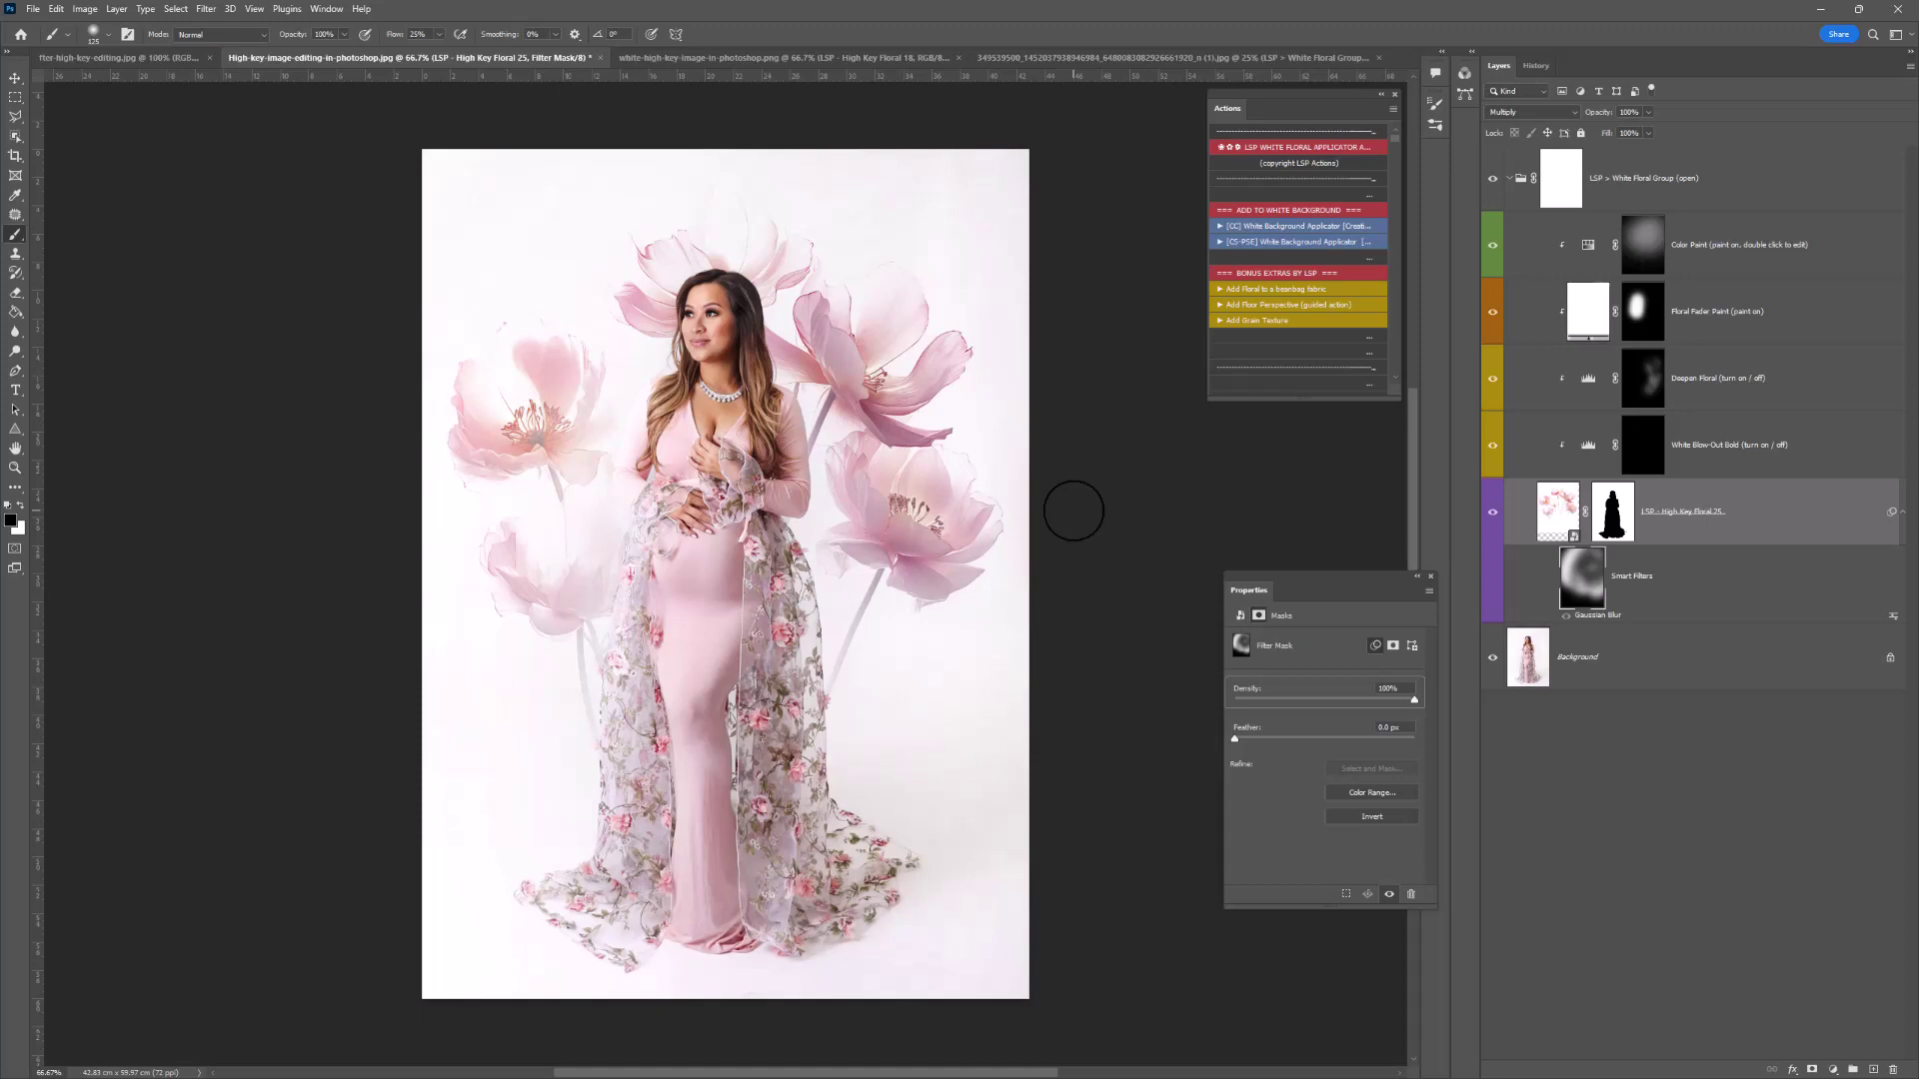
click(1492, 178)
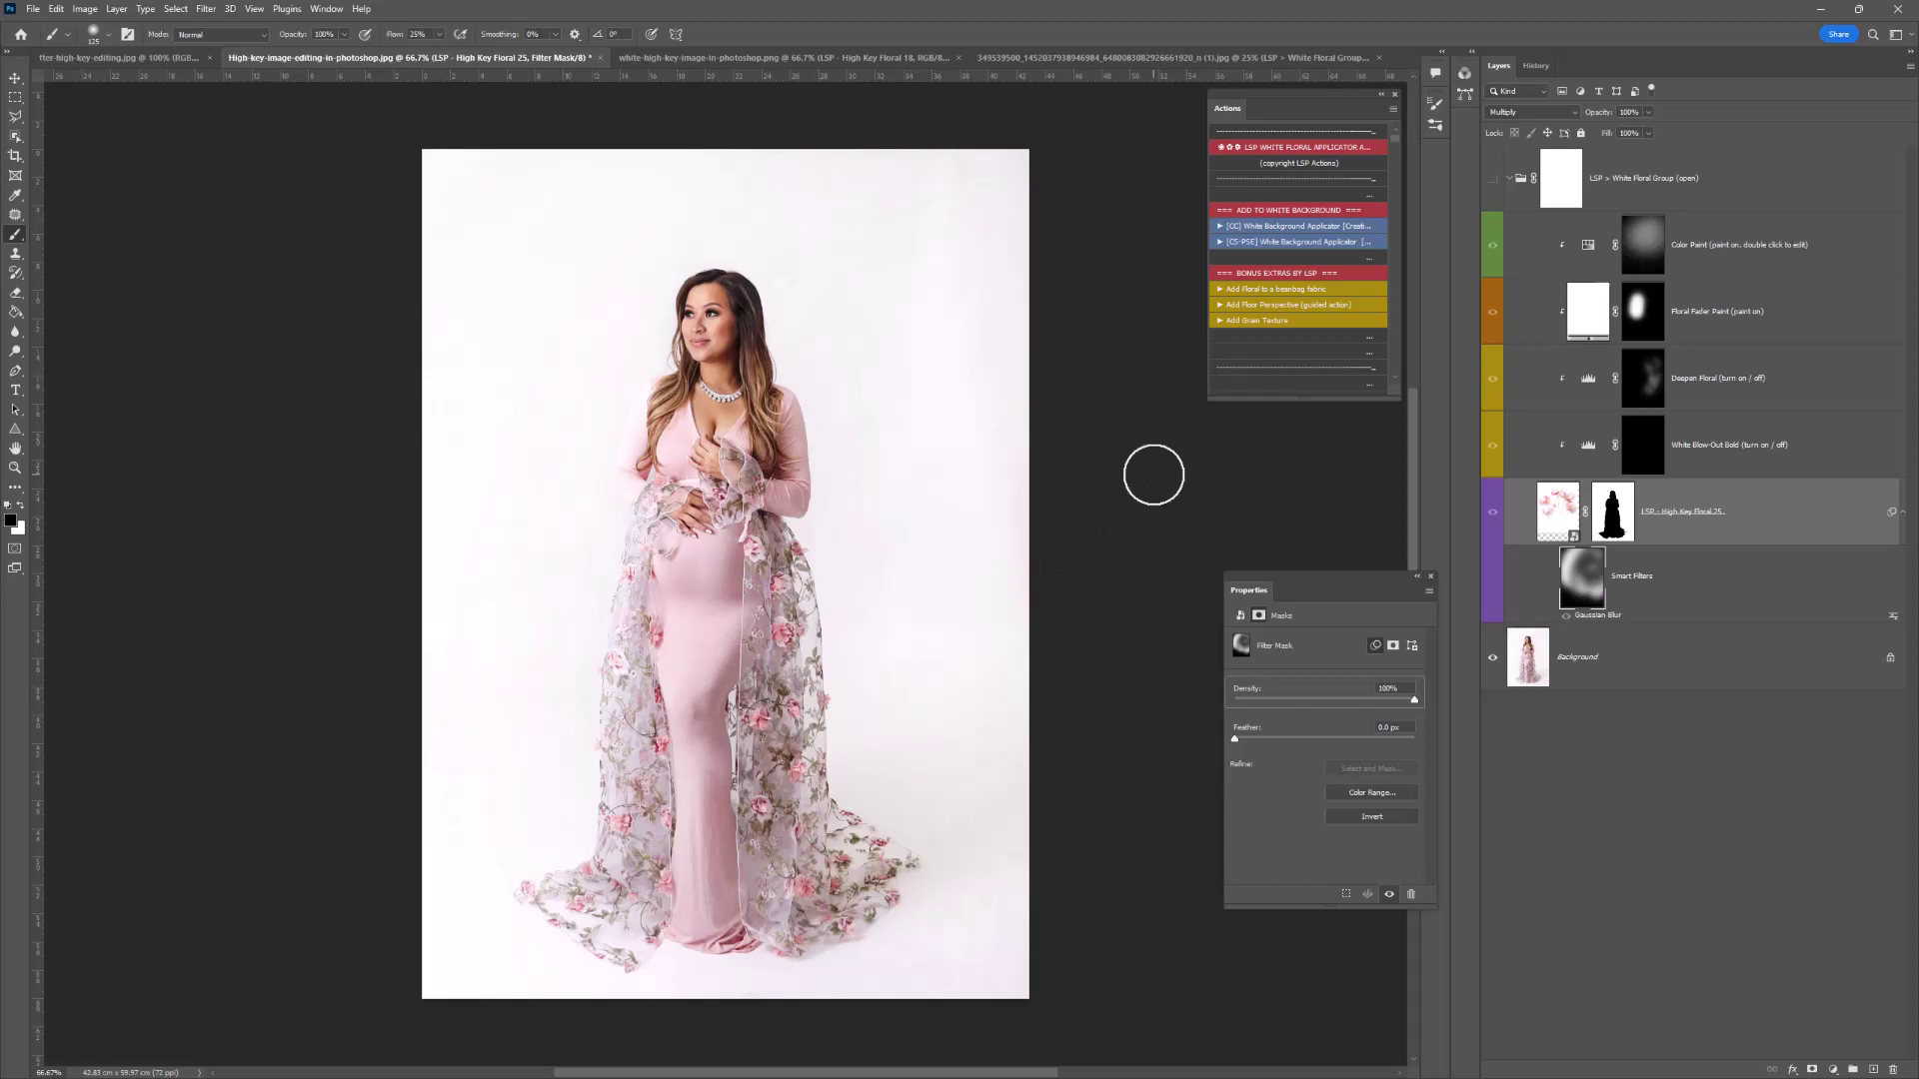
Minimize Photoshop to reveal the White Illustrative Floral Overlays folder in File Explorer.
click(1820, 9)
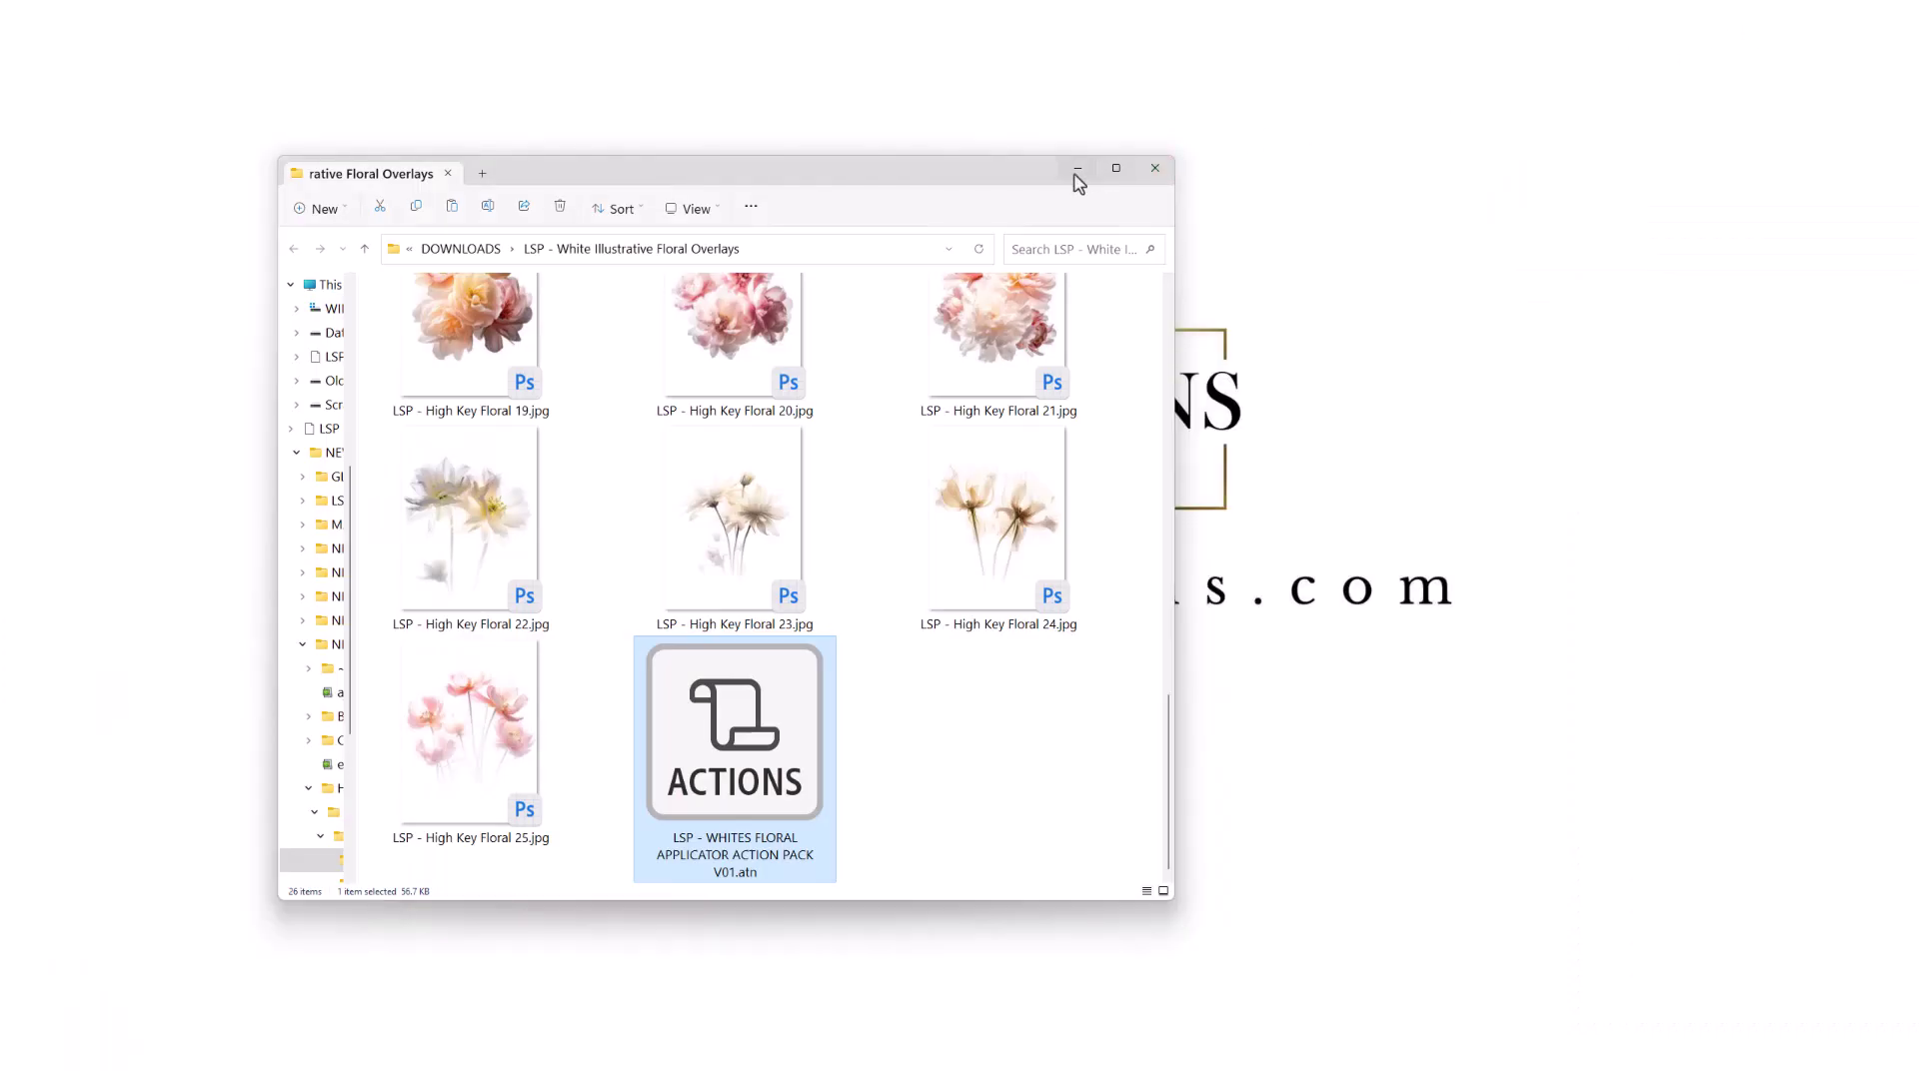